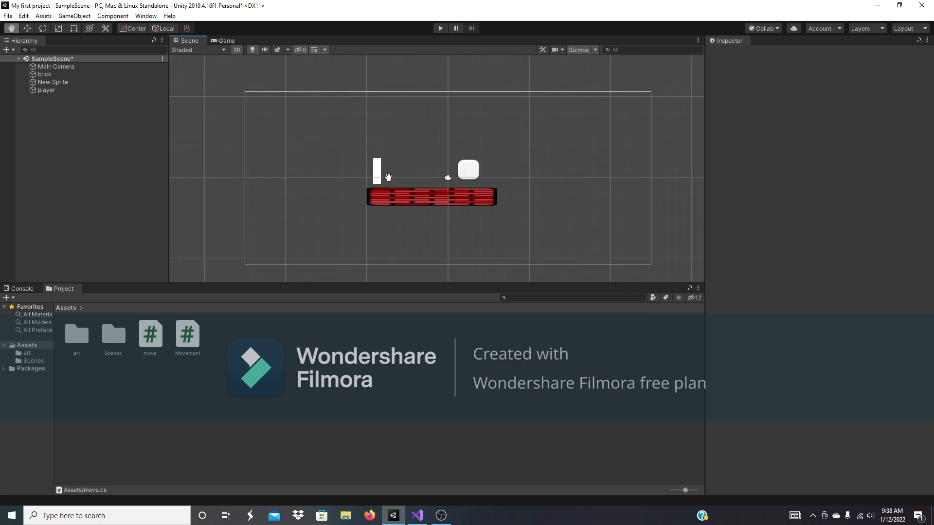
{"action": "scroll", "coordinate": [390, 184], "scroll_direction": "up", "scroll_amount": 2}
{"action": "scroll", "coordinate": [391, 184], "scroll_direction": "up", "scroll_amount": 2}
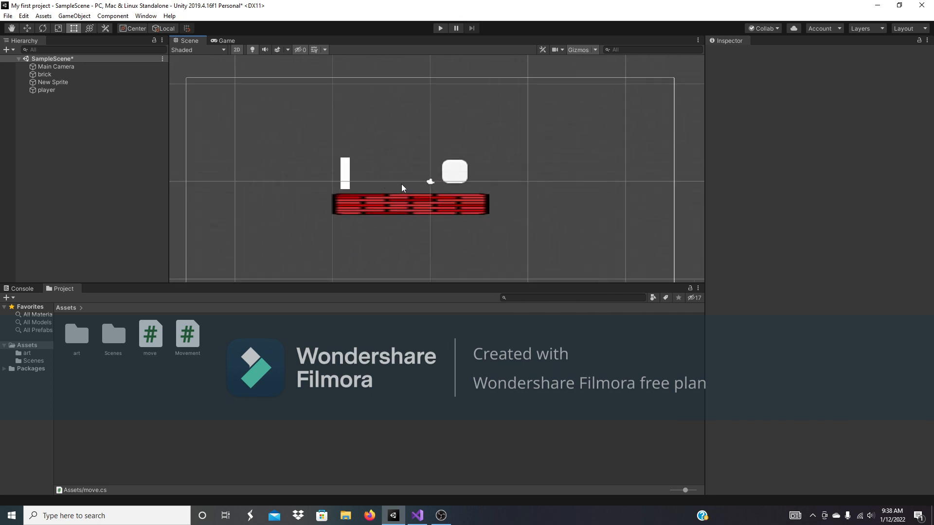
{"action": "left_click", "coordinate": [216, 41]}
{"action": "left_click", "coordinate": [193, 42]}
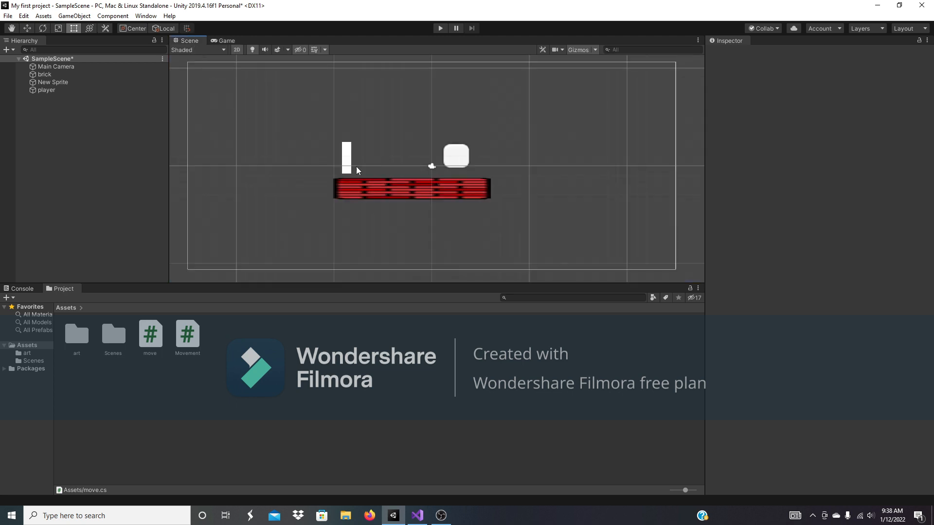
Play-test the scene, moving the player both ways and jumping it onto the white block, and stop the game
{"action": "left_click", "coordinate": [441, 30]}
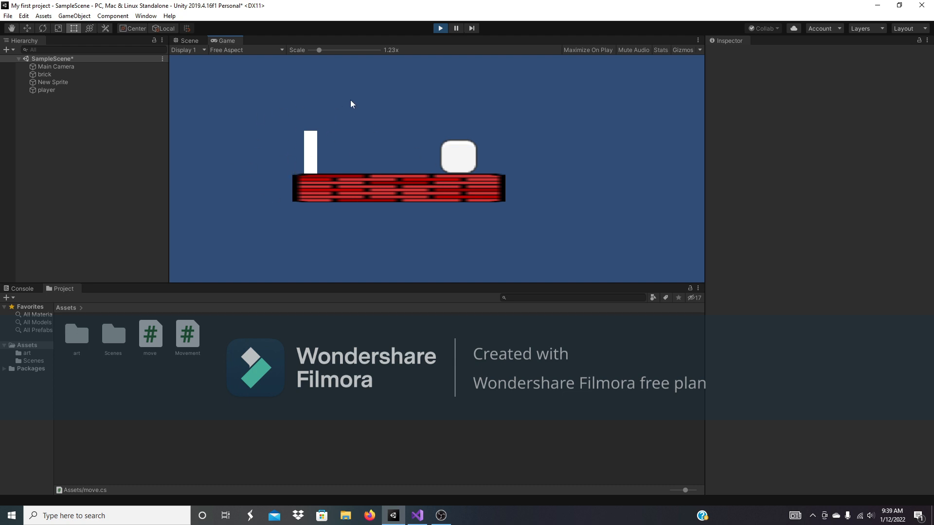
{"action": "key", "text": "Right"}
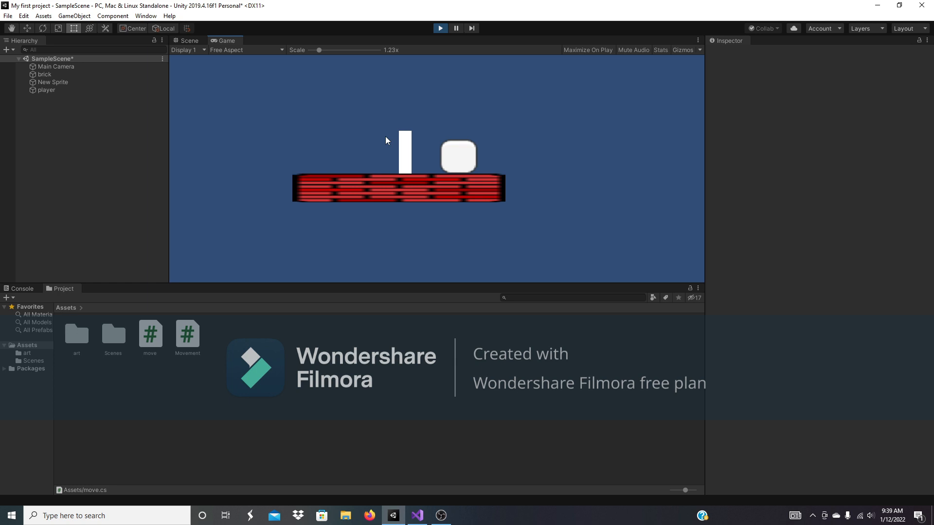
{"action": "key", "text": "Left"}
{"action": "key", "text": "Right"}
{"action": "key", "text": "space"}
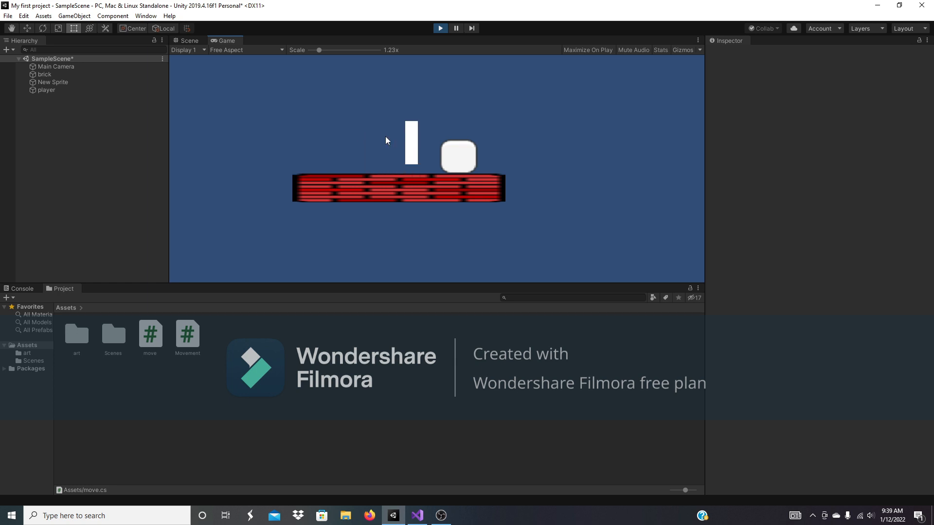
{"action": "key", "text": "Right"}
{"action": "key", "text": "space"}
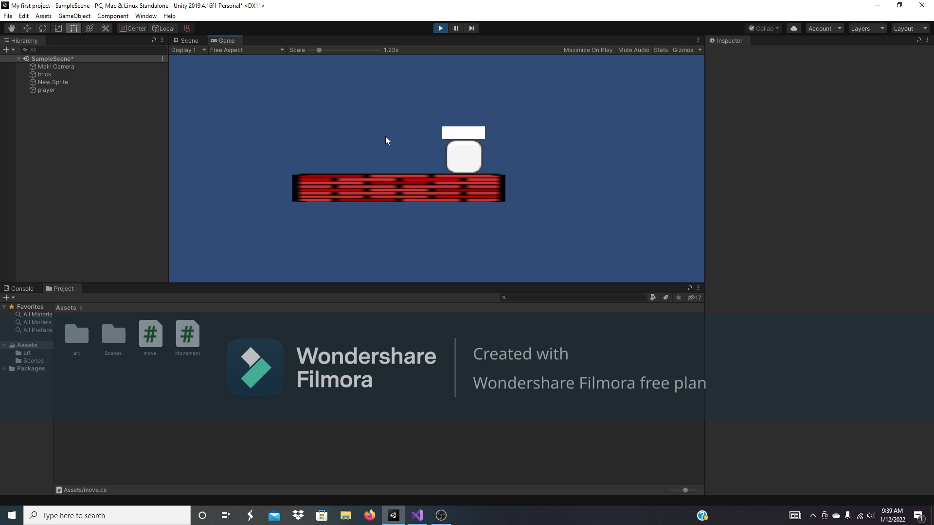
{"action": "key", "text": "Left"}
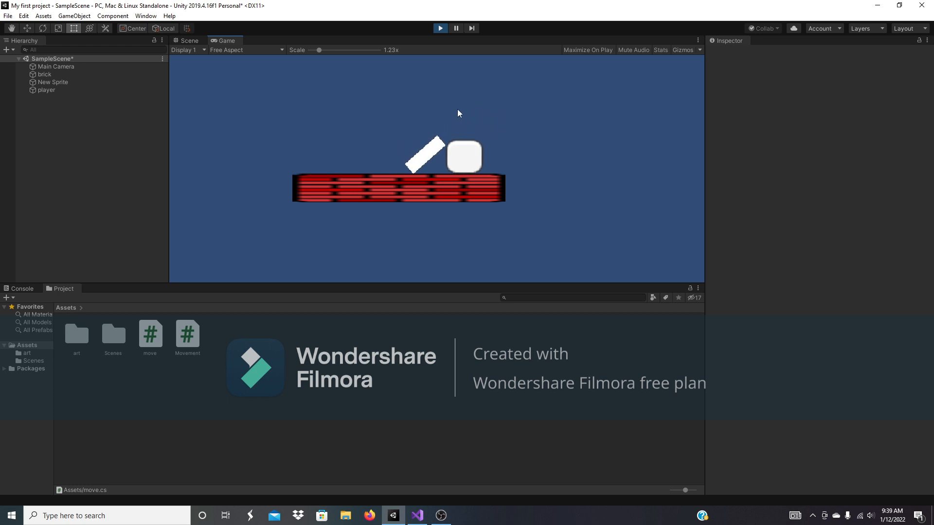
{"action": "key", "text": "Left"}
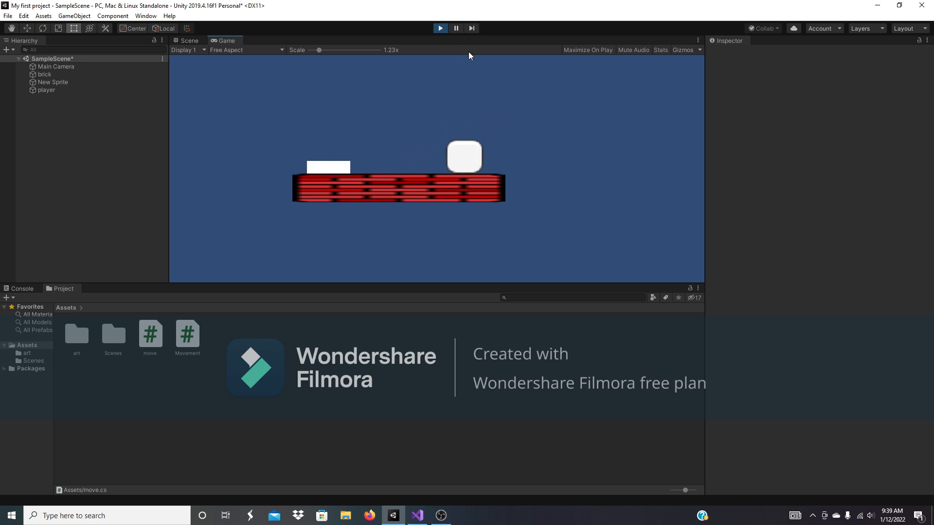
{"action": "key", "text": "Right"}
{"action": "key", "text": "Left"}
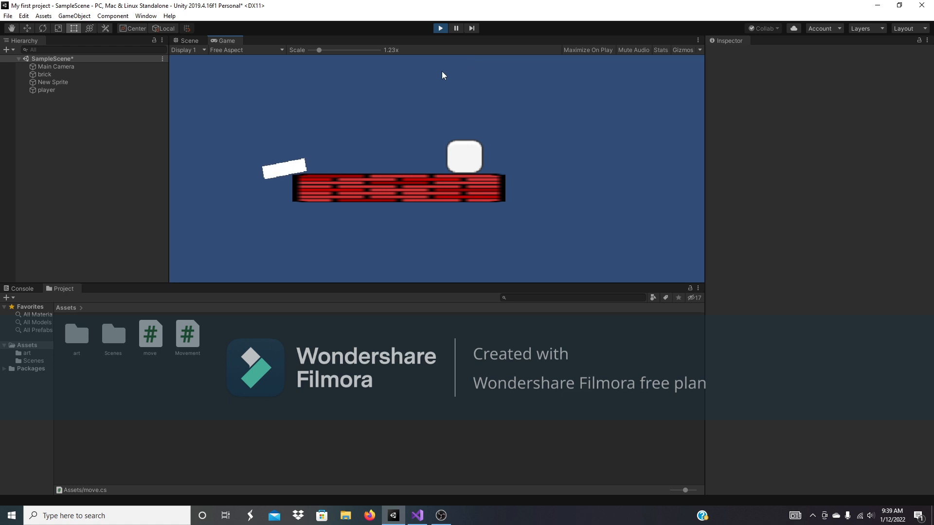
{"action": "left_click", "coordinate": [436, 31]}
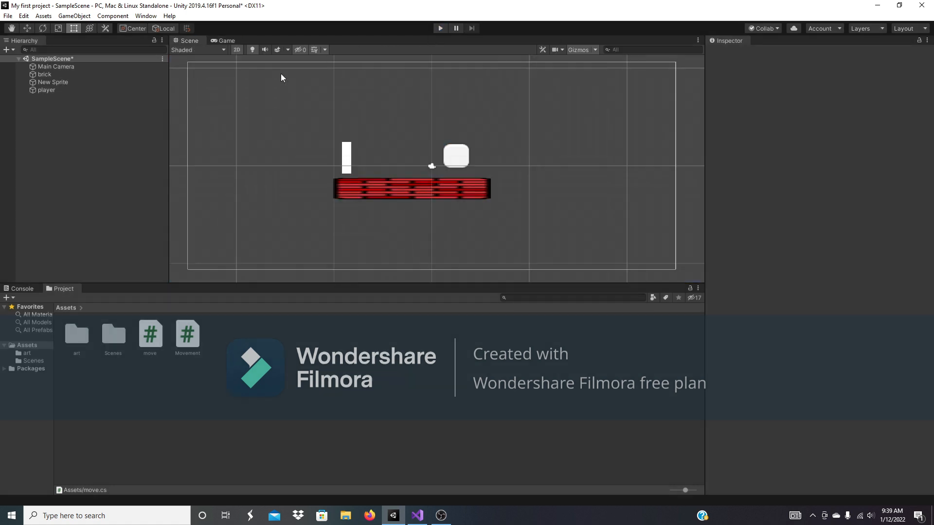
Freeze the Z rotation in the player's Rigidbody 2D constraints and play-test the scene
{"action": "left_click", "coordinate": [110, 90]}
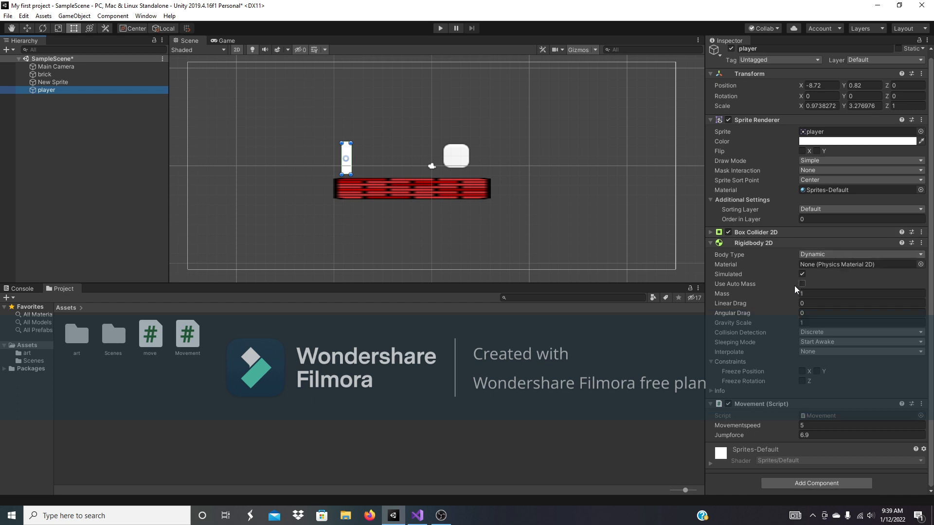
{"action": "left_click", "coordinate": [802, 381]}
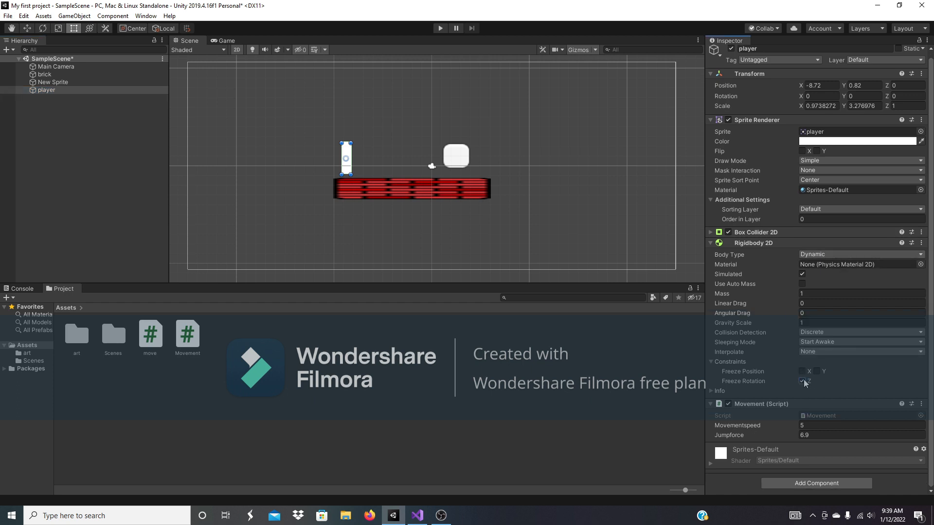
{"action": "left_click", "coordinate": [383, 118]}
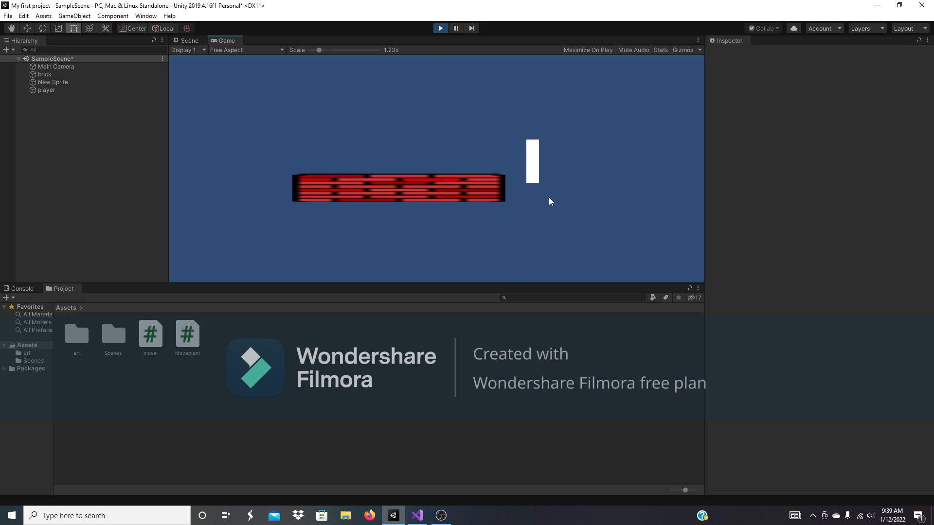
{"action": "left_click", "coordinate": [440, 28]}
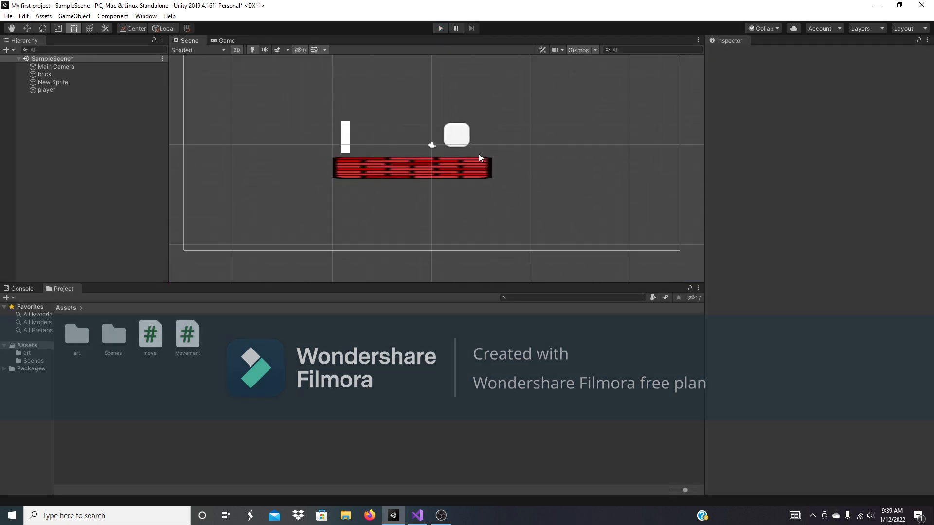
Replace the sprite of the white block (New Sprite) with the brick sprite from the art folder
{"action": "left_click", "coordinate": [453, 142]}
{"action": "scroll", "coordinate": [532, 162], "scroll_direction": "up", "scroll_amount": 4}
{"action": "middle_click_drag", "start_coordinate": [444, 124], "coordinate": [567, 157]}
{"action": "left_click", "coordinate": [29, 353]}
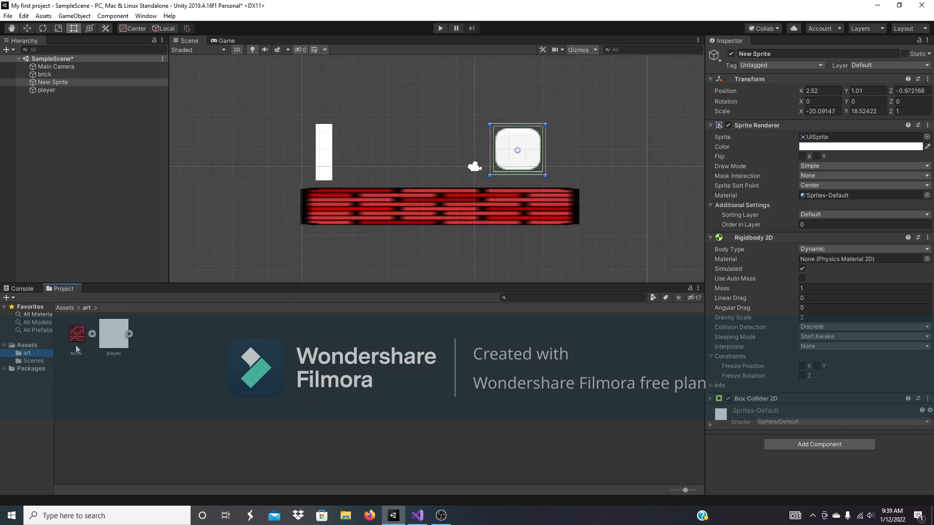
{"action": "left_click_drag", "start_coordinate": [77, 340], "coordinate": [811, 138]}
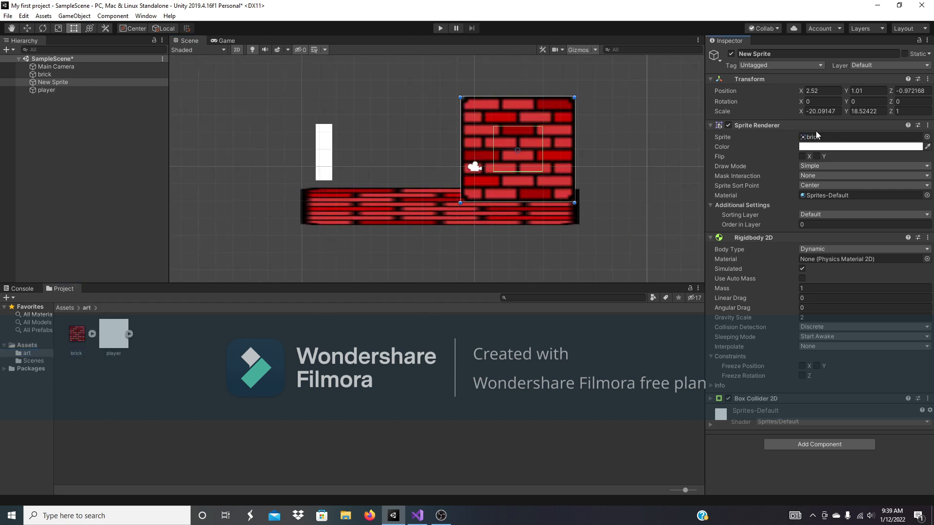
{"action": "scroll", "coordinate": [542, 180], "scroll_direction": "up", "scroll_amount": 1}
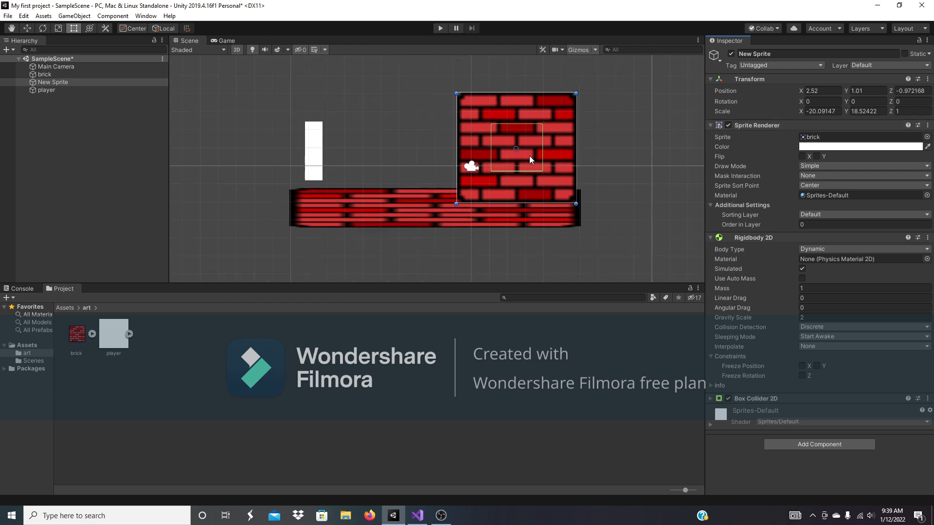
Play-test the scene by walking the player into the brick block, and stop the game
{"action": "left_click", "coordinate": [439, 28]}
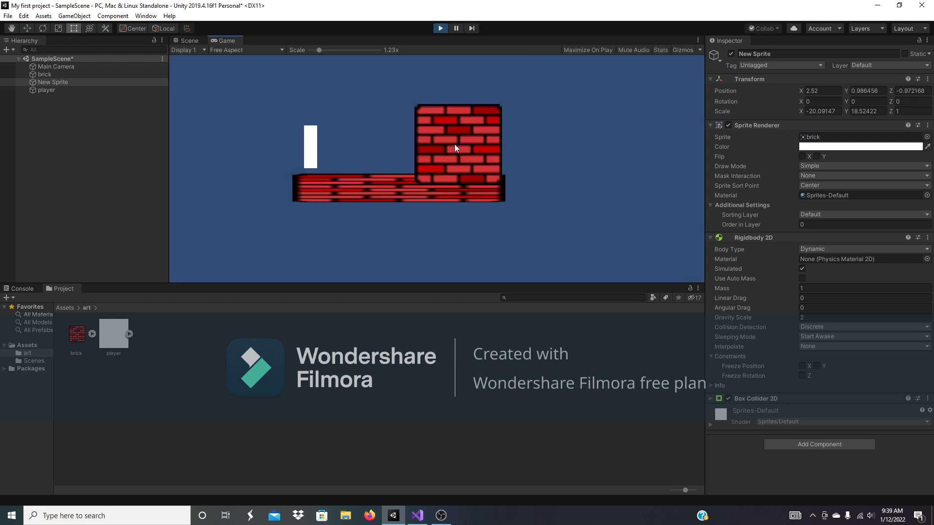
{"action": "key", "text": "d"}
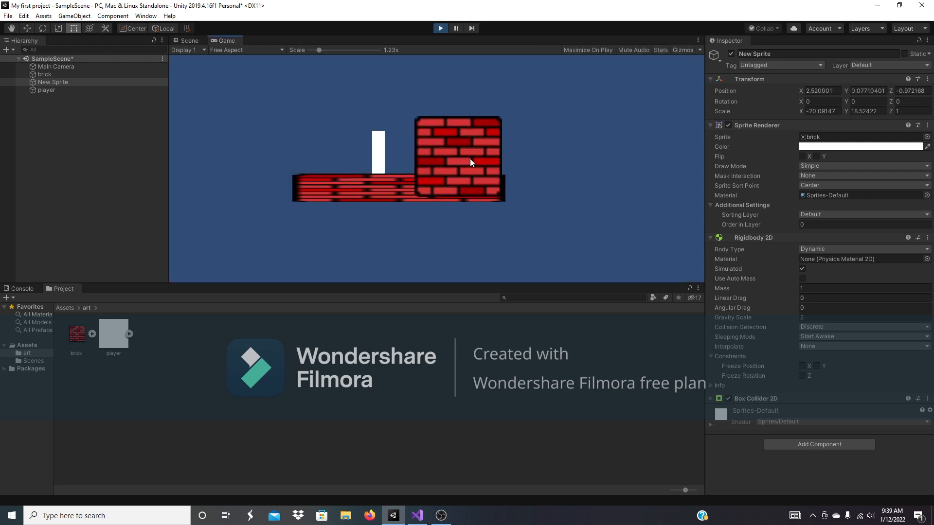
{"action": "key", "text": "d"}
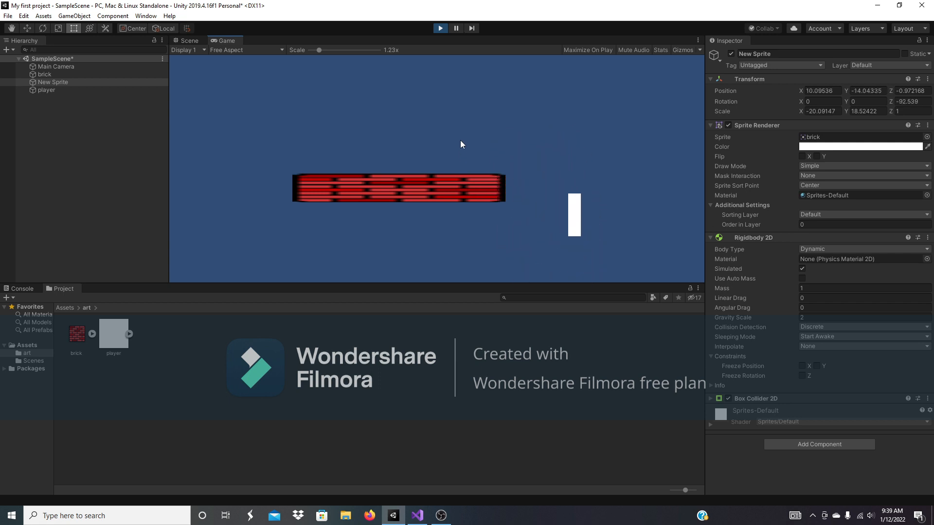
{"action": "left_click", "coordinate": [440, 28]}
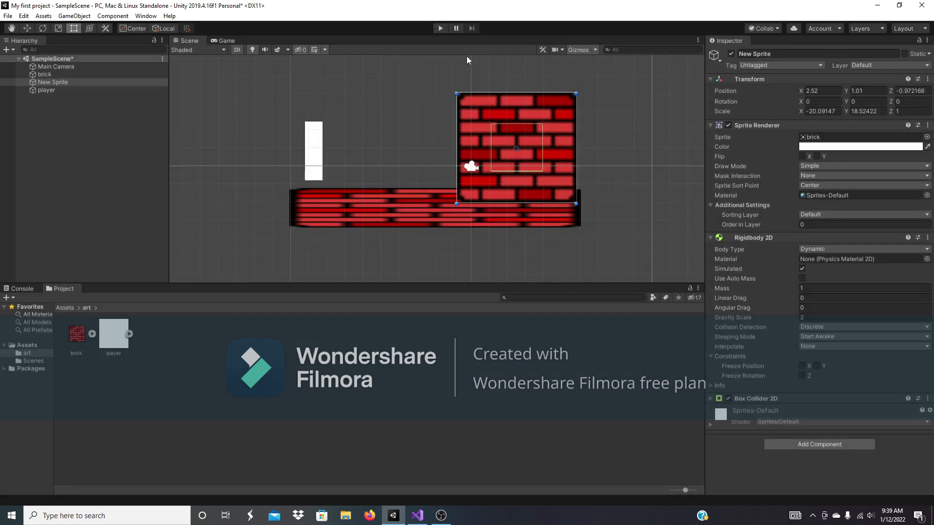
Set the Game view scale to 1x and return to the Scene view in 2D mode
{"action": "left_click", "coordinate": [237, 49]}
{"action": "left_click", "coordinate": [226, 40]}
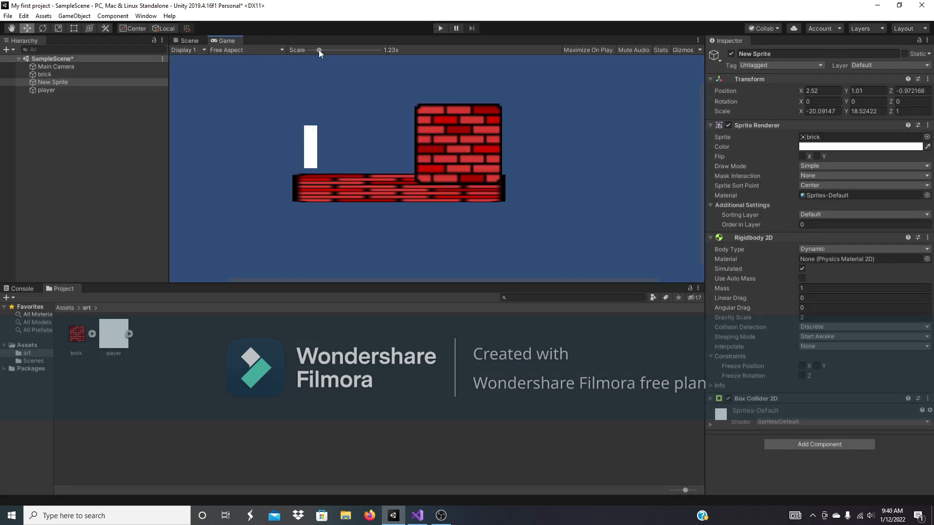
{"action": "left_click_drag", "start_coordinate": [316, 50], "coordinate": [292, 51]}
{"action": "left_click", "coordinate": [186, 41]}
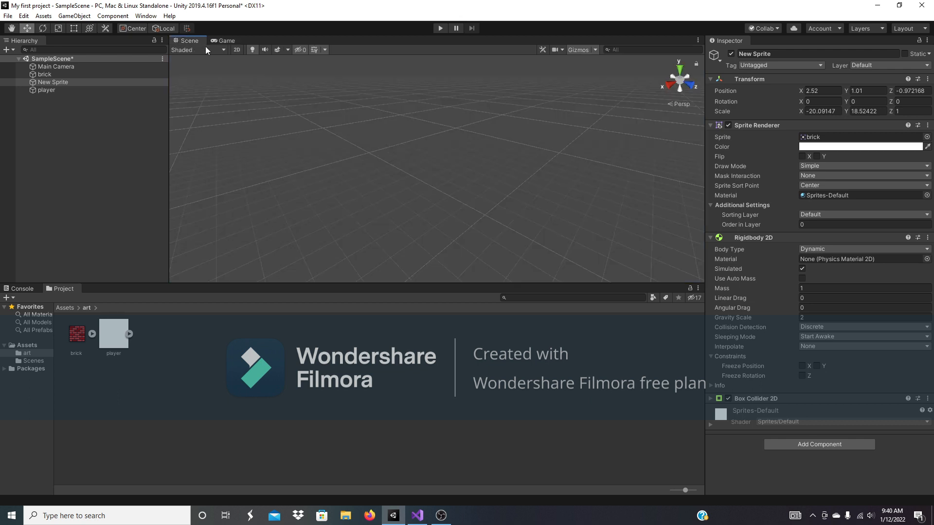
{"action": "left_click", "coordinate": [237, 49]}
Fit the block's Box Collider 2D to its brick sprite's edges and move the block to about X 2.18, Y 2.69
{"action": "scroll", "coordinate": [488, 134], "scroll_direction": "down", "scroll_amount": 1}
{"action": "key", "text": "t"}
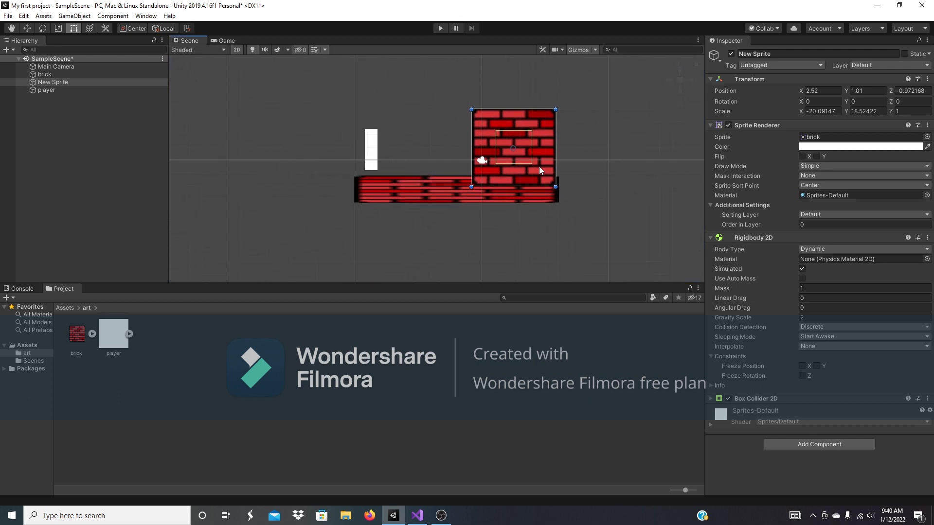
{"action": "scroll", "coordinate": [555, 186], "scroll_direction": "up", "scroll_amount": 1}
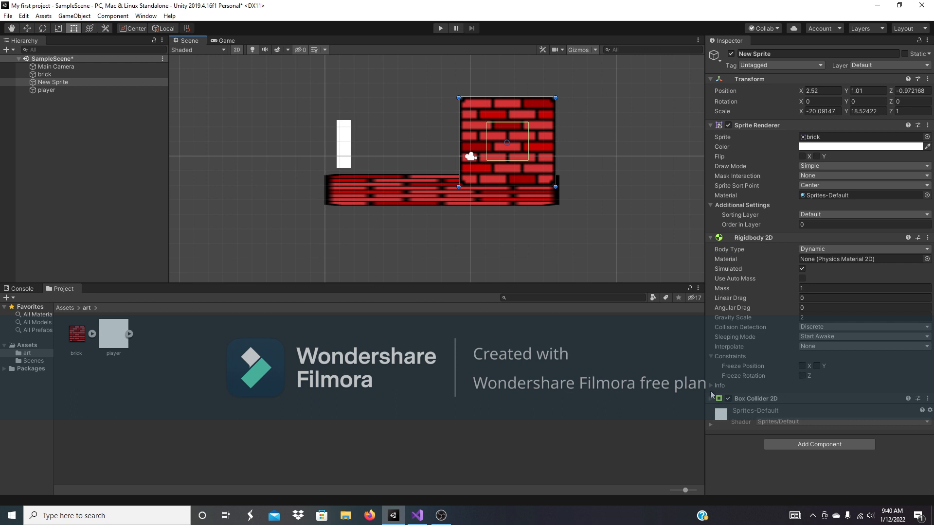
{"action": "left_click", "coordinate": [718, 396]}
{"action": "left_click", "coordinate": [805, 411]}
{"action": "left_click_drag", "start_coordinate": [505, 102], "coordinate": [504, 99]}
{"action": "left_click_drag", "start_coordinate": [486, 130], "coordinate": [462, 134]}
{"action": "left_click_drag", "start_coordinate": [495, 160], "coordinate": [498, 182]}
{"action": "left_click_drag", "start_coordinate": [527, 145], "coordinate": [499, 109]}
{"action": "key", "text": "w"}
Play-test the resized collider by running and jumping the player against the brick block, and stop the game
{"action": "left_click", "coordinate": [442, 27]}
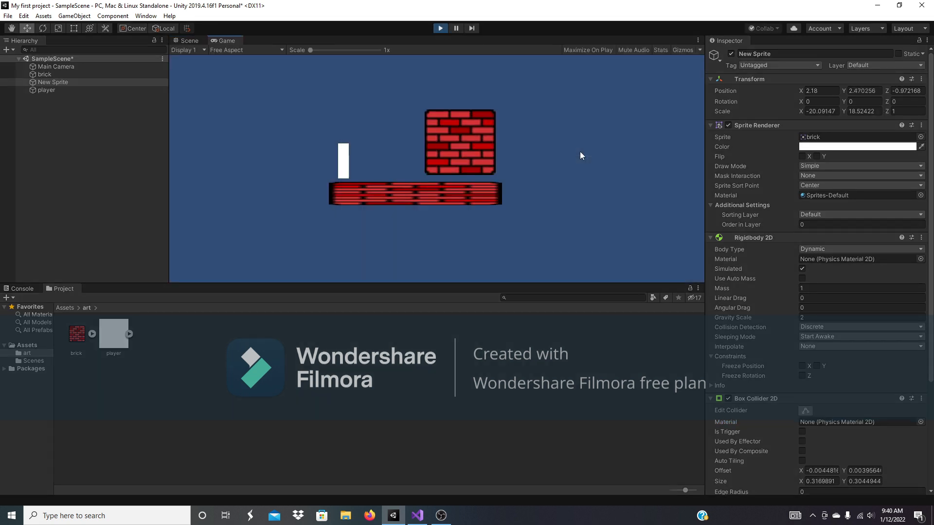
{"action": "key", "text": "d"}
{"action": "key", "text": "space"}
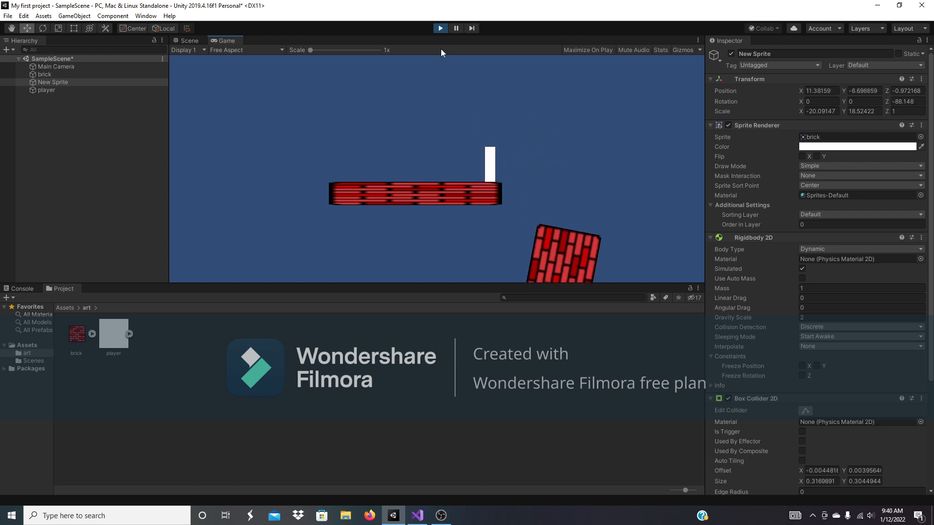
{"action": "left_click", "coordinate": [438, 28]}
Open the Movement script from the Assets folder in Visual Studio
{"action": "left_click", "coordinate": [27, 346]}
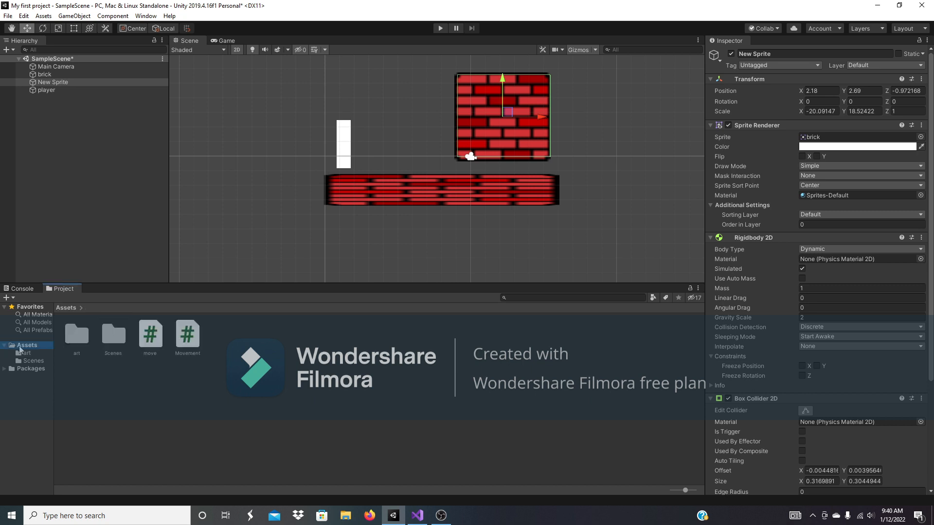
{"action": "left_click", "coordinate": [261, 384]}
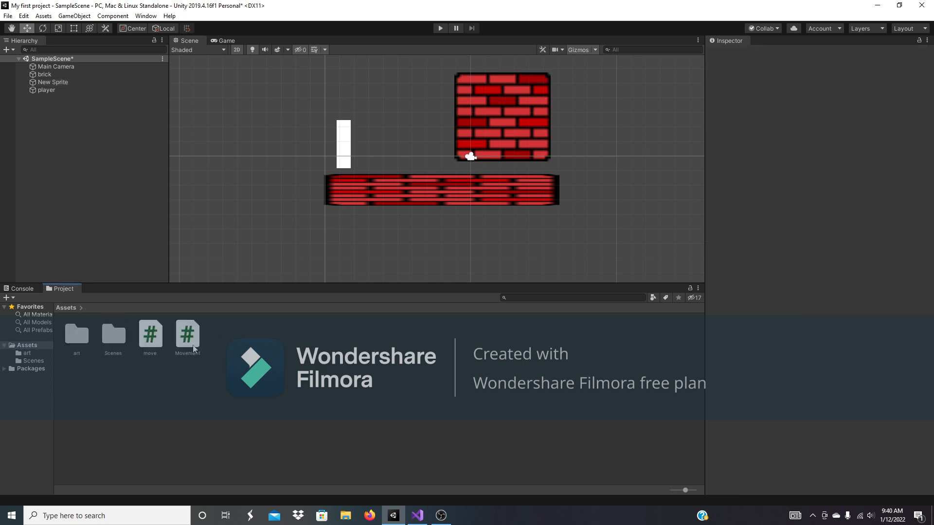
{"action": "left_click", "coordinate": [195, 336]}
{"action": "double_click", "coordinate": [195, 338]}
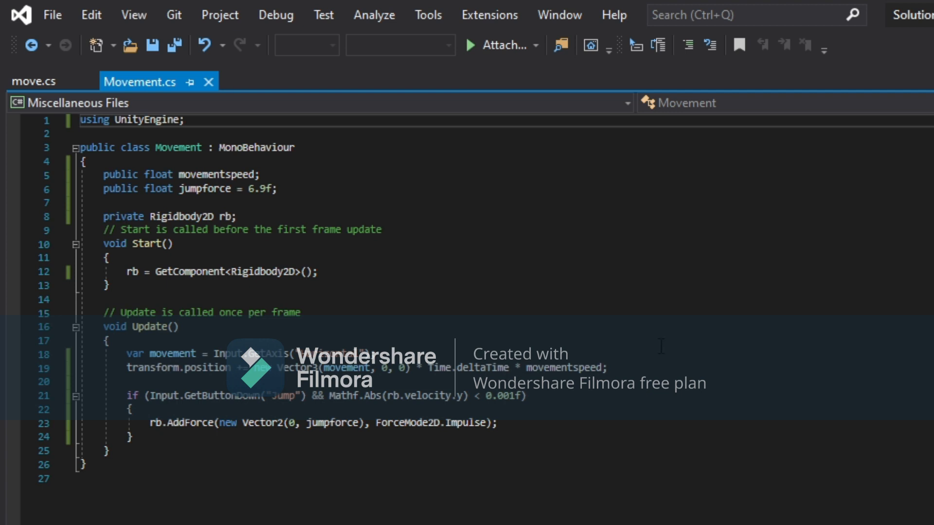
Review the Movement script's variables and its movement and jump code, and open the move.cs script
{"action": "left_click", "coordinate": [637, 278]}
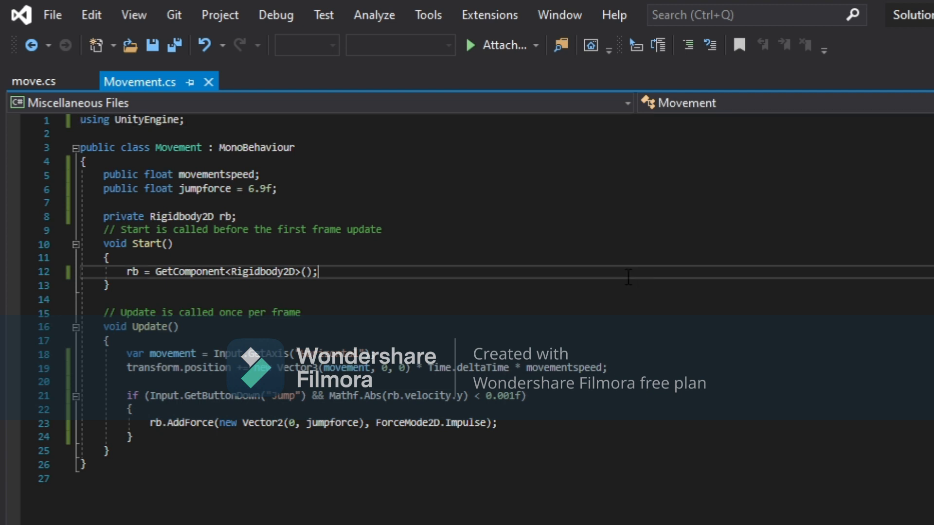
{"action": "left_click_drag", "start_coordinate": [106, 170], "coordinate": [755, 480]}
{"action": "left_click", "coordinate": [754, 481]}
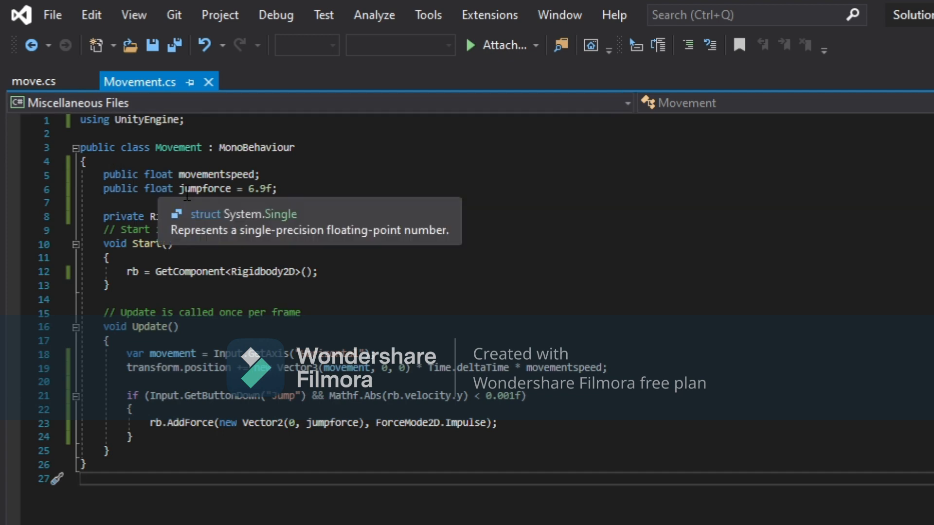
{"action": "scroll", "coordinate": [354, 271], "scroll_direction": "down", "scroll_amount": 5}
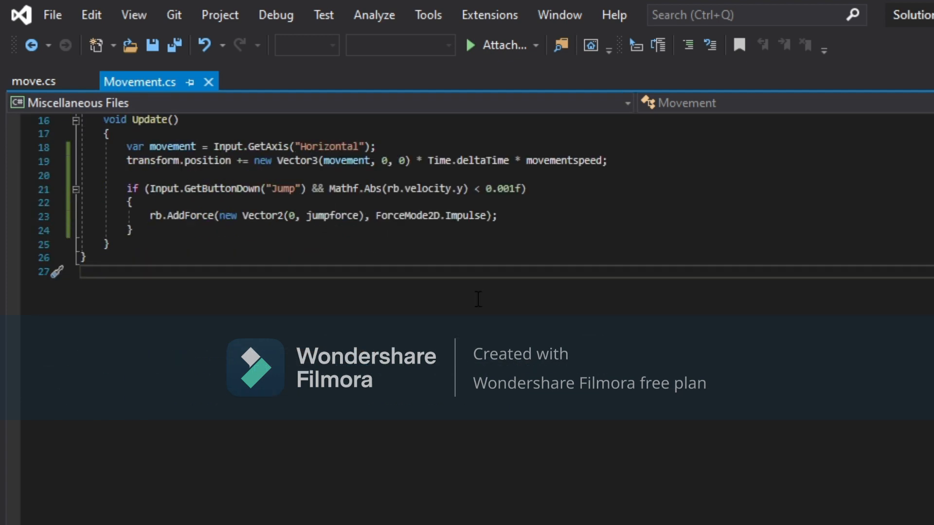
{"action": "scroll", "coordinate": [475, 298], "scroll_direction": "up", "scroll_amount": 5}
{"action": "left_click", "coordinate": [47, 81]}
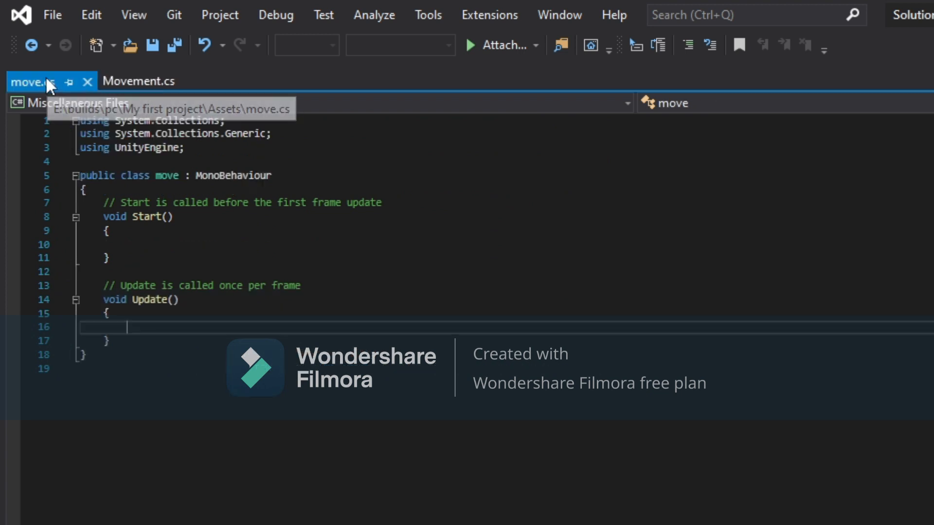
{"action": "left_click", "coordinate": [323, 298]}
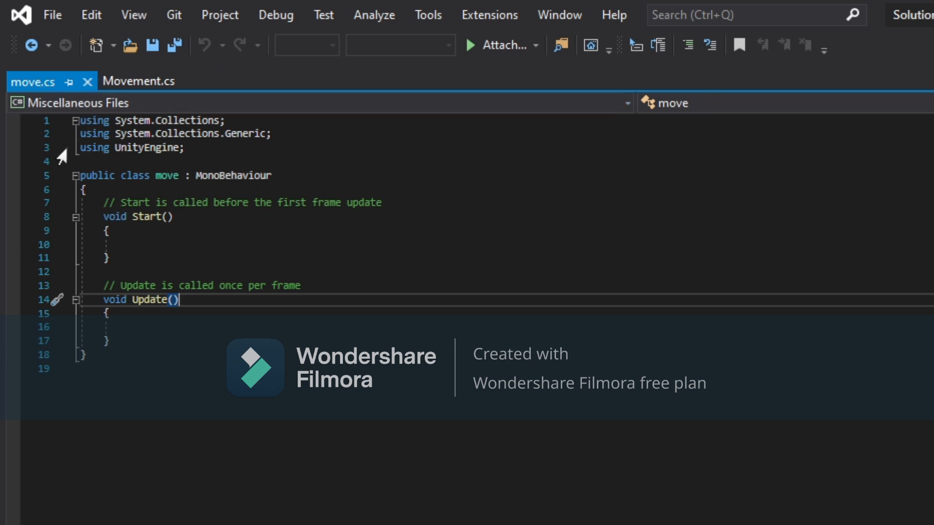
Examine the default script template in move.cs, from the using lines to the end of the move class
{"action": "left_click_drag", "start_coordinate": [84, 122], "coordinate": [338, 347]}
{"action": "left_click", "coordinate": [340, 353]}
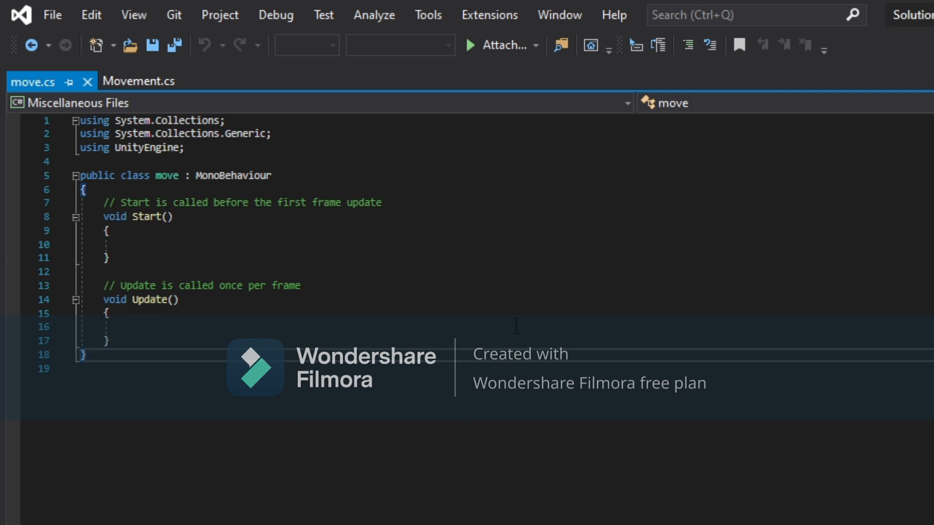
{"action": "left_click_drag", "start_coordinate": [197, 369], "coordinate": [81, 179]}
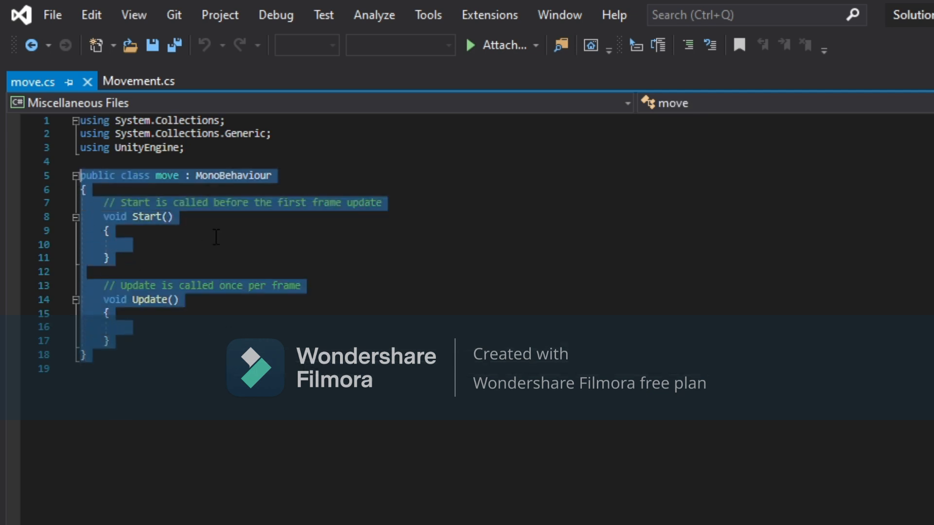
{"action": "left_click", "coordinate": [216, 237]}
{"action": "left_click", "coordinate": [318, 145]}
Compare the System.Collections and System.Collections.Generic using lines in move.cs with the using lines of Movement.cs
{"action": "left_click_drag", "start_coordinate": [316, 138], "coordinate": [62, 121]}
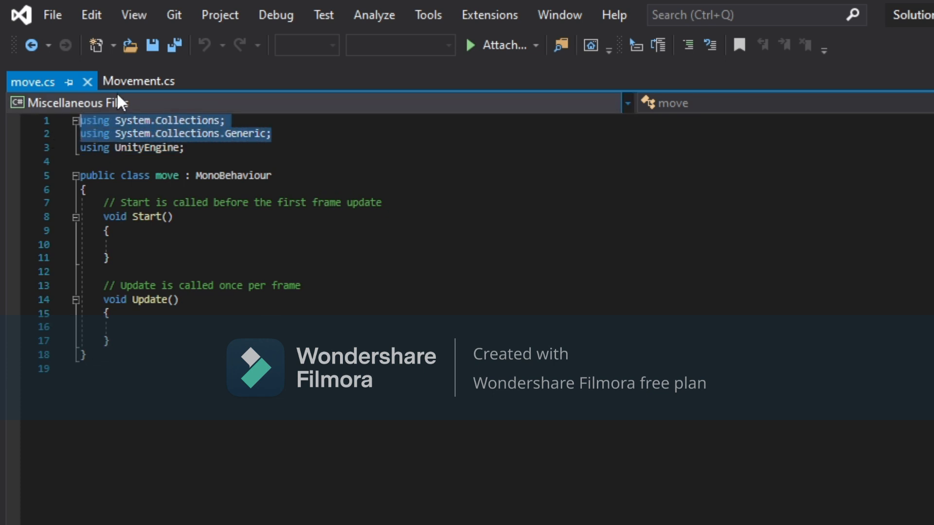
{"action": "left_click", "coordinate": [118, 77]}
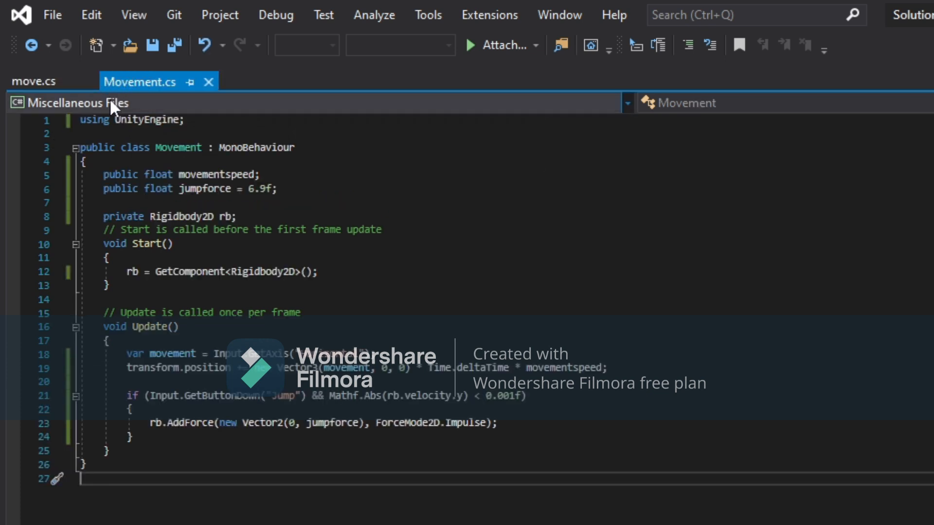
{"action": "left_click", "coordinate": [57, 82]}
{"action": "left_click", "coordinate": [298, 137]}
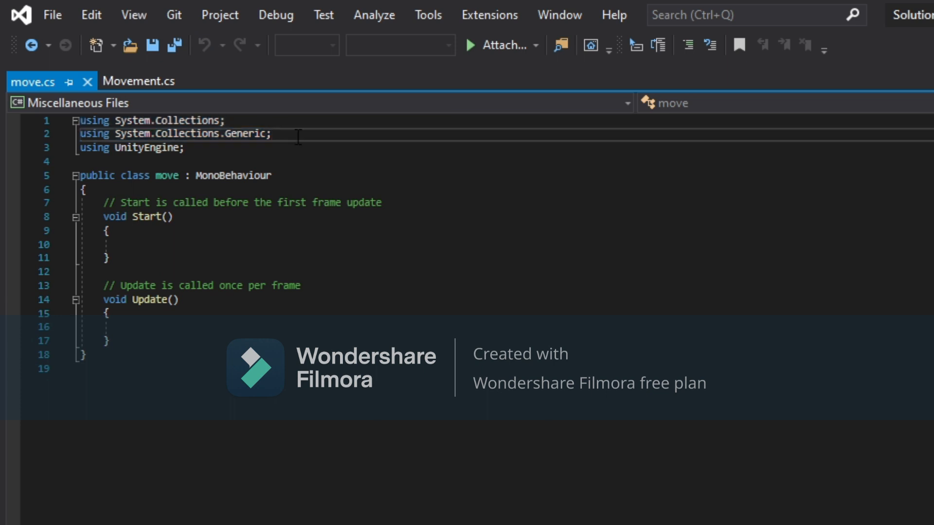
{"action": "left_click_drag", "start_coordinate": [298, 136], "coordinate": [80, 119]}
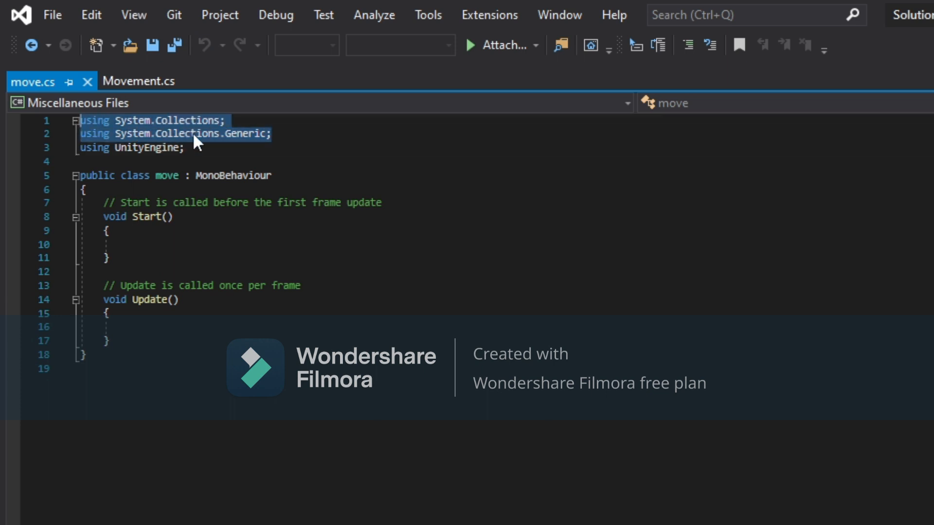
{"action": "left_click", "coordinate": [197, 160]}
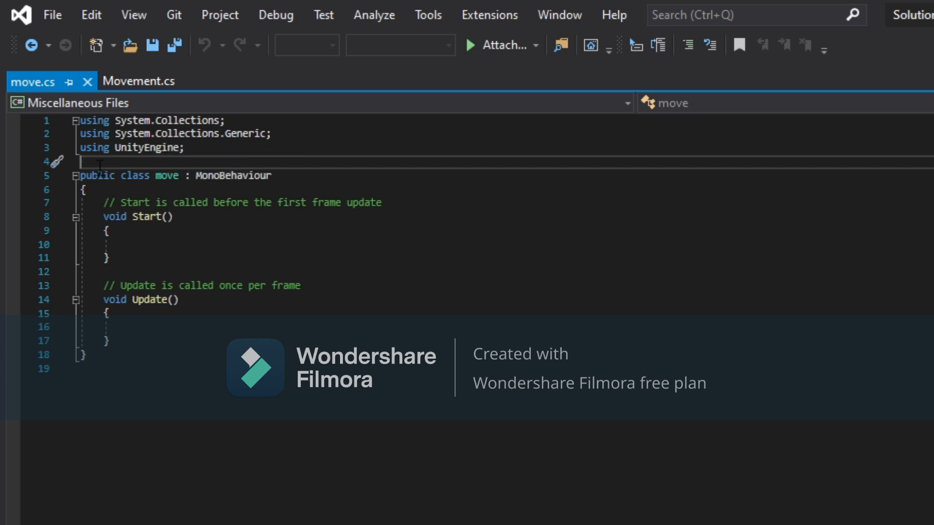
{"action": "left_click", "coordinate": [169, 147]}
{"action": "left_click", "coordinate": [196, 133]}
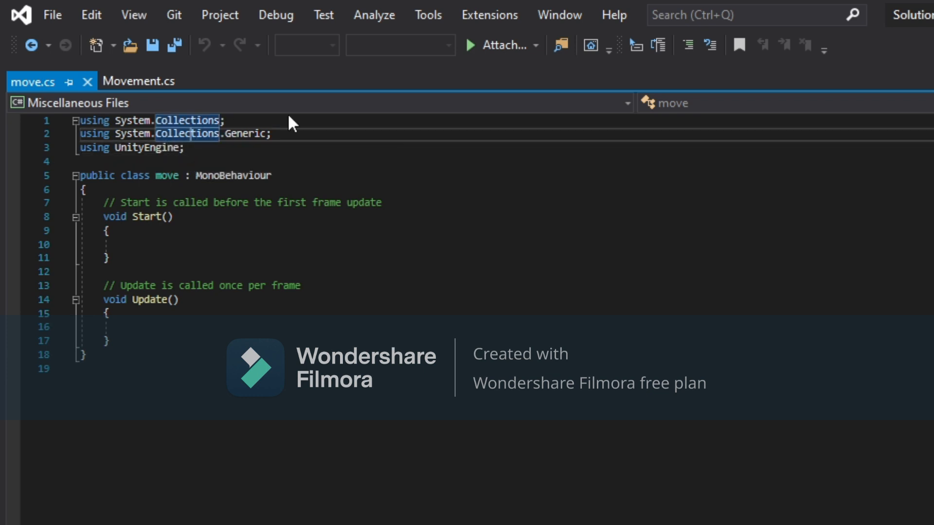
{"action": "scroll", "coordinate": [215, 245], "scroll_direction": "down", "scroll_amount": 6}
{"action": "scroll", "coordinate": [215, 245], "scroll_direction": "up", "scroll_amount": 6}
{"action": "left_click", "coordinate": [303, 246]}
Collapse and re-expand the Movement class in Movement.cs to examine which code it encloses
{"action": "left_click", "coordinate": [145, 83]}
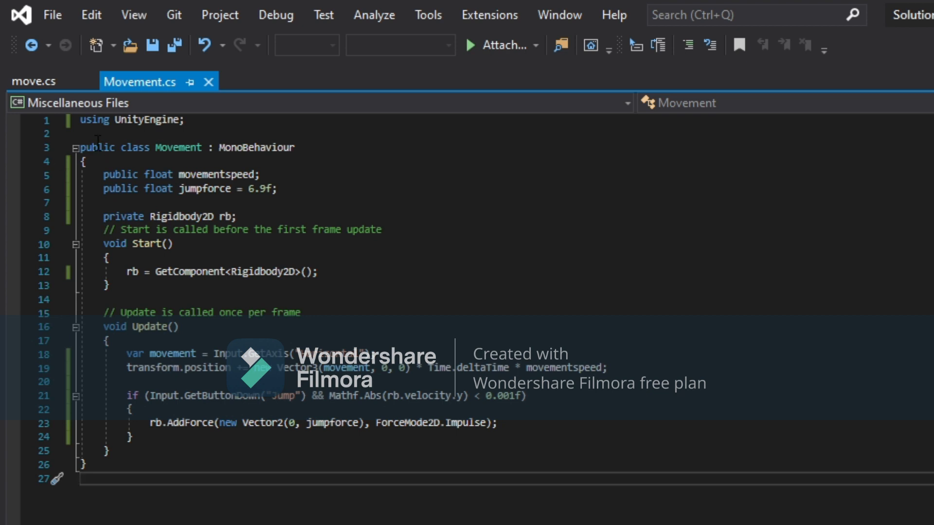
{"action": "left_click", "coordinate": [75, 148]}
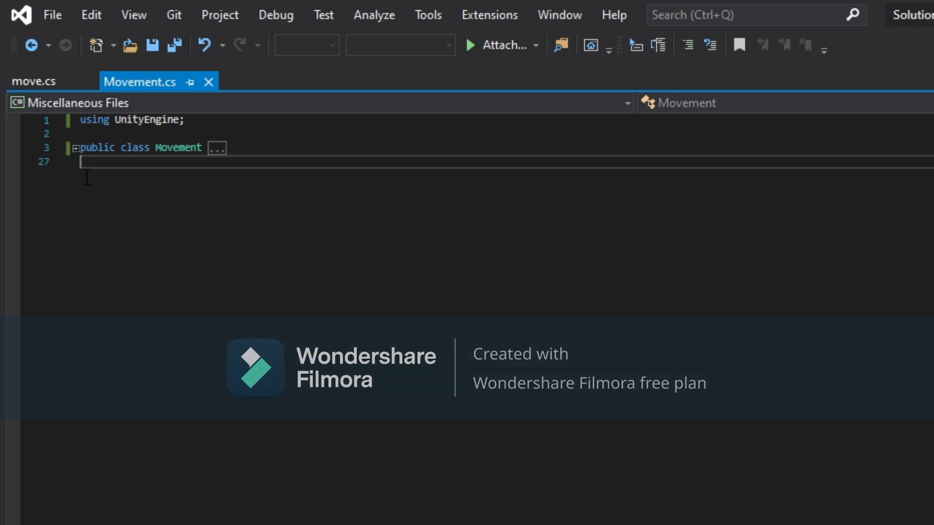
{"action": "left_click", "coordinate": [76, 147]}
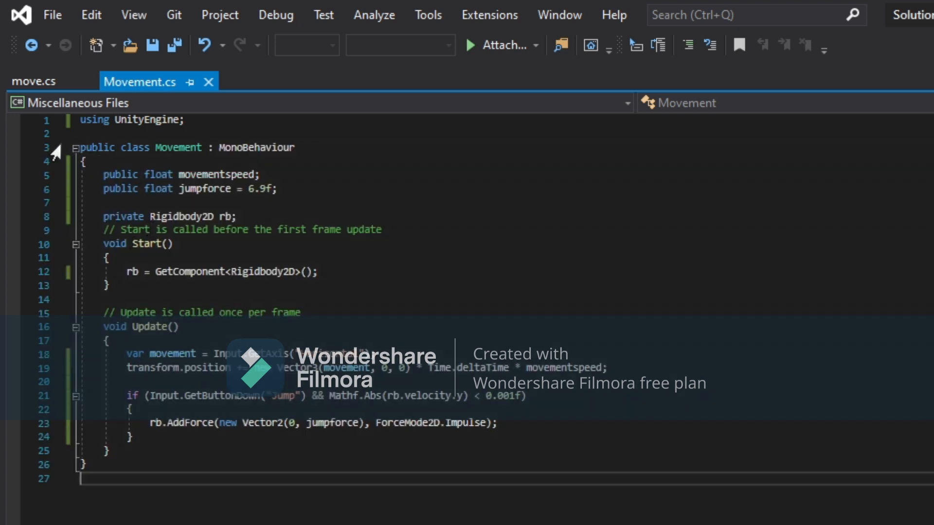
{"action": "left_click", "coordinate": [75, 148]}
{"action": "left_click", "coordinate": [76, 148]}
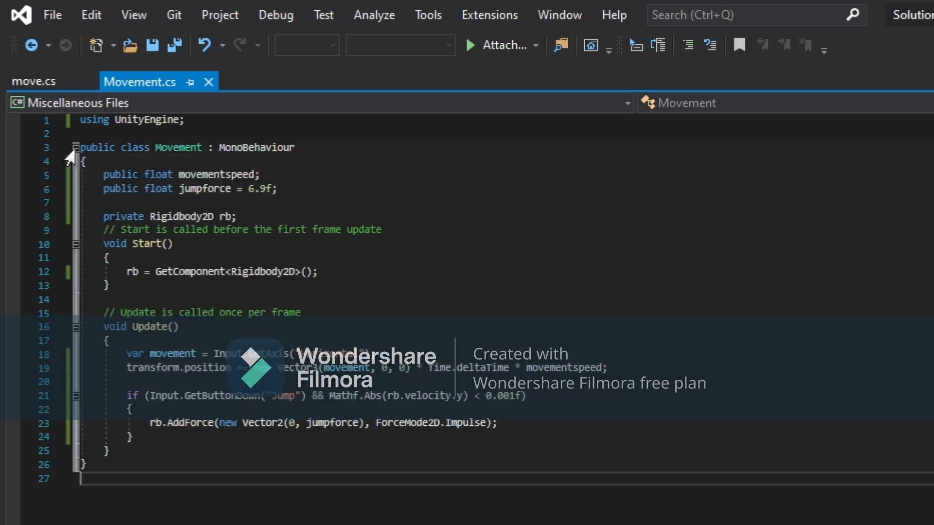
{"action": "left_click", "coordinate": [302, 271]}
{"action": "left_click", "coordinate": [173, 354]}
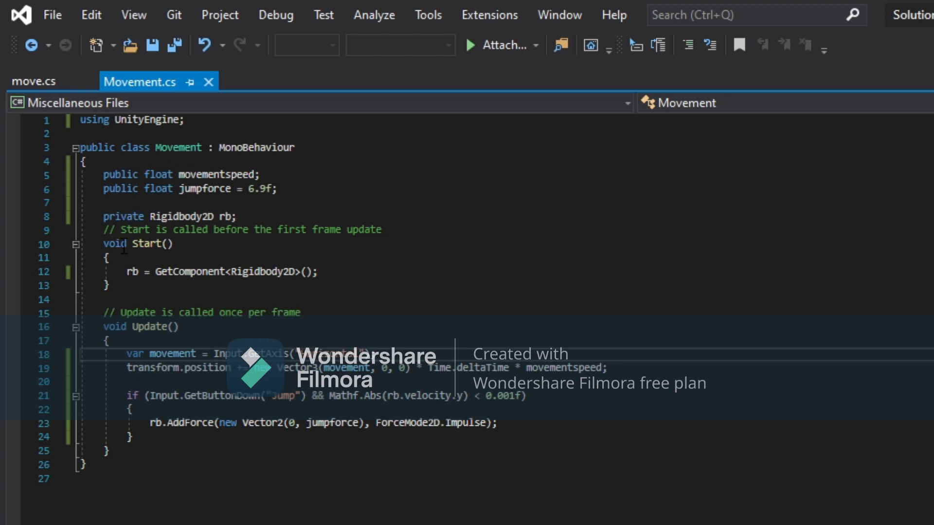
Examine the empty Start method and the comment above it in move.cs
{"action": "left_click", "coordinate": [30, 80]}
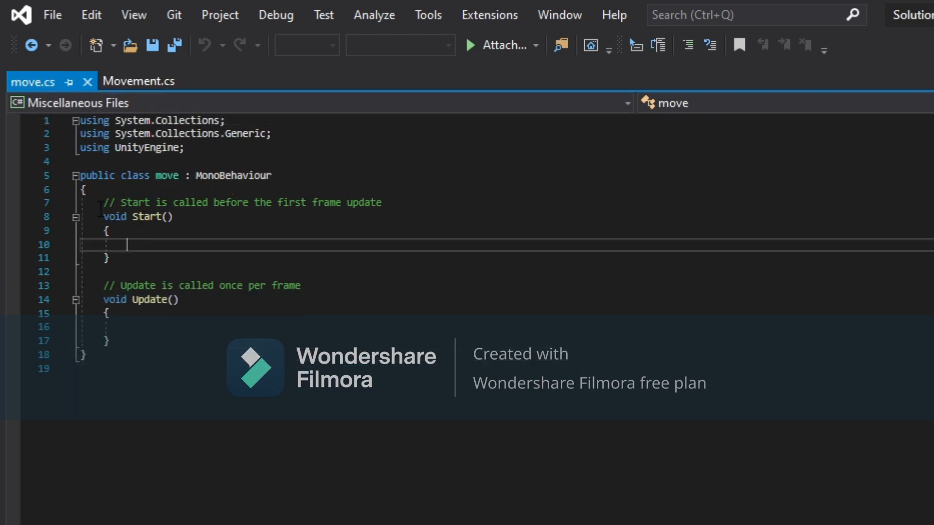
{"action": "left_click_drag", "start_coordinate": [102, 207], "coordinate": [390, 201]}
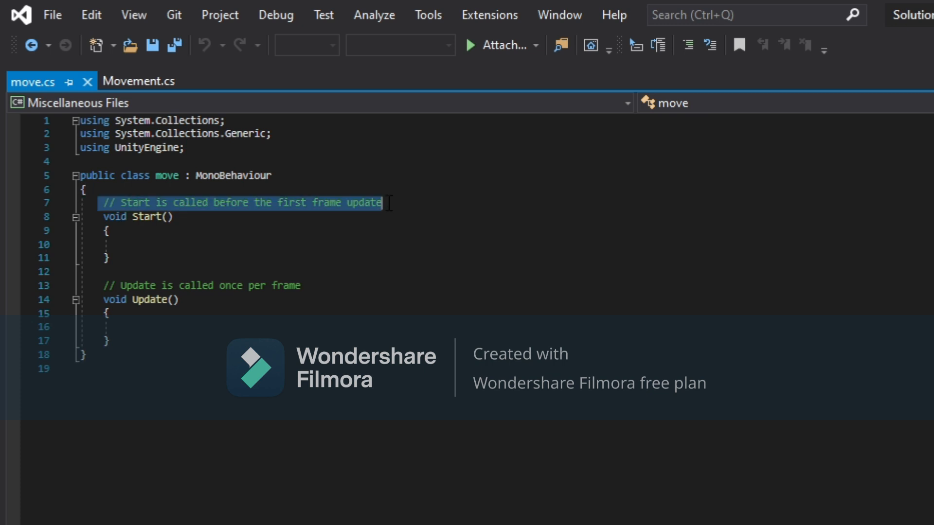
{"action": "left_click", "coordinate": [348, 209]}
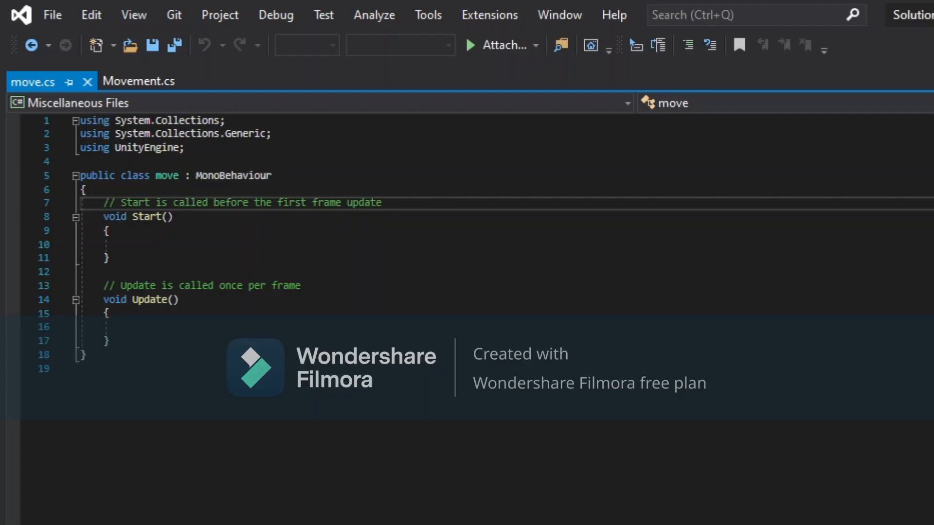
{"action": "left_click", "coordinate": [564, 444]}
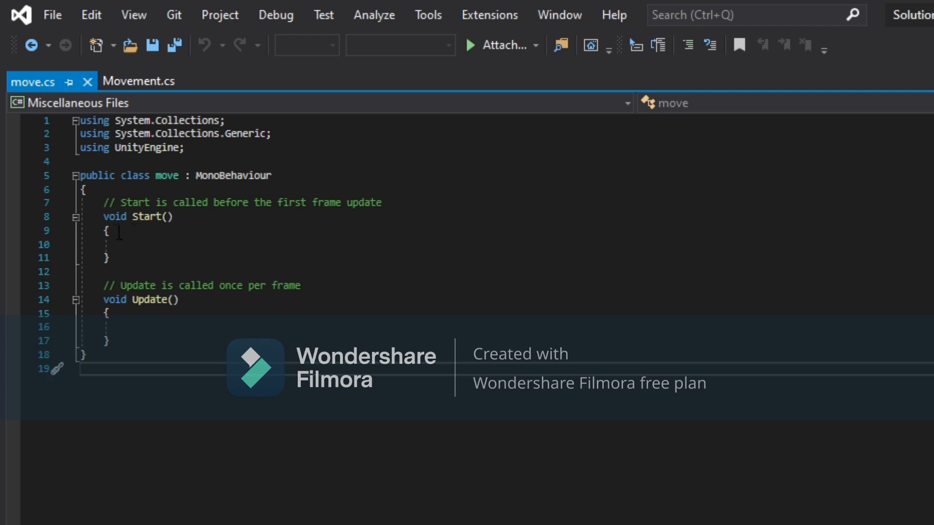
{"action": "left_click", "coordinate": [131, 245]}
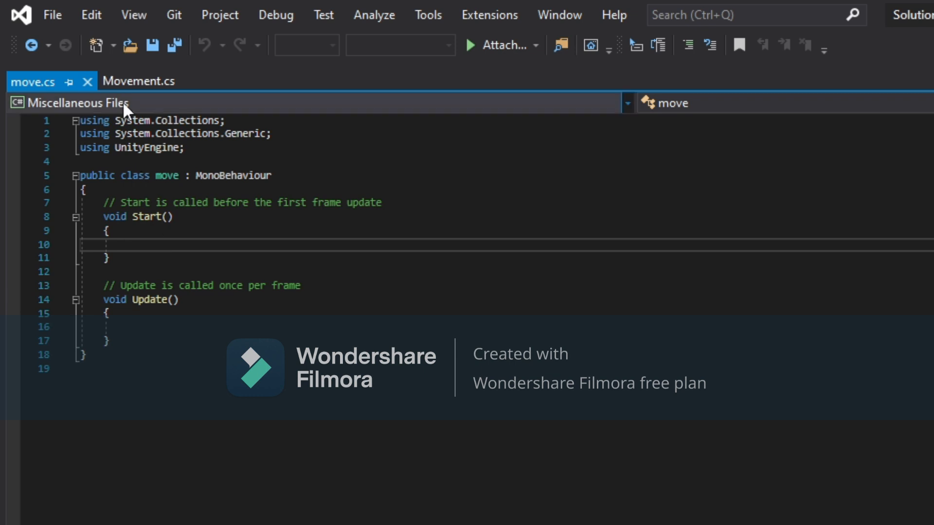
Examine the GetComponent<Rigidbody2D>() line in Movement.cs, then inspect the player's Rigidbody 2D component in Unity
{"action": "left_click", "coordinate": [124, 84]}
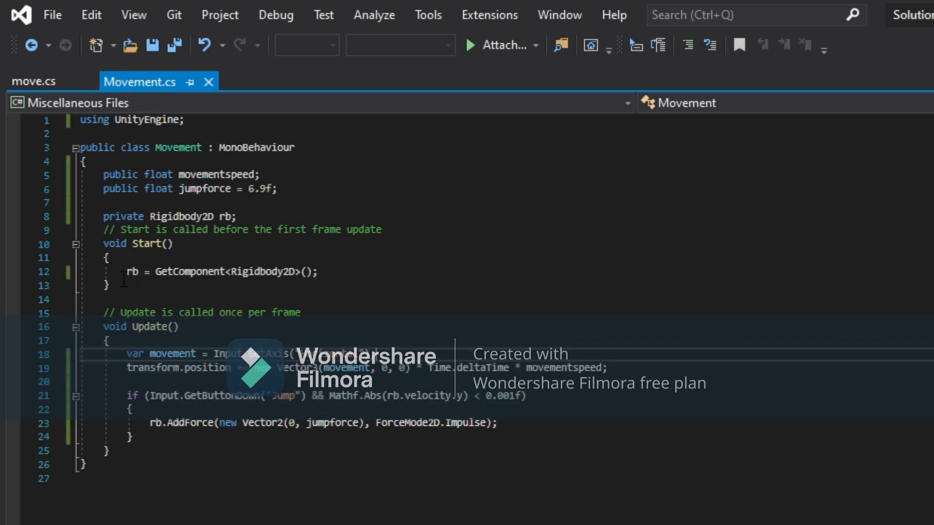
{"action": "left_click_drag", "start_coordinate": [122, 274], "coordinate": [320, 270]}
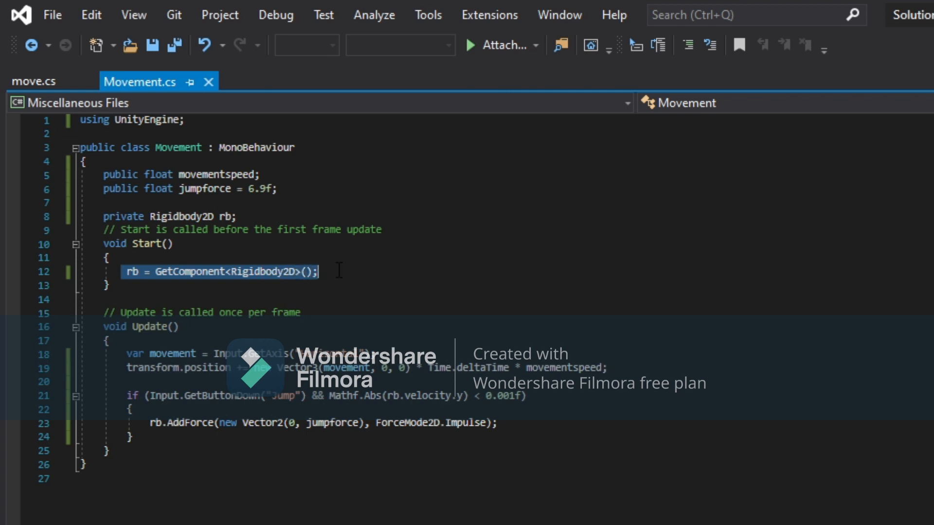
{"action": "left_click", "coordinate": [366, 270]}
{"action": "left_click", "coordinate": [393, 515]}
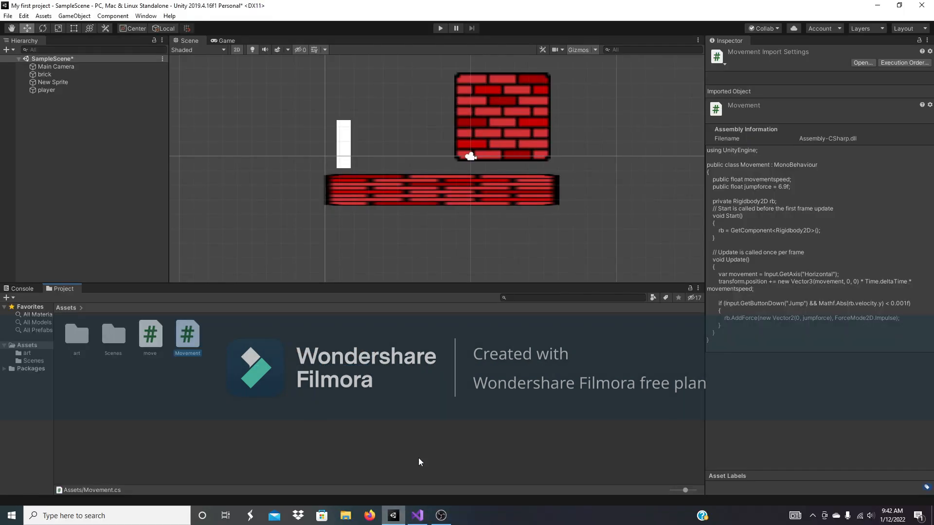
{"action": "left_click", "coordinate": [100, 91]}
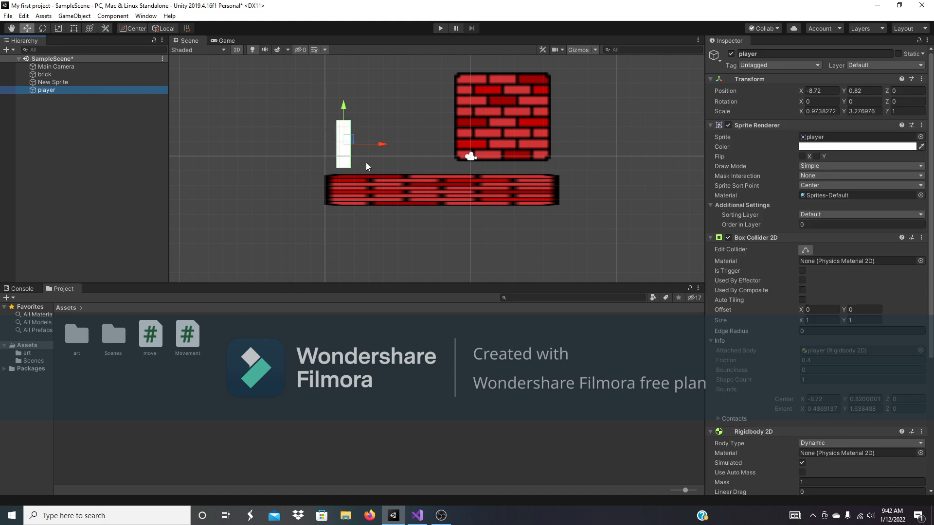
{"action": "scroll", "coordinate": [783, 251], "scroll_direction": "down", "scroll_amount": 5}
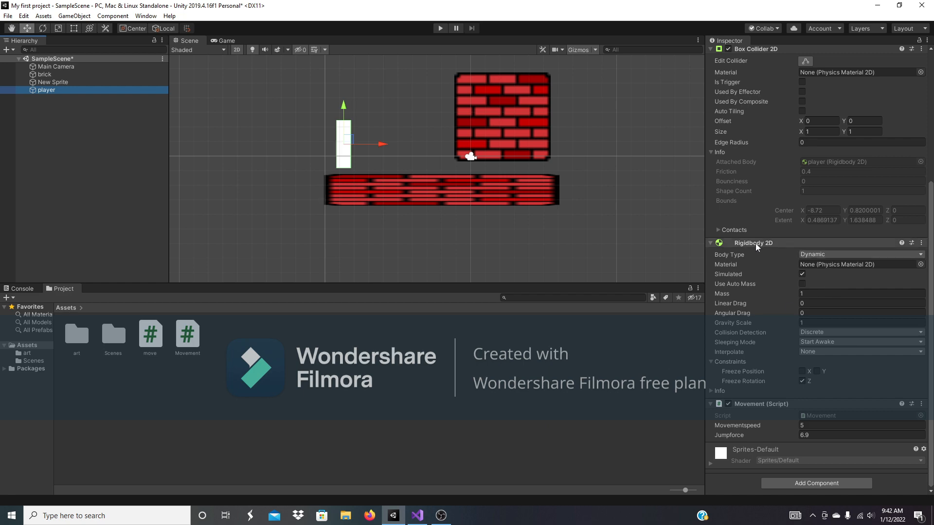
Switch back to Visual Studio and examine the Rigidbody2D, movementspeed and jumpforce declarations in Movement.cs
{"action": "left_click", "coordinate": [419, 516]}
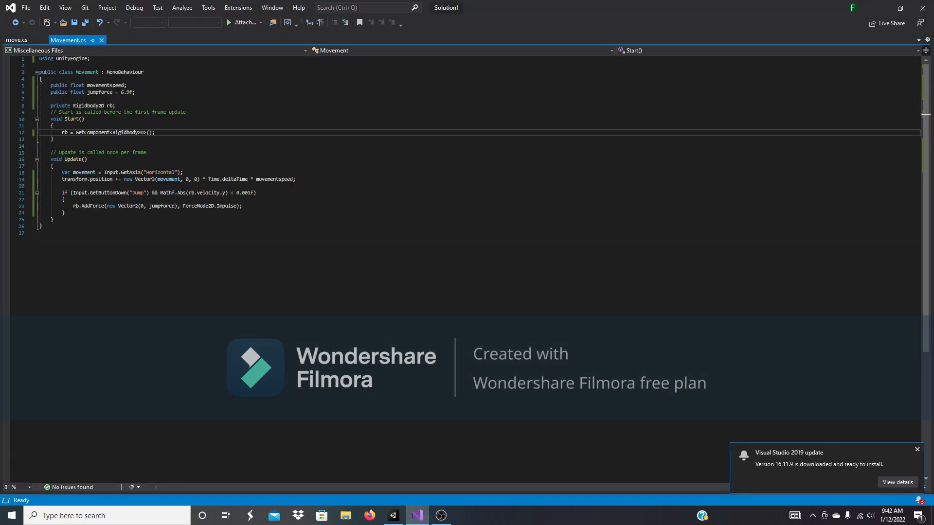
{"action": "double_click", "coordinate": [100, 107]}
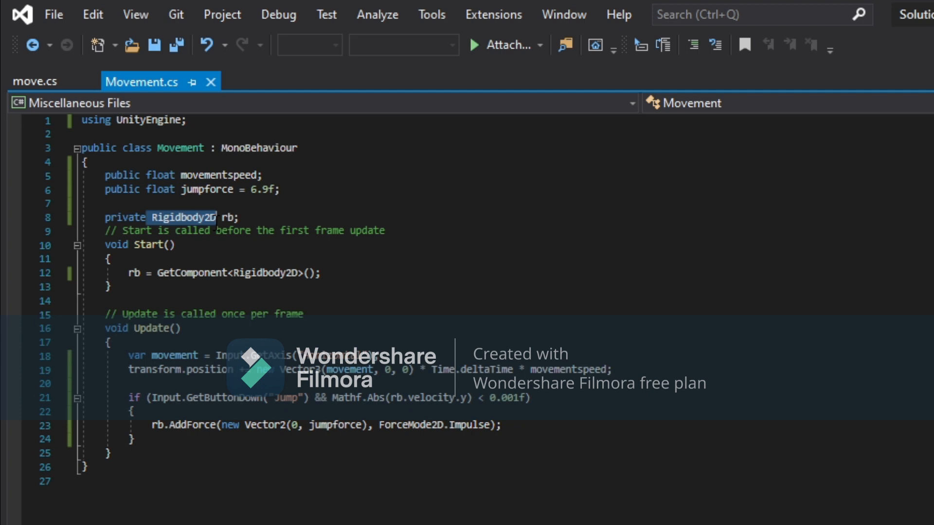
{"action": "left_click", "coordinate": [145, 218]}
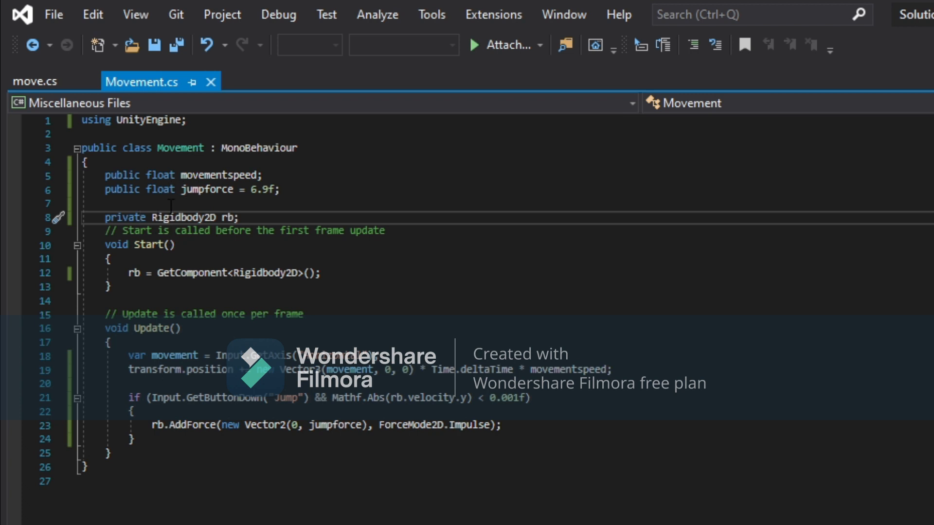
{"action": "left_click", "coordinate": [168, 190]}
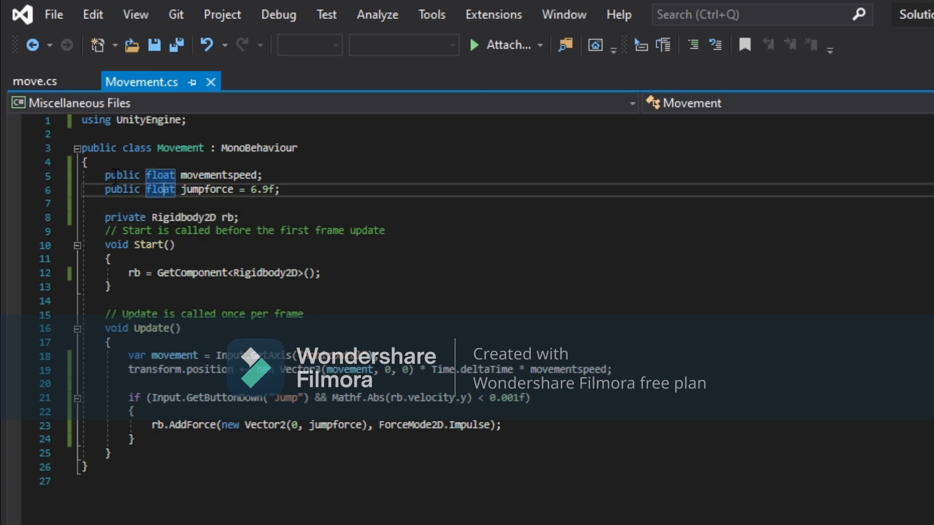
{"action": "left_click_drag", "start_coordinate": [195, 176], "coordinate": [328, 186]}
Declare "public GameObject gameobject;" below the jumpforce variable in Movement.cs and save the script
{"action": "left_click", "coordinate": [324, 189]}
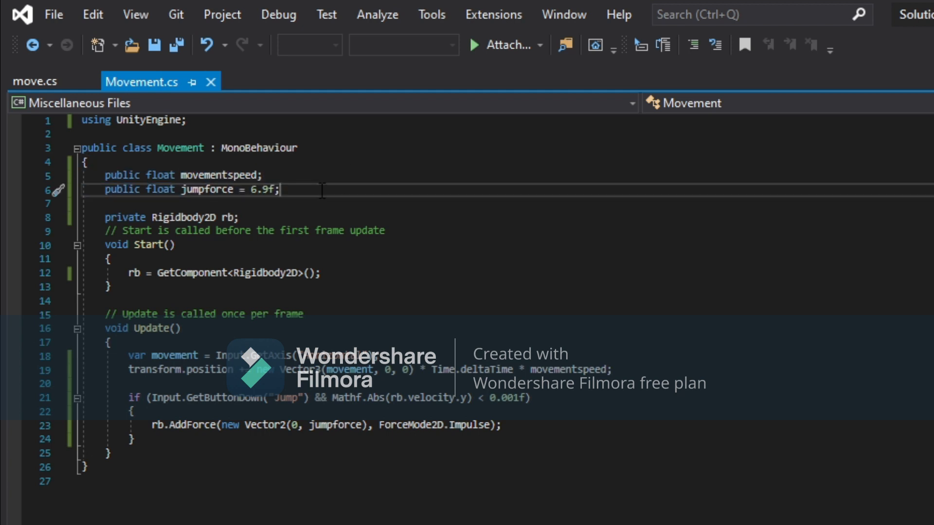
{"action": "key", "text": "Return"}
{"action": "type", "text": "p"}
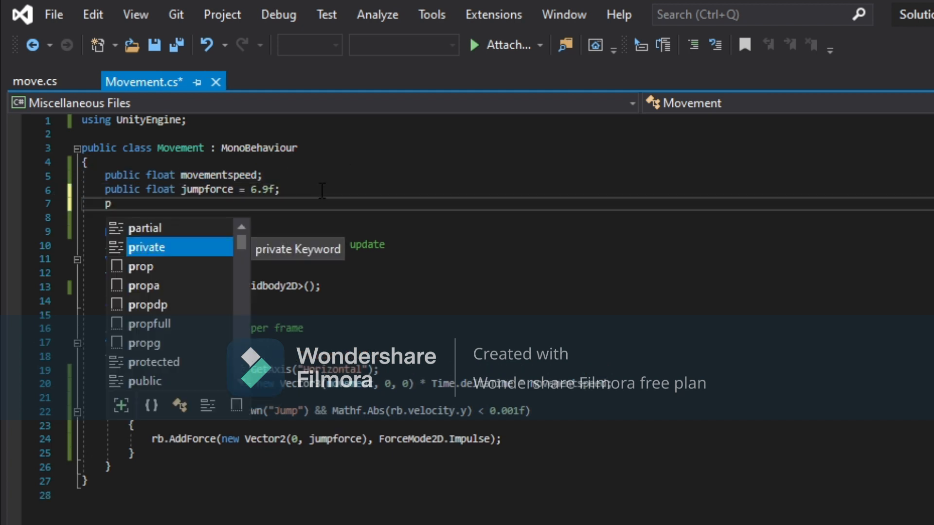
{"action": "type", "text": "u"}
{"action": "key", "text": "Tab"}
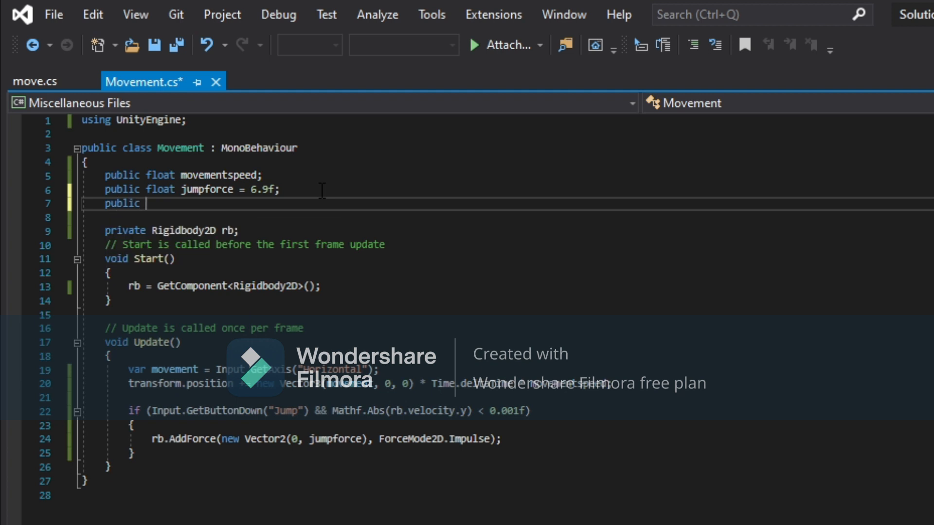
{"action": "type", "text": "Game"}
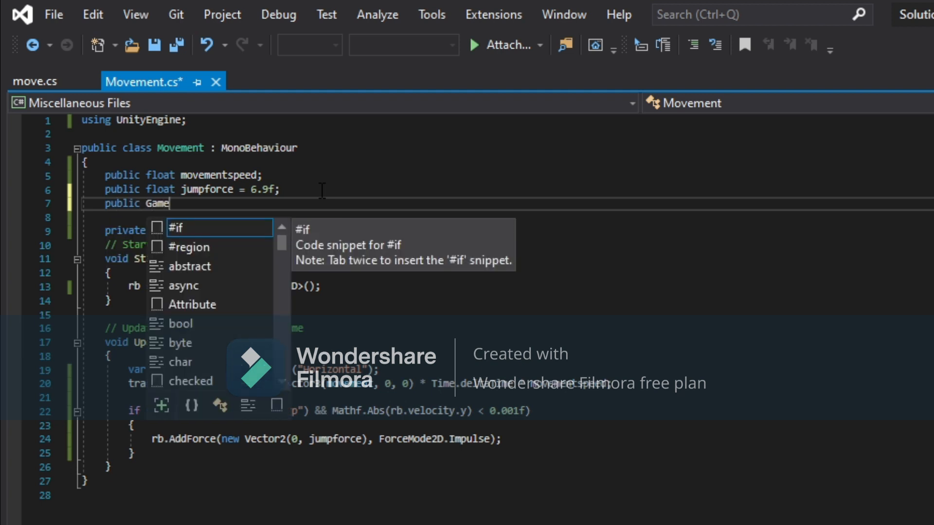
{"action": "type", "text": "Object"}
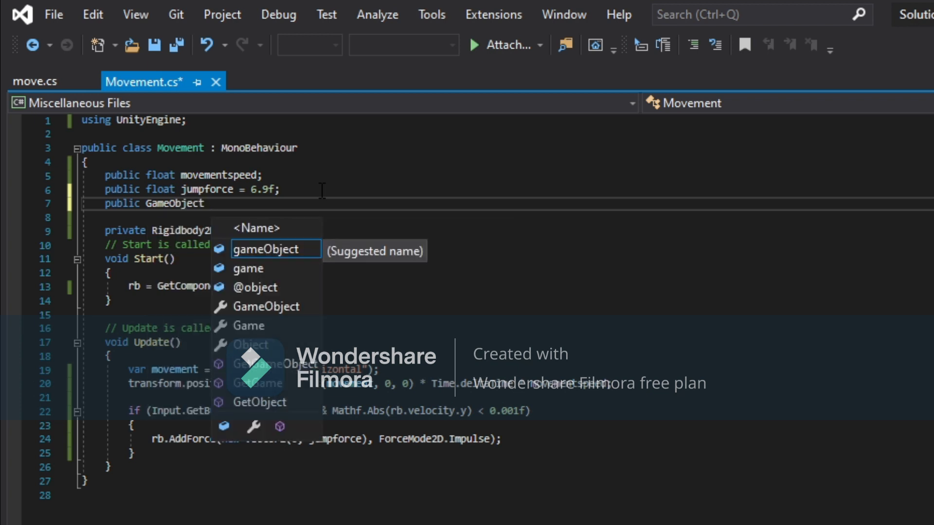
{"action": "type", "text": " game"}
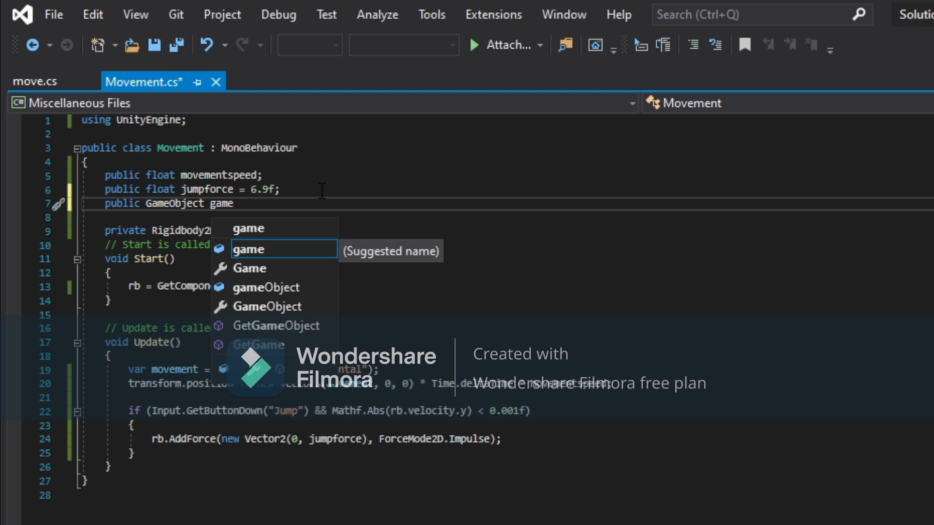
{"action": "type", "text": "object"}
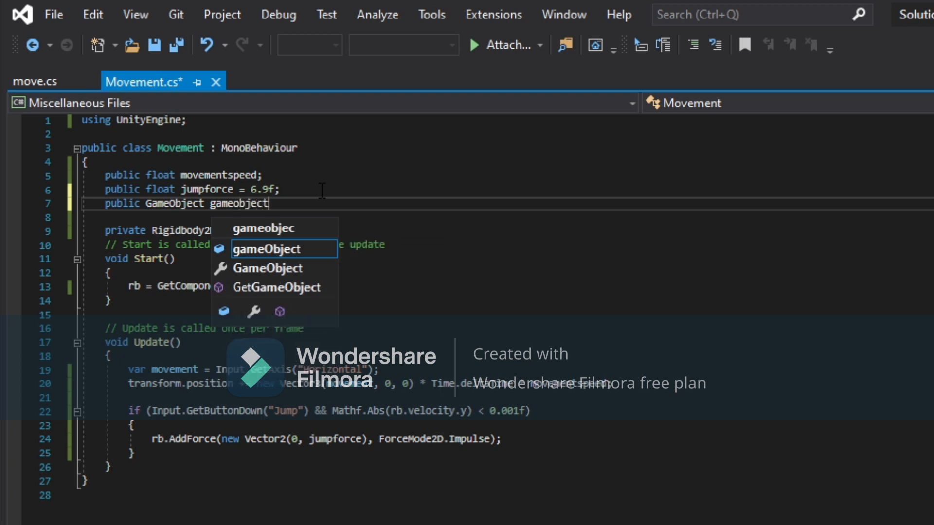
{"action": "type", "text": ";"}
{"action": "key", "text": "ctrl+s"}
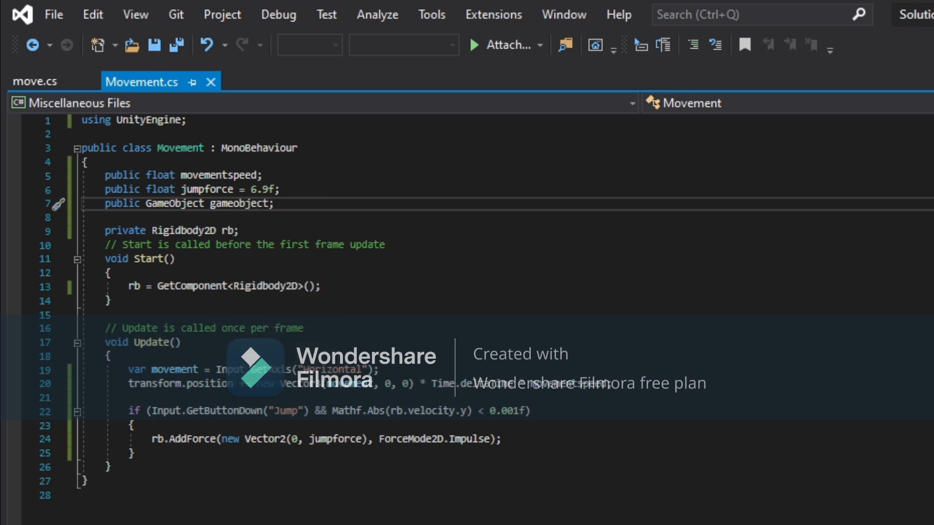
Switch to Unity and inspect the variables listed in the player's Movement script component, including Gameobject
{"action": "left_click", "coordinate": [393, 516]}
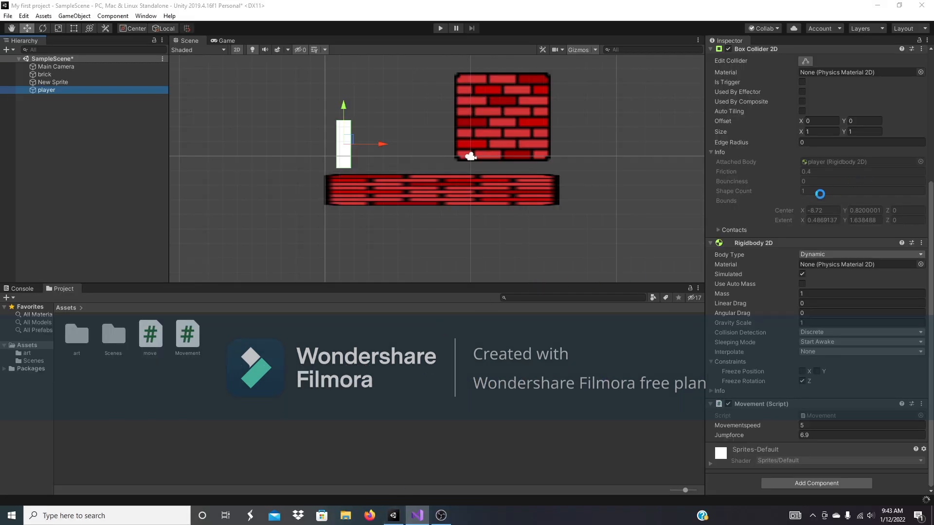
{"action": "scroll", "coordinate": [832, 216], "scroll_direction": "down", "scroll_amount": 6}
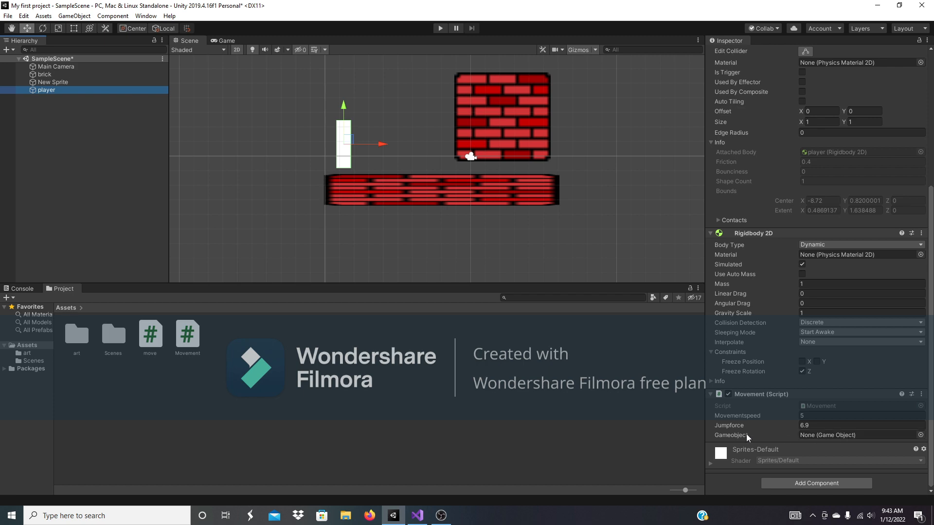
Switch back to Visual Studio, change the gameobject declaration in Movement.cs to private and save the script
{"action": "left_click", "coordinate": [417, 515]}
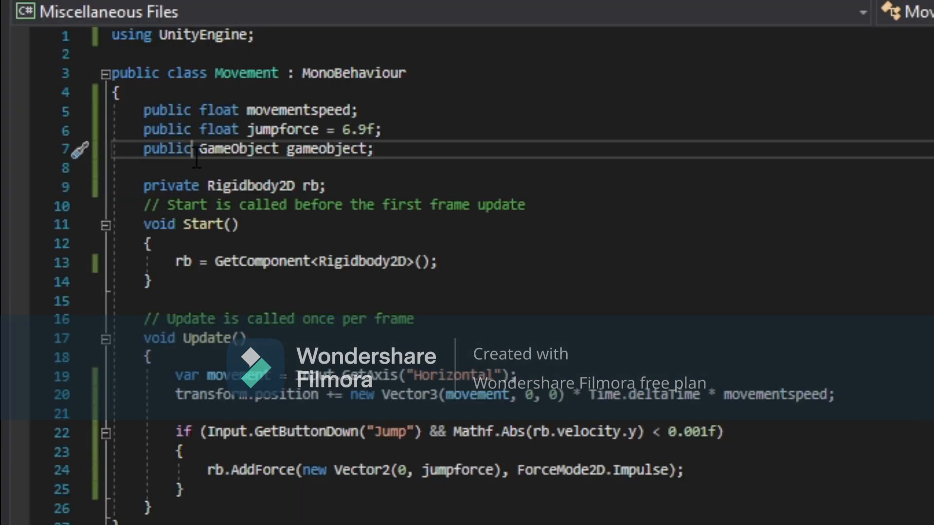
{"action": "left_click_drag", "start_coordinate": [192, 149], "coordinate": [155, 165]}
{"action": "double_click", "coordinate": [158, 151]}
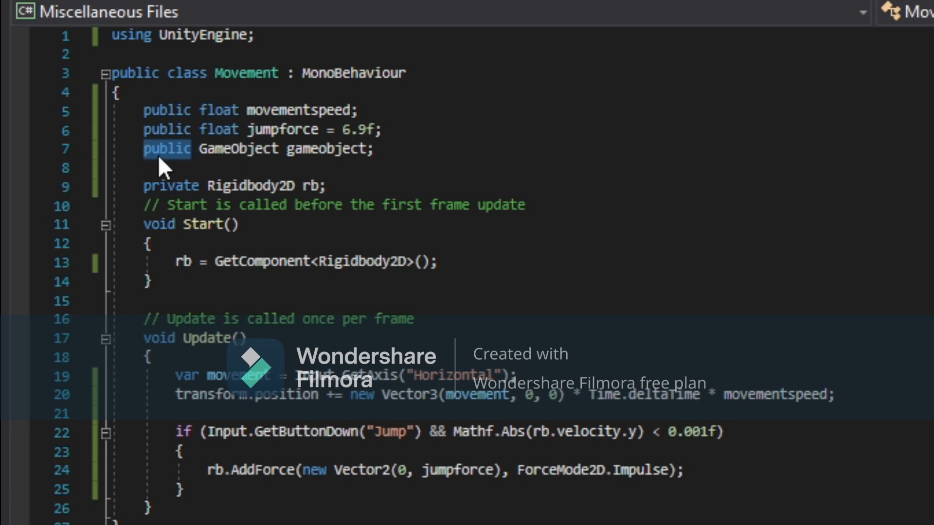
{"action": "type", "text": "pr"}
{"action": "key", "text": "Tab"}
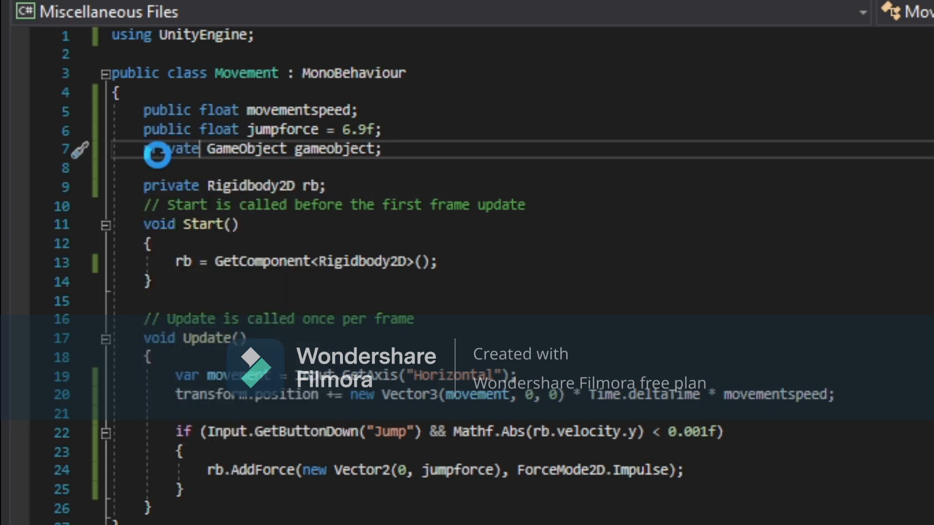
Check in Unity which script variables the player's Movement component lists with gameobject declared private
{"action": "left_click", "coordinate": [393, 515]}
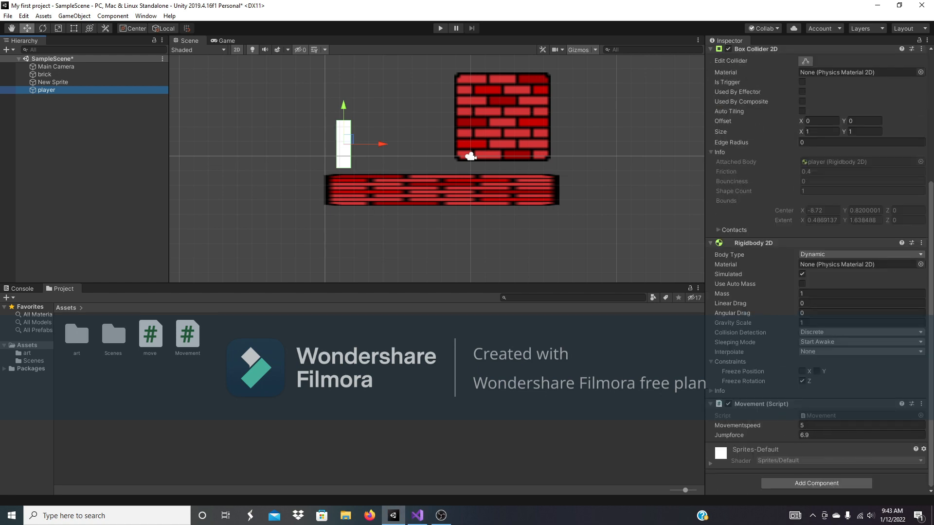
{"action": "left_click", "coordinate": [418, 516]}
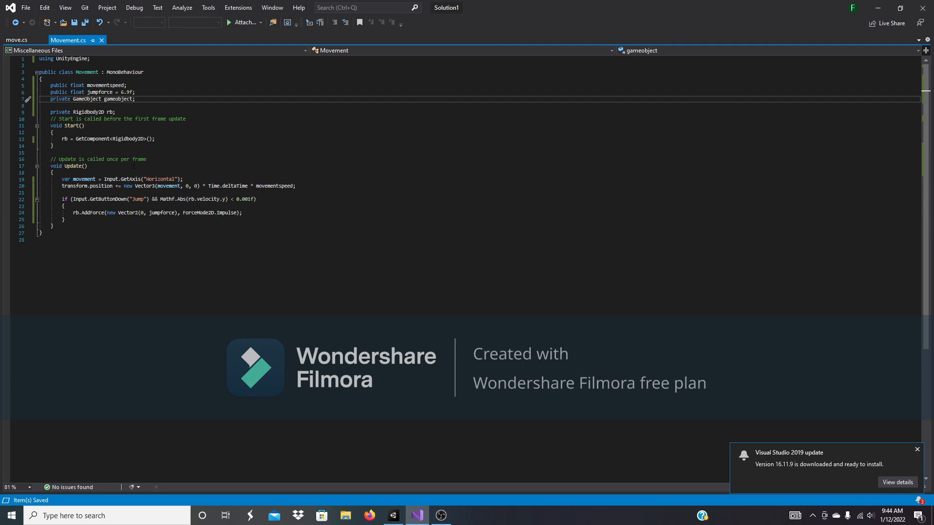
{"action": "left_click", "coordinate": [394, 516]}
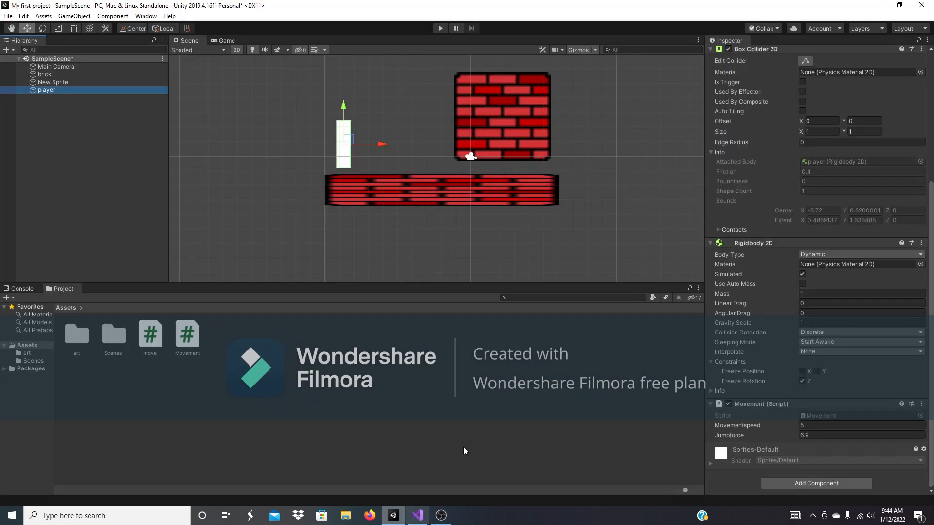
Return to Visual Studio and examine the private GameObject and private Rigidbody2D declarations in Movement.cs
{"action": "left_click", "coordinate": [417, 516]}
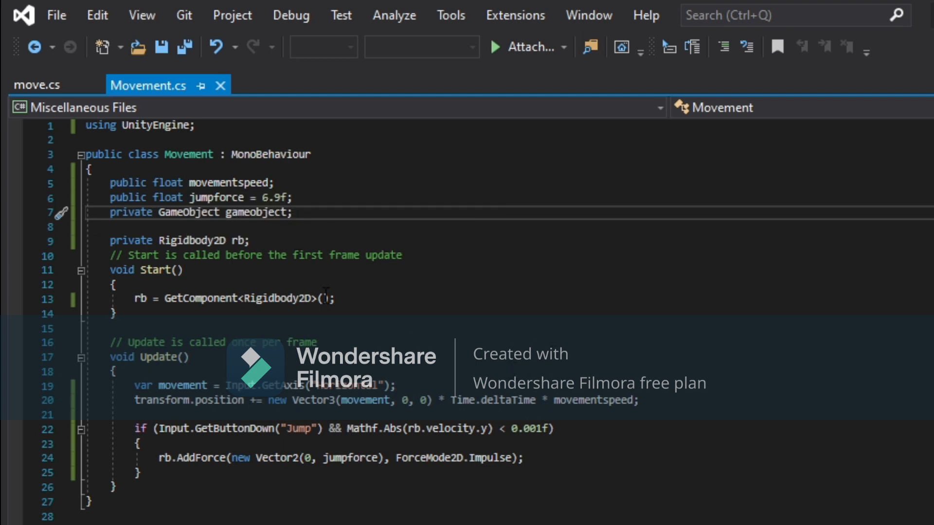
{"action": "mouse_move", "coordinate": [144, 298]}
{"action": "left_click_drag", "start_coordinate": [344, 214], "coordinate": [110, 214]}
{"action": "left_click", "coordinate": [160, 216]}
{"action": "mouse_move", "coordinate": [287, 213]}
{"action": "left_click", "coordinate": [189, 240]}
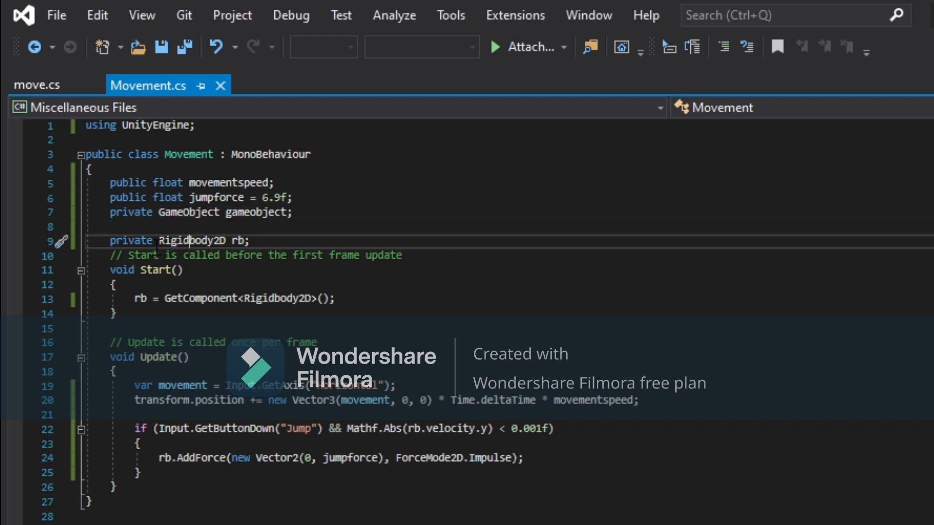
{"action": "left_click_drag", "start_coordinate": [110, 240], "coordinate": [249, 240]}
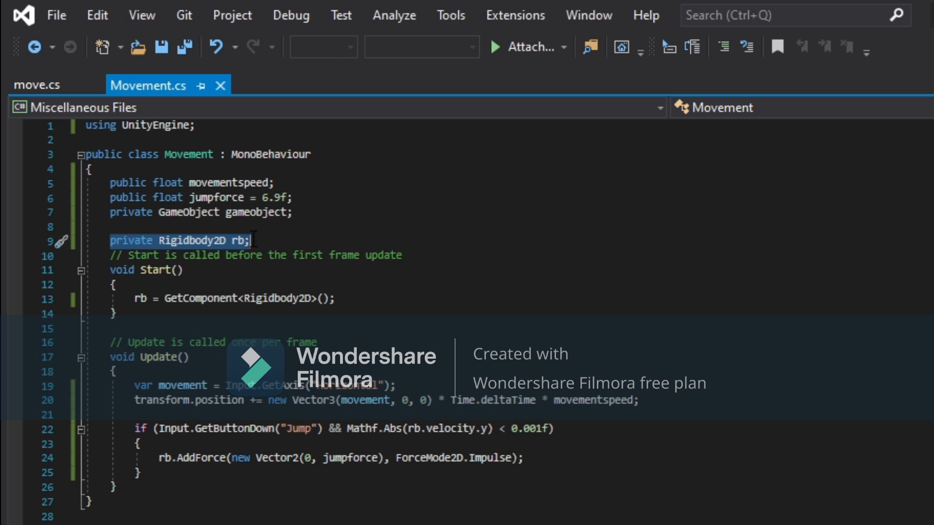
{"action": "left_click", "coordinate": [138, 242]}
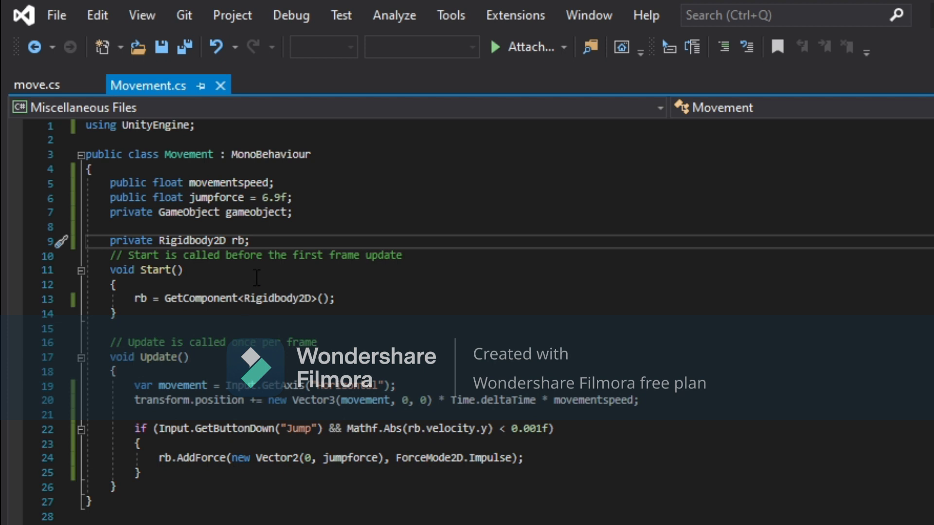
{"action": "left_click_drag", "start_coordinate": [305, 243], "coordinate": [111, 243]}
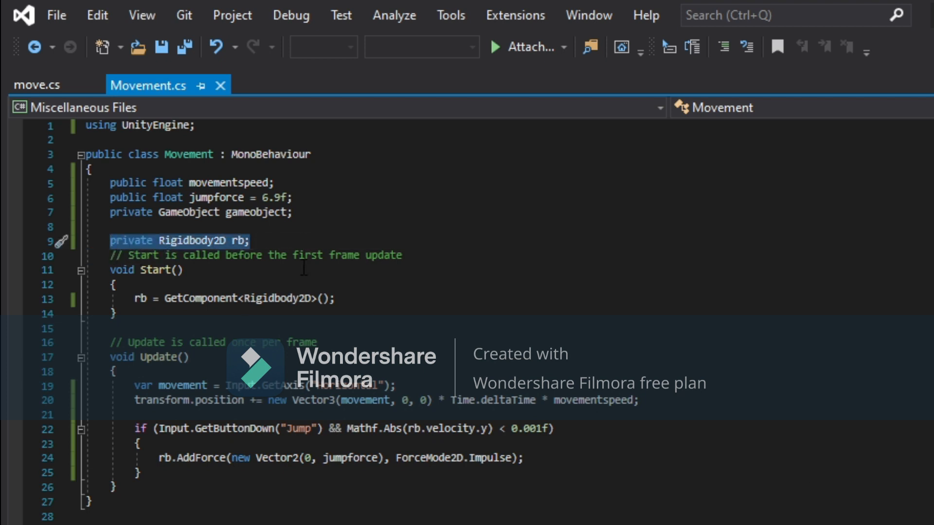
{"action": "left_click", "coordinate": [307, 244]}
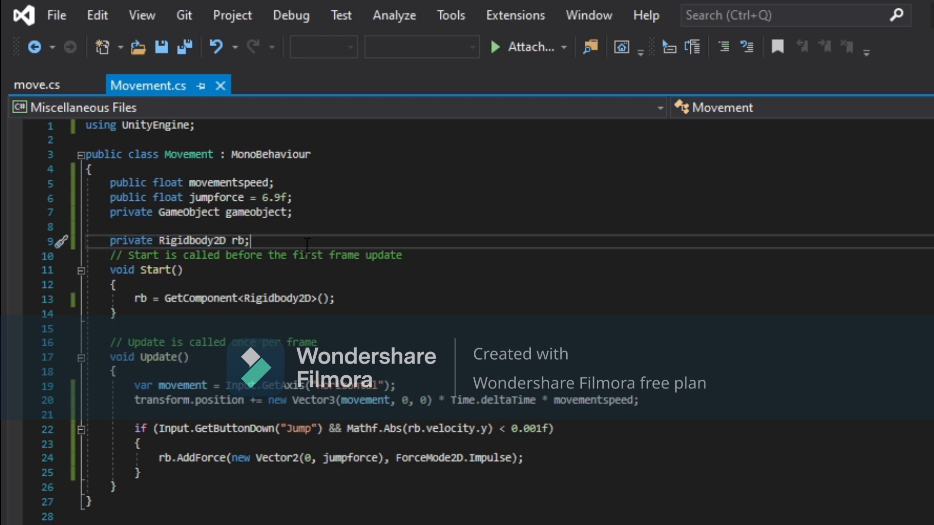
Delete the private GameObject gameobject declaration and its leftover line from Movement.cs
{"action": "left_click_drag", "start_coordinate": [314, 212], "coordinate": [36, 213]}
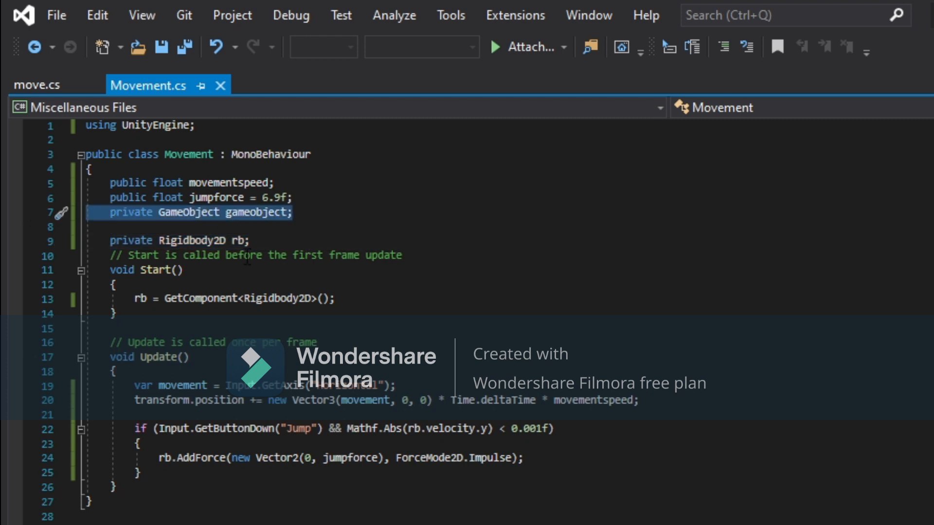
{"action": "key", "text": "BackSpace"}
{"action": "key", "text": "BackSpace"}
Examine how the rb variable in the Start method of Movement.cs relates to the private Rigidbody2D rb declaration
{"action": "left_click", "coordinate": [199, 260]}
{"action": "left_click", "coordinate": [117, 298]}
{"action": "left_click_drag", "start_coordinate": [136, 285], "coordinate": [312, 292]}
{"action": "left_click", "coordinate": [142, 285]}
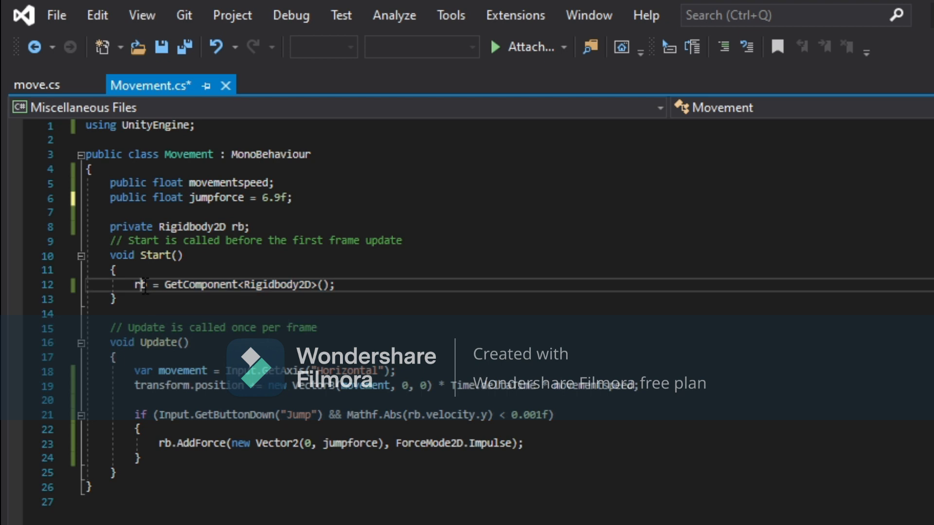
{"action": "left_click_drag", "start_coordinate": [159, 226], "coordinate": [229, 225]}
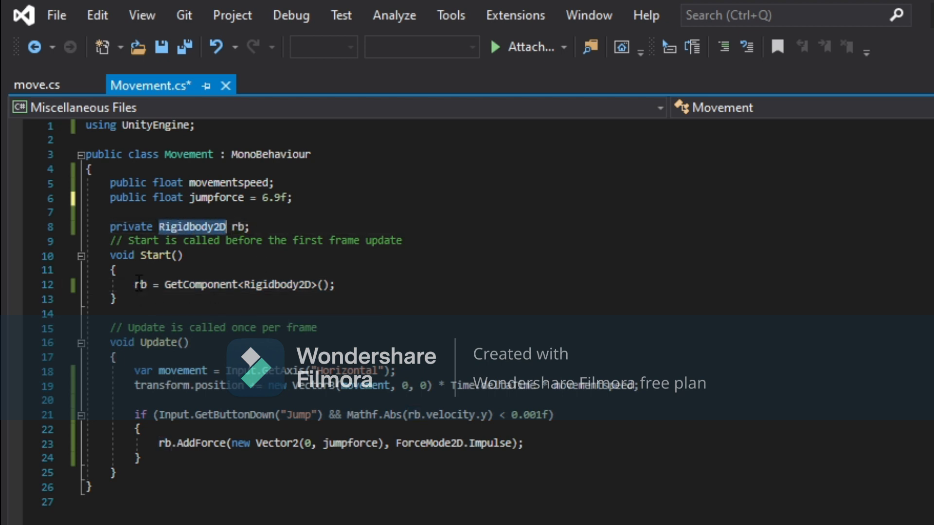
{"action": "left_click_drag", "start_coordinate": [134, 285], "coordinate": [151, 283]}
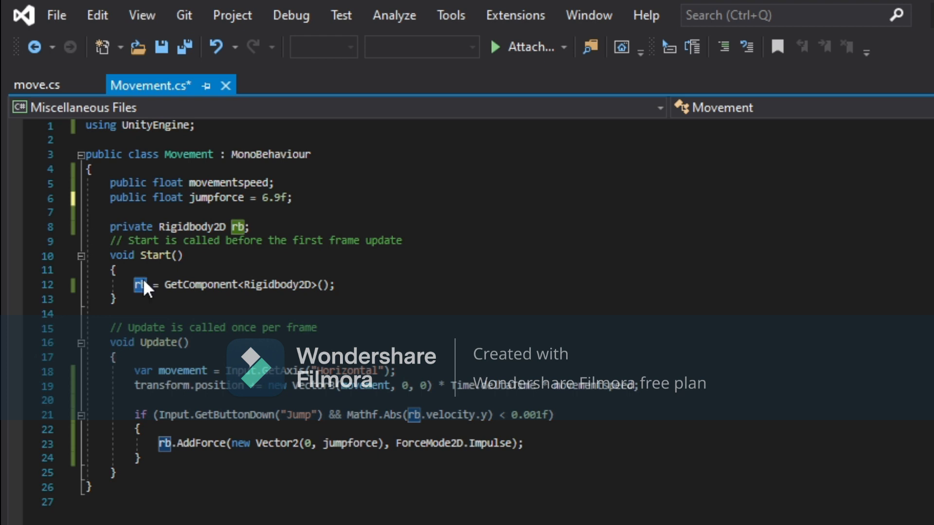
{"action": "left_click", "coordinate": [172, 241]}
{"action": "left_click_drag", "start_coordinate": [229, 226], "coordinate": [245, 225]}
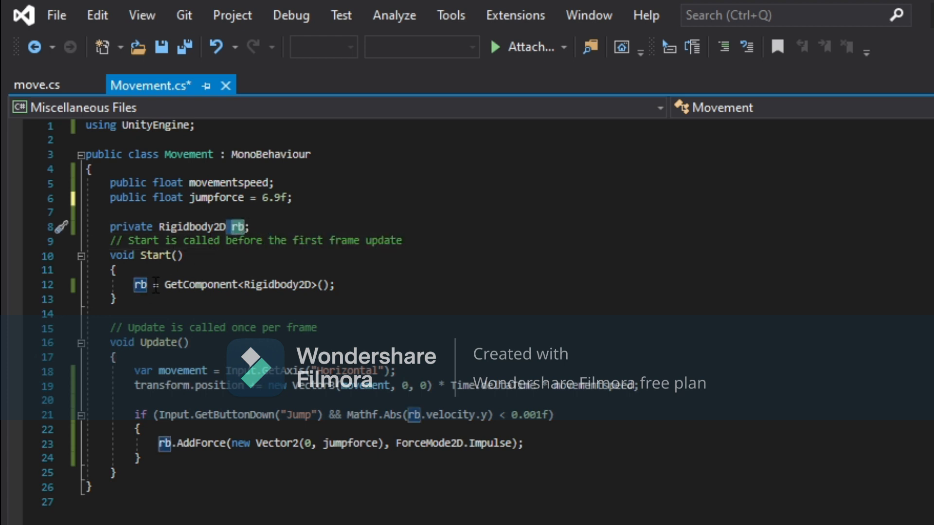
{"action": "left_click", "coordinate": [154, 284]}
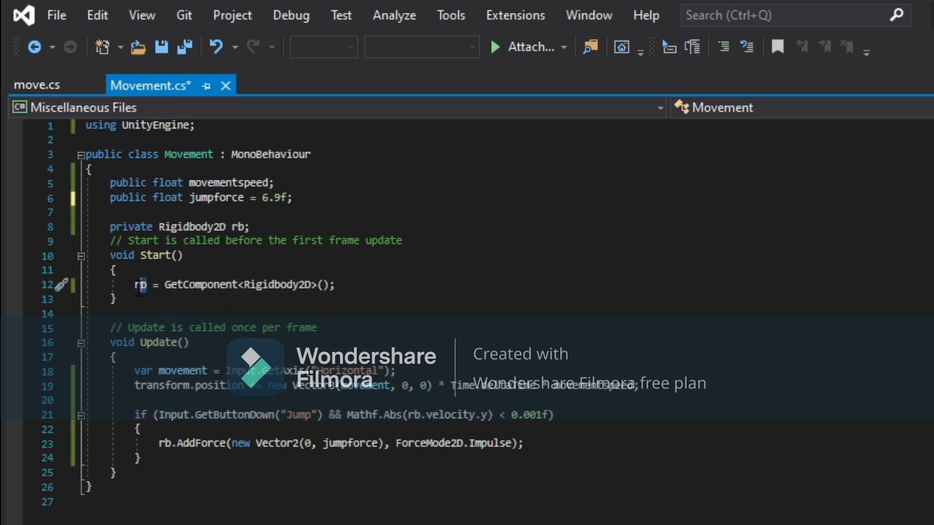
{"action": "double_click", "coordinate": [139, 286]}
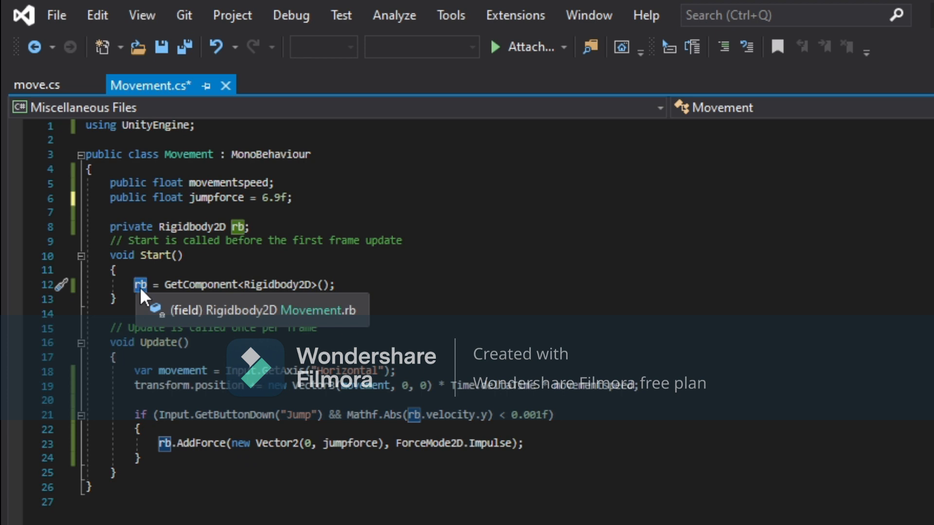
Examine the GetComponent<Rigidbody2D>() call assigned to rb, then inspect the player's components around Rigidbody 2D in Unity
{"action": "left_click_drag", "start_coordinate": [153, 285], "coordinate": [210, 278]}
{"action": "left_click", "coordinate": [220, 284]}
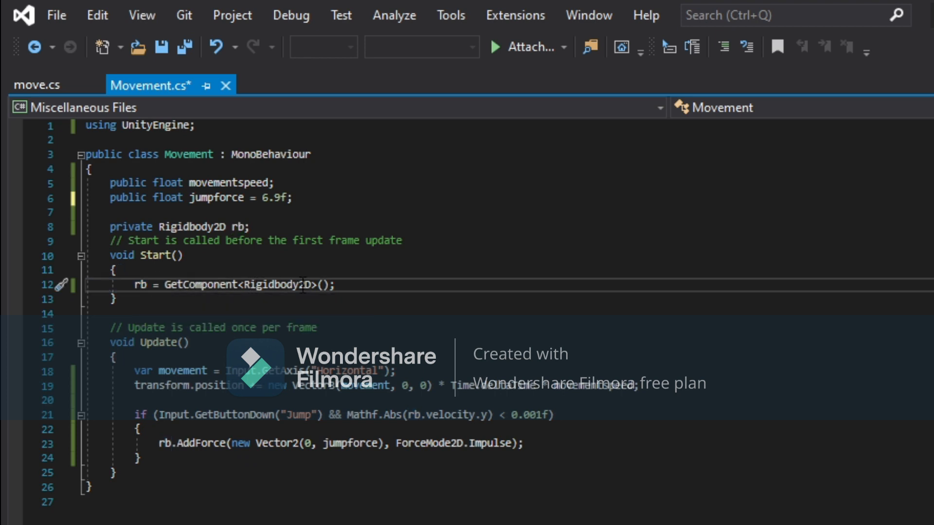
{"action": "left_click", "coordinate": [165, 285], "text": "shift"}
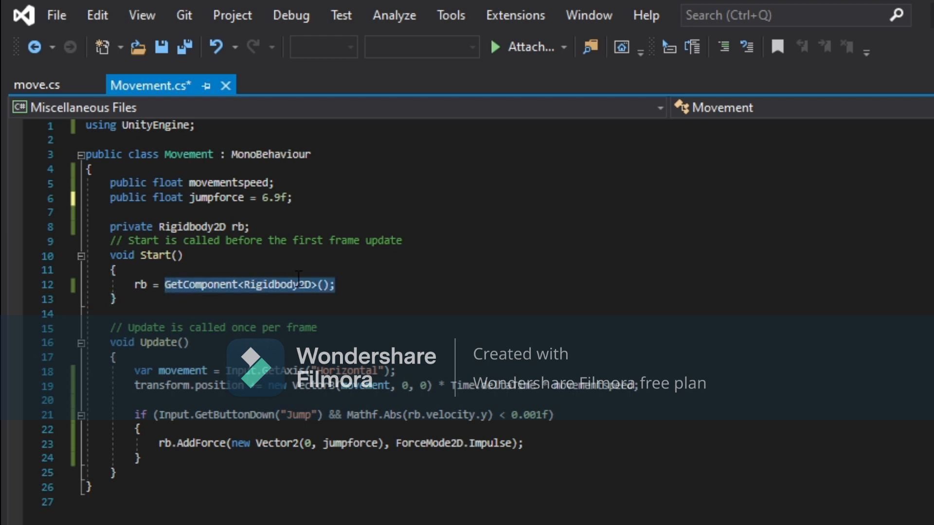
{"action": "left_click", "coordinate": [341, 273]}
{"action": "left_click", "coordinate": [393, 516]}
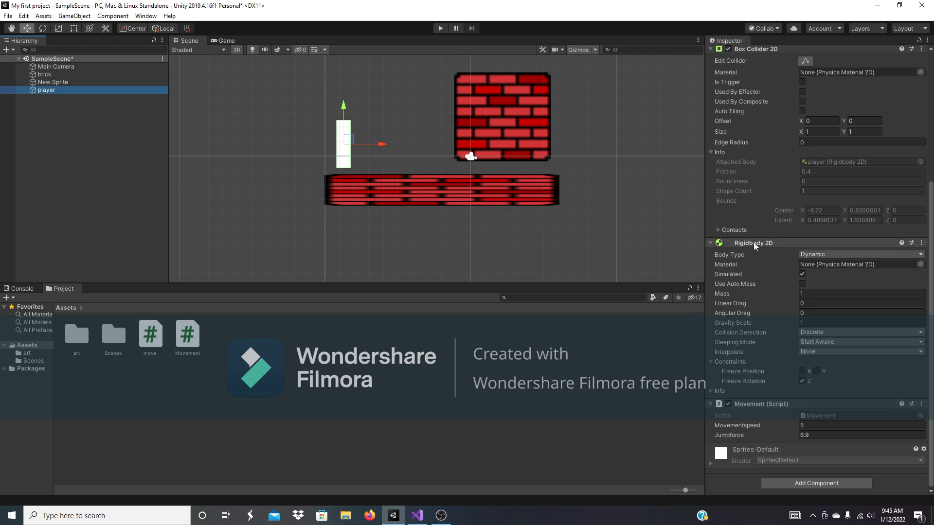
{"action": "scroll", "coordinate": [764, 276], "scroll_direction": "up", "scroll_amount": 5}
{"action": "scroll", "coordinate": [768, 285], "scroll_direction": "down", "scroll_amount": 5}
Switch back to Visual Studio and examine the whole Start method and its rb assignment line in Movement.cs
{"action": "left_click", "coordinate": [415, 521]}
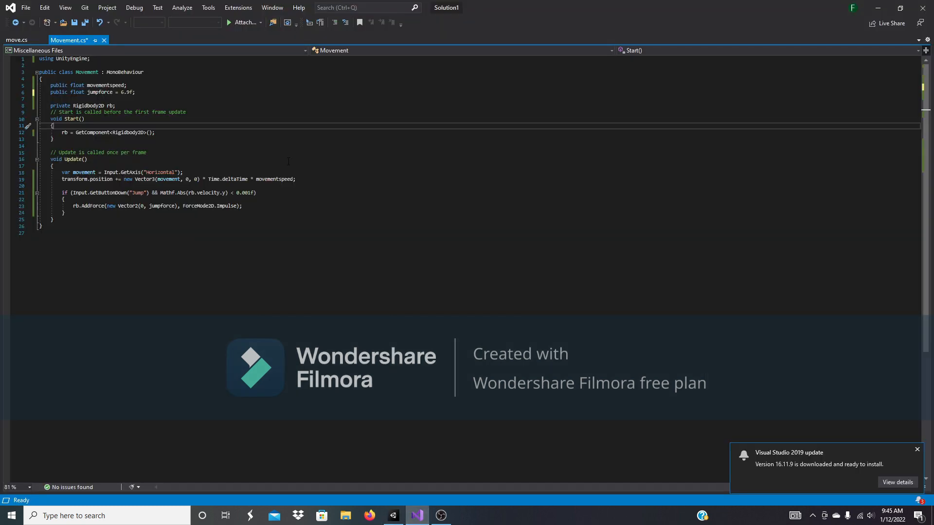
{"action": "left_click_drag", "start_coordinate": [54, 139], "coordinate": [33, 120]}
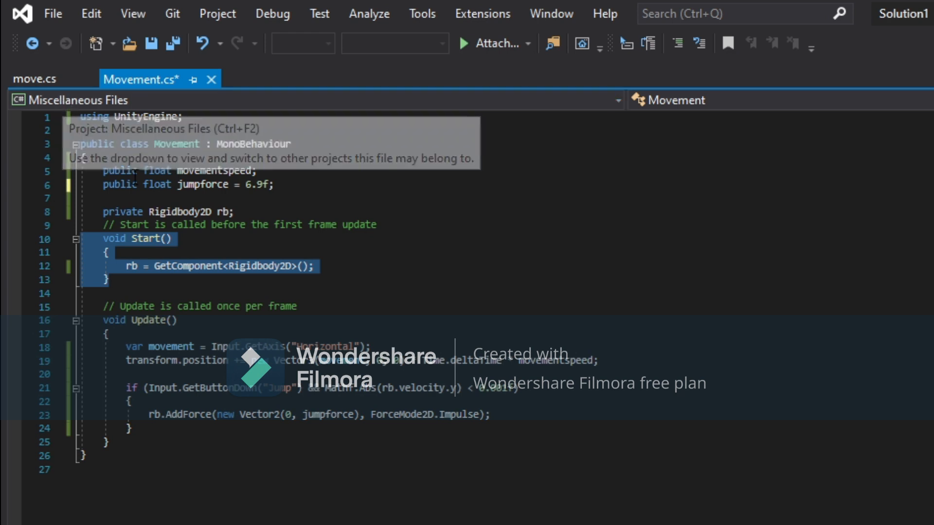
{"action": "left_click", "coordinate": [138, 252]}
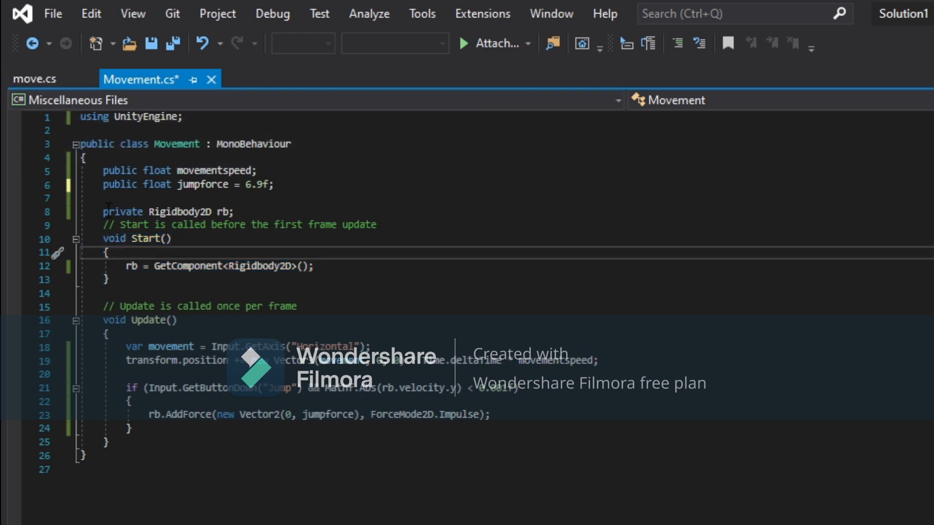
{"action": "left_click_drag", "start_coordinate": [121, 267], "coordinate": [431, 272]}
{"action": "left_click", "coordinate": [431, 272]}
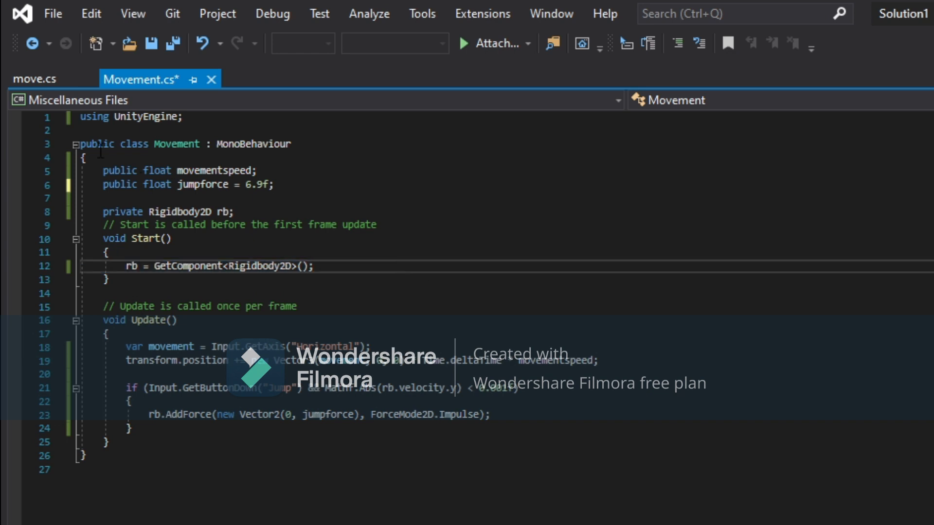
Open move.cs and examine the comment above the Update method about when it is called
{"action": "left_click", "coordinate": [47, 79]}
{"action": "left_click", "coordinate": [241, 229]}
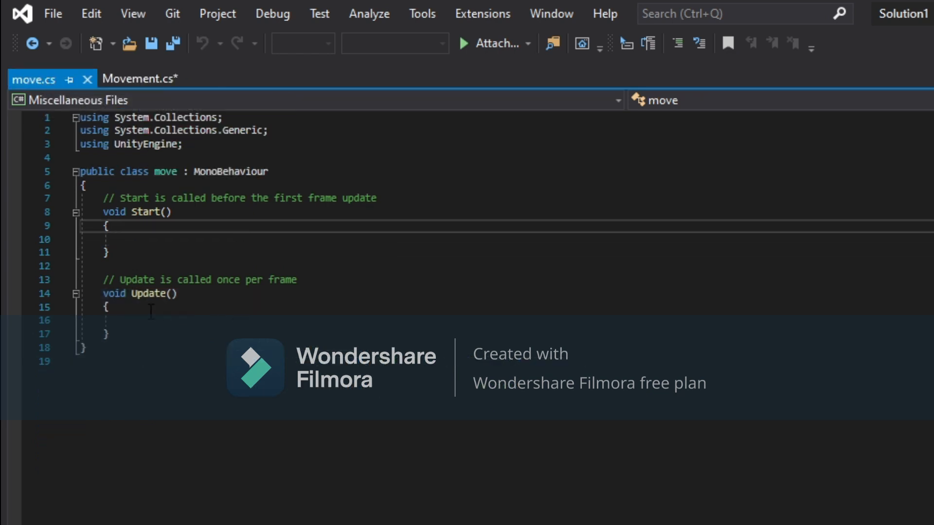
{"action": "left_click_drag", "start_coordinate": [107, 281], "coordinate": [430, 276]}
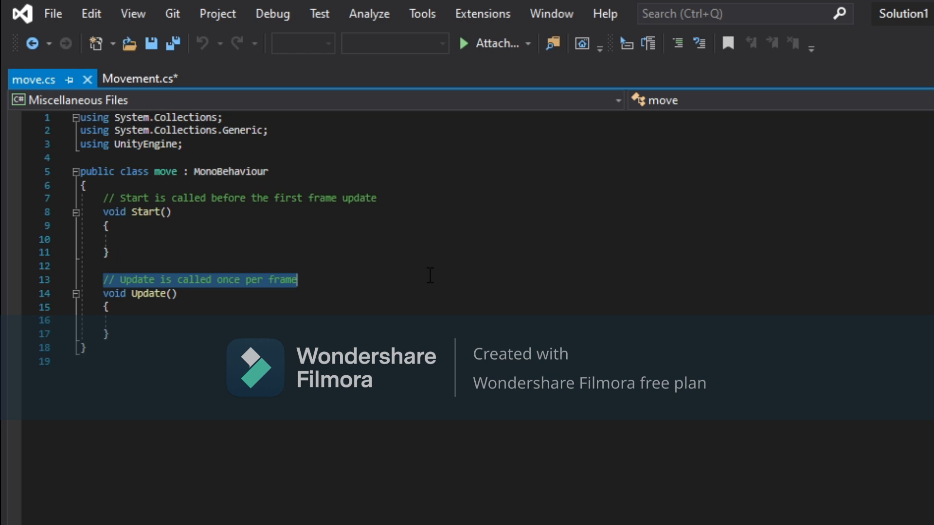
{"action": "left_click", "coordinate": [295, 336]}
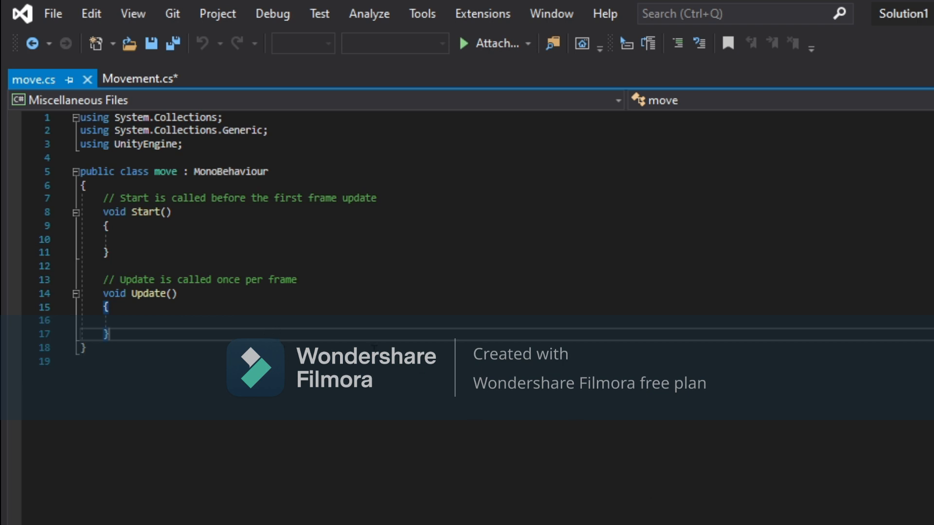
{"action": "left_click", "coordinate": [212, 304]}
{"action": "left_click", "coordinate": [110, 279]}
{"action": "left_click_drag", "start_coordinate": [106, 280], "coordinate": [297, 279]}
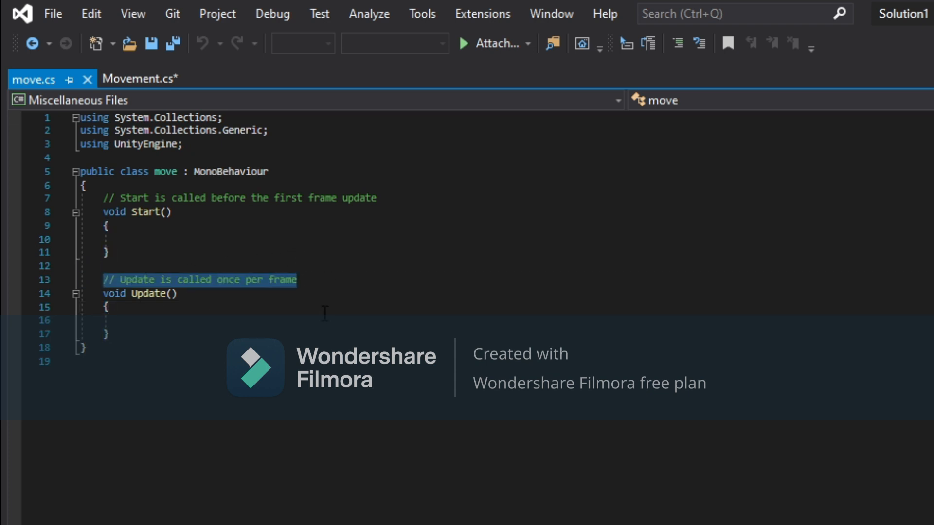
{"action": "left_click", "coordinate": [325, 308]}
Glance at the scene in Unity, then return to Visual Studio and examine the empty Update method in move.cs
{"action": "left_click", "coordinate": [395, 515]}
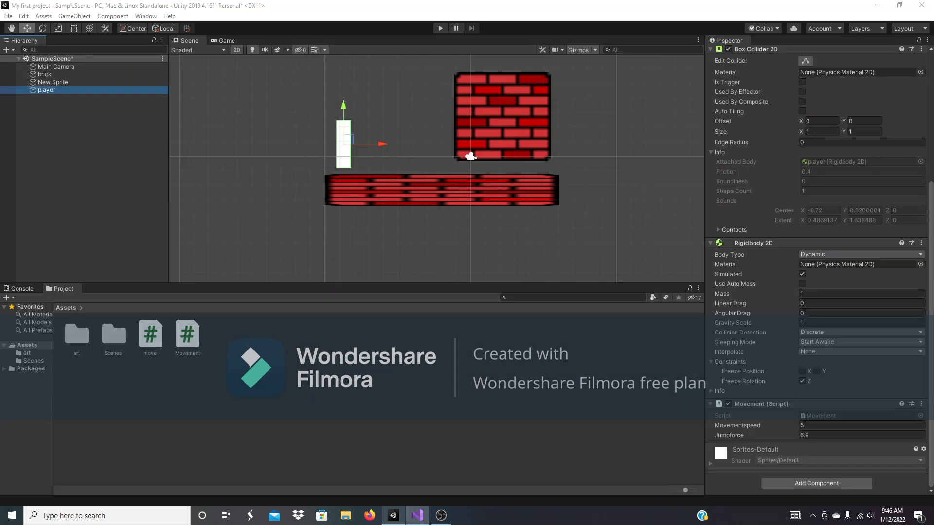
{"action": "left_click", "coordinate": [417, 515]}
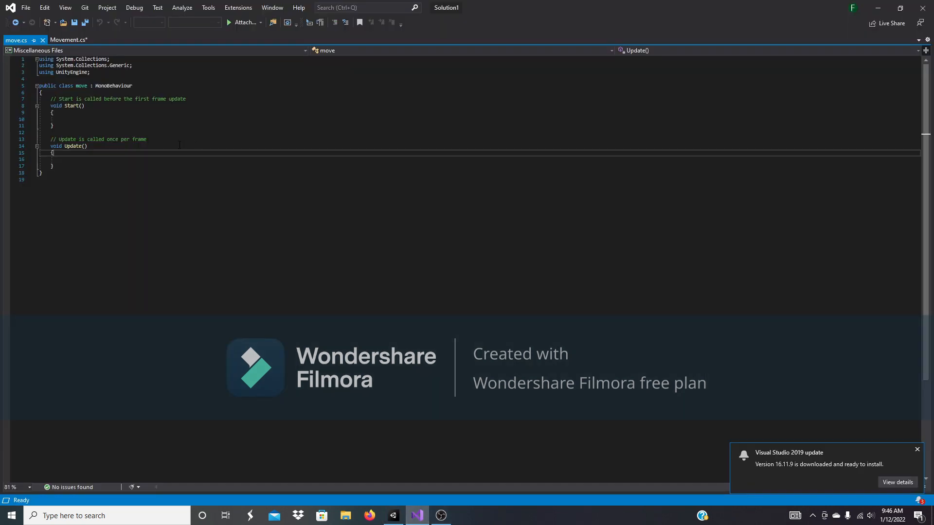
{"action": "left_click_drag", "start_coordinate": [50, 146], "coordinate": [96, 167]}
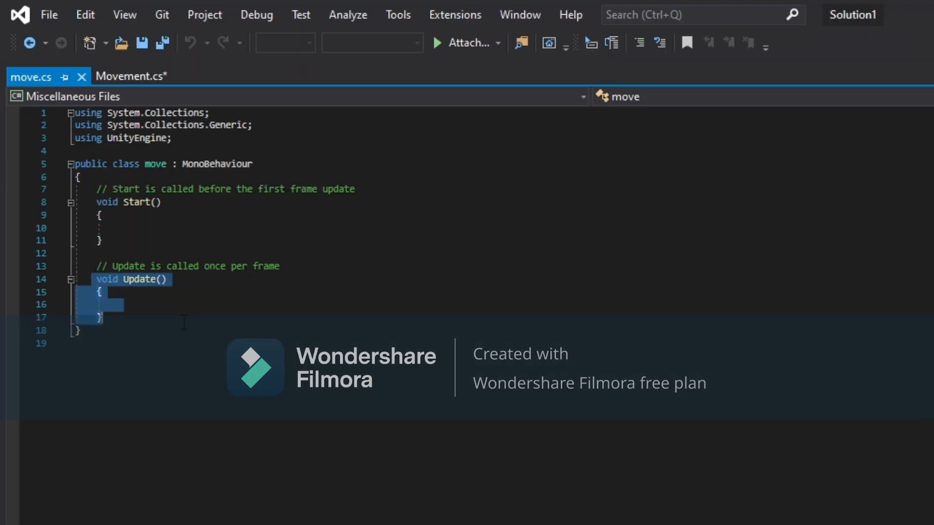
Open Movement.cs and examine its complete Update method
{"action": "left_click", "coordinate": [180, 305]}
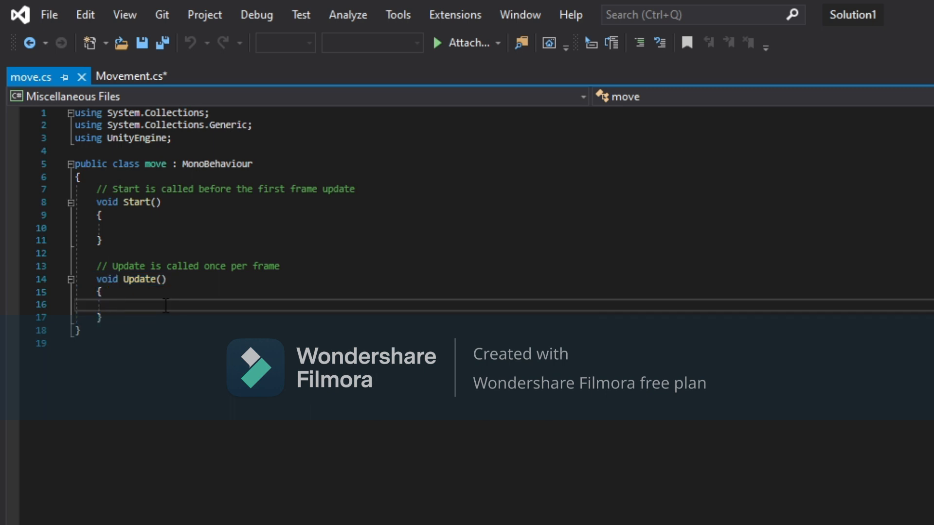
{"action": "left_click", "coordinate": [124, 80]}
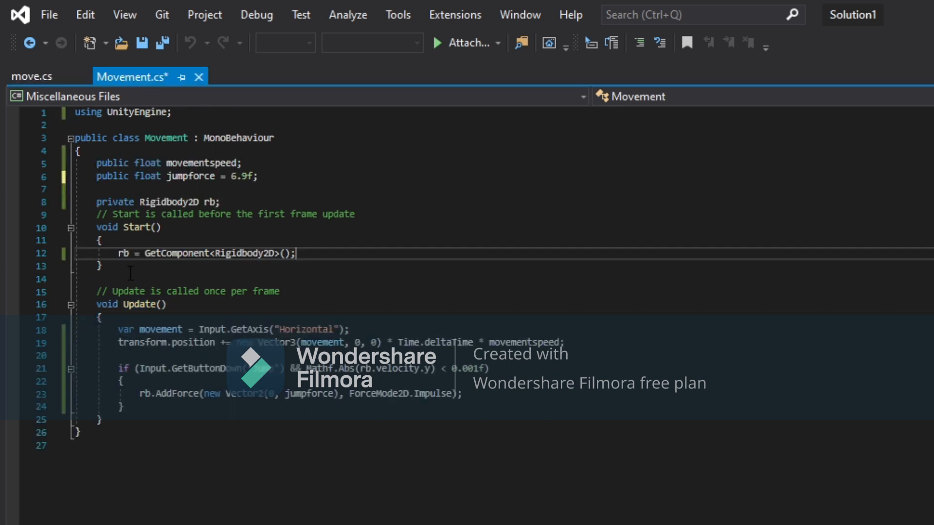
{"action": "left_click_drag", "start_coordinate": [96, 305], "coordinate": [280, 482]}
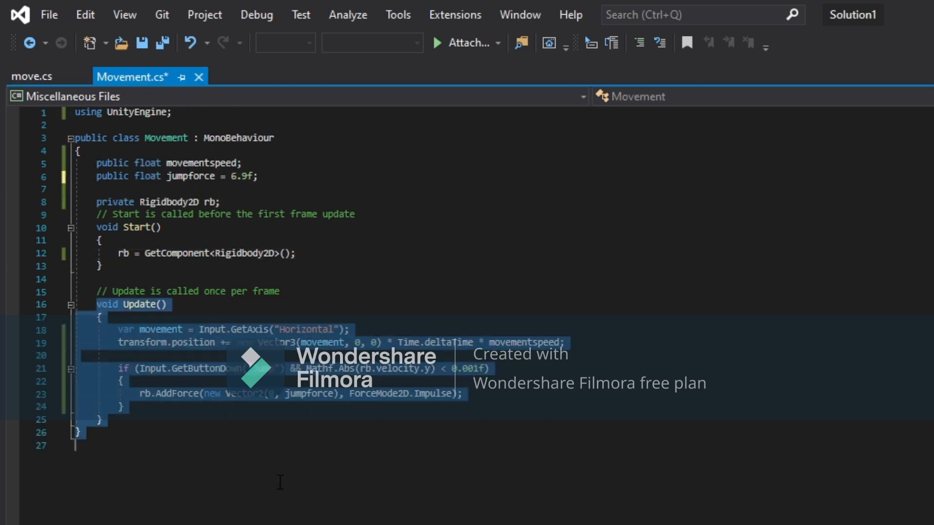
In move.cs, rename the Update method to FixedUpdate and save the file
{"action": "left_click", "coordinate": [51, 71]}
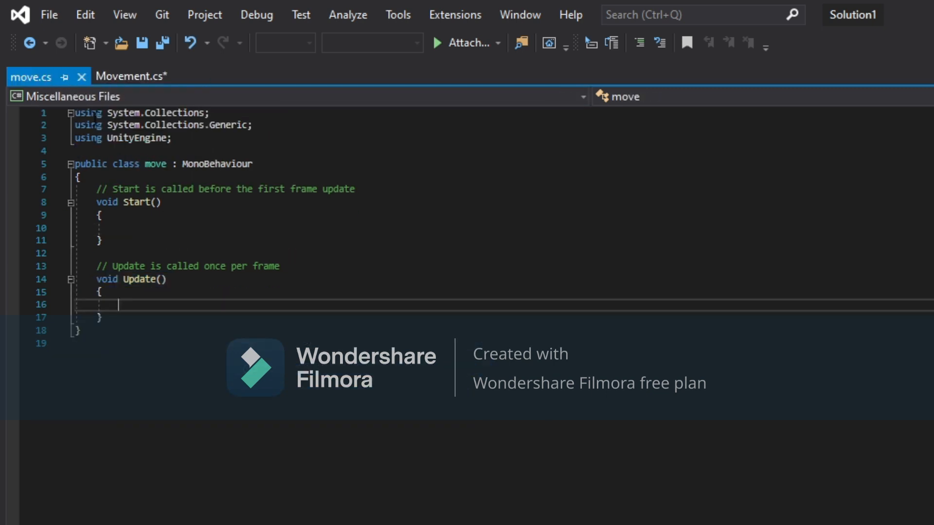
{"action": "left_click", "coordinate": [125, 279]}
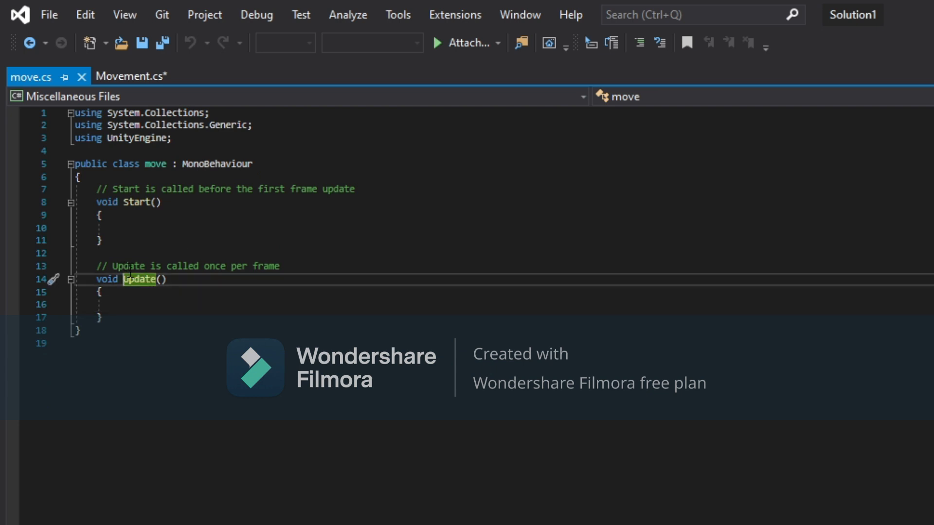
{"action": "type", "text": "Fixed"}
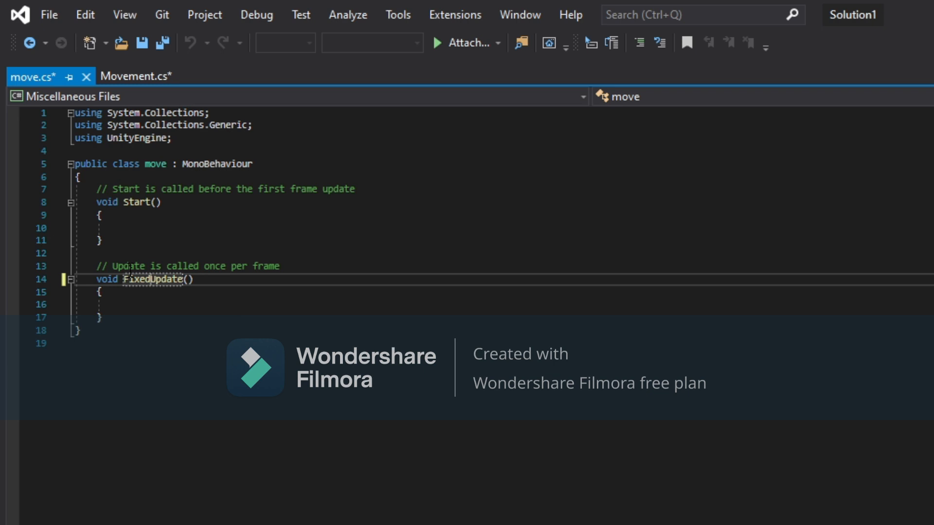
{"action": "left_click", "coordinate": [250, 282]}
{"action": "key", "text": "ctrl+s"}
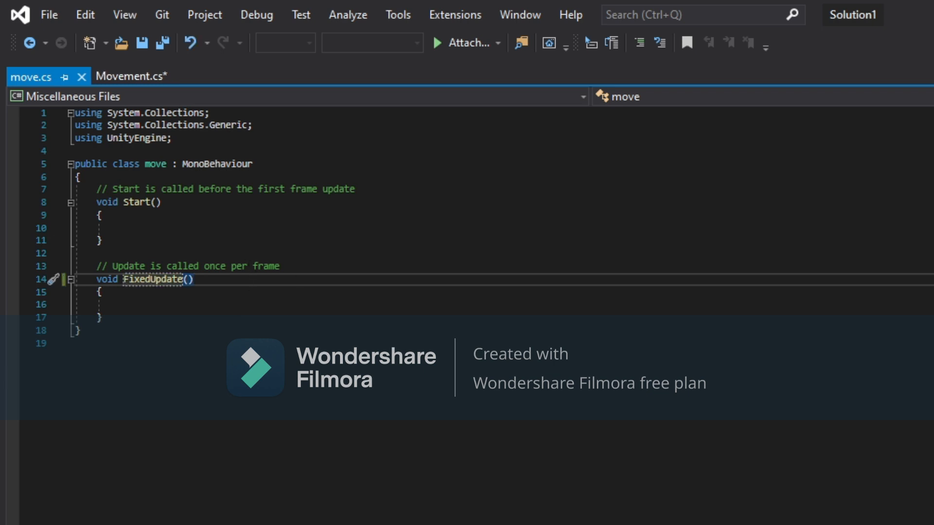
{"action": "left_click", "coordinate": [269, 322]}
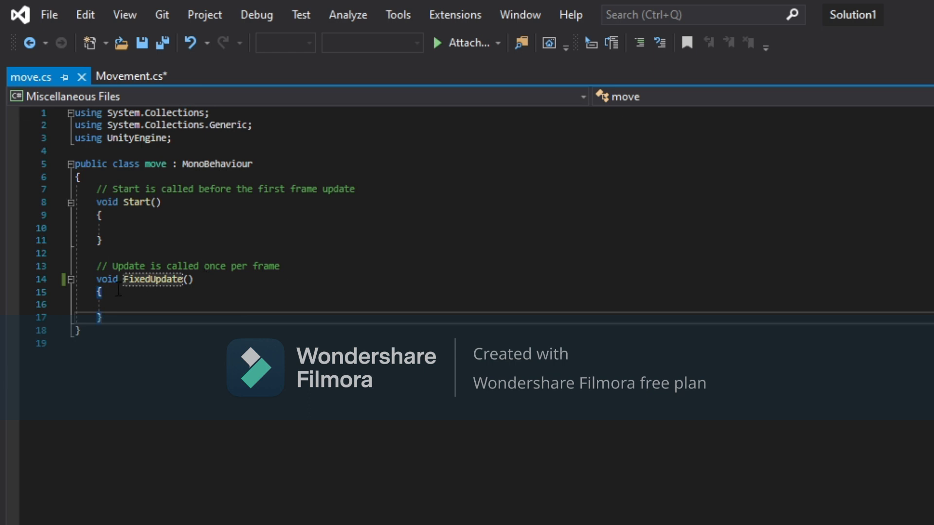
{"action": "left_click", "coordinate": [146, 305]}
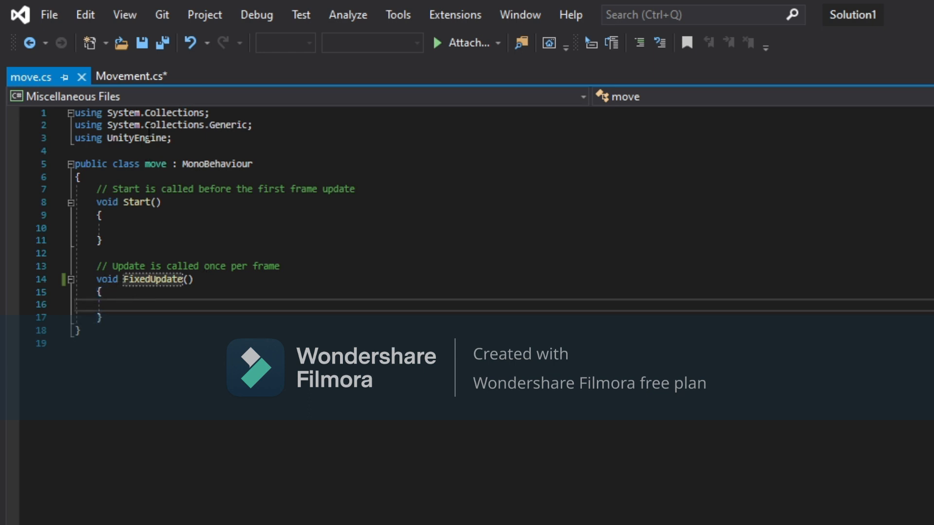
Compare the Update method in Movement.cs with the empty FixedUpdate method in move.cs
{"action": "left_click", "coordinate": [141, 79]}
{"action": "left_click", "coordinate": [263, 291]}
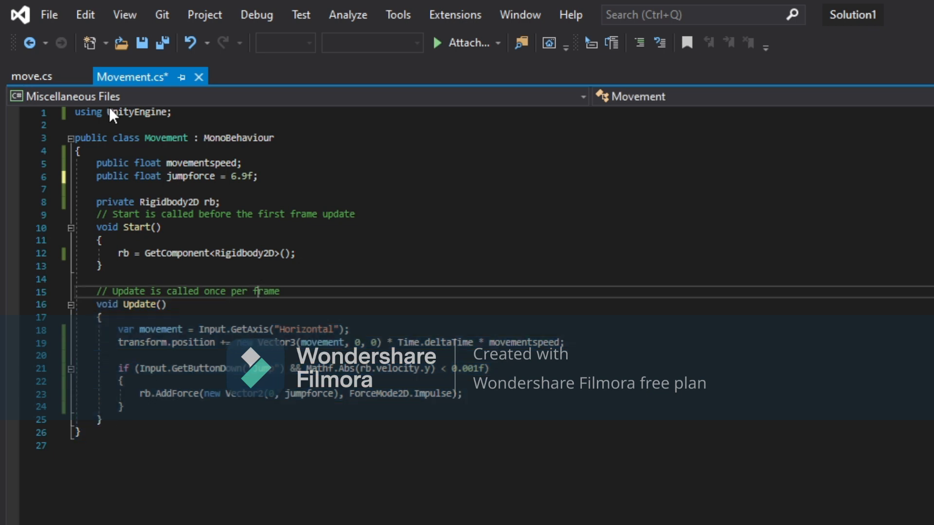
{"action": "left_click", "coordinate": [39, 75]}
{"action": "left_click_drag", "start_coordinate": [97, 280], "coordinate": [202, 319]}
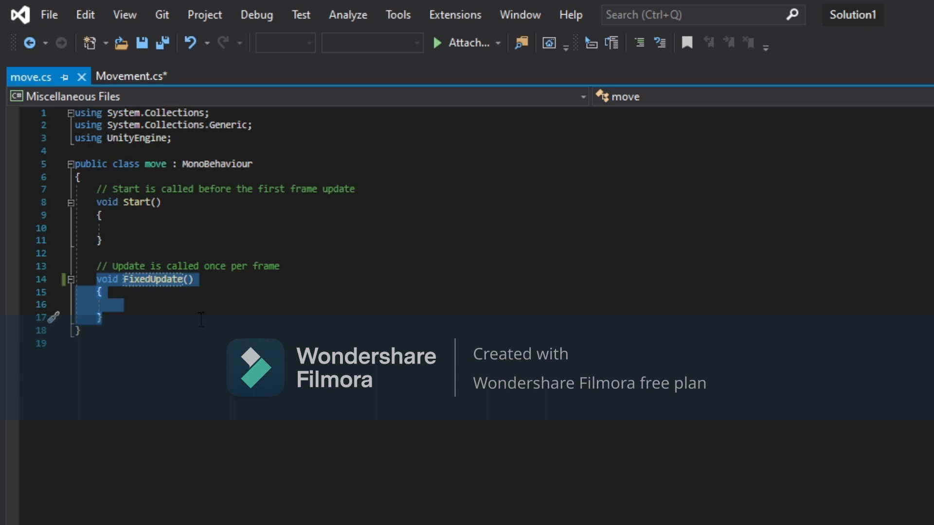
{"action": "left_click", "coordinate": [201, 292]}
{"action": "left_click", "coordinate": [202, 305]}
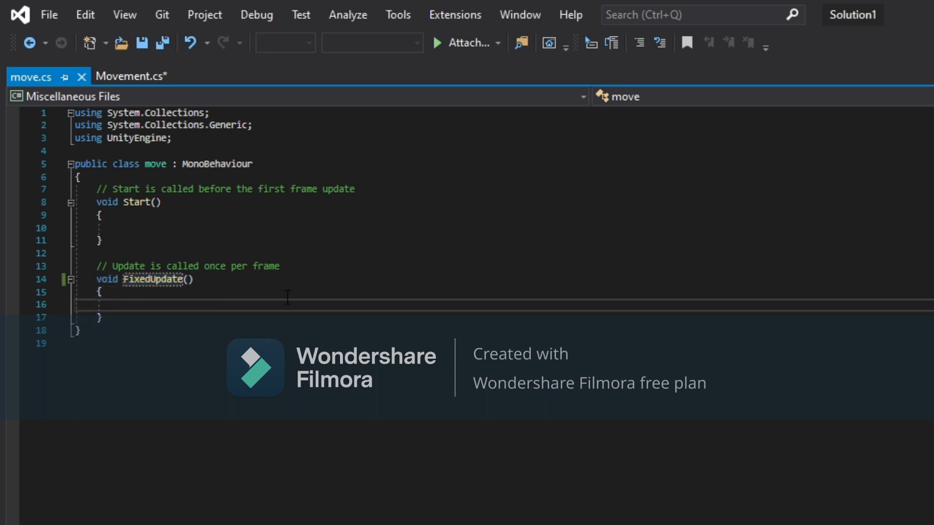
{"action": "left_click_drag", "start_coordinate": [122, 319], "coordinate": [57, 275]}
{"action": "left_click", "coordinate": [144, 305]}
Glance at Movement.cs again, then go back to move.cs and examine the FixedUpdate header and braces
{"action": "left_click", "coordinate": [136, 75]}
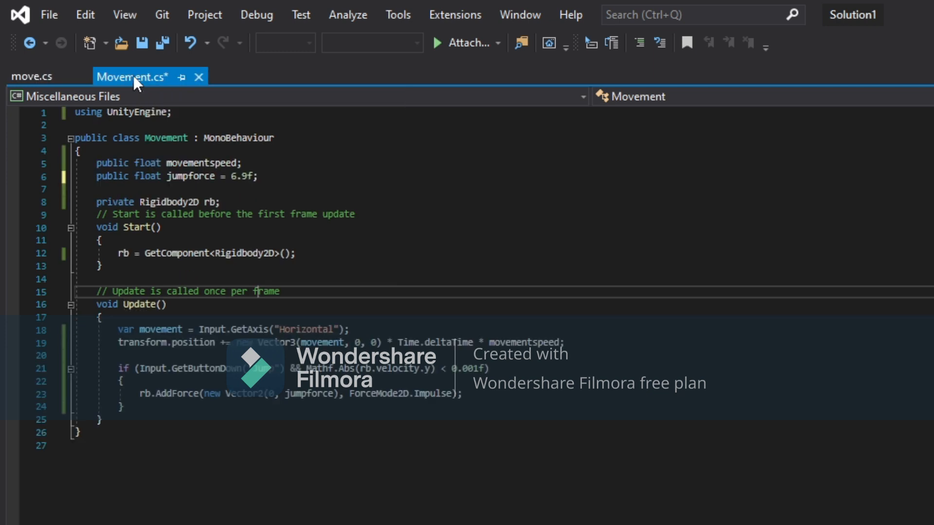
{"action": "left_click", "coordinate": [35, 71]}
{"action": "left_click_drag", "start_coordinate": [112, 305], "coordinate": [76, 292]}
{"action": "left_click_drag", "start_coordinate": [115, 318], "coordinate": [73, 286]}
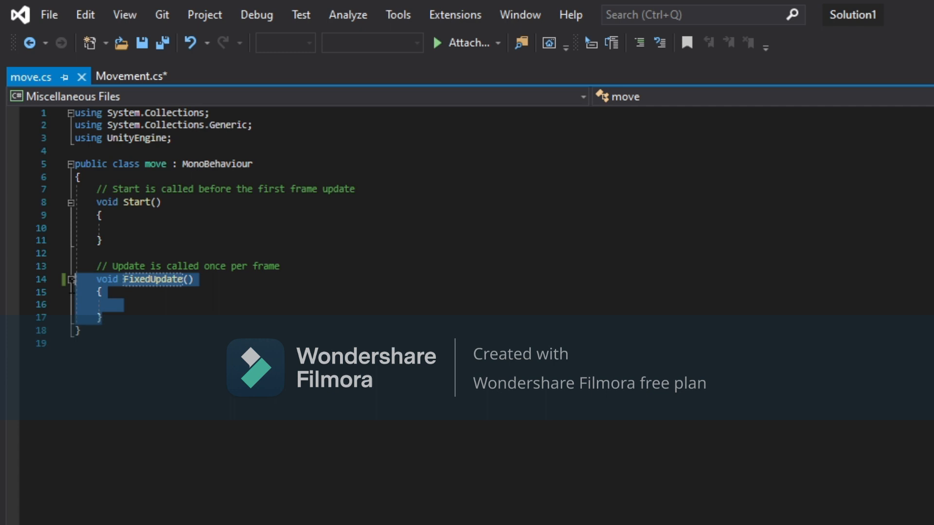
{"action": "left_click", "coordinate": [132, 306]}
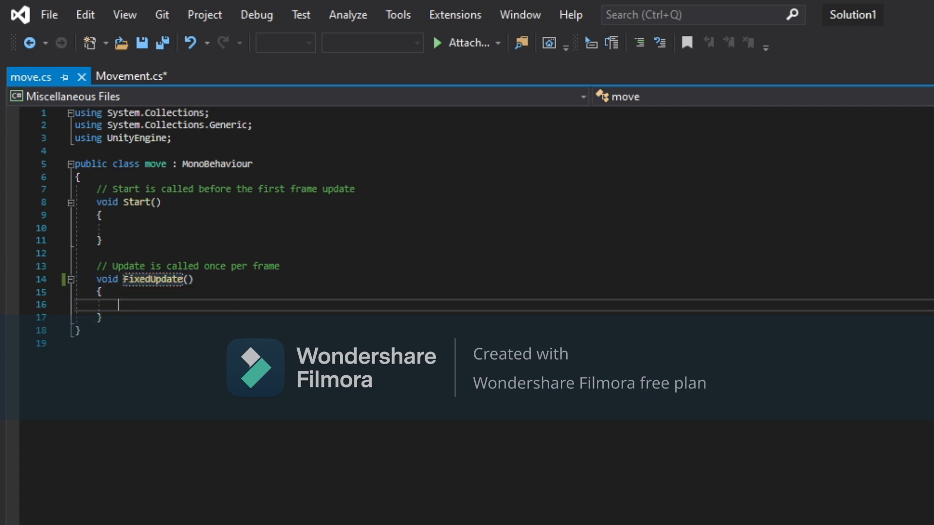
Glance at the scene in Unity, then return to Visual Studio and examine the Start and FixedUpdate methods in move.cs
{"action": "key", "text": "alt+Tab"}
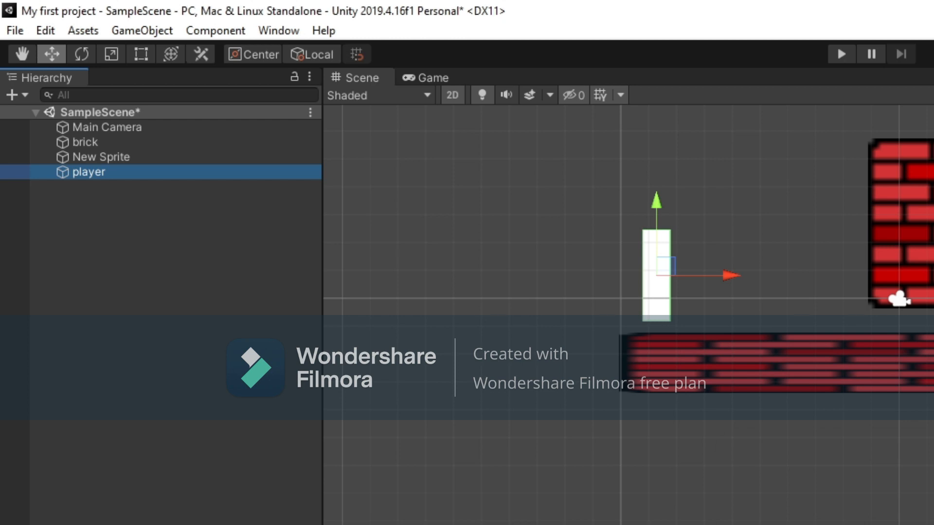
{"action": "key", "text": "alt+Tab"}
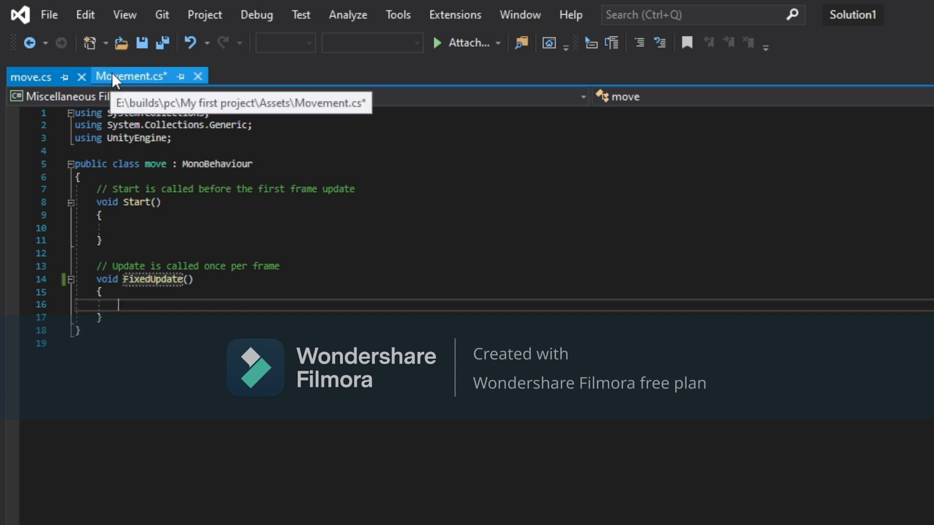
{"action": "left_click_drag", "start_coordinate": [103, 318], "coordinate": [61, 191]}
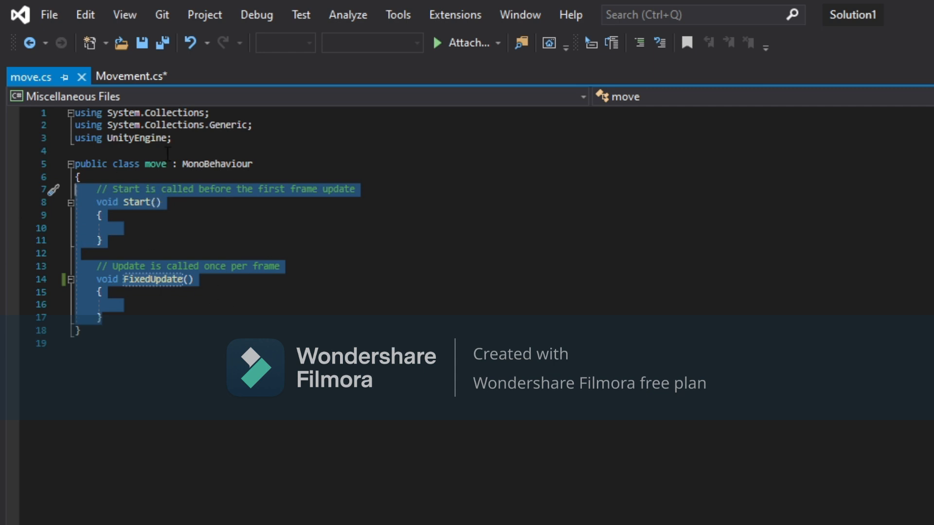
{"action": "left_click_drag", "start_coordinate": [190, 137], "coordinate": [81, 152]}
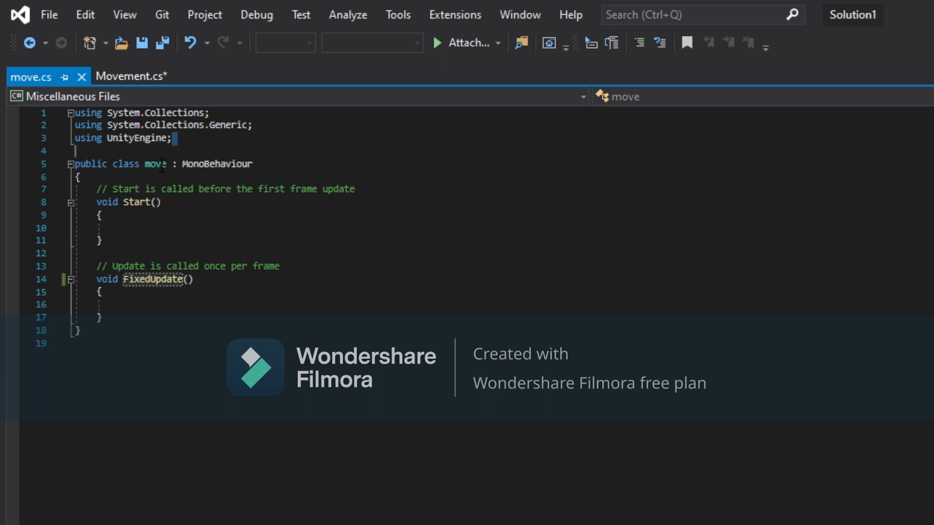
Switch to Movement.cs and save the script
{"action": "left_click", "coordinate": [108, 76]}
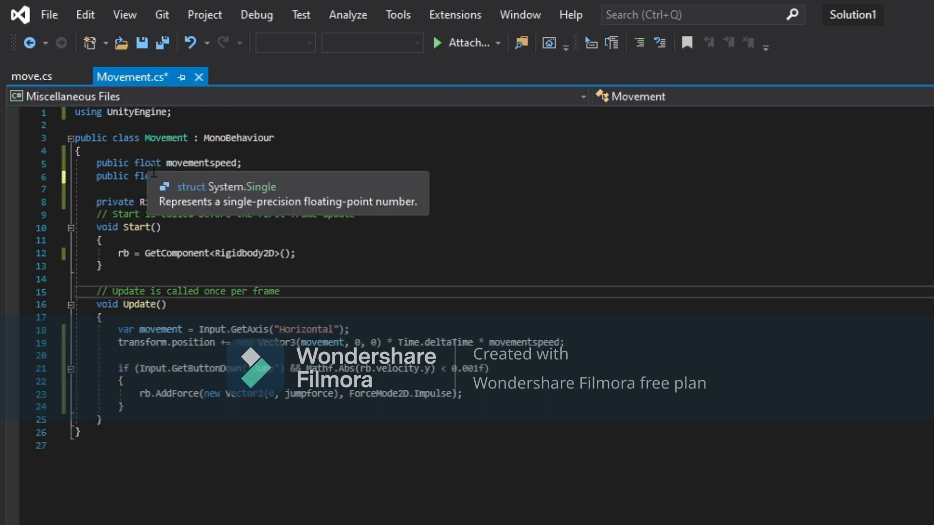
{"action": "left_click", "coordinate": [222, 252]}
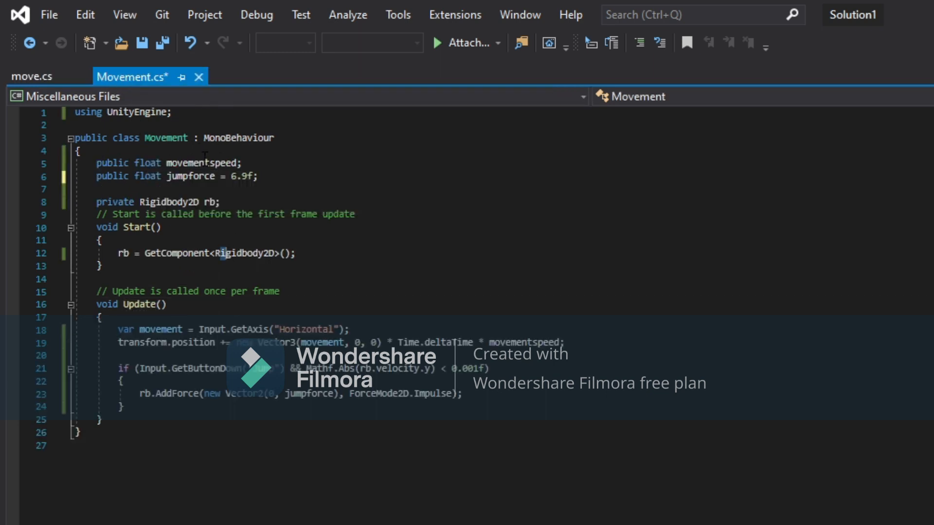
{"action": "left_click", "coordinate": [252, 181]}
{"action": "key", "text": "ctrl+s"}
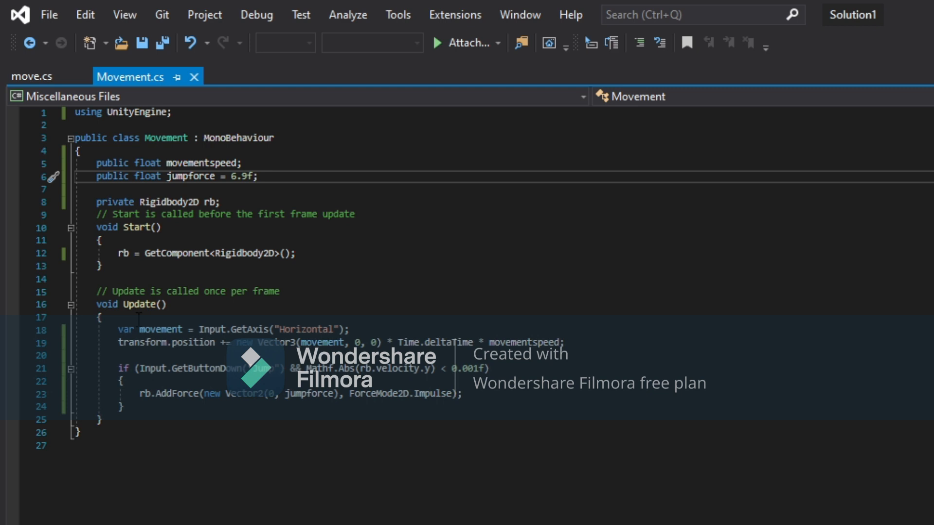
Examine the code inside Update in Movement.cs and the var keyword on its first line
{"action": "left_click_drag", "start_coordinate": [118, 329], "coordinate": [182, 409]}
{"action": "left_click", "coordinate": [183, 408]}
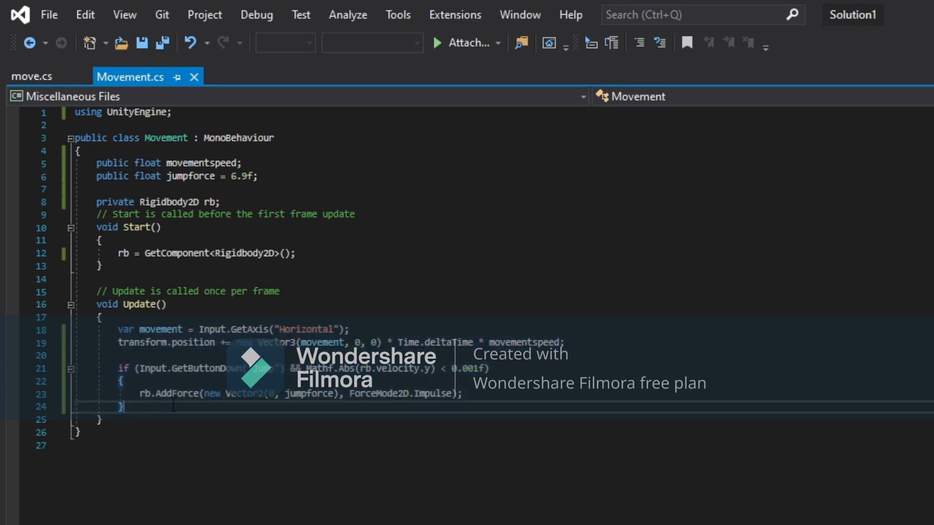
{"action": "left_click", "coordinate": [119, 329]}
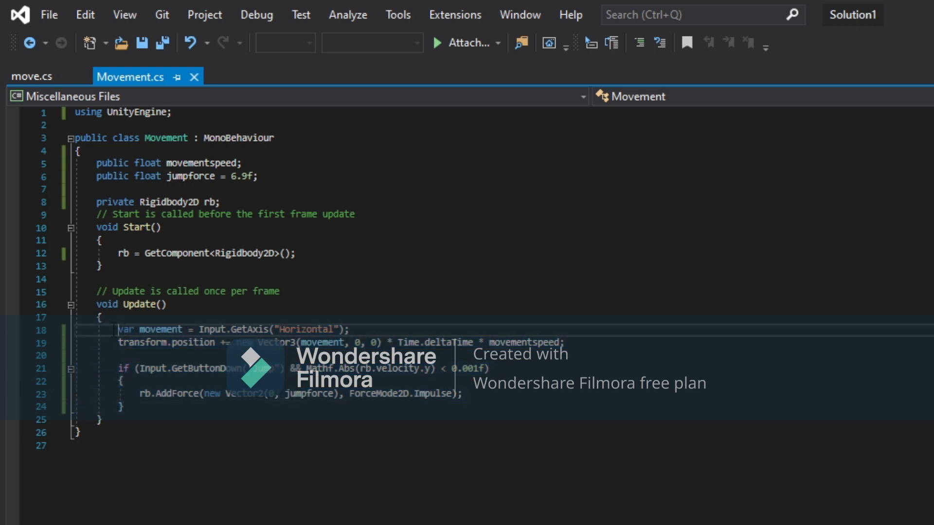
{"action": "left_click_drag", "start_coordinate": [119, 330], "coordinate": [134, 331]}
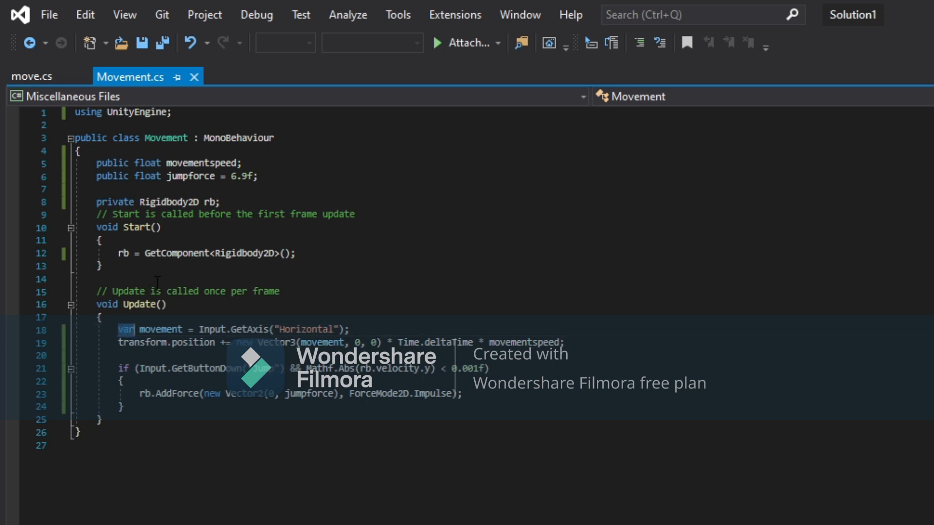
Compare the public jumpforce declaration with the var keyword used to declare movement inside Update
{"action": "left_click_drag", "start_coordinate": [166, 176], "coordinate": [269, 178]}
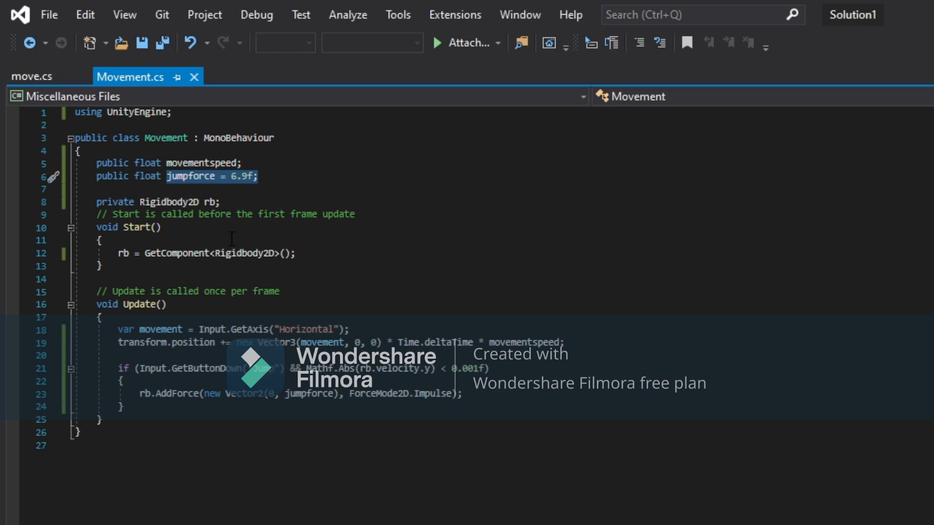
{"action": "left_click", "coordinate": [122, 321]}
{"action": "left_click", "coordinate": [124, 329]}
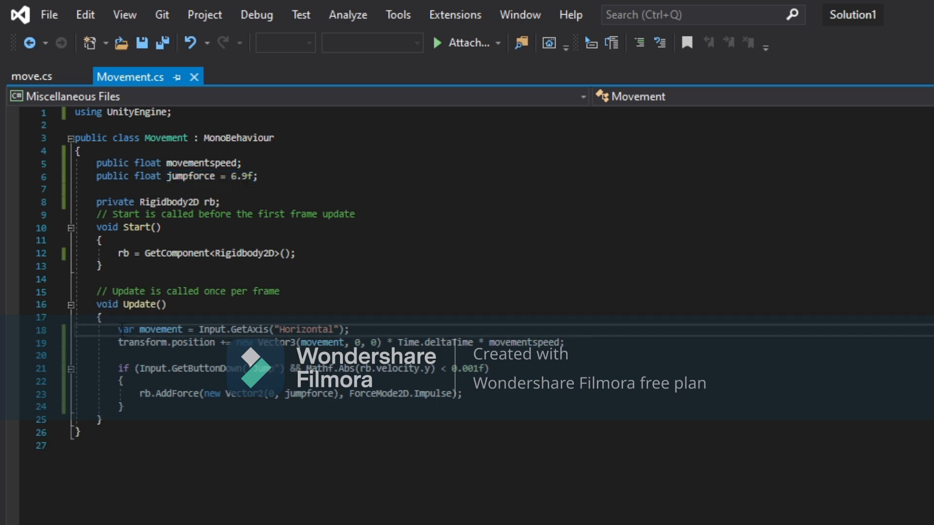
{"action": "double_click", "coordinate": [122, 329]}
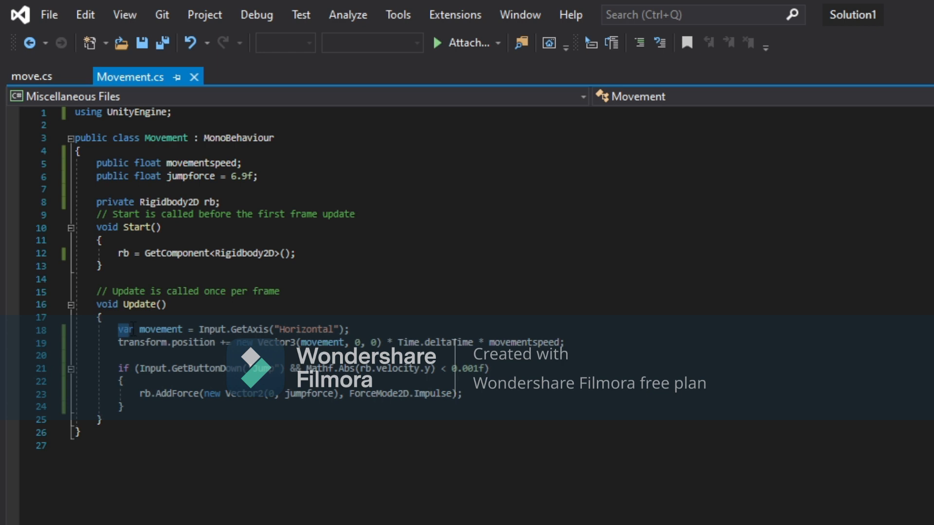
Examine the Start method's header and the full body of the Update method
{"action": "left_click", "coordinate": [180, 309]}
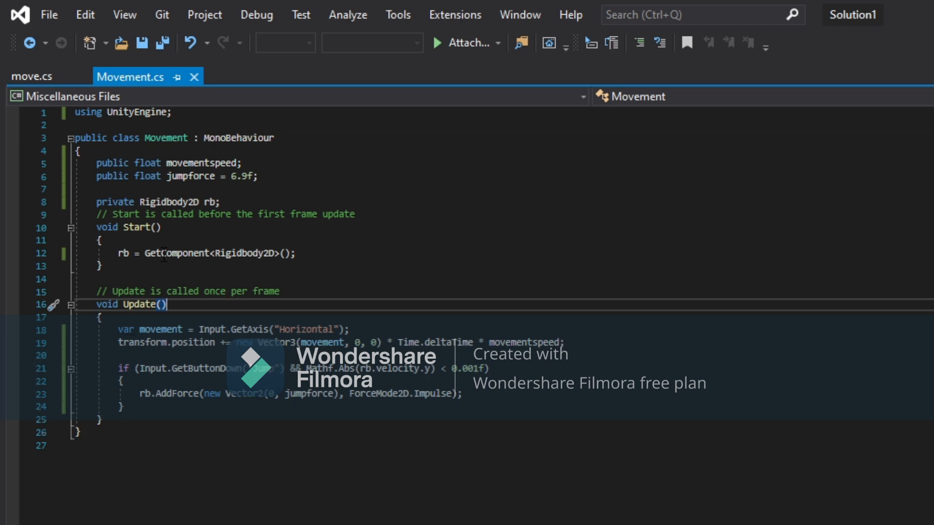
{"action": "left_click_drag", "start_coordinate": [94, 232], "coordinate": [161, 228]}
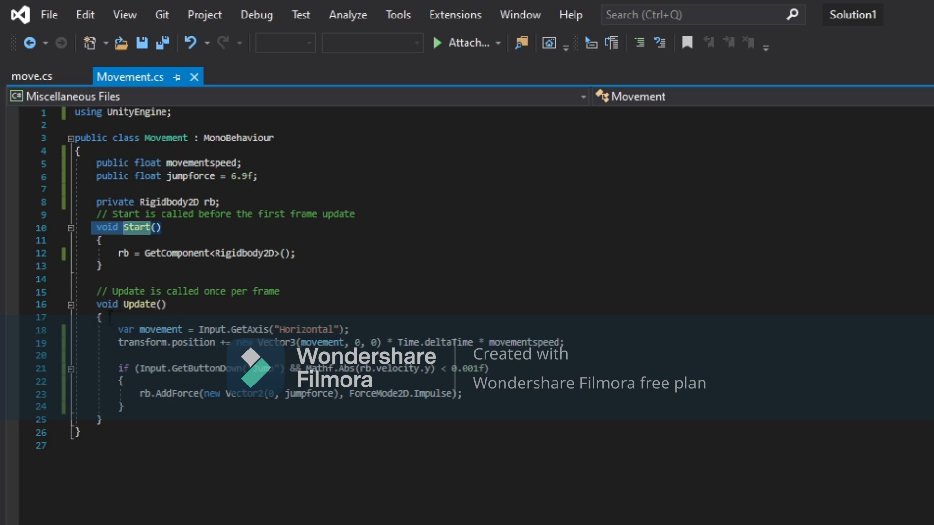
{"action": "left_click_drag", "start_coordinate": [108, 332], "coordinate": [222, 404]}
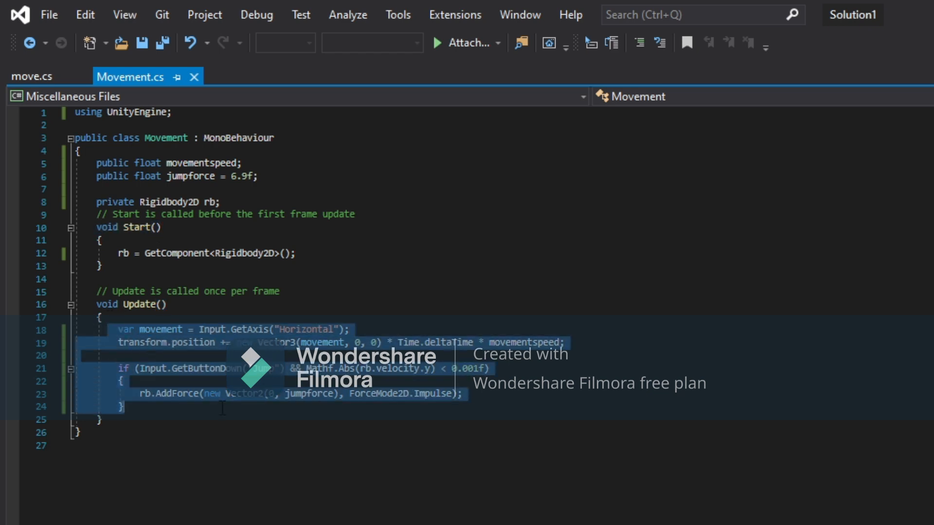
Examine the movement variable's Input.GetAxis("Horizontal") declaration and its use in the transform.position line
{"action": "left_click", "coordinate": [119, 331]}
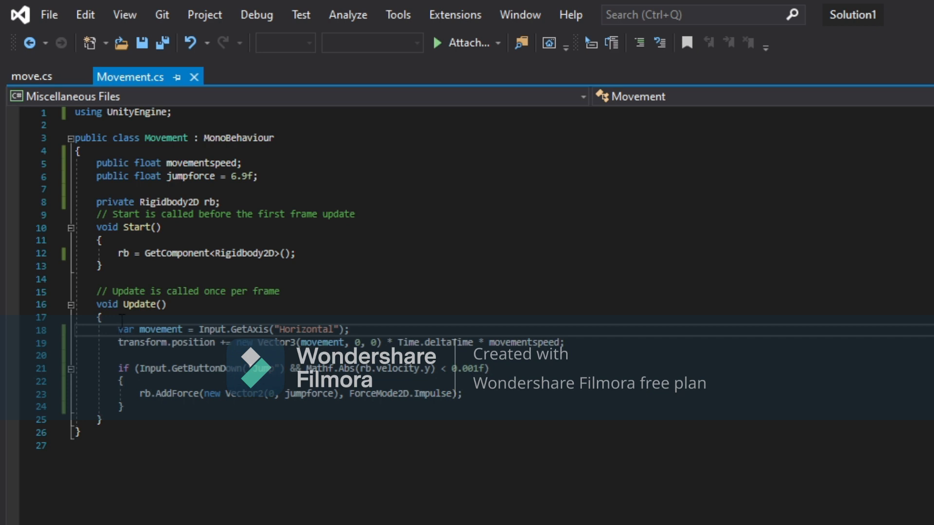
{"action": "left_click_drag", "start_coordinate": [120, 332], "coordinate": [360, 326]}
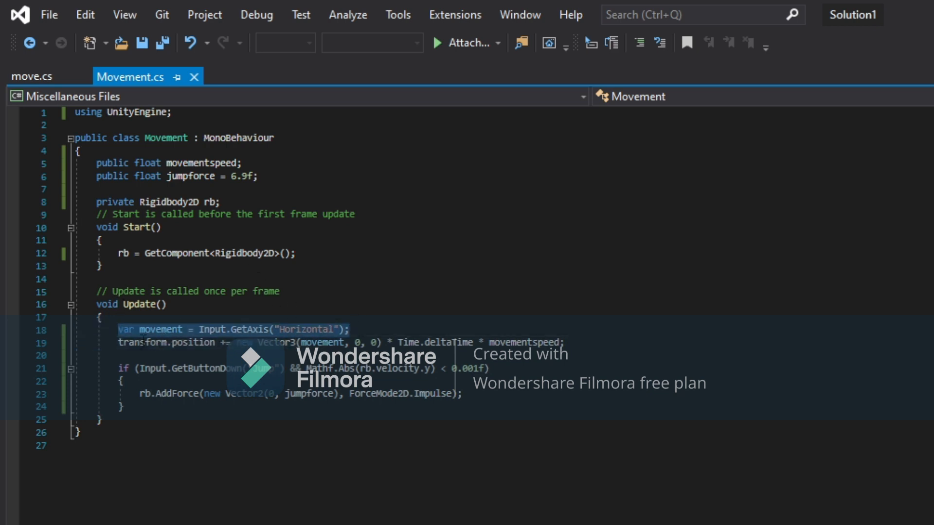
{"action": "left_click", "coordinate": [154, 331]}
{"action": "left_click_drag", "start_coordinate": [138, 331], "coordinate": [281, 343]}
{"action": "left_click", "coordinate": [132, 331]}
{"action": "left_click", "coordinate": [307, 339]}
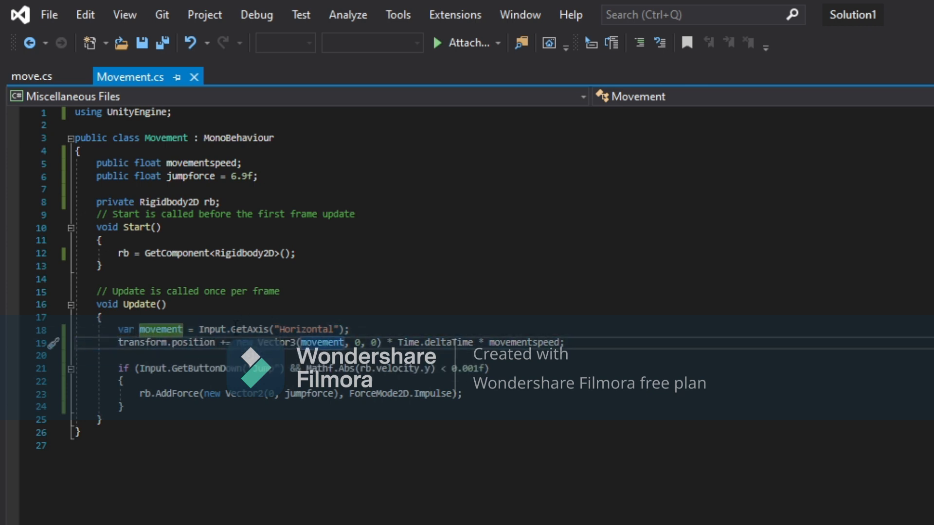
{"action": "left_click_drag", "start_coordinate": [357, 323], "coordinate": [205, 330]}
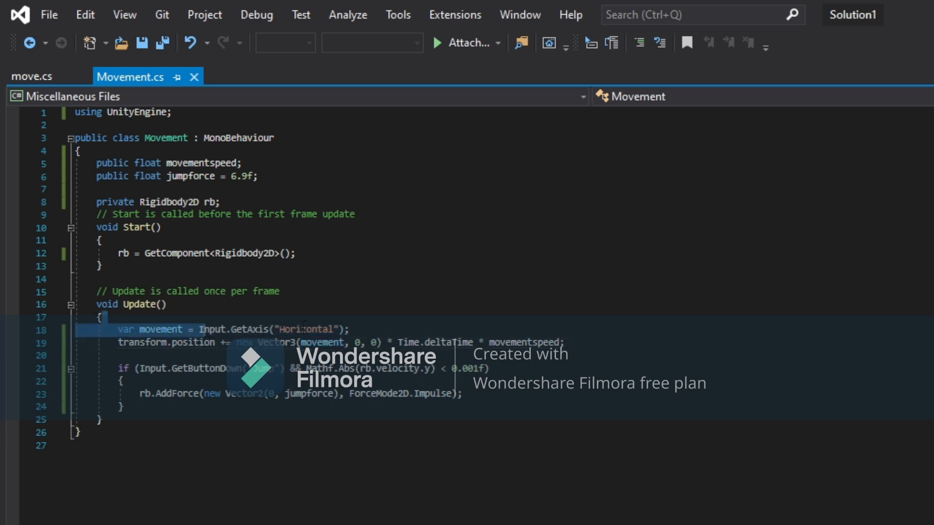
Try renaming the movement variable's declaration in Update to dfsf, and undo the rename
{"action": "left_click", "coordinate": [372, 332]}
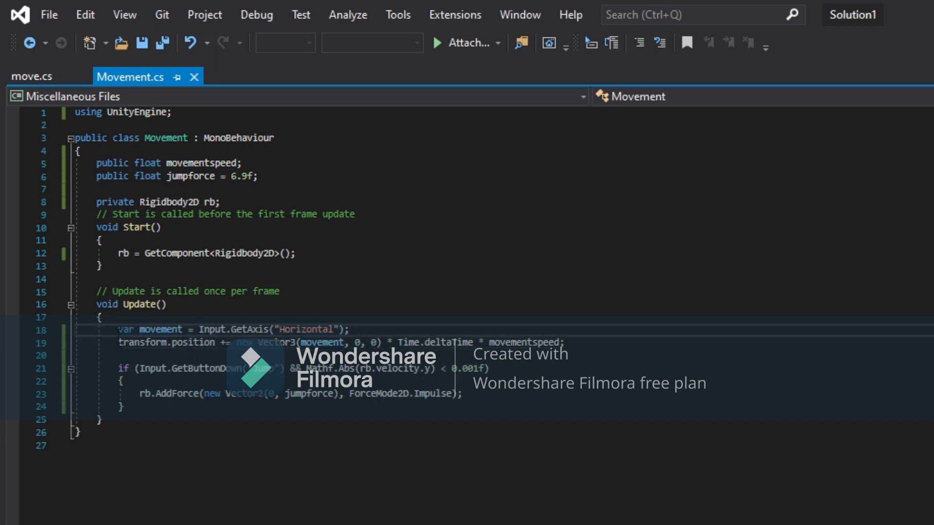
{"action": "double_click", "coordinate": [141, 329]}
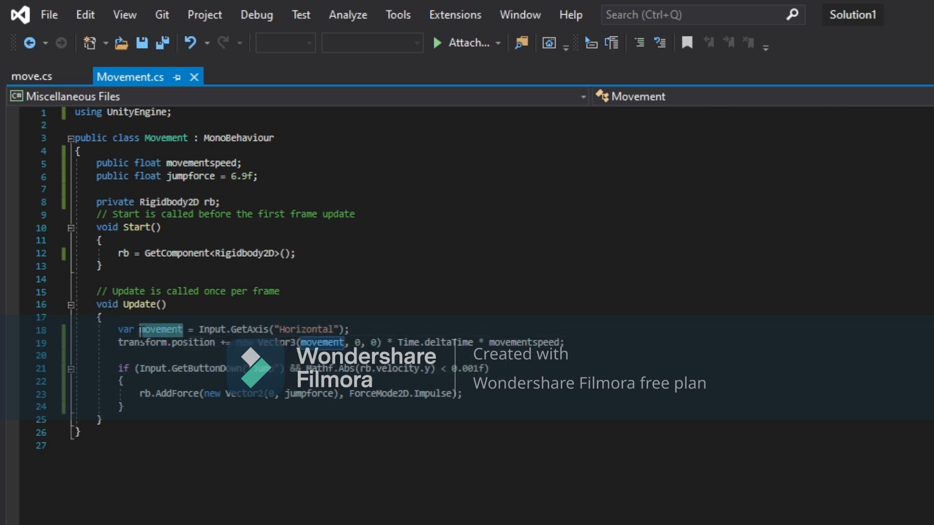
{"action": "type", "text": "dfsf"}
{"action": "left_click", "coordinate": [322, 343]}
{"action": "left_click", "coordinate": [169, 327]}
{"action": "mouse_move", "coordinate": [151, 336]}
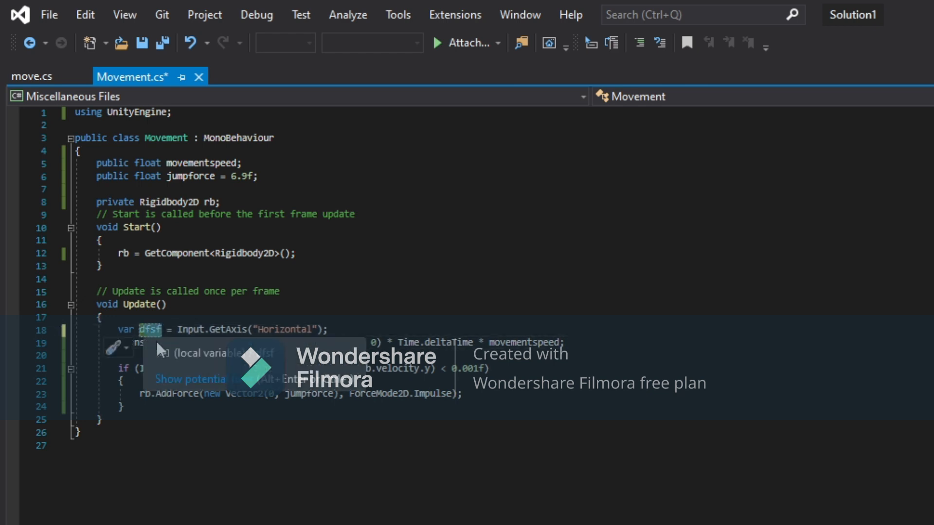
{"action": "key", "text": "ctrl+z"}
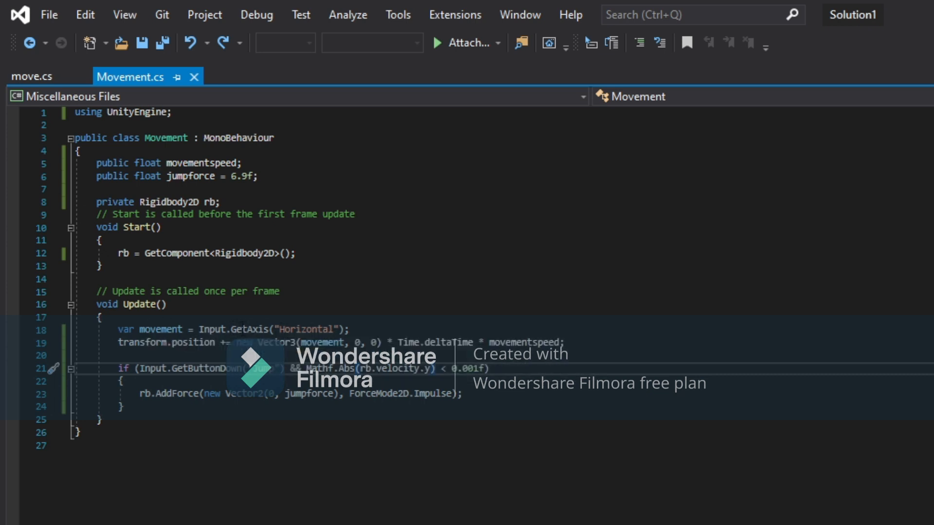
Examine how the movement variable is assigned from Input.GetAxis("Horizontal") on the first line of Update
{"action": "left_click_drag", "start_coordinate": [200, 330], "coordinate": [351, 331]}
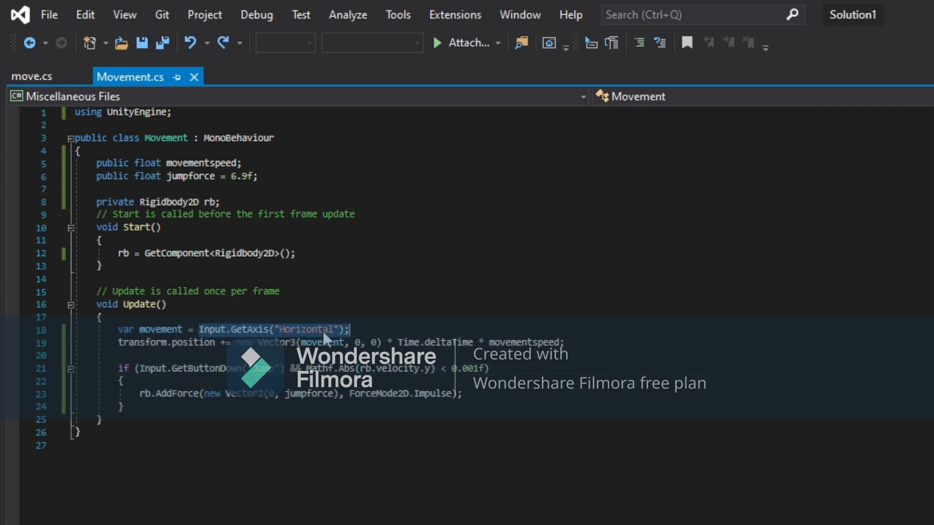
{"action": "left_click_drag", "start_coordinate": [156, 329], "coordinate": [188, 330]}
{"action": "left_click", "coordinate": [266, 330]}
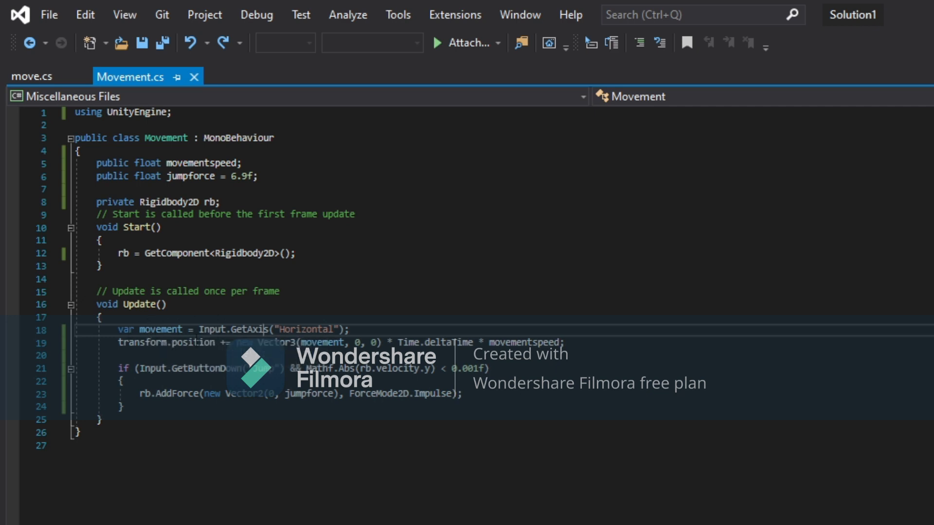
{"action": "left_click_drag", "start_coordinate": [199, 334], "coordinate": [361, 329]}
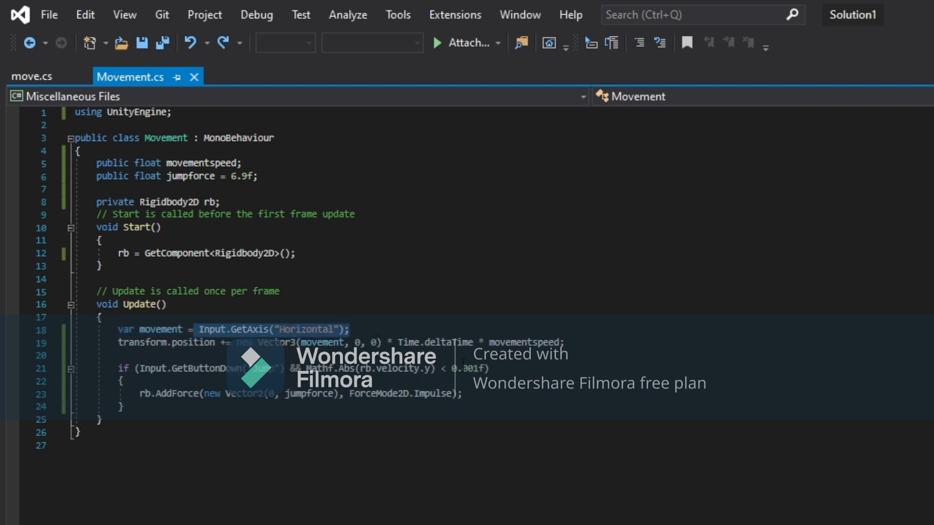
{"action": "left_click", "coordinate": [493, 369]}
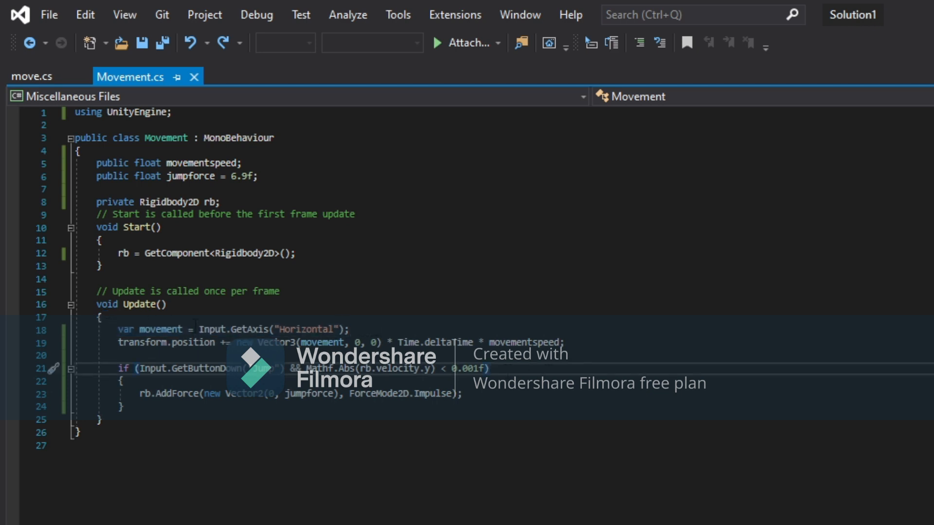
{"action": "double_click", "coordinate": [142, 330]}
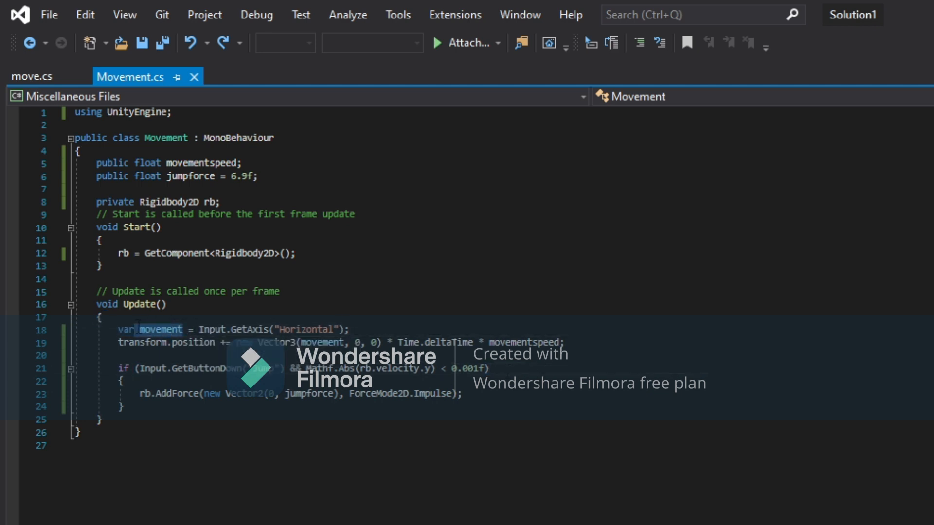
{"action": "left_click", "coordinate": [141, 329]}
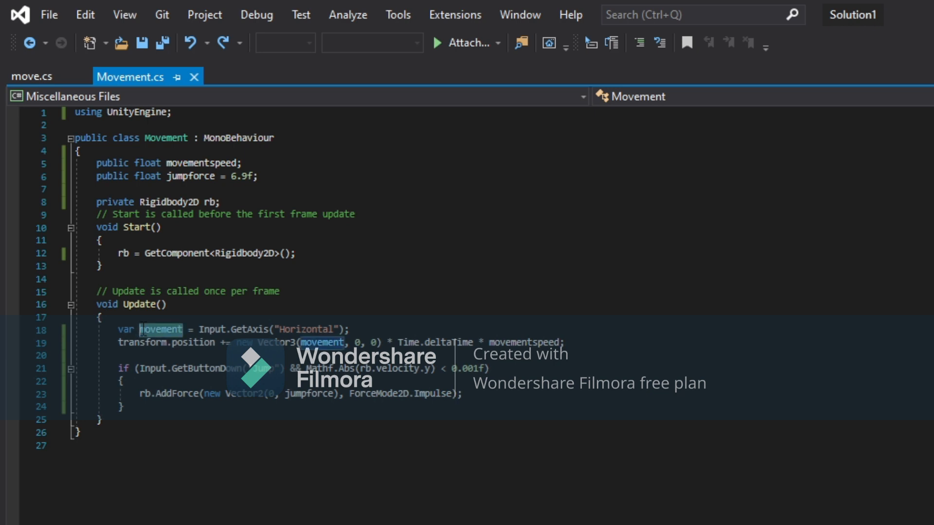
{"action": "key", "text": "Up"}
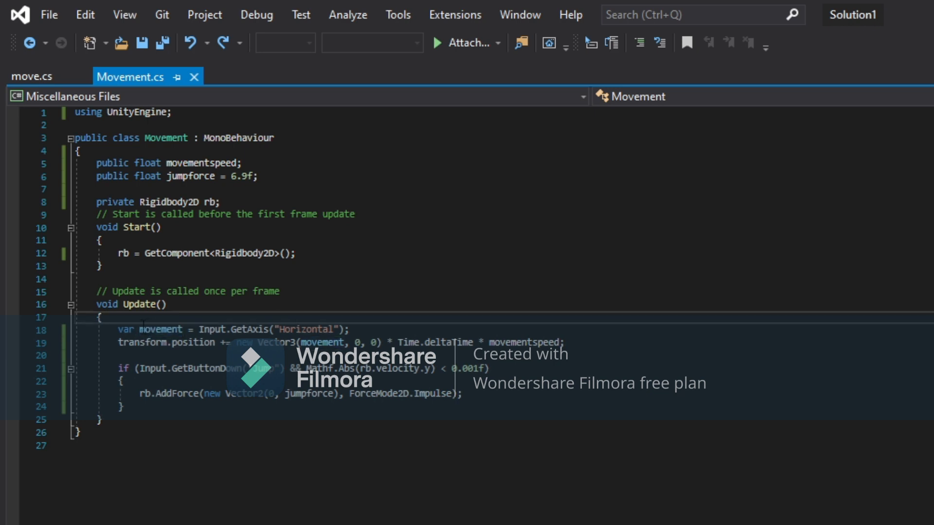
Examine the transform.position statement in Update and the += new Vector3 expression added to it
{"action": "left_click_drag", "start_coordinate": [114, 343], "coordinate": [157, 343]}
{"action": "left_click", "coordinate": [156, 342]}
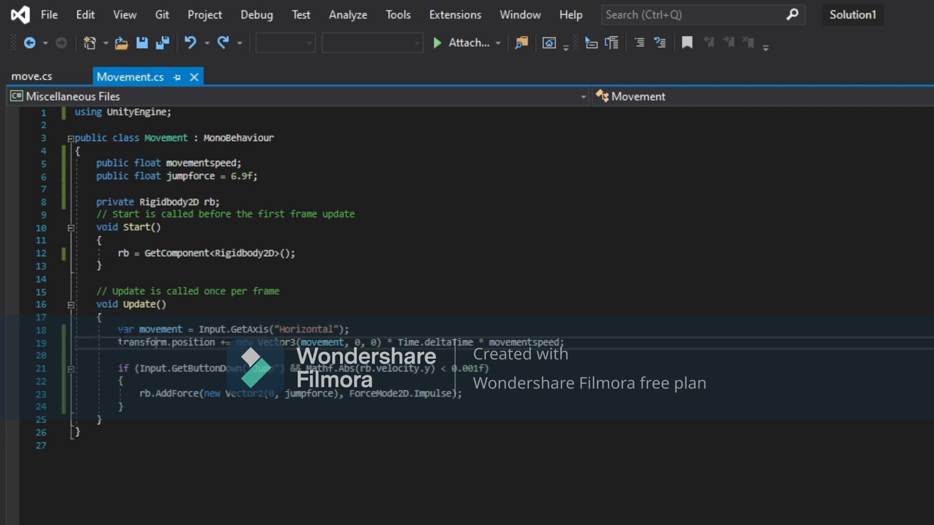
{"action": "mouse_move", "coordinate": [120, 343]}
{"action": "left_mouse_down"}
{"action": "mouse_move", "coordinate": [213, 343]}
{"action": "mouse_move", "coordinate": [203, 331]}
{"action": "mouse_move", "coordinate": [217, 342]}
{"action": "mouse_move", "coordinate": [299, 342]}
{"action": "mouse_move", "coordinate": [281, 342]}
{"action": "left_mouse_up"}
{"action": "left_click", "coordinate": [276, 355]}
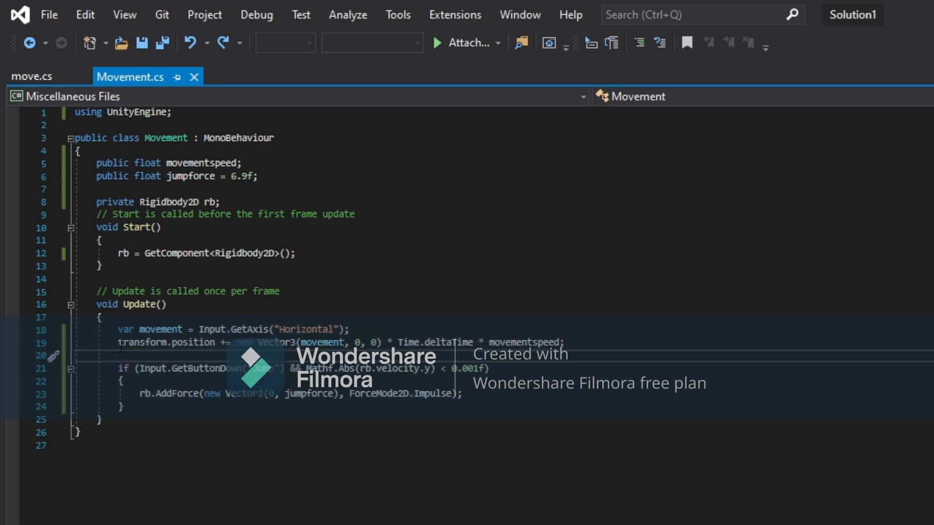
{"action": "left_click_drag", "start_coordinate": [118, 343], "coordinate": [221, 343]}
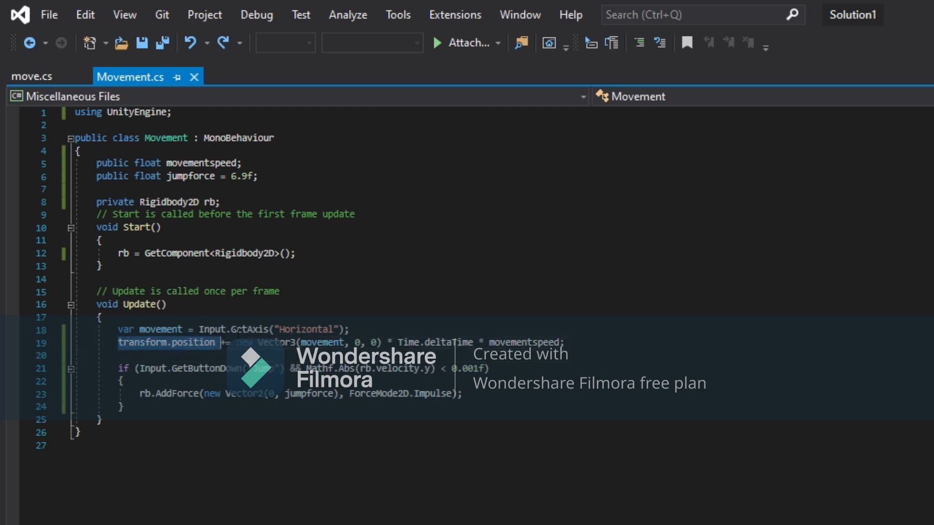
{"action": "left_click", "coordinate": [222, 344]}
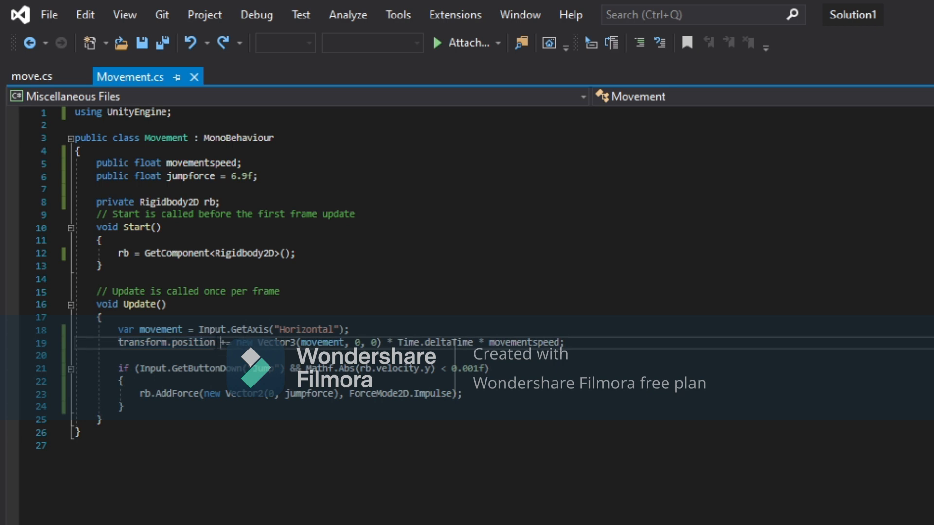
{"action": "left_click_drag", "start_coordinate": [222, 343], "coordinate": [565, 342]}
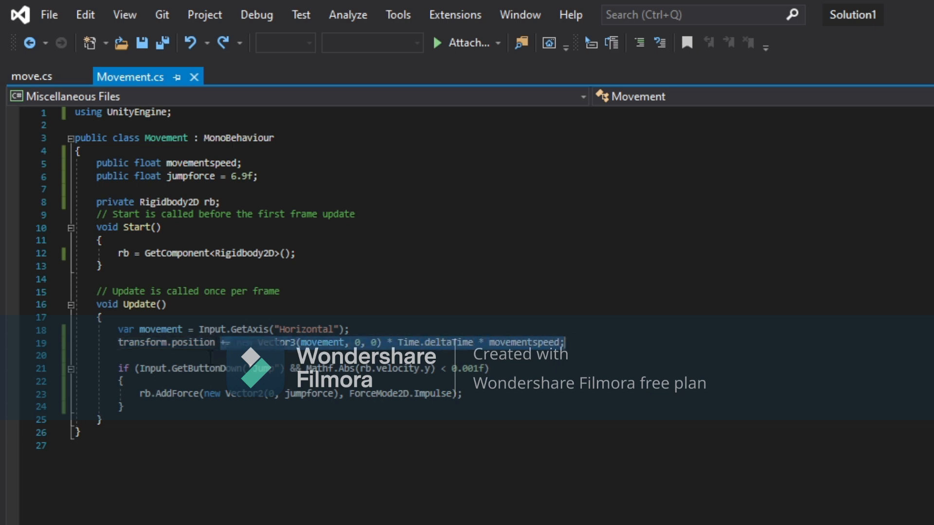
{"action": "left_click", "coordinate": [231, 342]}
{"action": "left_click_drag", "start_coordinate": [237, 342], "coordinate": [118, 355]}
{"action": "left_click", "coordinate": [259, 342]}
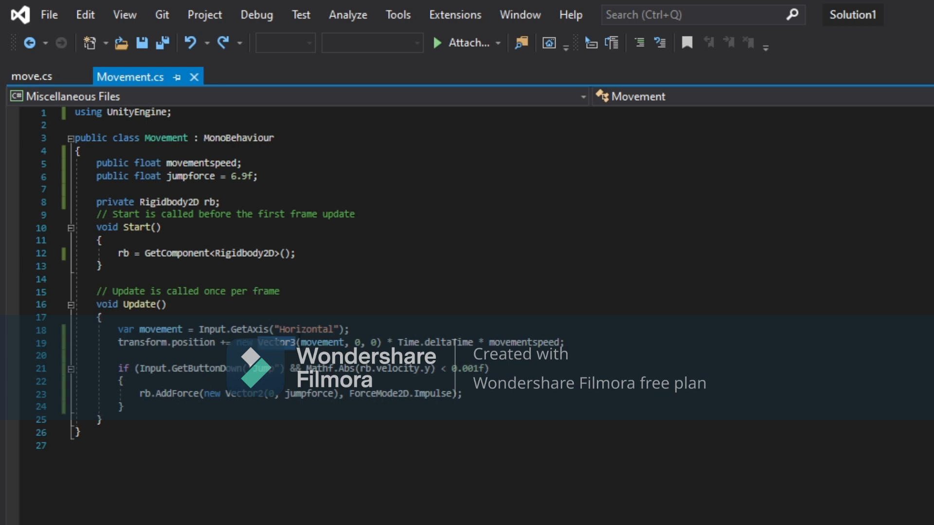
Examine the Vector3 constructor and its arguments movement, 0, 0 on the transform.position line
{"action": "left_click", "coordinate": [286, 343]}
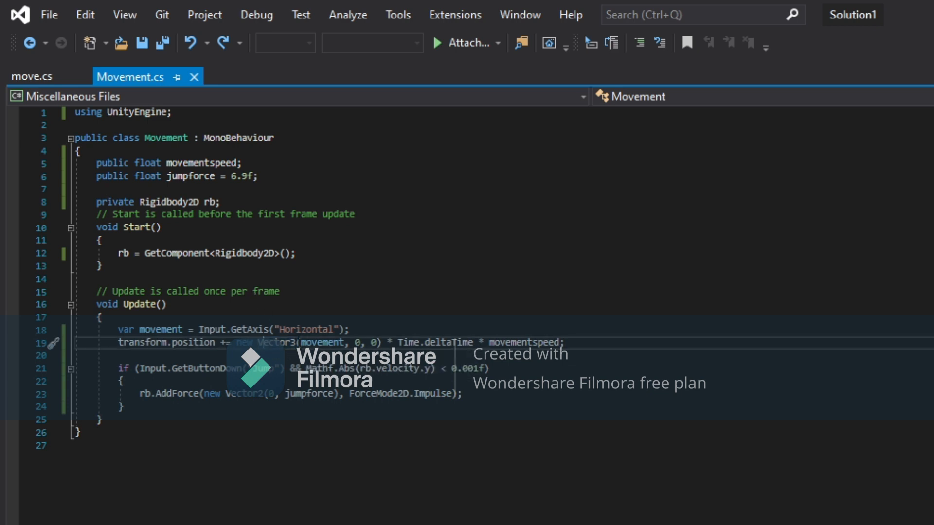
{"action": "key", "text": "ctrl+shift+Right"}
{"action": "key", "text": "ctrl+shift+Right"}
{"action": "key", "text": "ctrl+shift+Right"}
{"action": "key", "text": "ctrl+shift+Right"}
{"action": "key", "text": "ctrl+shift+Right"}
{"action": "key", "text": "ctrl+shift+Right"}
{"action": "key", "text": "ctrl+shift+Right"}
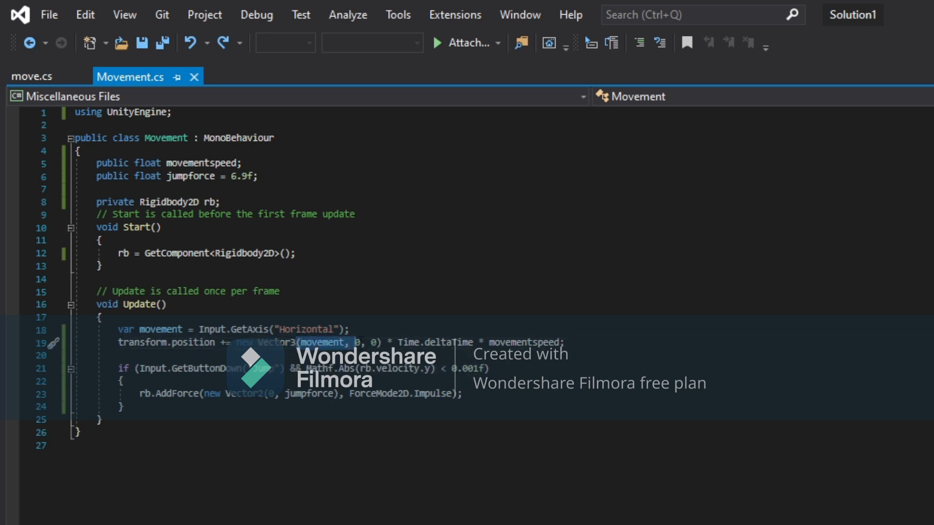
{"action": "key", "text": "Down"}
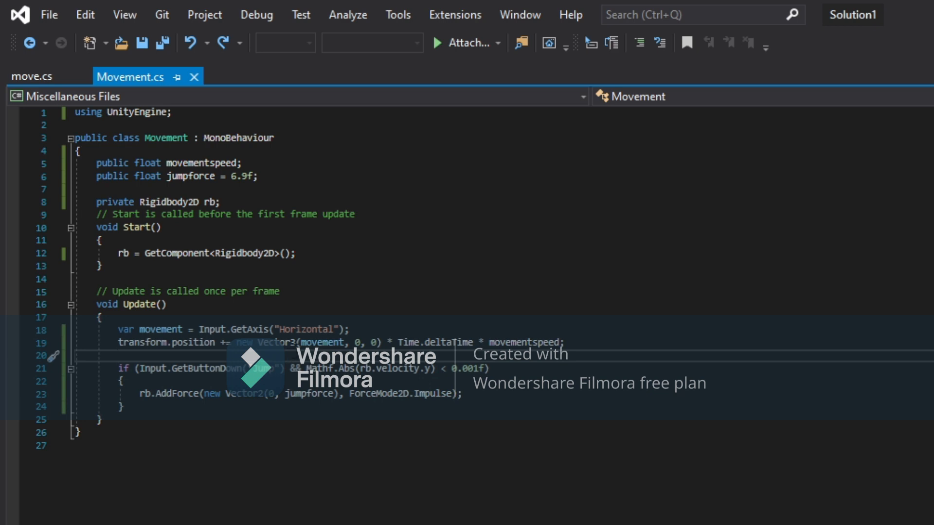
{"action": "double_click", "coordinate": [304, 343]}
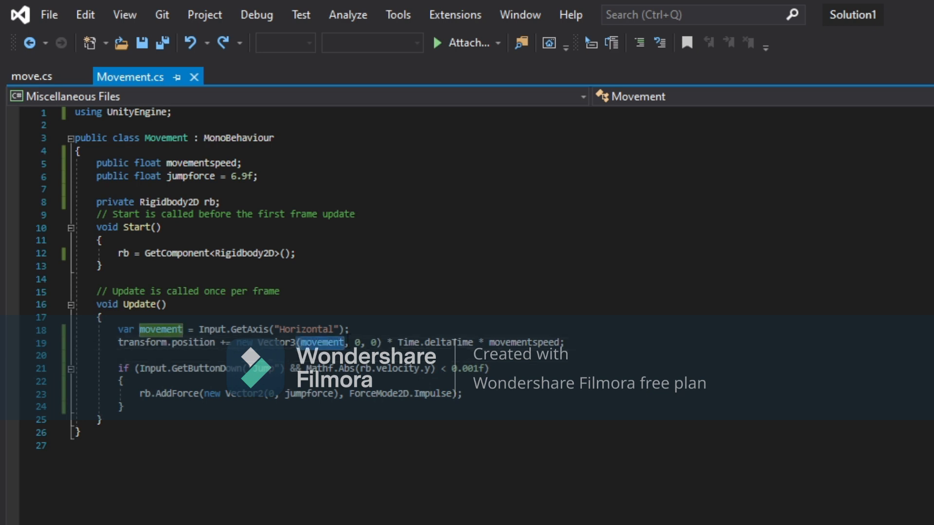
{"action": "key", "text": "Down"}
{"action": "key", "text": "Down"}
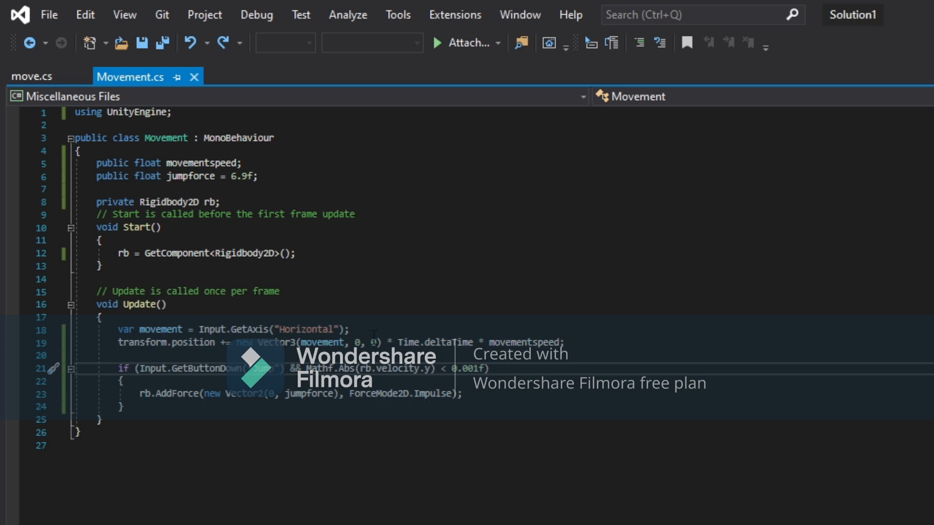
{"action": "right_click", "coordinate": [329, 384]}
{"action": "left_click", "coordinate": [275, 329]}
{"action": "key", "text": "Down"}
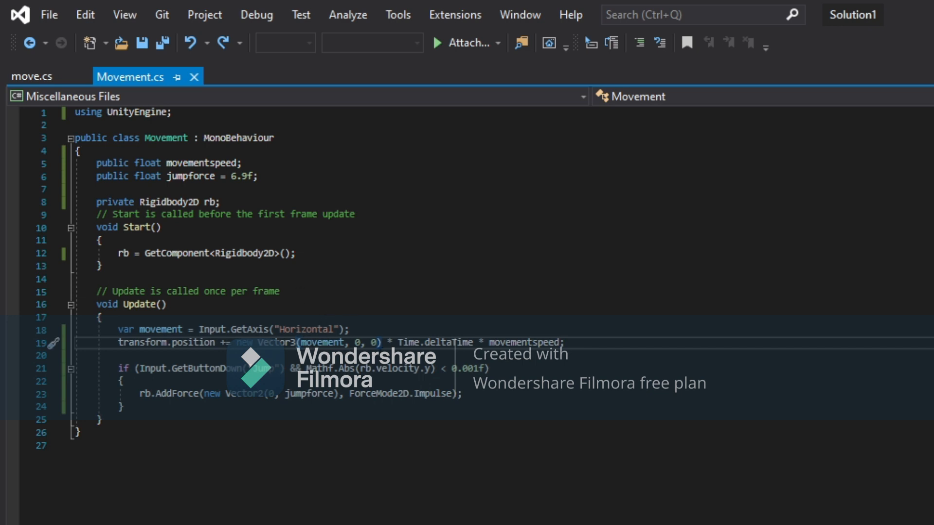
{"action": "left_click", "coordinate": [494, 333]}
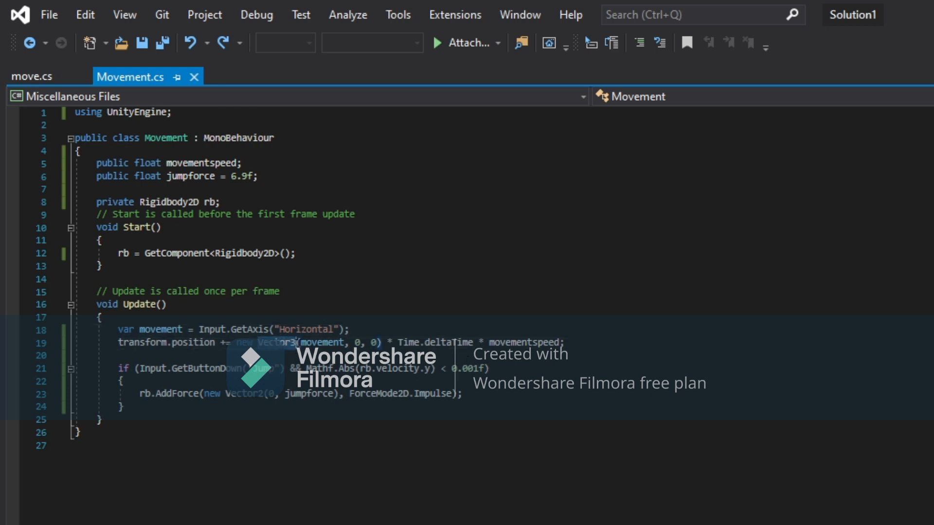
{"action": "left_click", "coordinate": [328, 342]}
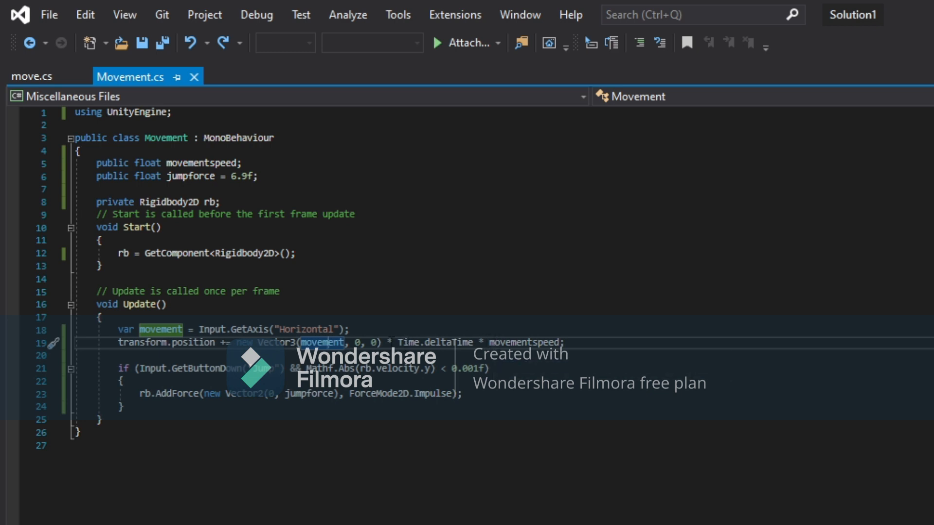
Examine the Time.deltaTime multiplier that follows the Vector3 on the transform.position line
{"action": "left_click_drag", "start_coordinate": [387, 342], "coordinate": [473, 342]}
{"action": "left_click", "coordinate": [481, 342]}
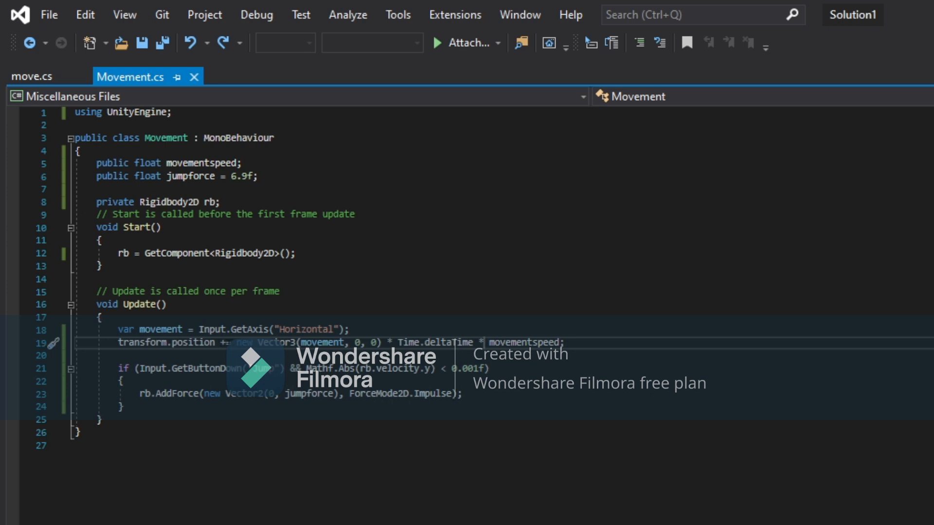
{"action": "left_click_drag", "start_coordinate": [237, 342], "coordinate": [382, 342]}
{"action": "left_click", "coordinate": [476, 331], "text": "shift"}
{"action": "left_click", "coordinate": [470, 342], "text": "shift"}
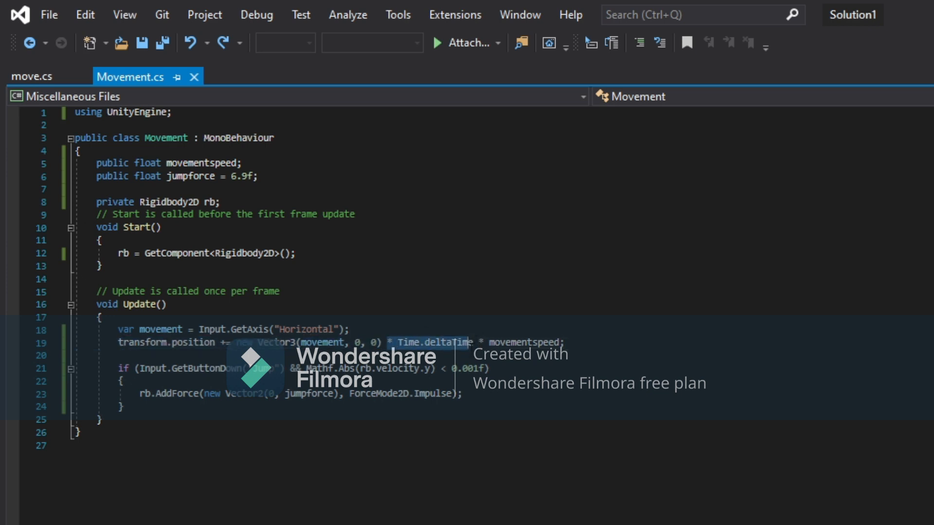
{"action": "key", "text": "shift+Right"}
{"action": "key", "text": "shift+Right"}
{"action": "left_click", "coordinate": [391, 317]}
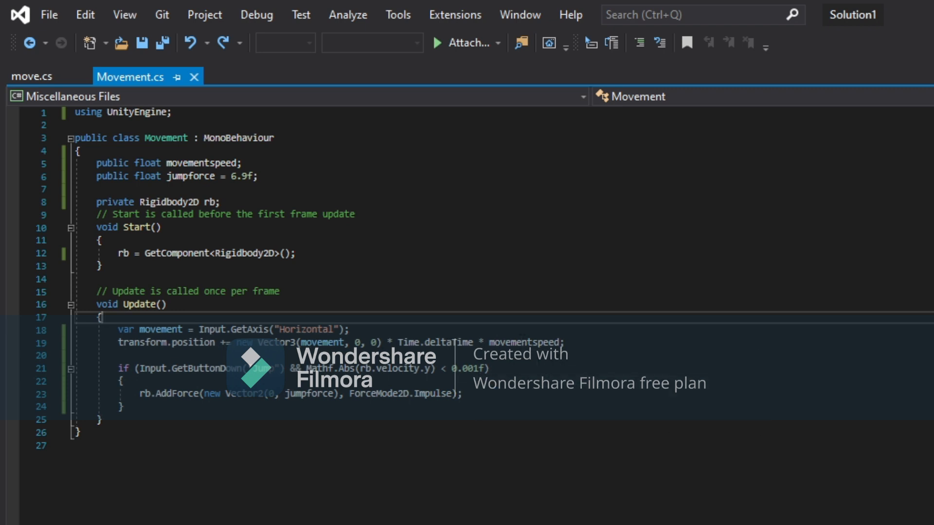
{"action": "left_click", "coordinate": [385, 344]}
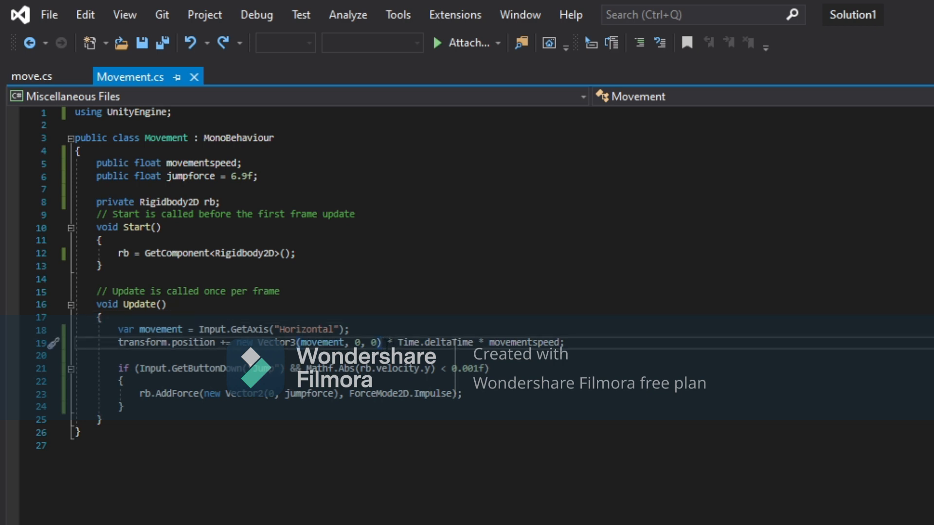
{"action": "key", "text": "Right"}
{"action": "key", "text": "shift+Down"}
{"action": "left_click_drag", "start_coordinate": [291, 356], "coordinate": [402, 336]}
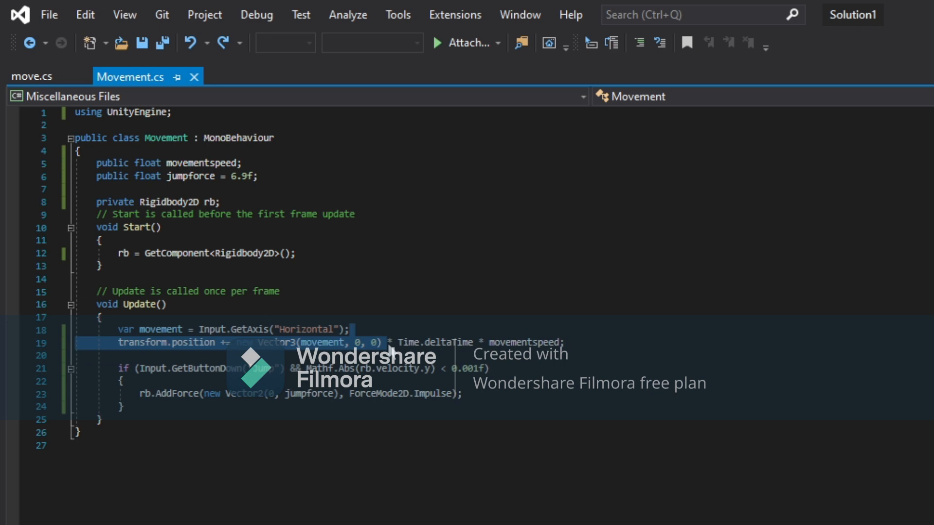
{"action": "left_click", "coordinate": [391, 341]}
{"action": "left_click_drag", "start_coordinate": [389, 342], "coordinate": [473, 342]}
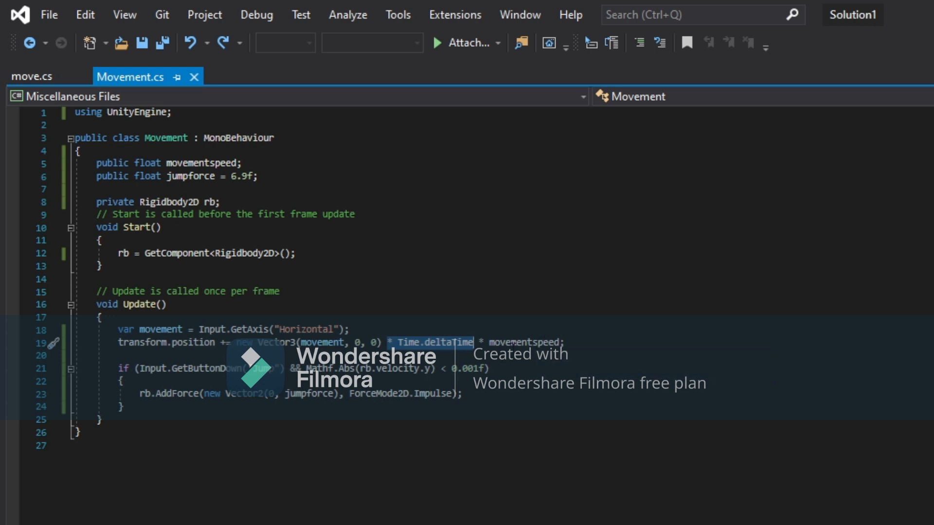
{"action": "left_click", "coordinate": [470, 342]}
Examine the movementspeed multiplier on the transform.position line together with its public float declaration at the start of the class
{"action": "left_click_drag", "start_coordinate": [478, 343], "coordinate": [560, 343]}
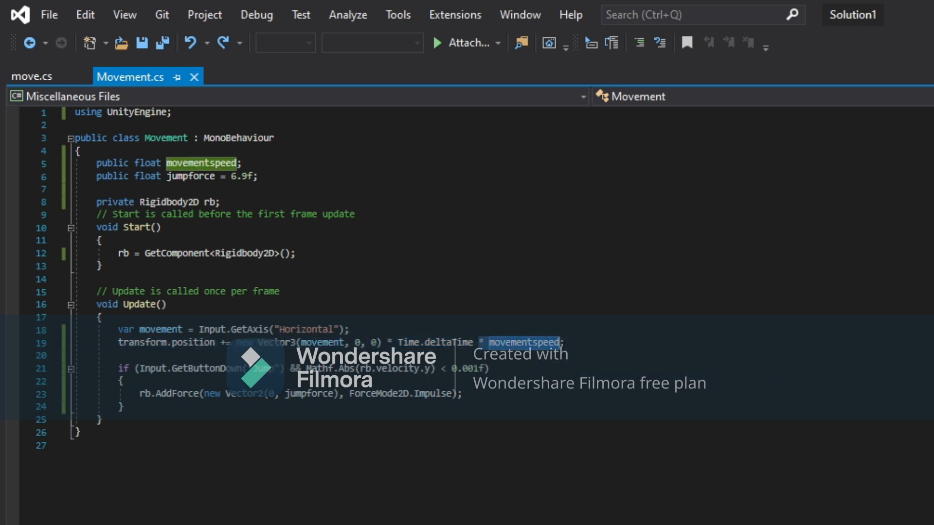
{"action": "left_click", "coordinate": [251, 152]}
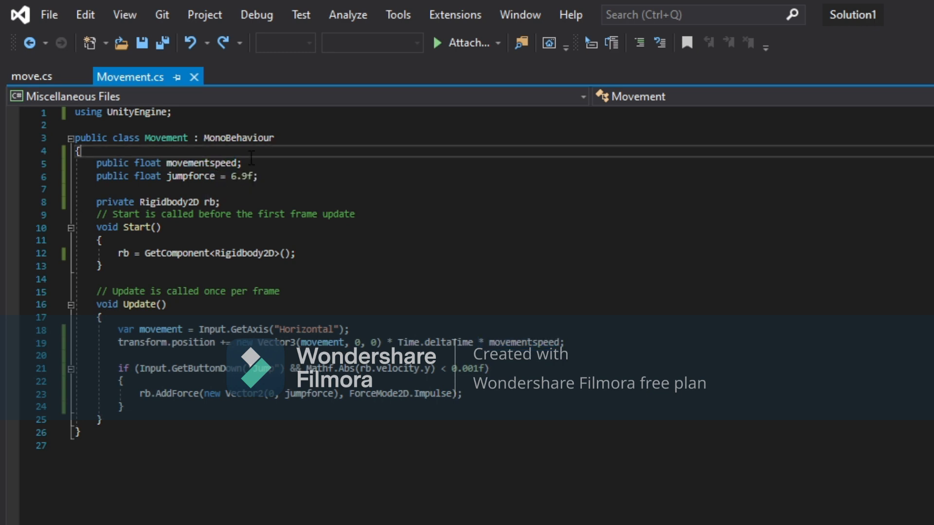
{"action": "left_click_drag", "start_coordinate": [246, 164], "coordinate": [106, 178]}
{"action": "left_click", "coordinate": [331, 279]}
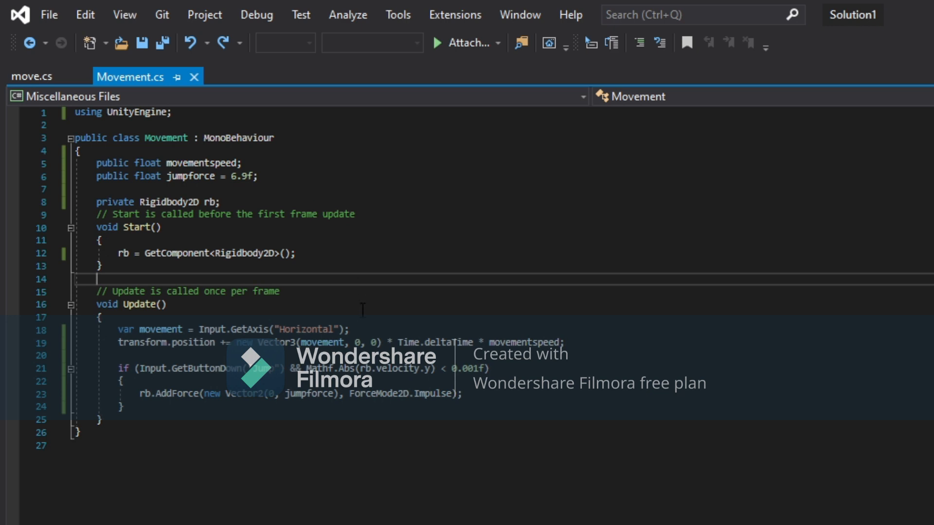
{"action": "left_click_drag", "start_coordinate": [478, 342], "coordinate": [572, 341]}
{"action": "left_click", "coordinate": [572, 340]}
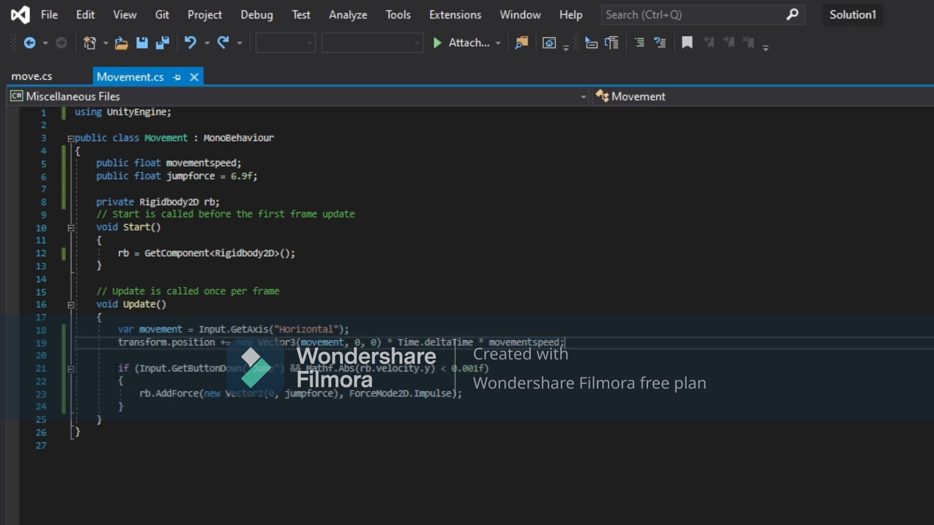
Examine the jump if block in Update, including the Input.GetButtonDown call and its "Jump" argument
{"action": "left_click_drag", "start_coordinate": [116, 368], "coordinate": [222, 407]}
{"action": "left_click", "coordinate": [223, 407]}
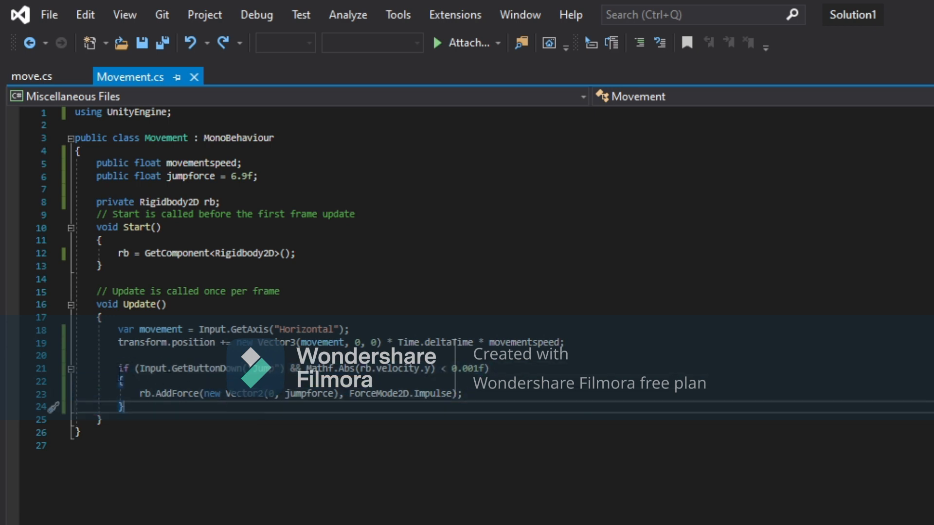
{"action": "left_click_drag", "start_coordinate": [118, 368], "coordinate": [177, 369]}
{"action": "left_click", "coordinate": [230, 381]}
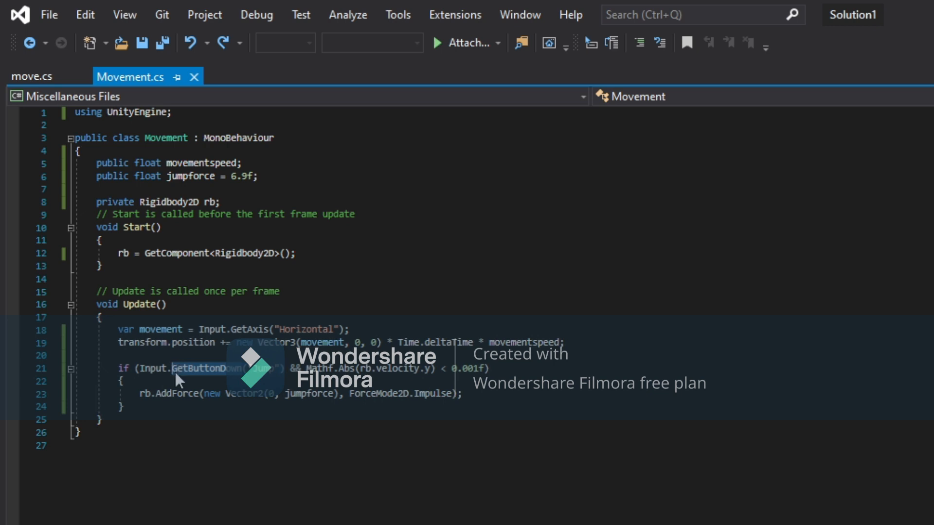
{"action": "left_click", "coordinate": [265, 370]}
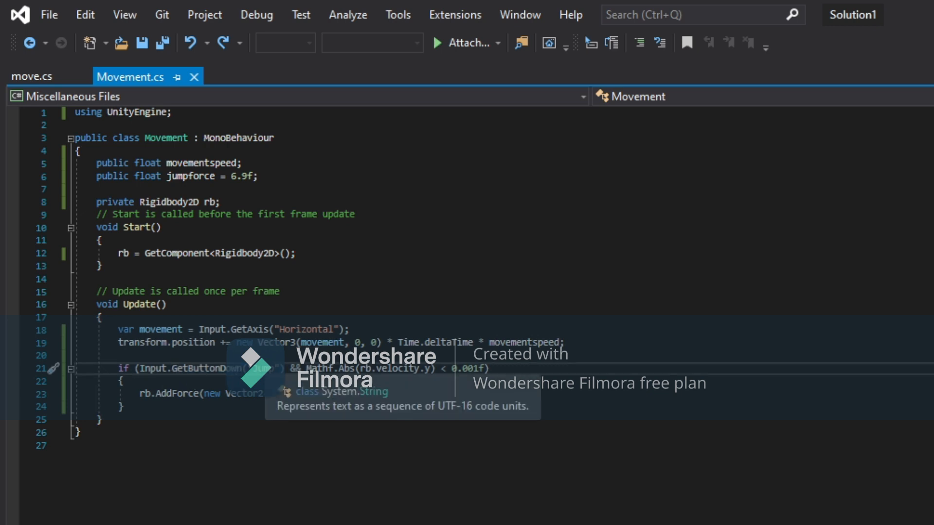
{"action": "double_click", "coordinate": [265, 370]}
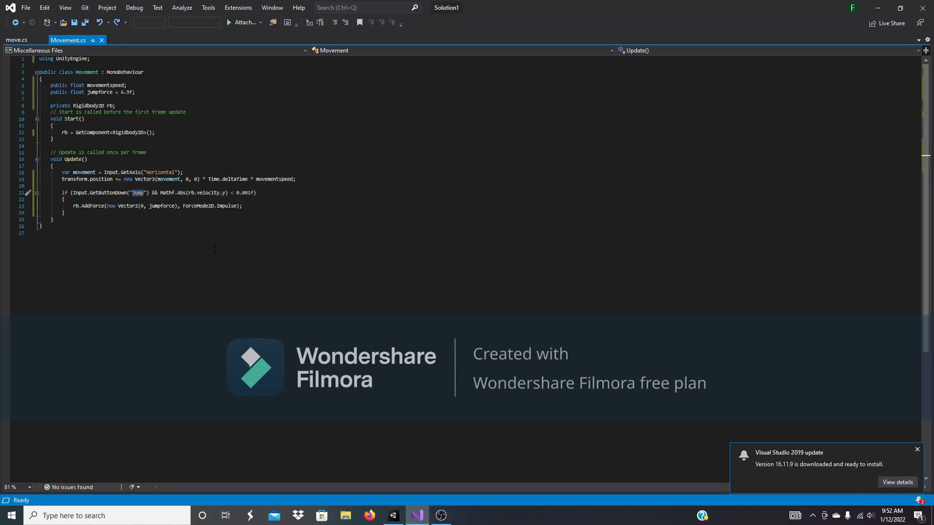
Switch to Unity and list the input axes in the Input Manager of the project settings
{"action": "left_click", "coordinate": [393, 515]}
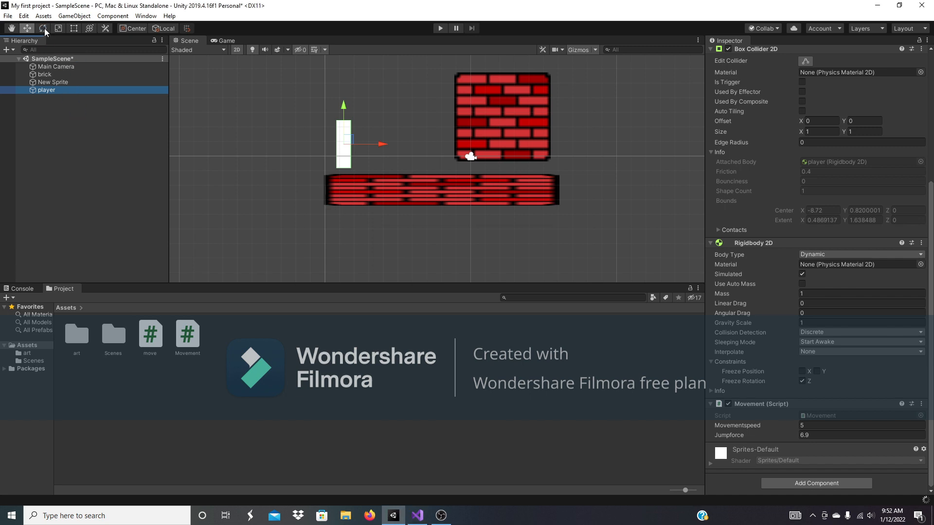
{"action": "left_click", "coordinate": [24, 16]}
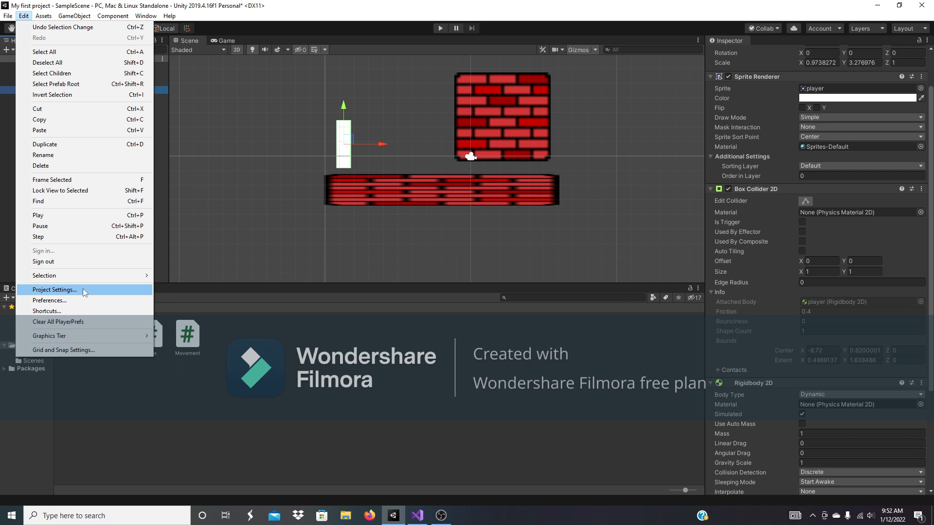
{"action": "left_click", "coordinate": [54, 290]}
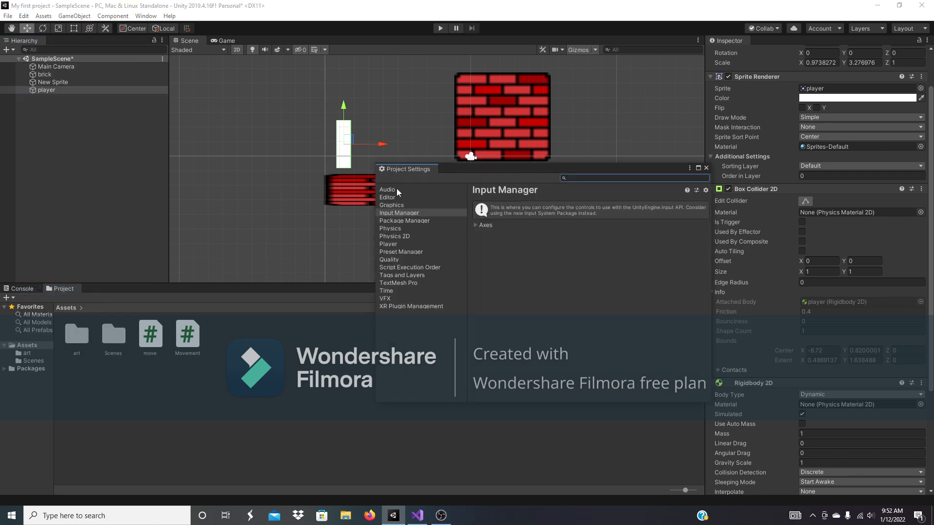
{"action": "left_click", "coordinate": [480, 225]}
{"action": "scroll", "coordinate": [523, 245], "scroll_direction": "down", "scroll_amount": 1}
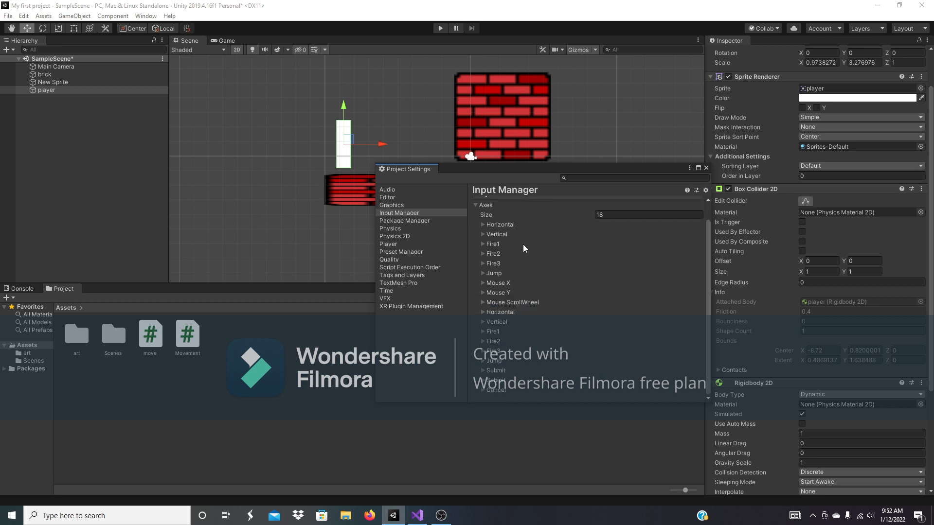
Examine the first Jump axis and its positive button assignment, and close the project settings
{"action": "left_click", "coordinate": [483, 263]}
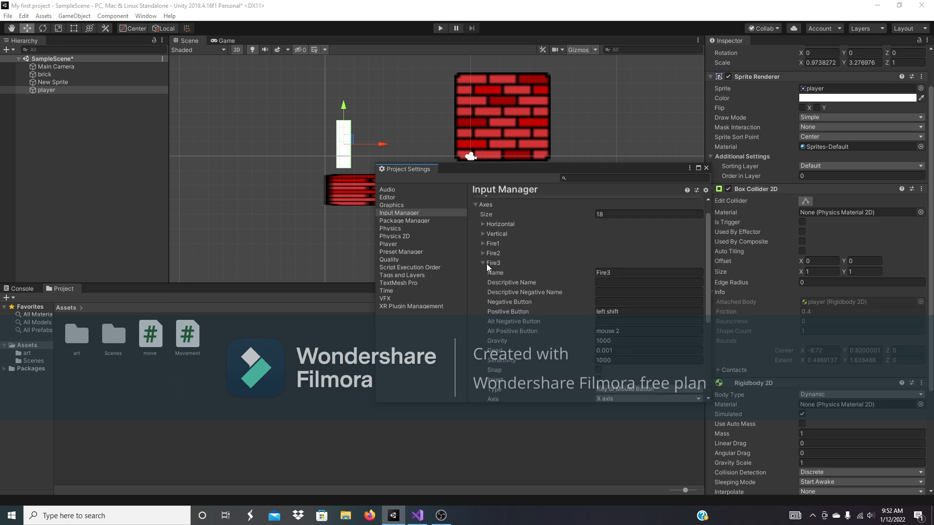
{"action": "left_click", "coordinate": [482, 263]}
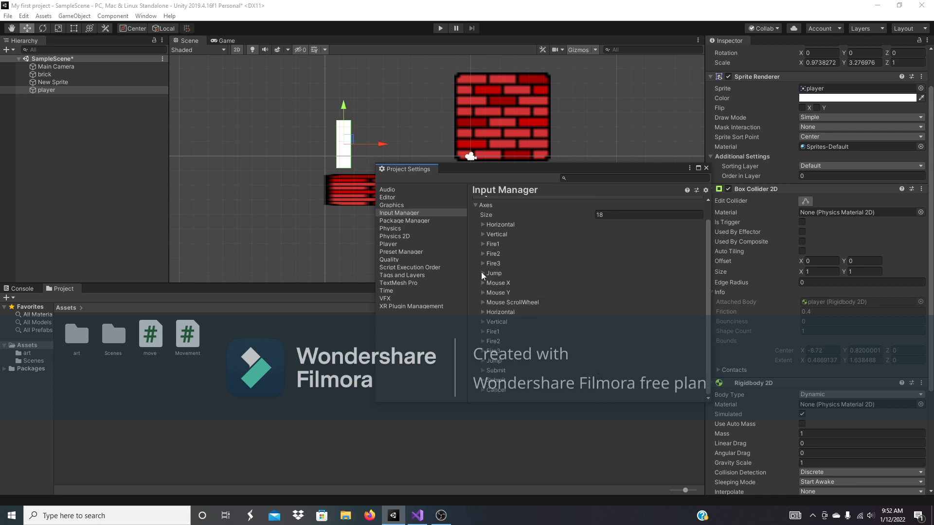
{"action": "left_click", "coordinate": [482, 273]}
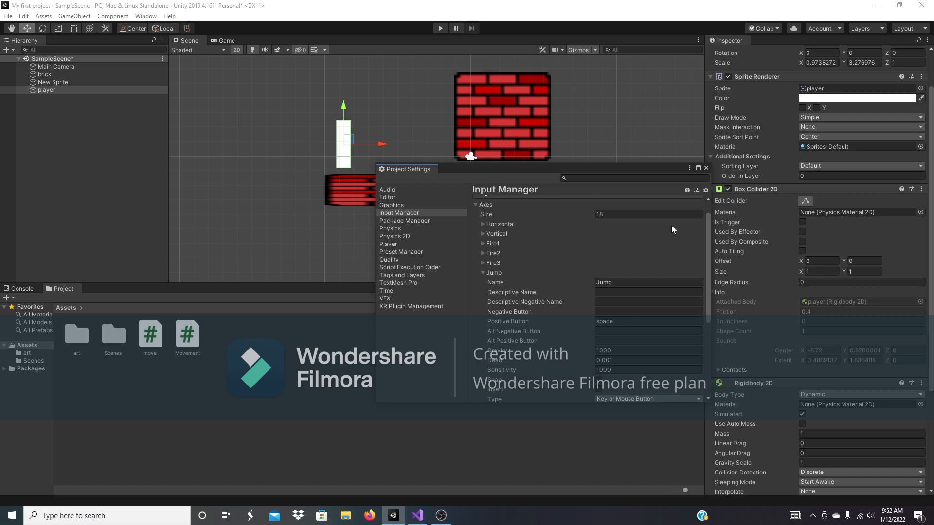
{"action": "left_click", "coordinate": [706, 168]}
Switch back to Visual Studio and examine the rb.AddForce statement inside the jump if block
{"action": "left_click", "coordinate": [417, 515]}
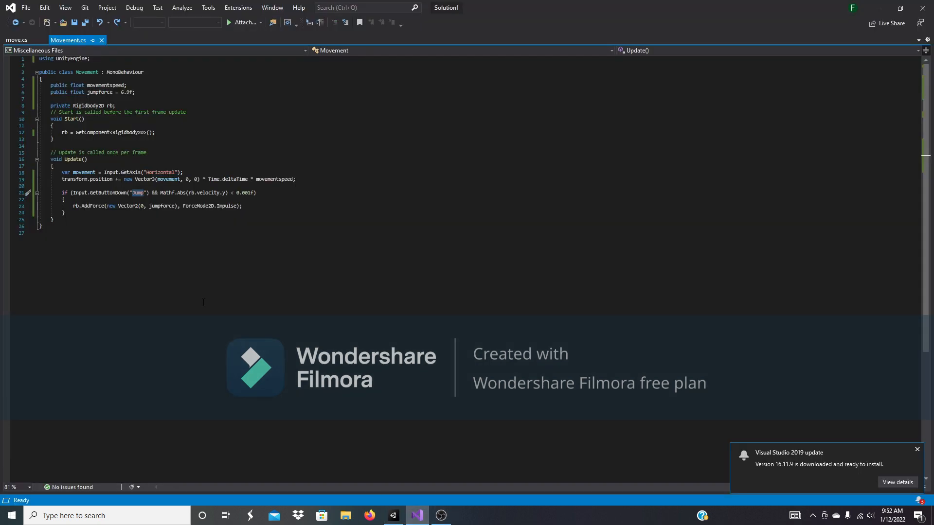
{"action": "left_click", "coordinate": [153, 201]}
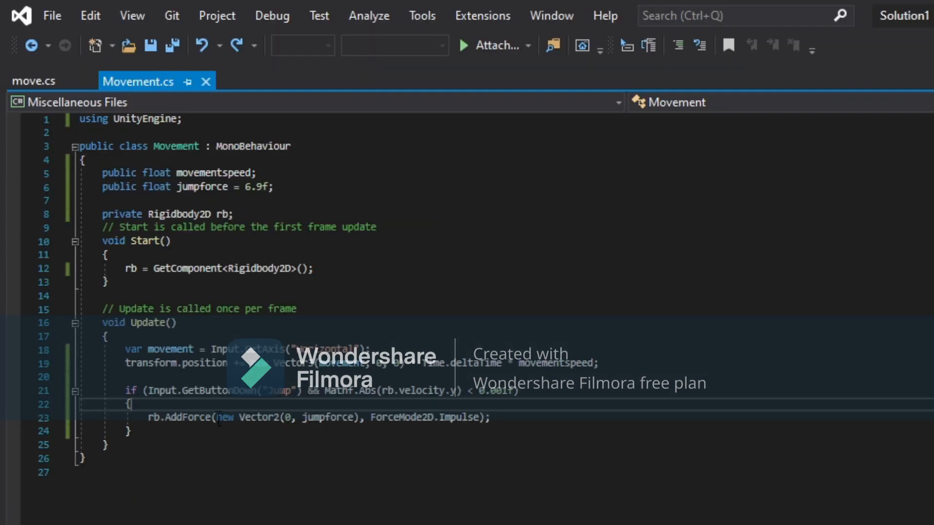
{"action": "left_click", "coordinate": [154, 417]}
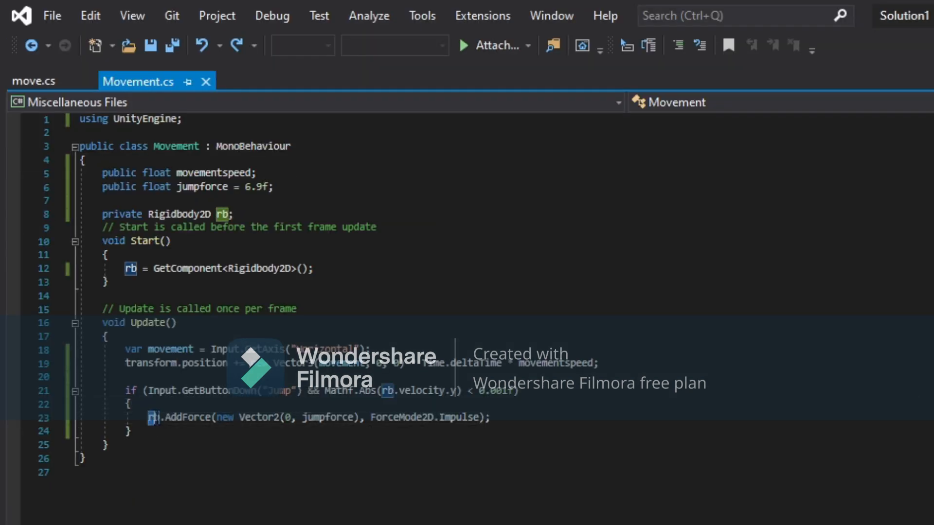
{"action": "left_click_drag", "start_coordinate": [148, 417], "coordinate": [265, 418]}
{"action": "right_click", "coordinate": [283, 416]}
{"action": "left_click", "coordinate": [234, 435]}
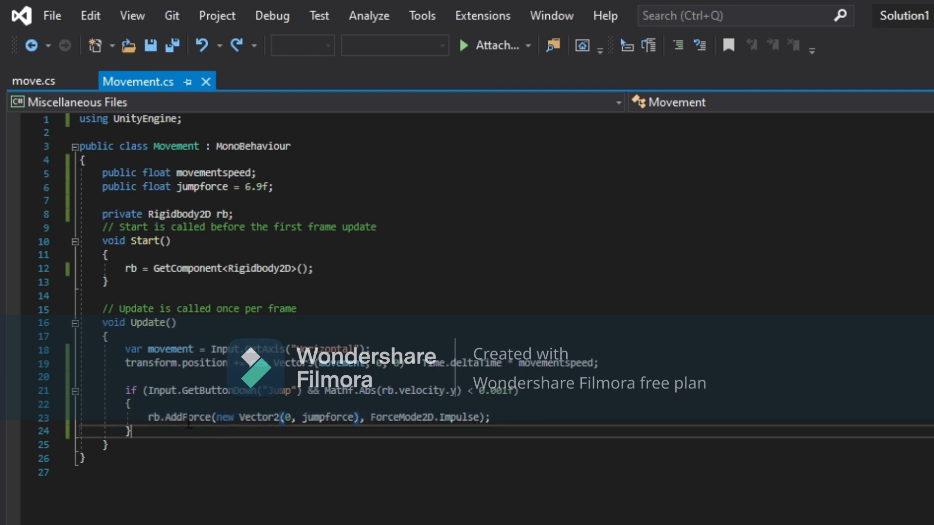
Examine the rb reference on the AddForce line together with its Rigidbody2D declaration and GetComponent assignment
{"action": "left_click", "coordinate": [154, 417]}
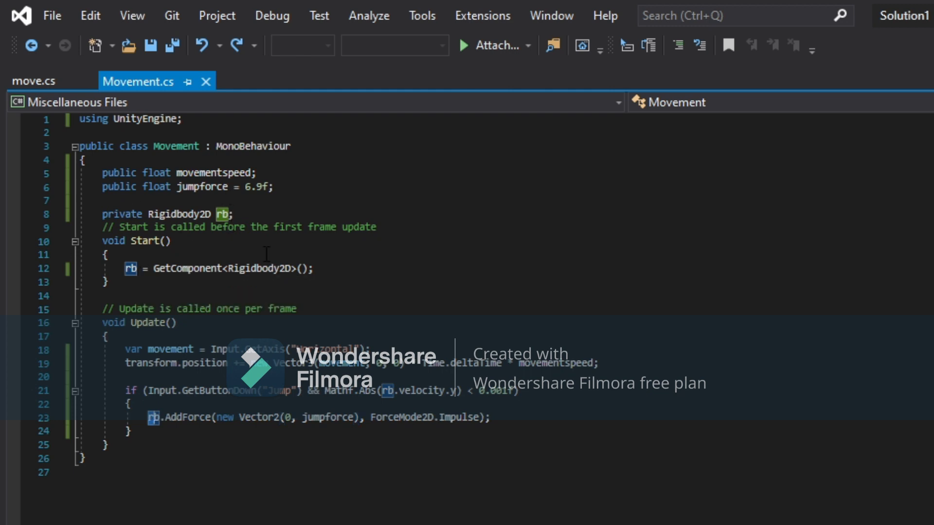
{"action": "left_click", "coordinate": [156, 419]}
{"action": "left_click_drag", "start_coordinate": [121, 391], "coordinate": [128, 377]}
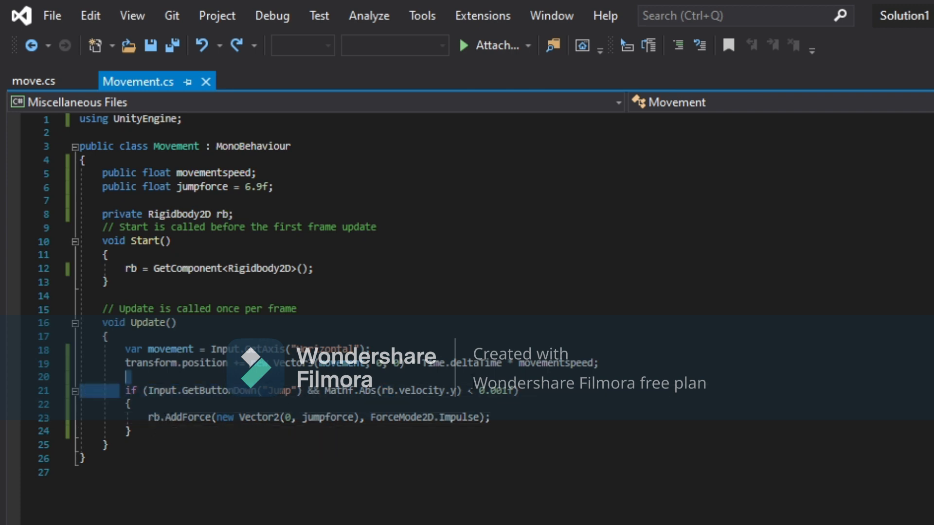
{"action": "left_click", "coordinate": [166, 431]}
Examine the AddForce method and the new Vector2 expression passed to it
{"action": "left_click_drag", "start_coordinate": [165, 417], "coordinate": [214, 421]}
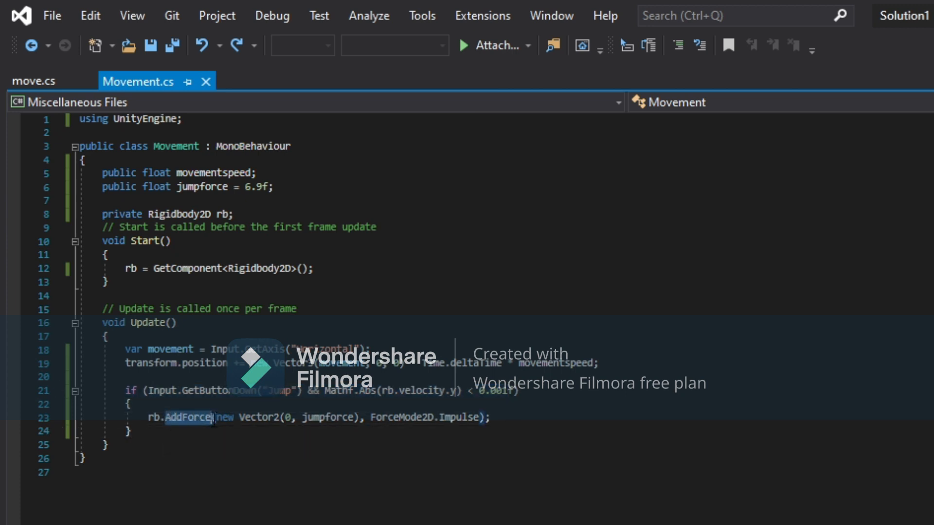
{"action": "left_click", "coordinate": [218, 422]}
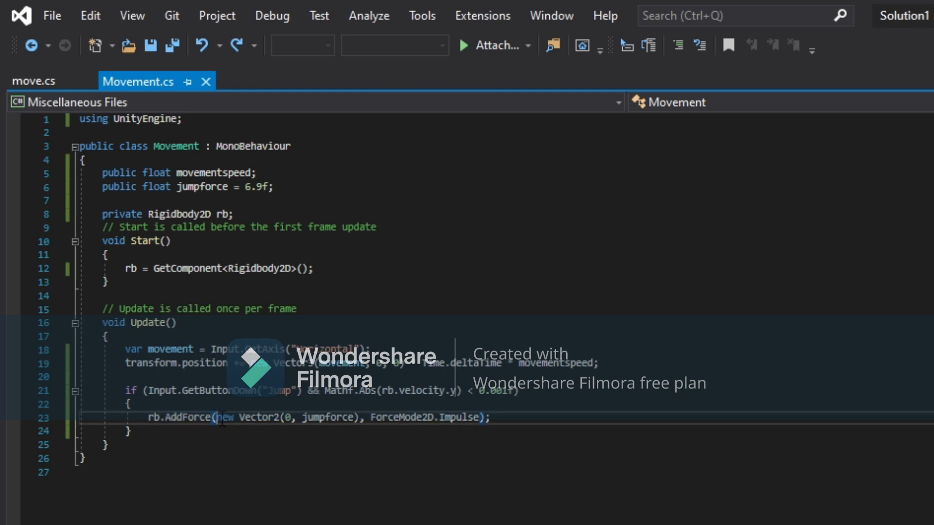
{"action": "left_click_drag", "start_coordinate": [218, 420], "coordinate": [284, 419]}
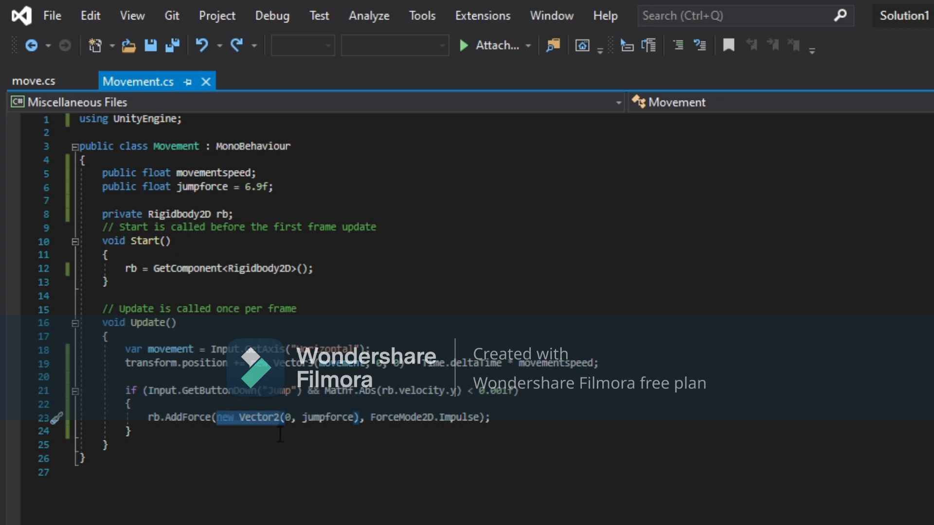
{"action": "left_click", "coordinate": [285, 431]}
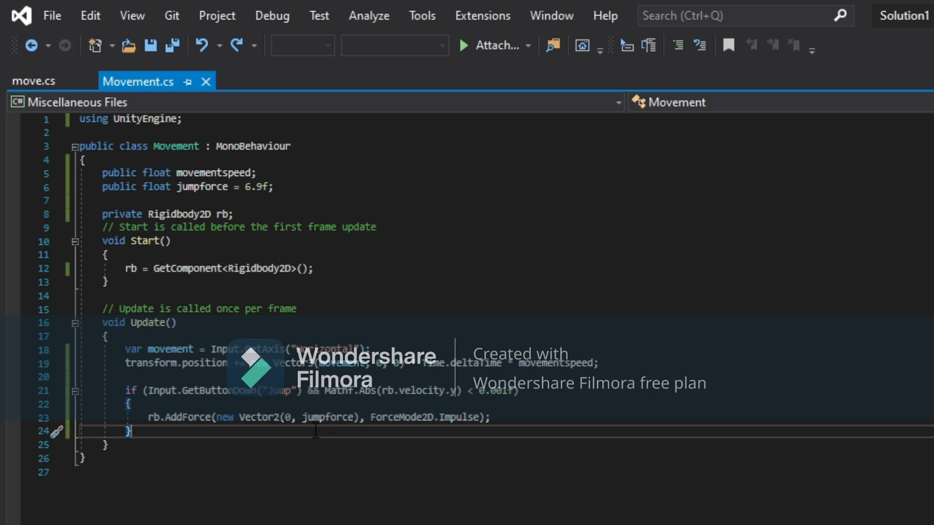
Examine the Vector2 arguments 0 and jumpforce together with the public float jumpforce declaration
{"action": "left_click", "coordinate": [285, 423]}
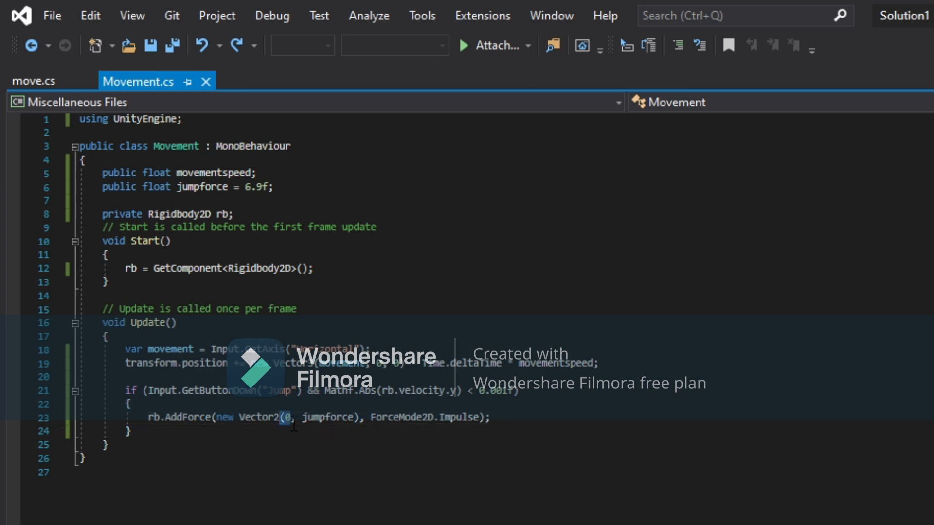
{"action": "left_click_drag", "start_coordinate": [294, 426], "coordinate": [360, 419]}
{"action": "left_click", "coordinate": [352, 418]}
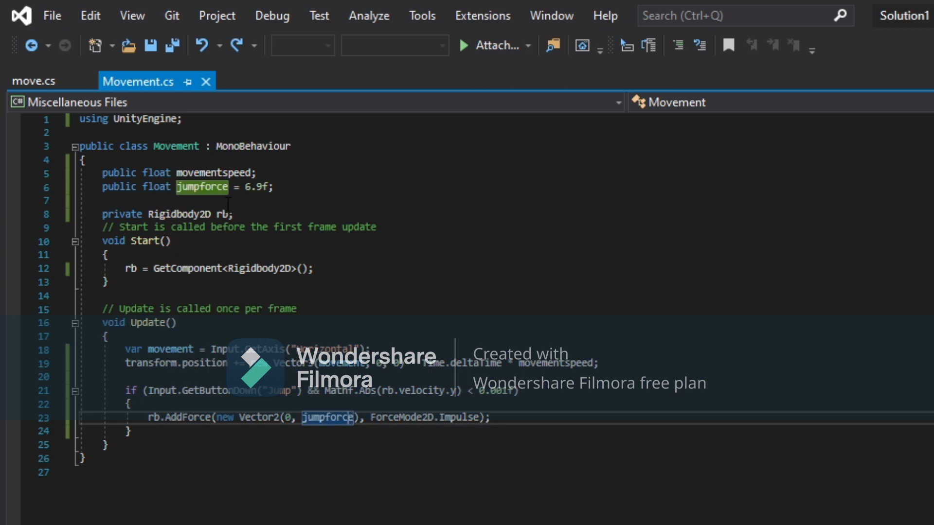
{"action": "left_click", "coordinate": [371, 421]}
{"action": "left_click", "coordinate": [288, 419]}
{"action": "double_click", "coordinate": [287, 419]}
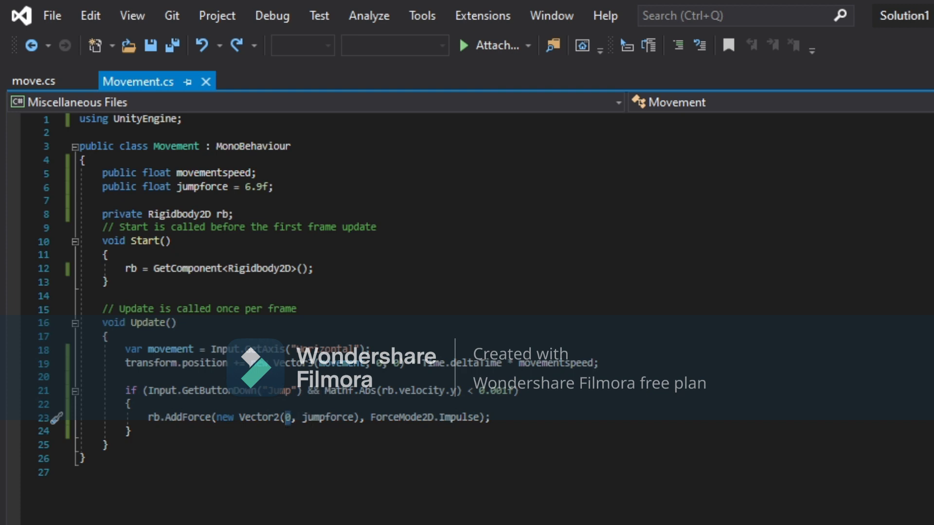
{"action": "left_click_drag", "start_coordinate": [303, 420], "coordinate": [351, 419]}
{"action": "left_click", "coordinate": [360, 422]}
Examine the ForceMode2D.Impulse argument at the end of the AddForce call
{"action": "left_click", "coordinate": [370, 421]}
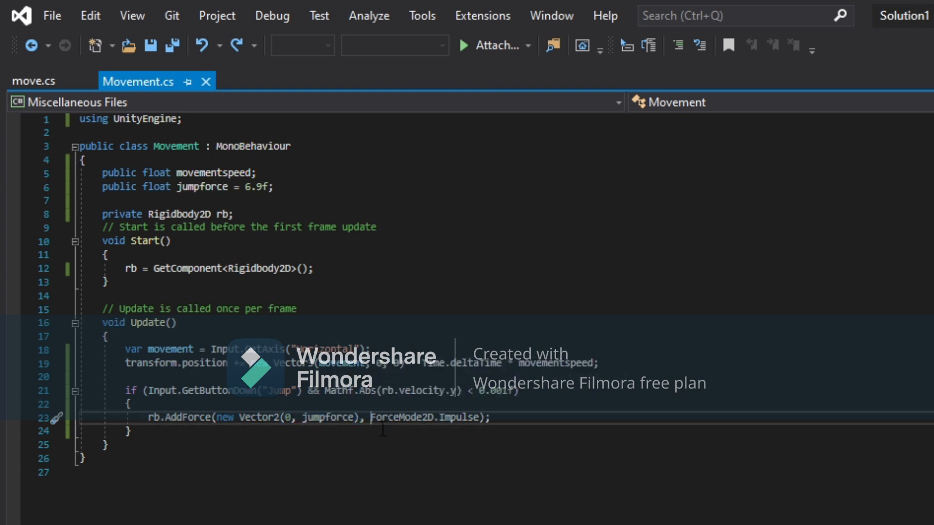
{"action": "mouse_move", "coordinate": [370, 419]}
{"action": "left_mouse_down"}
{"action": "mouse_move", "coordinate": [484, 419]}
{"action": "mouse_move", "coordinate": [390, 410]}
{"action": "mouse_move", "coordinate": [370, 419]}
{"action": "left_mouse_up"}
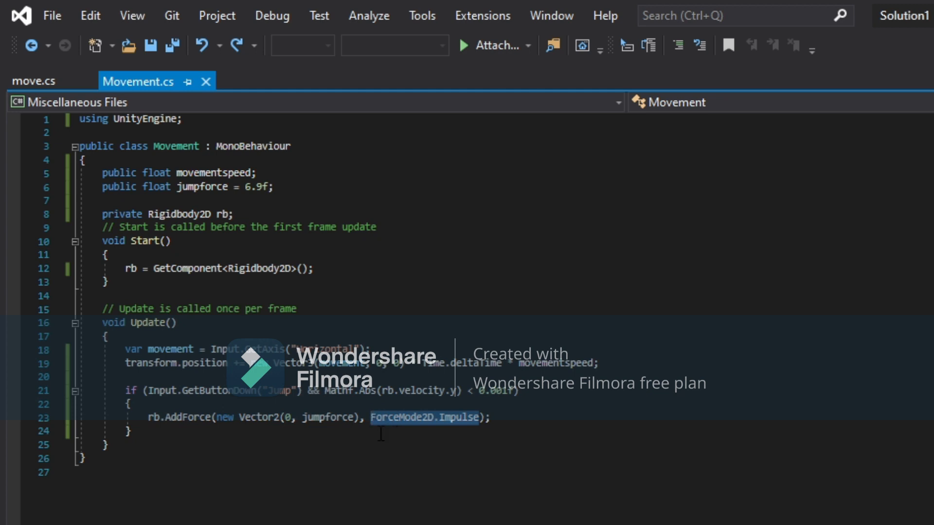
{"action": "left_click", "coordinate": [373, 421]}
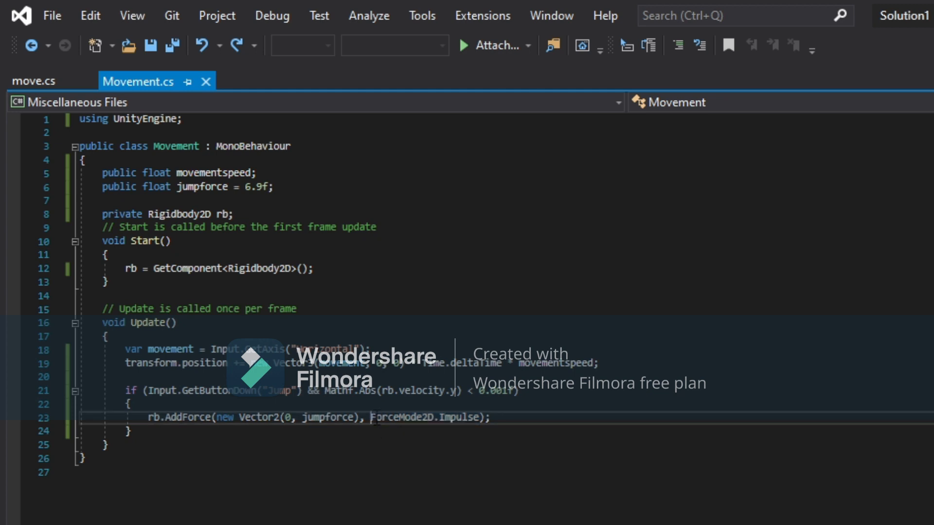
{"action": "left_click_drag", "start_coordinate": [371, 419], "coordinate": [488, 419]}
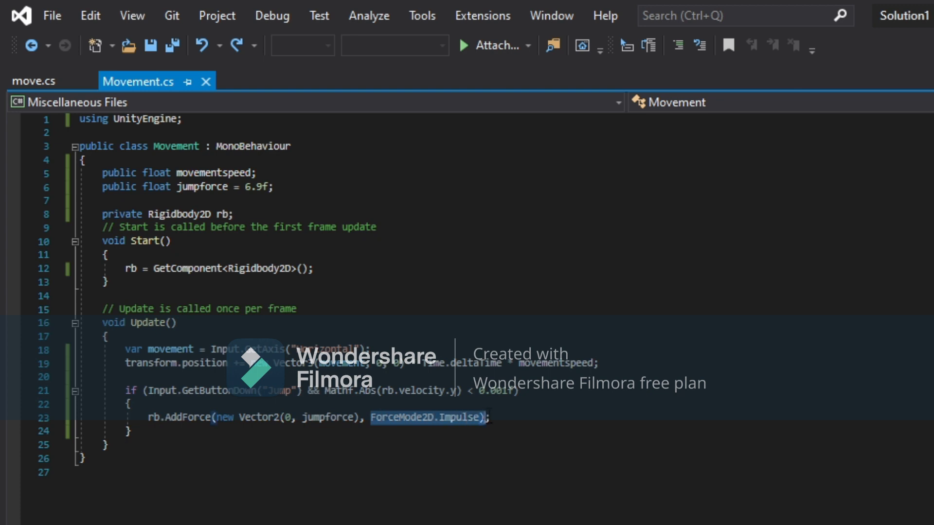
{"action": "left_click", "coordinate": [497, 421]}
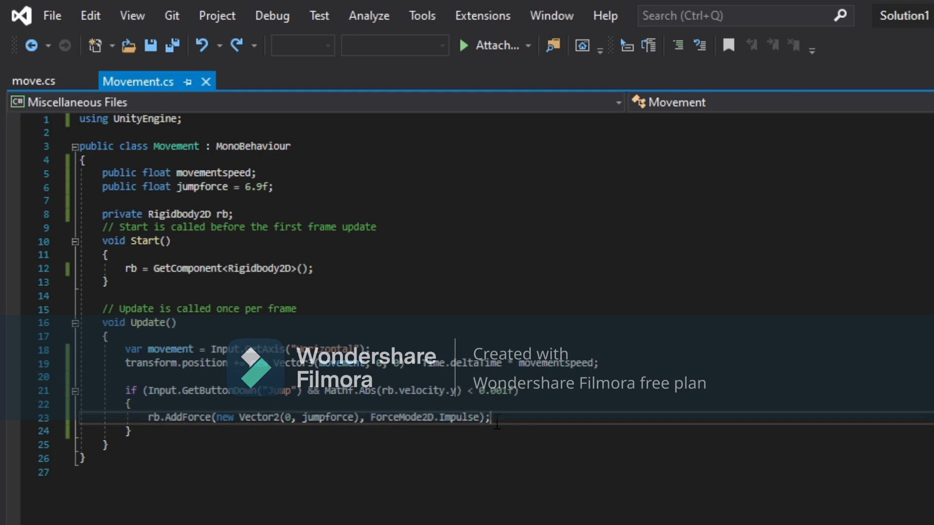
Examine the Mathf.Abs(rb.velocity.y) part of the jump condition in Update, including the rb reference and its velocity
{"action": "right_click", "coordinate": [165, 416]}
{"action": "left_click", "coordinate": [442, 378]}
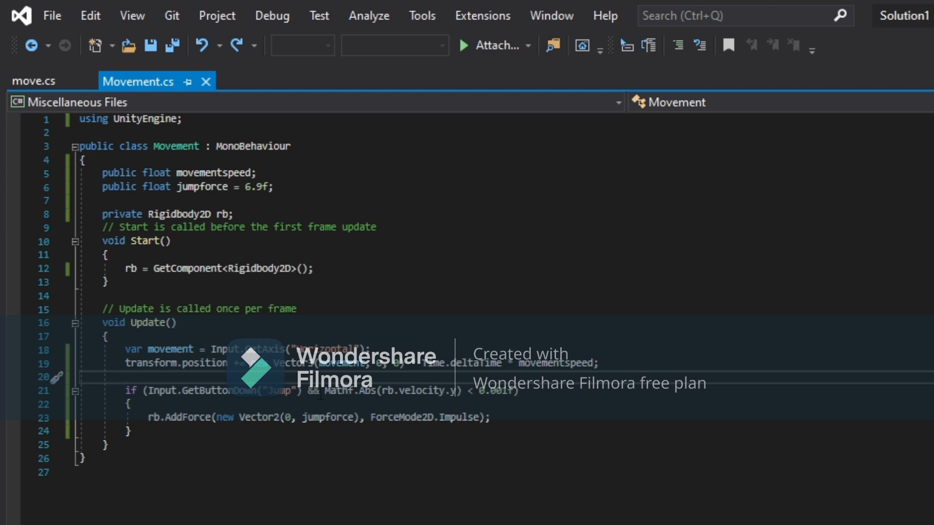
{"action": "left_click_drag", "start_coordinate": [310, 391], "coordinate": [544, 394]}
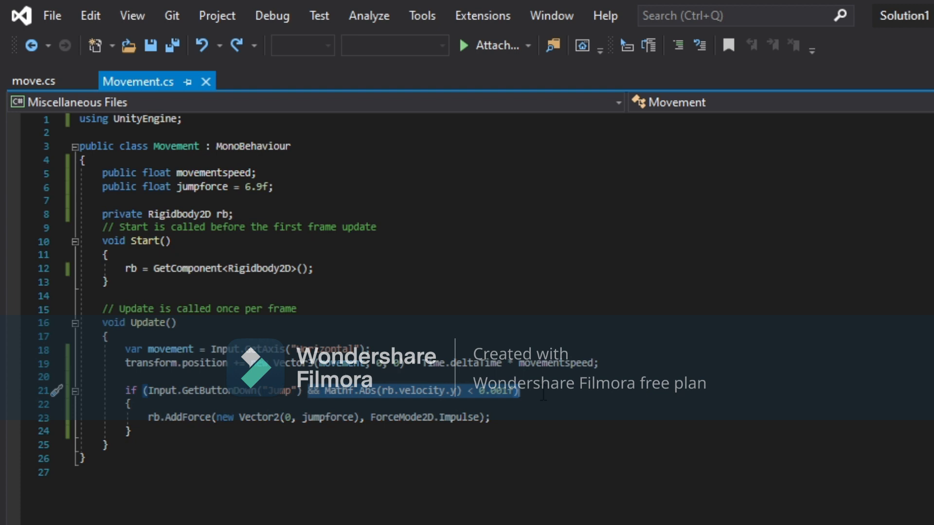
{"action": "left_click", "coordinate": [325, 392]}
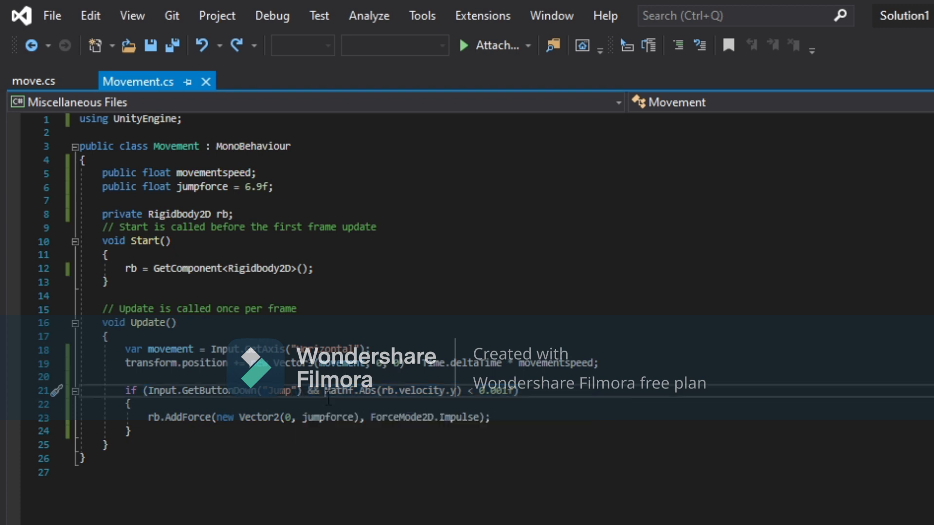
{"action": "double_click", "coordinate": [331, 393]}
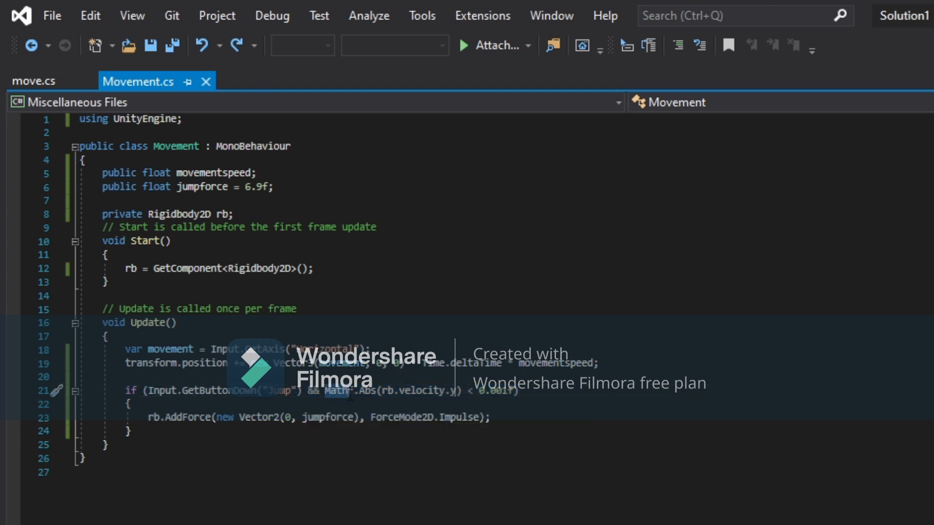
{"action": "left_click", "coordinate": [383, 392]}
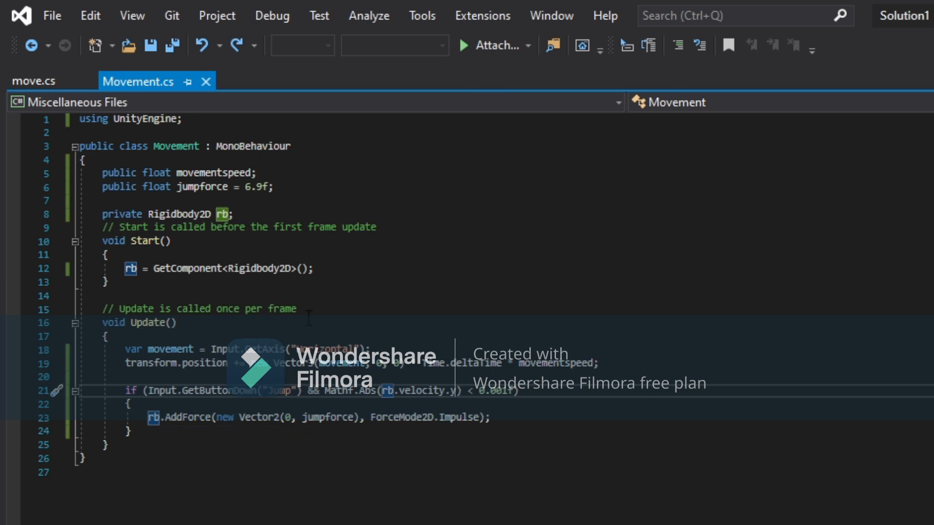
{"action": "left_click", "coordinate": [399, 390]}
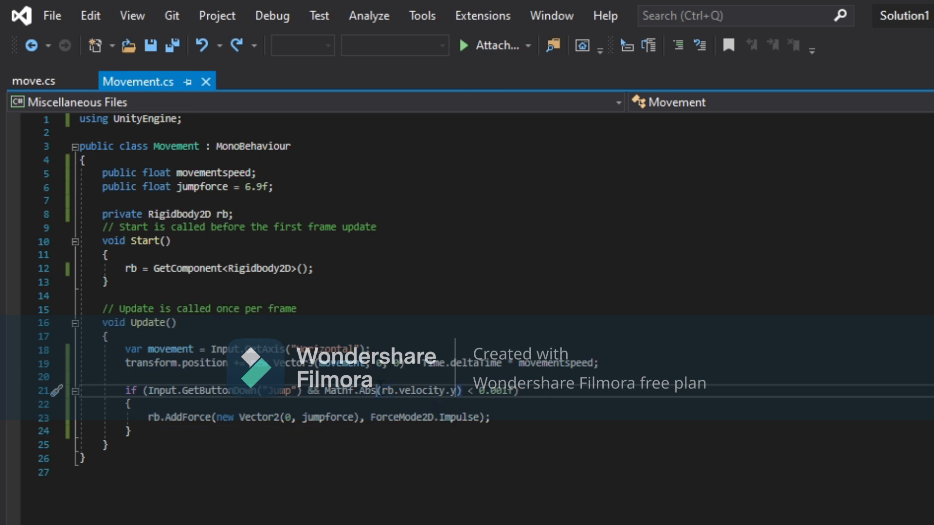
{"action": "left_click_drag", "start_coordinate": [383, 393], "coordinate": [459, 395]}
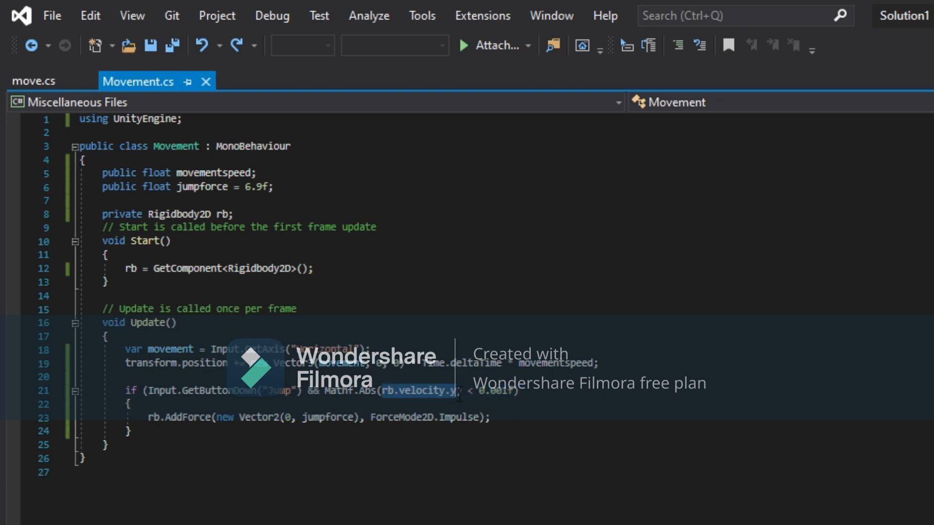
{"action": "left_click_drag", "start_coordinate": [324, 393], "coordinate": [379, 395]}
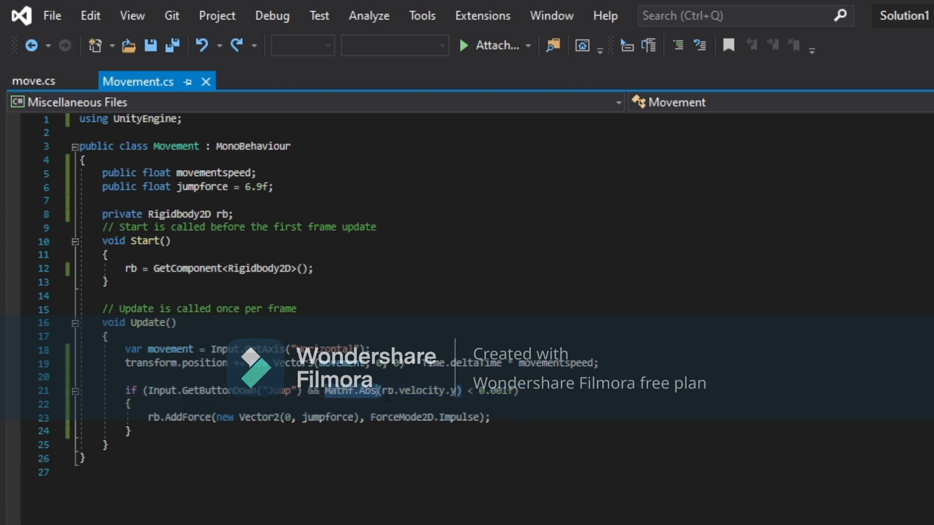
{"action": "left_click_drag", "start_coordinate": [150, 380], "coordinate": [379, 383]}
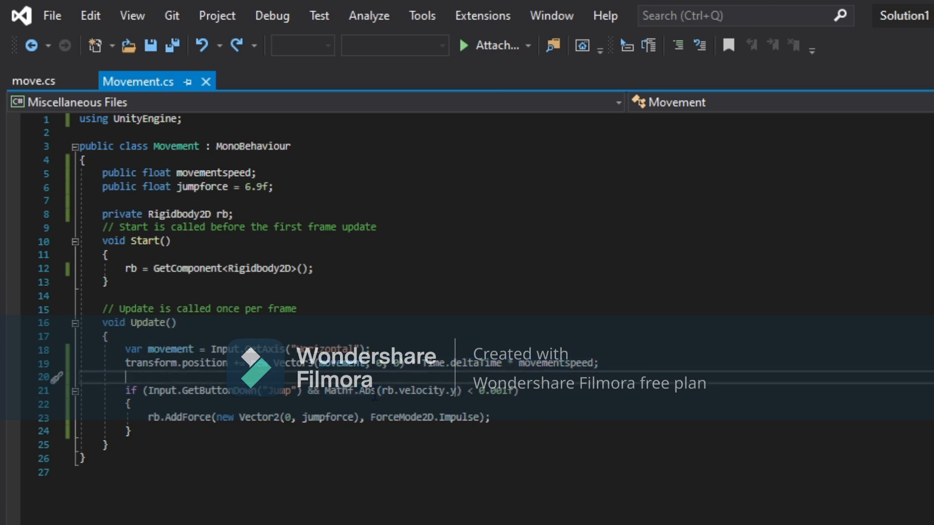
{"action": "left_click_drag", "start_coordinate": [332, 393], "coordinate": [377, 396]}
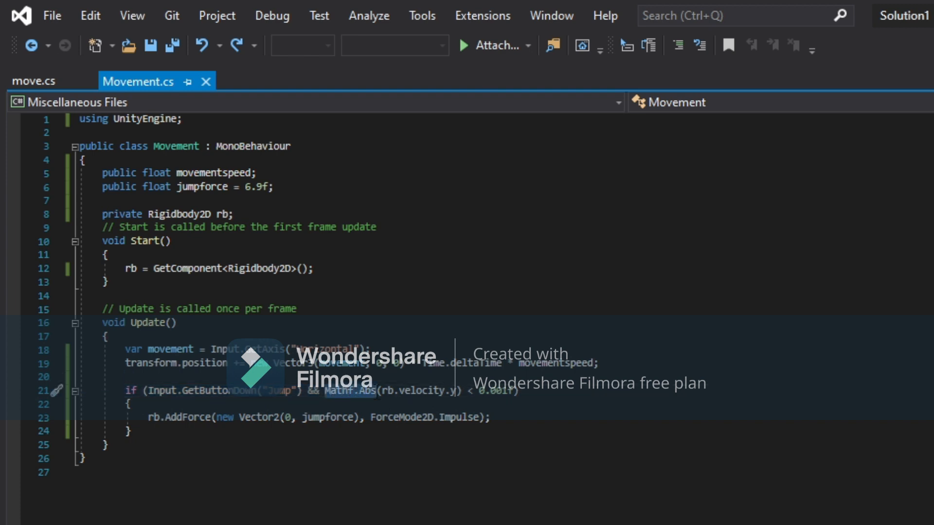
{"action": "left_click", "coordinate": [383, 394]}
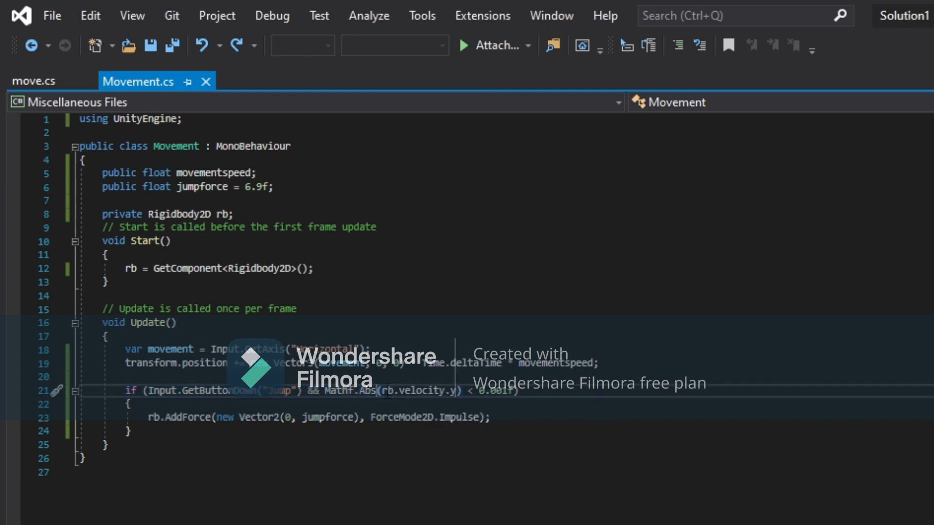
{"action": "left_click_drag", "start_coordinate": [383, 392], "coordinate": [394, 392]}
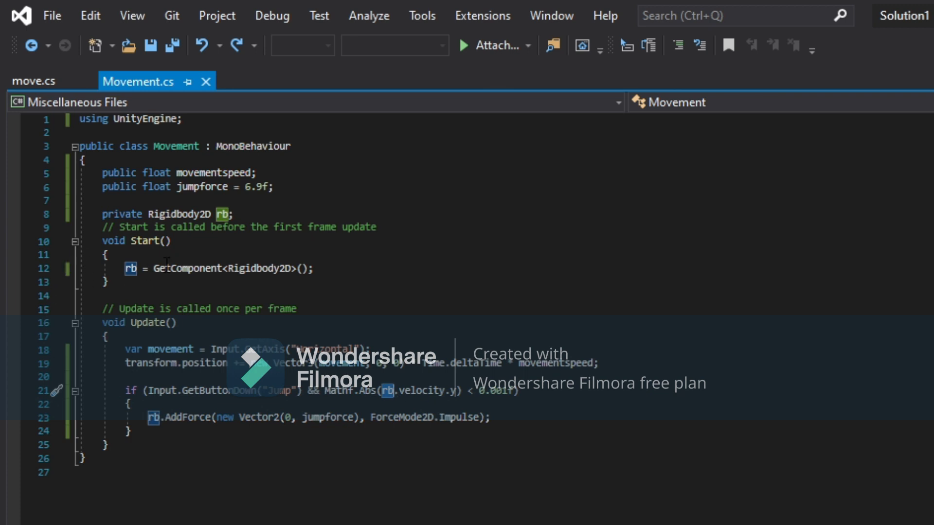
{"action": "left_click_drag", "start_coordinate": [406, 390], "coordinate": [441, 394]}
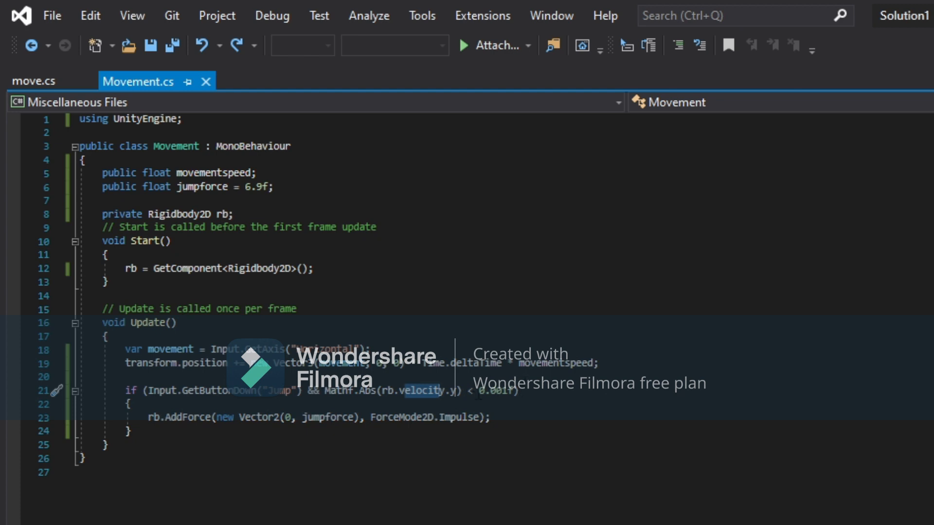
Examine the less-than comparison against 0.001f, its float suffix and the complete jump if condition
{"action": "left_click", "coordinate": [476, 394]}
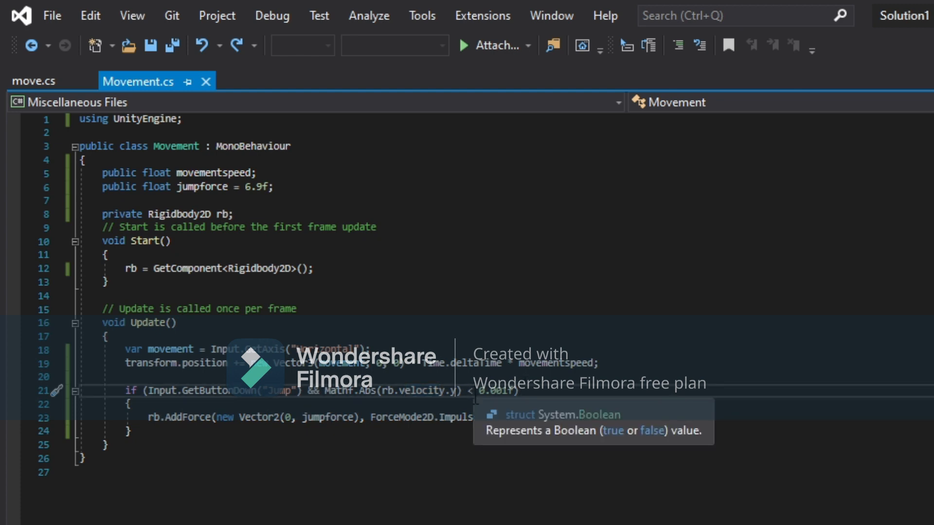
{"action": "left_click_drag", "start_coordinate": [469, 397], "coordinate": [475, 398]}
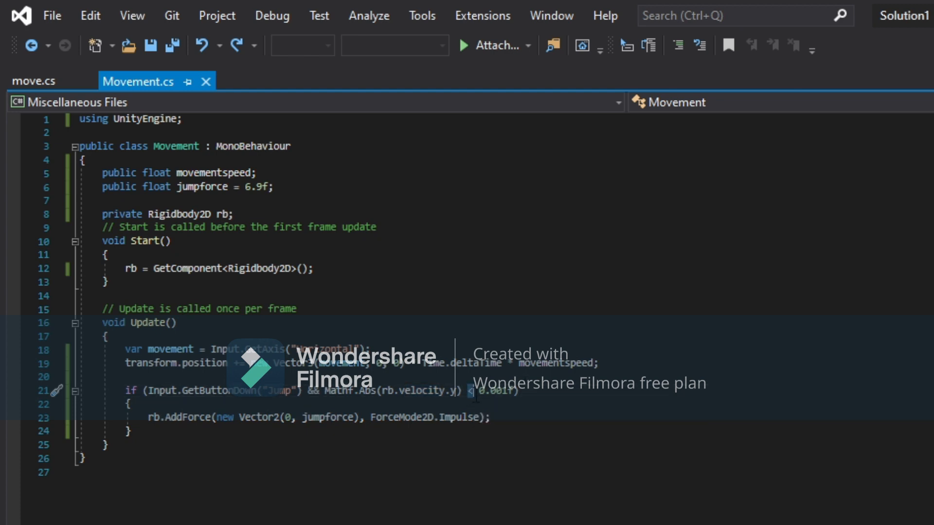
{"action": "left_click", "coordinate": [476, 398]}
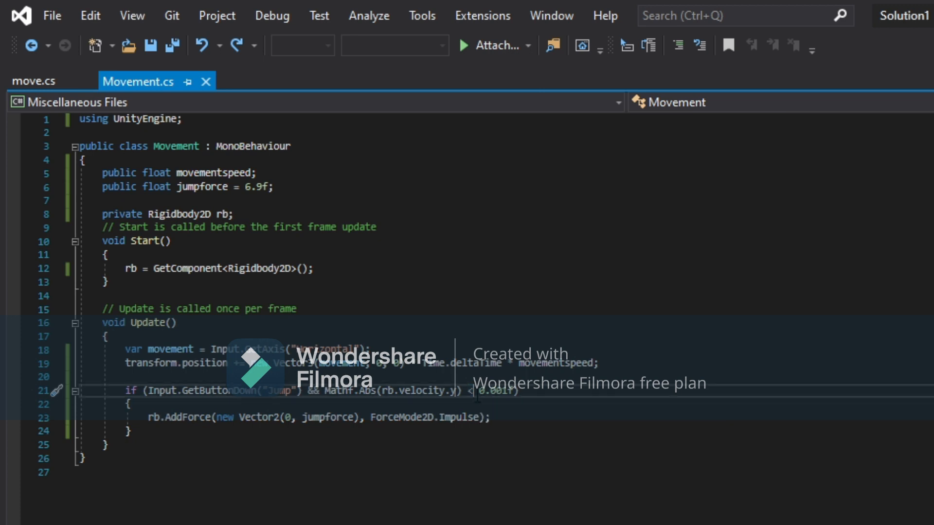
{"action": "left_click_drag", "start_coordinate": [480, 397], "coordinate": [515, 396]}
{"action": "left_click", "coordinate": [496, 417]}
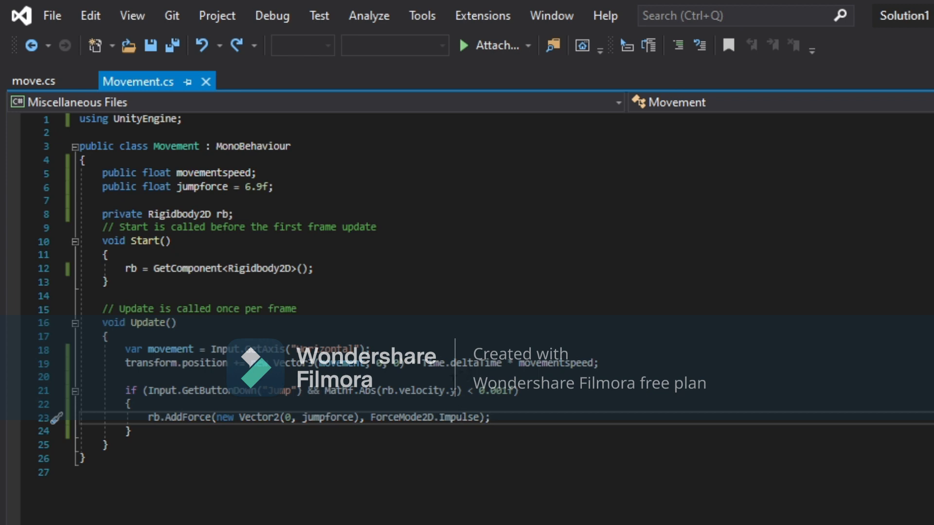
{"action": "left_click_drag", "start_coordinate": [468, 391], "coordinate": [514, 390]}
{"action": "left_click", "coordinate": [529, 397]}
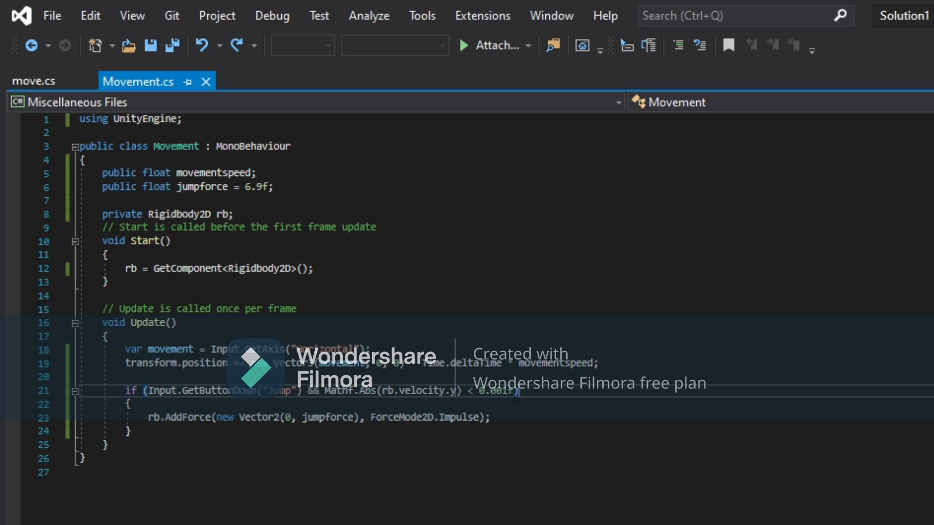
{"action": "left_click", "coordinate": [463, 392]}
{"action": "left_click", "coordinate": [535, 394]}
{"action": "mouse_move", "coordinate": [513, 395]}
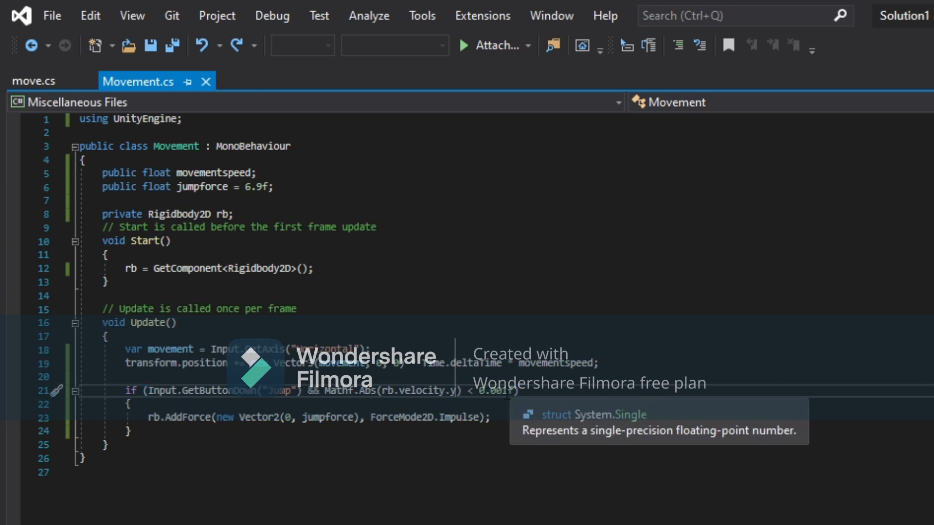
{"action": "double_click", "coordinate": [510, 392]}
{"action": "left_click_drag", "start_coordinate": [516, 392], "coordinate": [127, 387]}
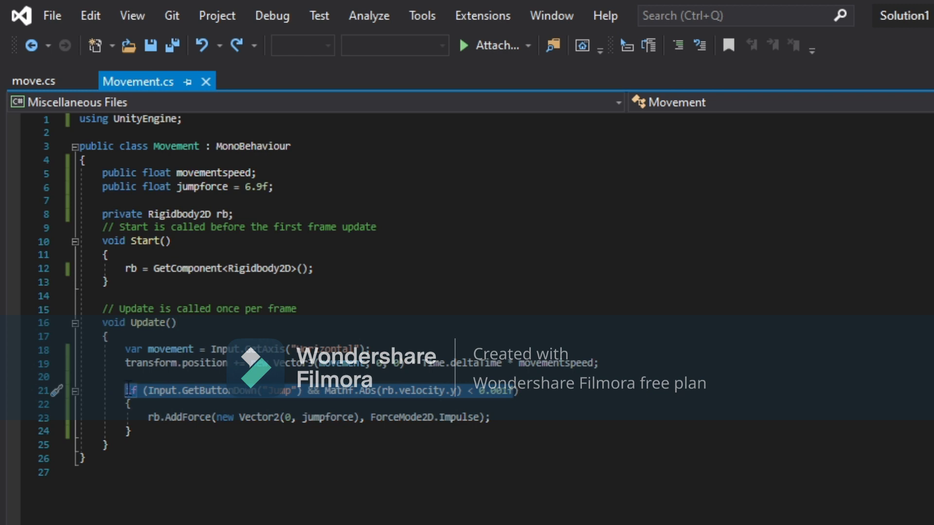
Remove the f suffix from the jumpforce value, save the script, and check the Console in Unity for errors
{"action": "left_click", "coordinate": [268, 187]}
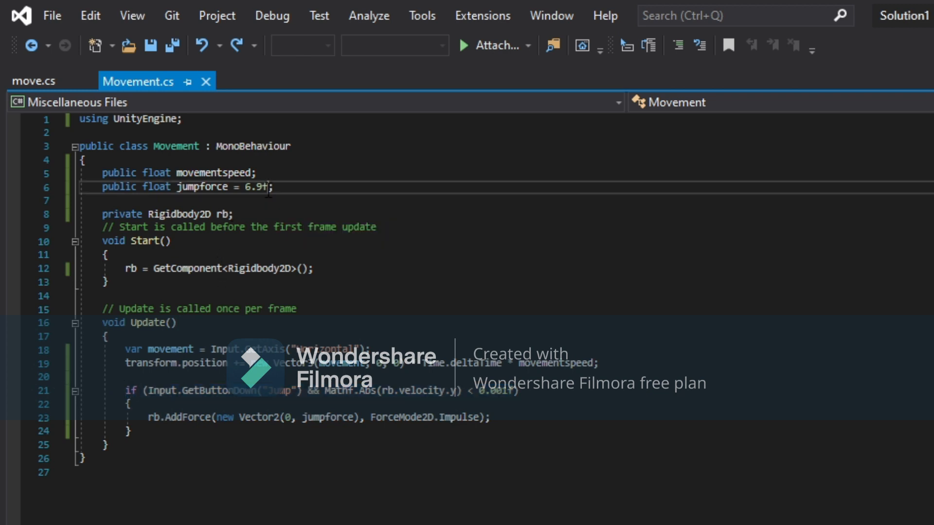
{"action": "key", "text": "BackSpace"}
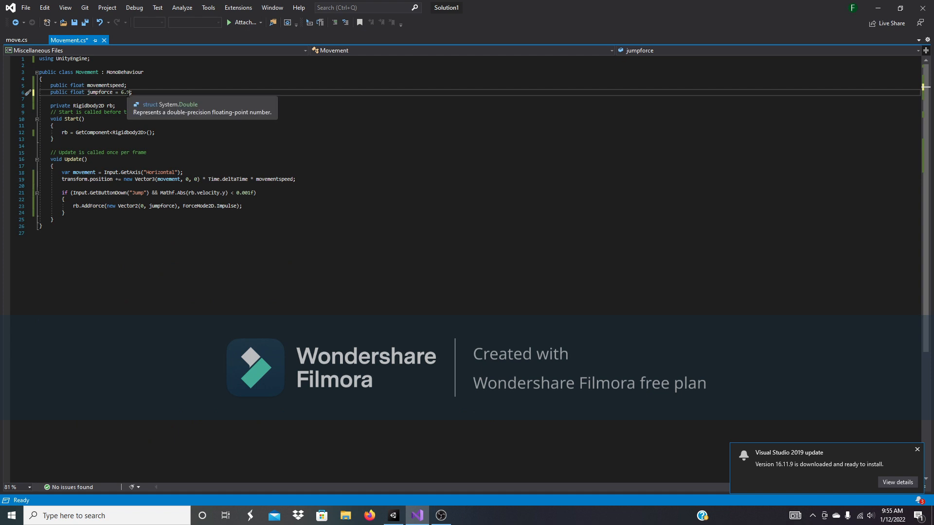
{"action": "key", "text": "ctrl+s"}
{"action": "left_click", "coordinate": [393, 516]}
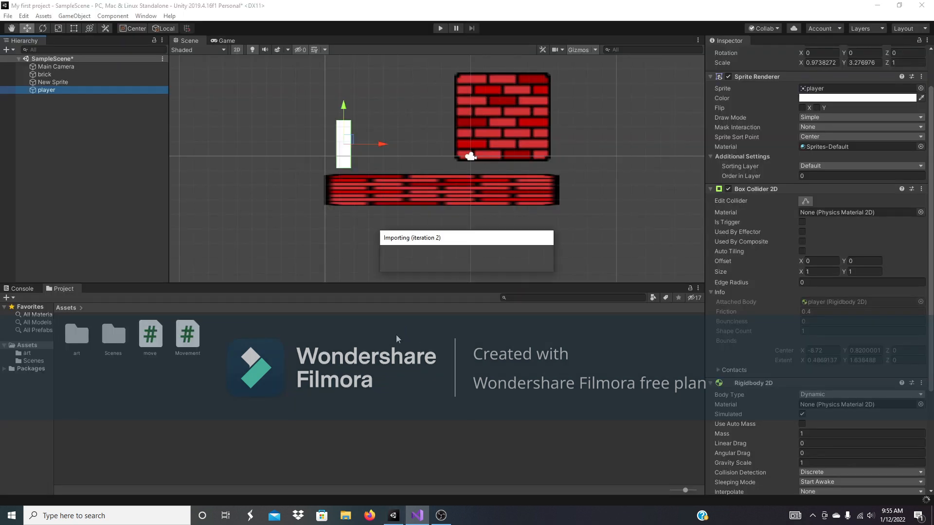
{"action": "left_click", "coordinate": [23, 288]}
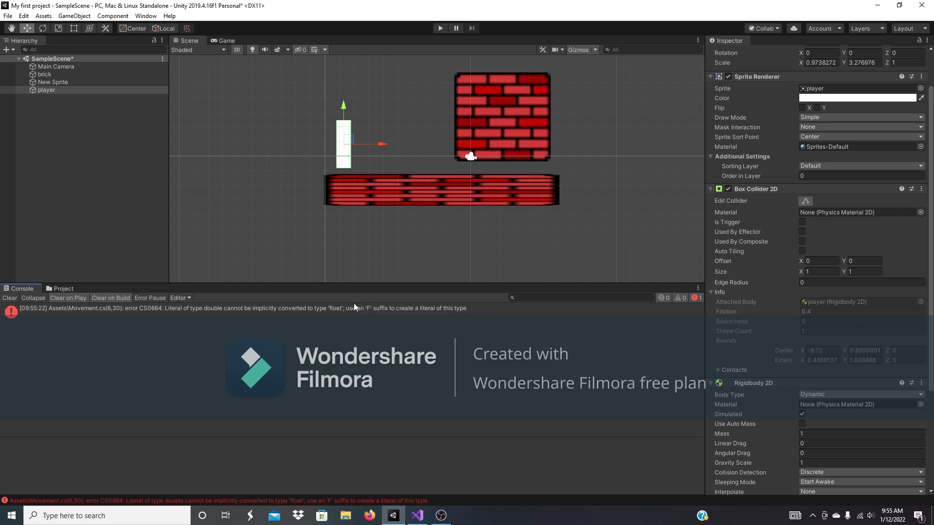
Restore jumpforce to 6.9f in Visual Studio, and inspect the double-to-float error entry in Unity's Console
{"action": "mouse_move", "coordinate": [416, 518]}
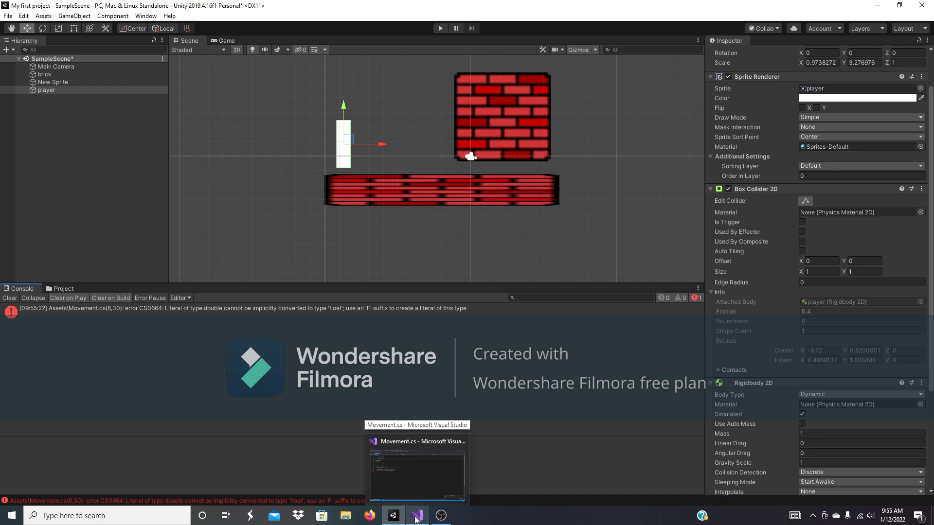
{"action": "left_click", "coordinate": [416, 516]}
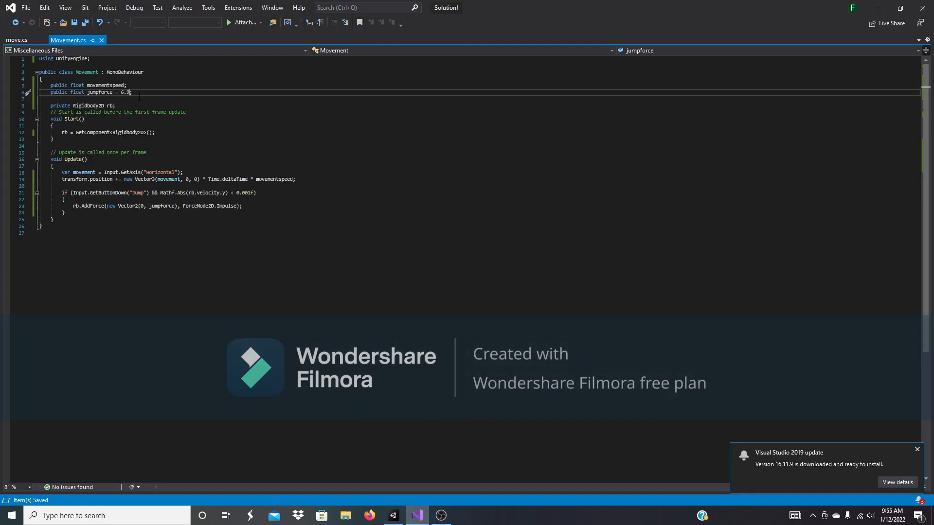
{"action": "type", "text": "f"}
{"action": "key", "text": "alt+Tab"}
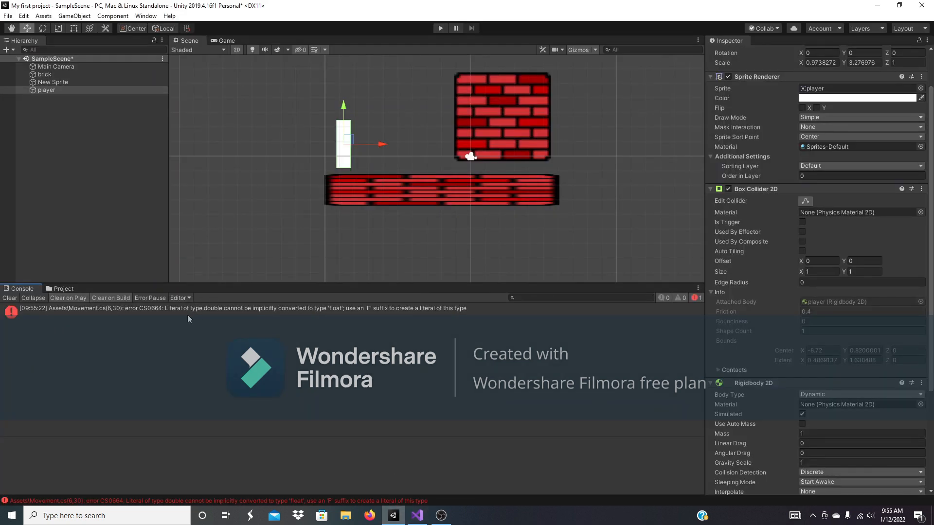
{"action": "left_click", "coordinate": [174, 309]}
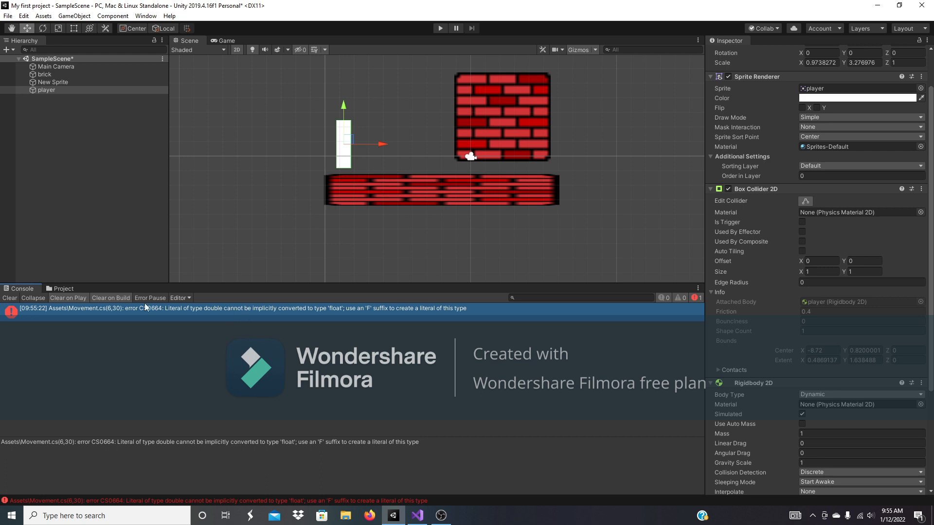
{"action": "left_click", "coordinate": [62, 289]}
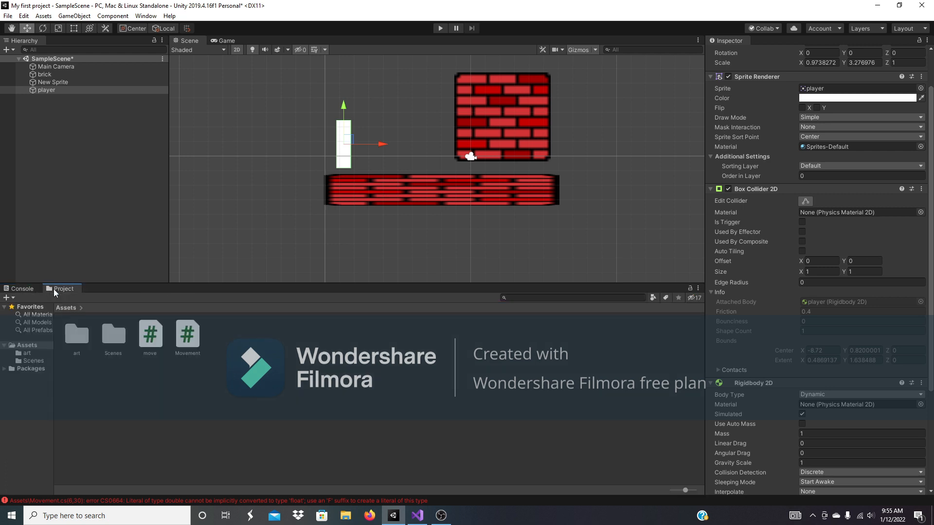
Save the Movement script in Visual Studio and return to Unity so it recompiles
{"action": "key", "text": "alt+Tab"}
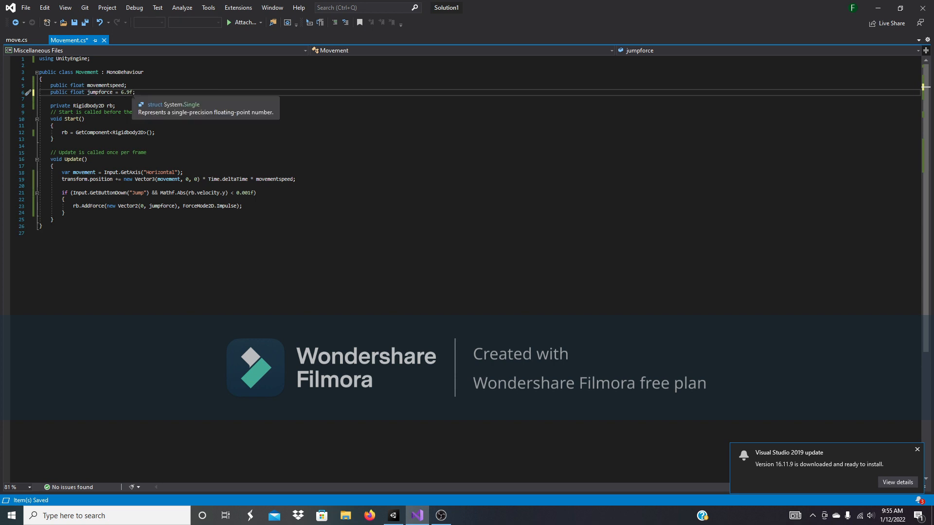
{"action": "left_click", "coordinate": [216, 161]}
{"action": "key", "text": "ctrl+s"}
{"action": "left_click", "coordinate": [393, 515]}
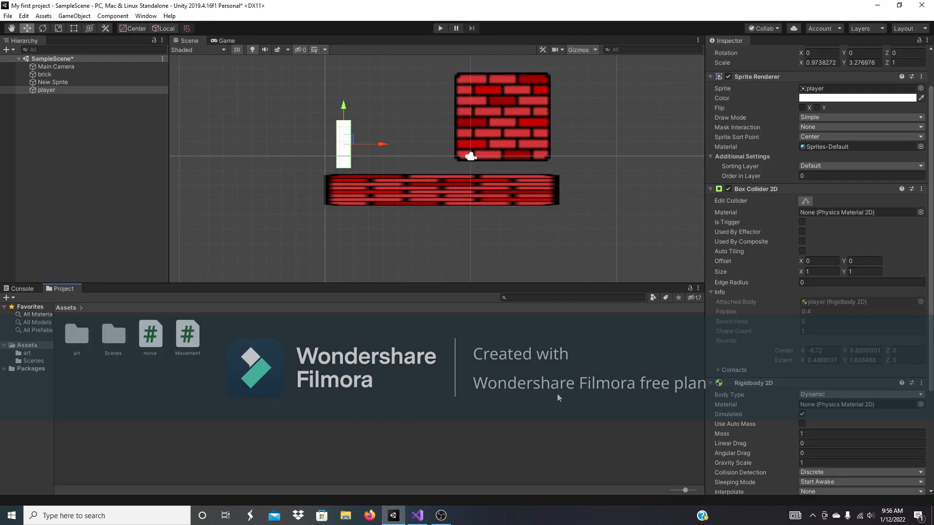
{"action": "scroll", "coordinate": [739, 365], "scroll_direction": "down", "scroll_amount": 10}
{"action": "left_click", "coordinate": [417, 516]}
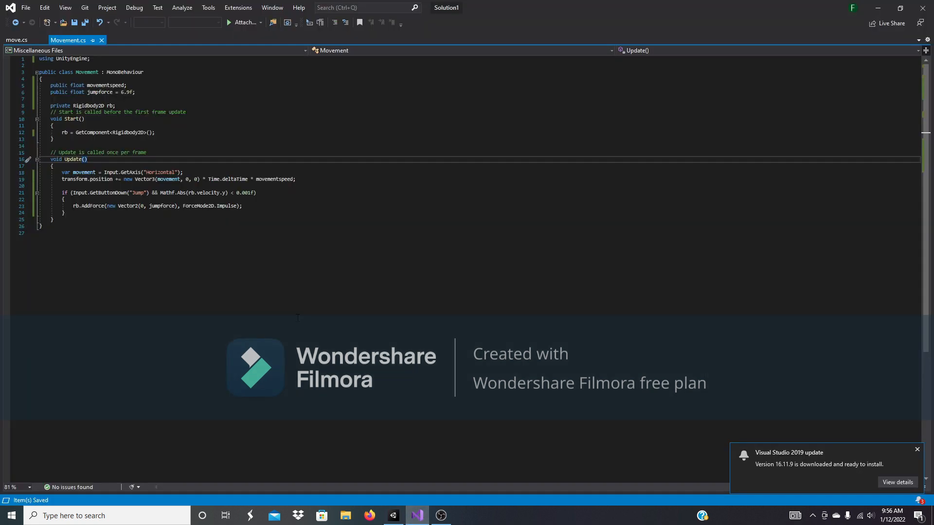
{"action": "left_click_drag", "start_coordinate": [112, 222], "coordinate": [86, 200]}
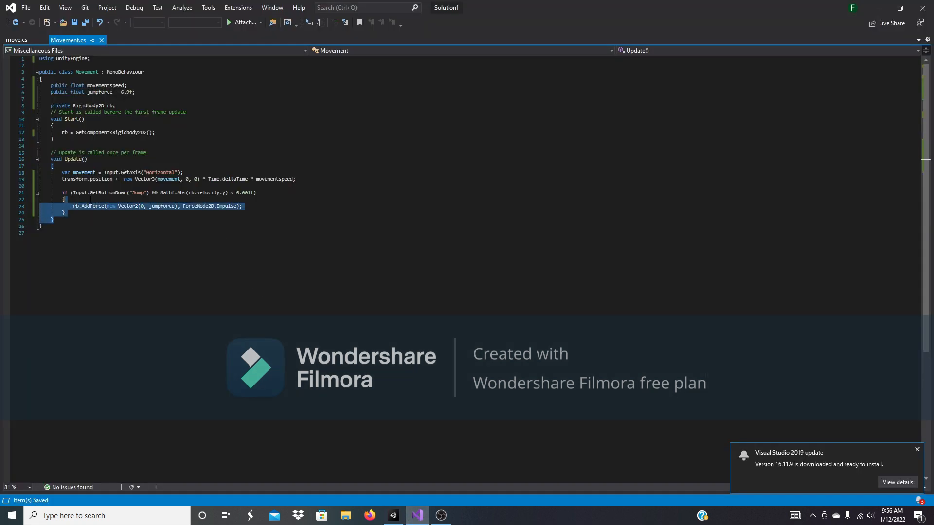
{"action": "right_click", "coordinate": [86, 200]}
{"action": "left_click", "coordinate": [35, 211]}
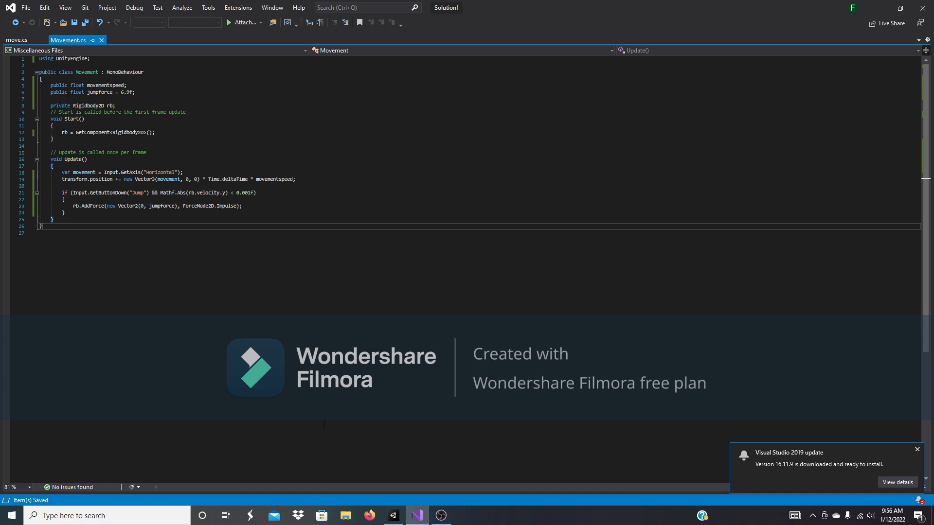
Switch to Unity and run the game, moving the player right to push the brick block off the platform
{"action": "left_click", "coordinate": [394, 515]}
{"action": "left_click", "coordinate": [445, 118]}
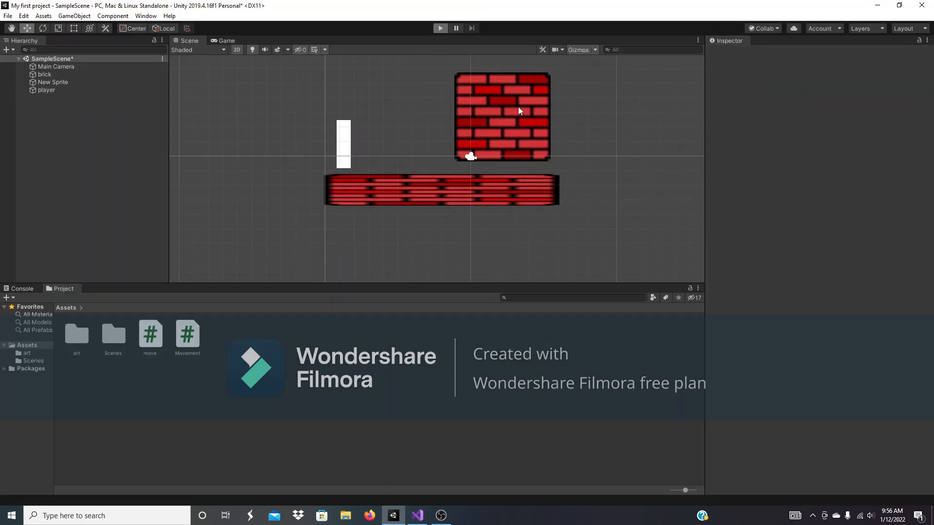
{"action": "key", "text": "d"}
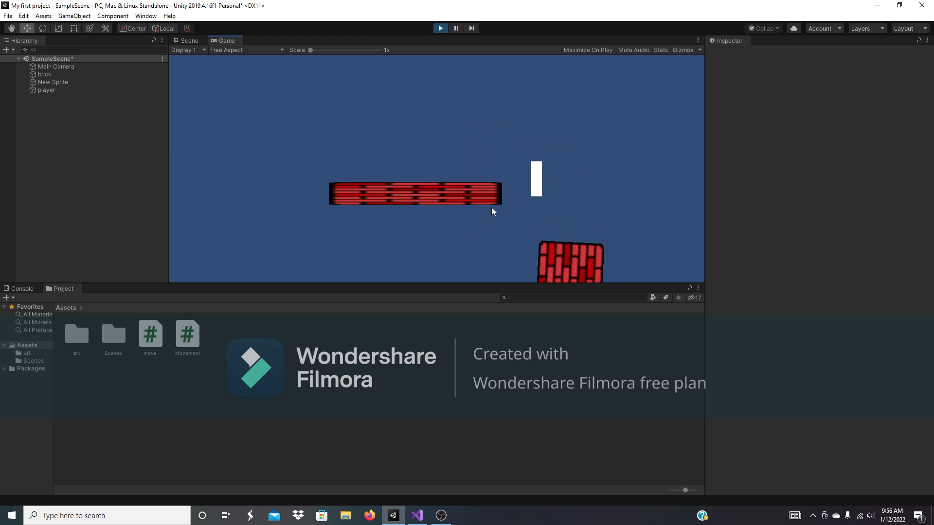
Look for the fallen brick block below the platform in the Scene view while the game runs, and stop the game
{"action": "left_click", "coordinate": [179, 40]}
{"action": "scroll", "coordinate": [535, 168], "scroll_direction": "down", "scroll_amount": 4}
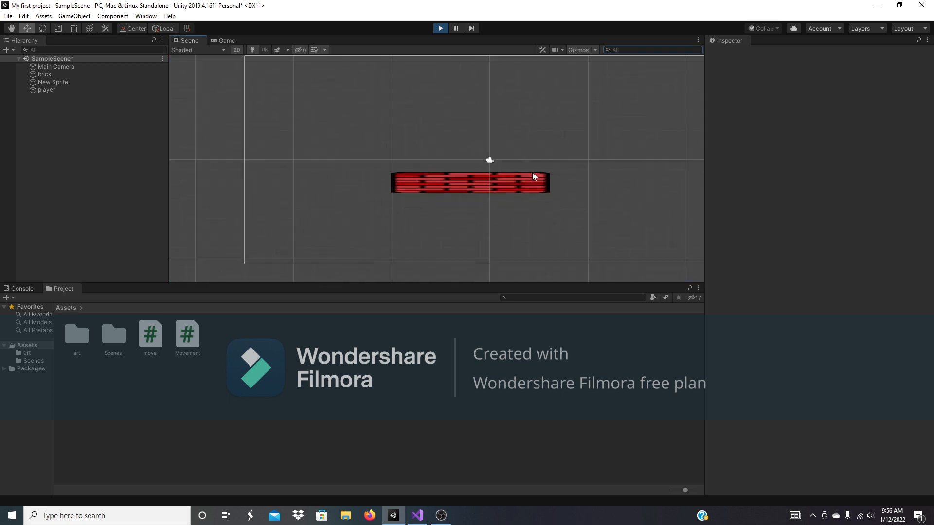
{"action": "scroll", "coordinate": [553, 152], "scroll_direction": "down", "scroll_amount": 10}
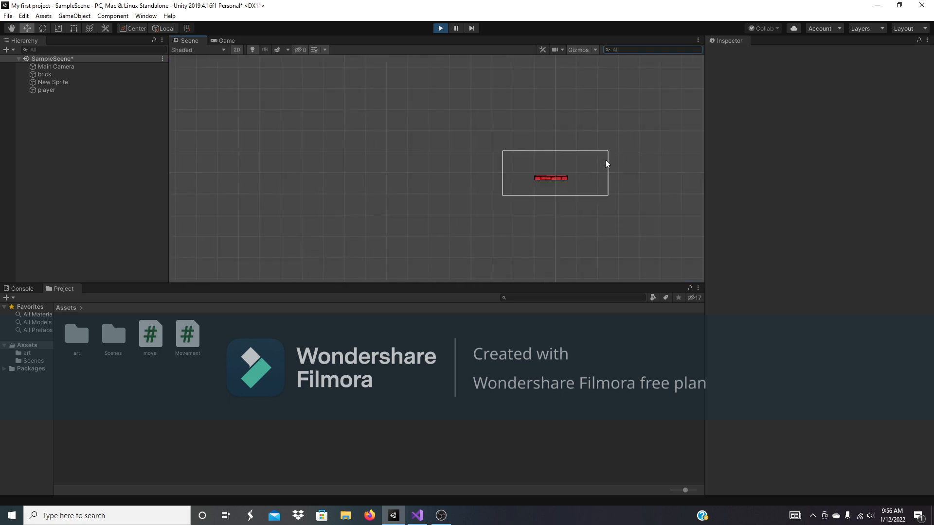
{"action": "left_click", "coordinate": [546, 508]}
{"action": "scroll", "coordinate": [502, 224], "scroll_direction": "down", "scroll_amount": 12}
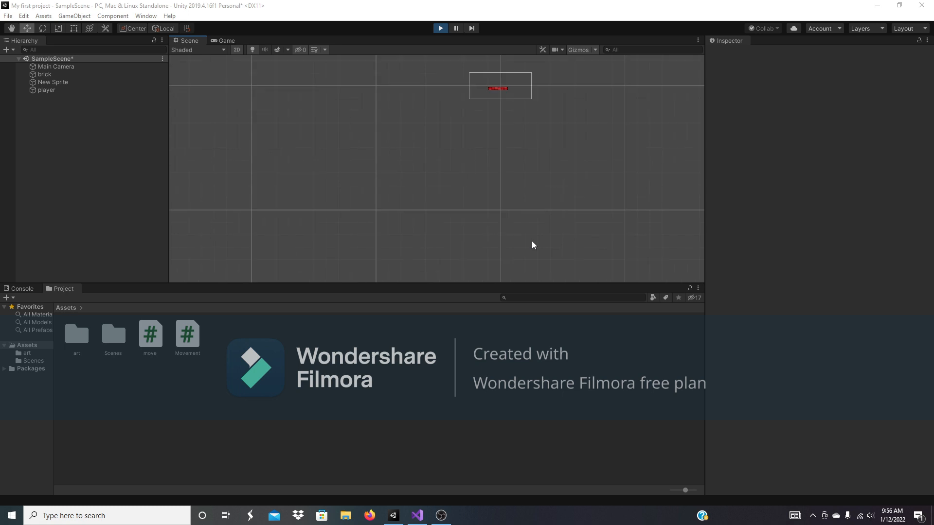
{"action": "middle_click_drag", "start_coordinate": [538, 244], "coordinate": [540, 97]}
{"action": "scroll", "coordinate": [528, 158], "scroll_direction": "down", "scroll_amount": 4}
{"action": "middle_click_drag", "start_coordinate": [529, 157], "coordinate": [521, 38]}
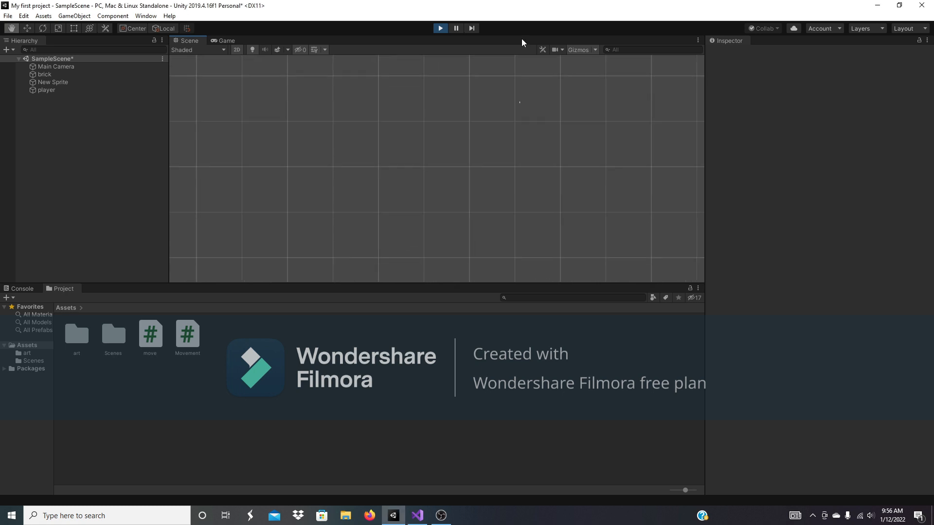
{"action": "scroll", "coordinate": [529, 156], "scroll_direction": "up", "scroll_amount": 5}
{"action": "left_click", "coordinate": [439, 27]}
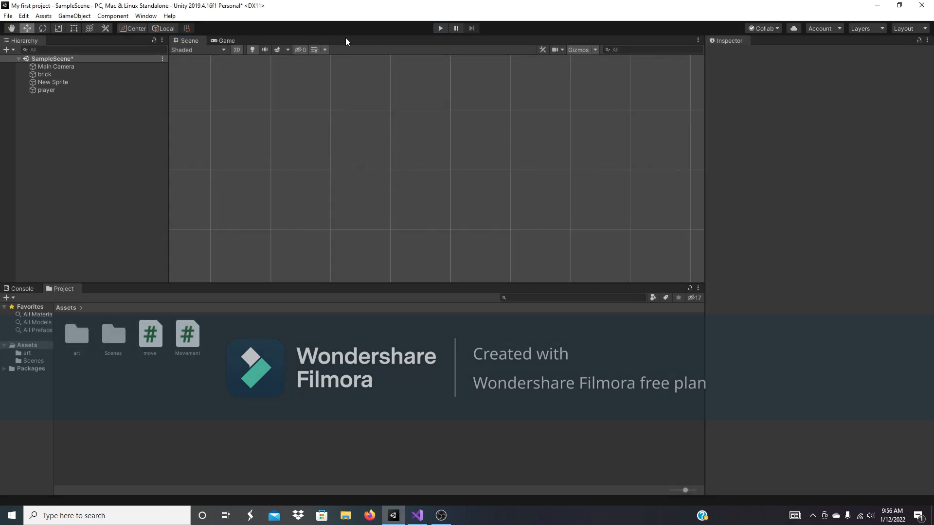
Play-test the game with Maximize On Play enabled, pushing the brick block off the platform and jumping, and stop it
{"action": "left_click", "coordinate": [226, 41]}
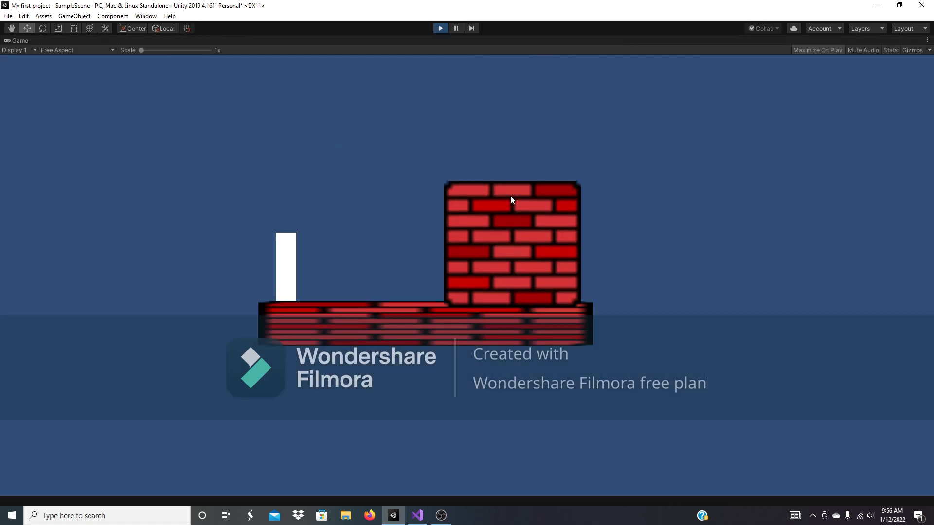
{"action": "key", "text": "d"}
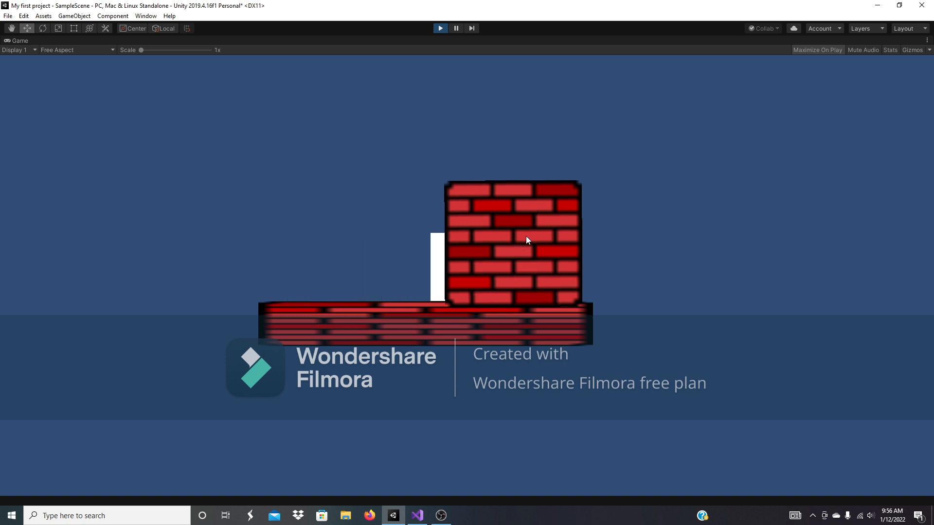
{"action": "key", "text": "space"}
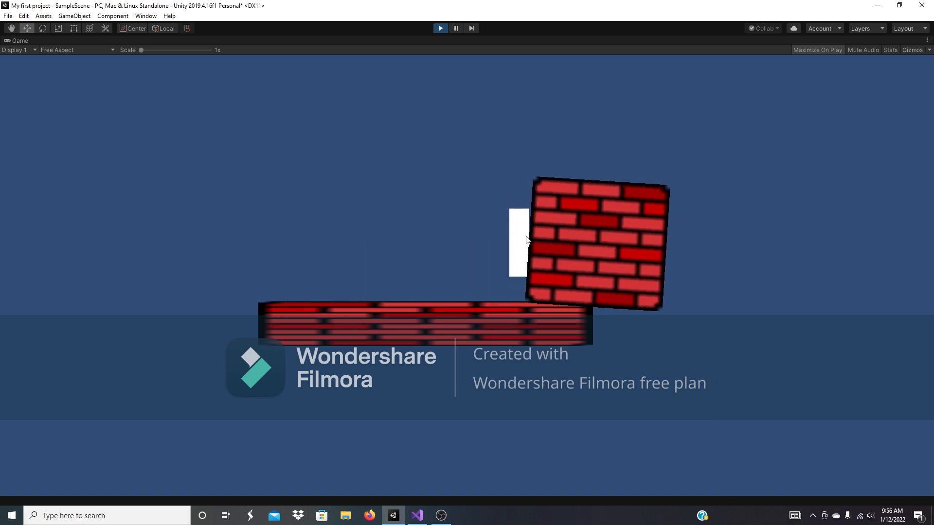
{"action": "key", "text": "a"}
{"action": "key", "text": "space"}
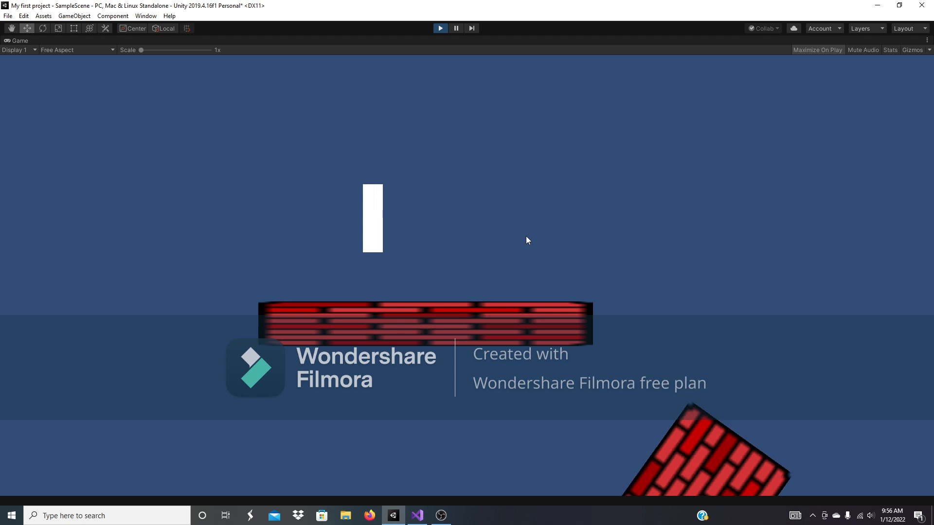
{"action": "left_click", "coordinate": [437, 28]}
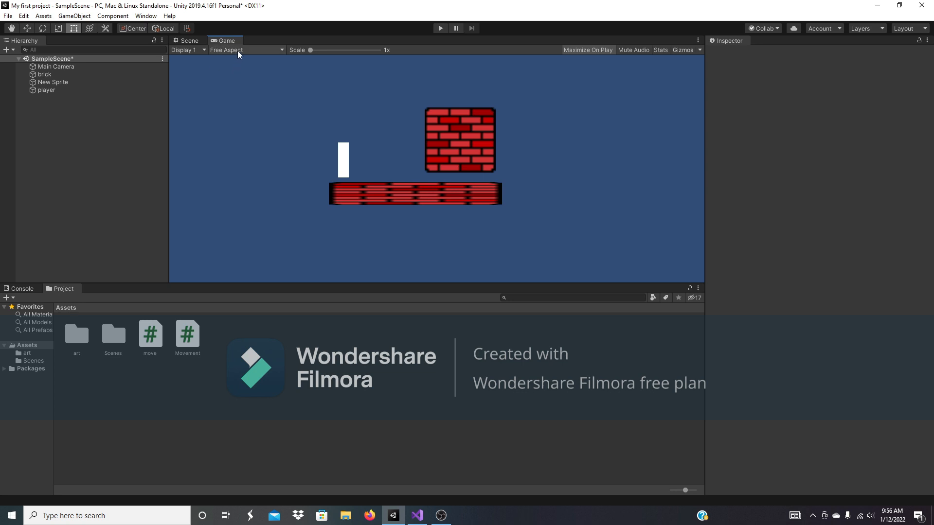
Return to the Scene view and examine the player, platform and brick block layout inside the camera frame
{"action": "left_click", "coordinate": [191, 41]}
{"action": "left_click", "coordinate": [229, 41]}
{"action": "left_click", "coordinate": [190, 41]}
{"action": "middle_click_drag", "start_coordinate": [491, 146], "coordinate": [465, 200]}
{"action": "scroll", "coordinate": [457, 214], "scroll_direction": "up", "scroll_amount": 2}
{"action": "scroll", "coordinate": [455, 225], "scroll_direction": "up", "scroll_amount": 5}
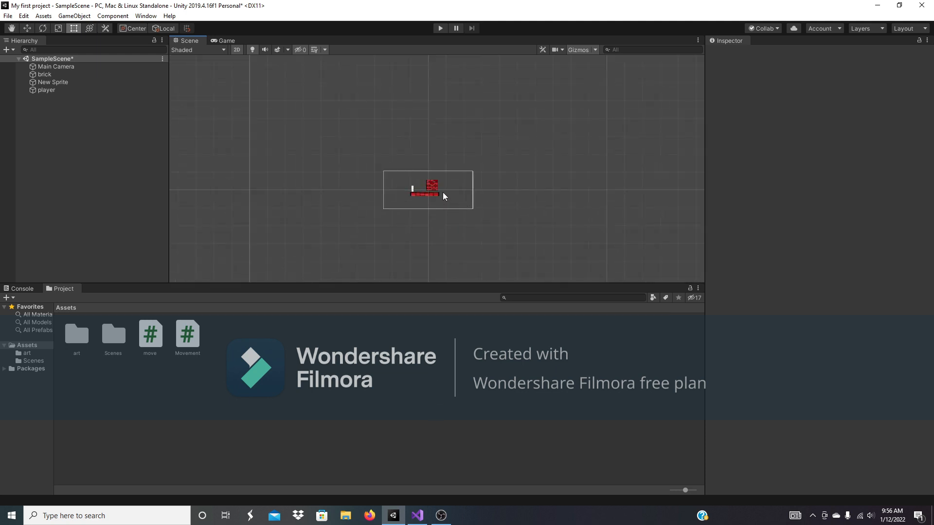
{"action": "left_click", "coordinate": [419, 205]}
{"action": "scroll", "coordinate": [403, 210], "scroll_direction": "up", "scroll_amount": 2}
{"action": "left_click", "coordinate": [440, 216]}
{"action": "scroll", "coordinate": [437, 219], "scroll_direction": "up", "scroll_amount": 2}
{"action": "scroll", "coordinate": [459, 241], "scroll_direction": "up", "scroll_amount": 2}
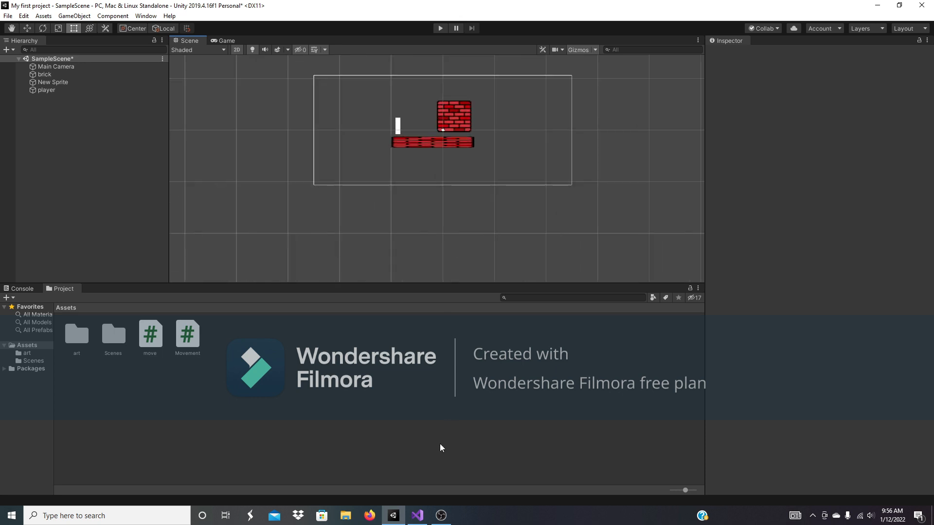
{"action": "key", "text": "q"}
Inspect the components of the robot player, the ground Tilemap and the brick block in the updated scene
{"action": "scroll", "coordinate": [438, 207], "scroll_direction": "up", "scroll_amount": 3}
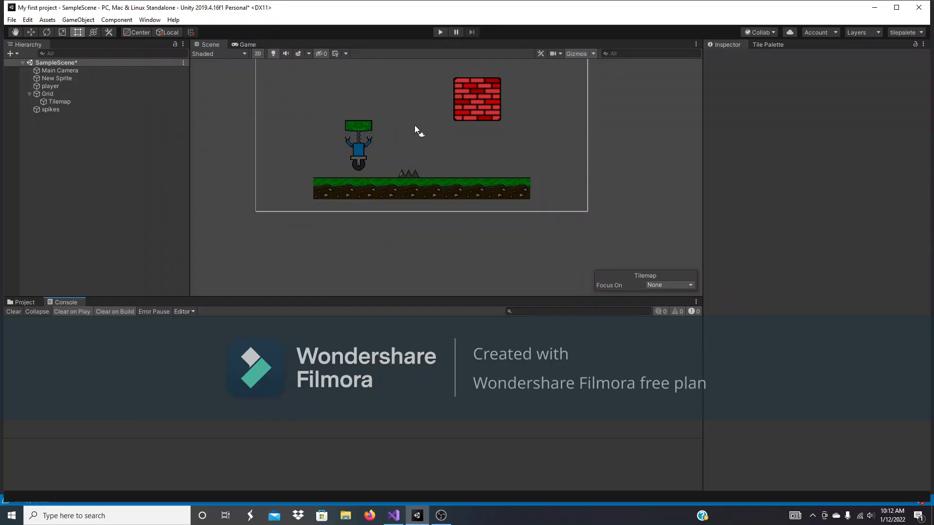
{"action": "scroll", "coordinate": [420, 175], "scroll_direction": "up", "scroll_amount": 2}
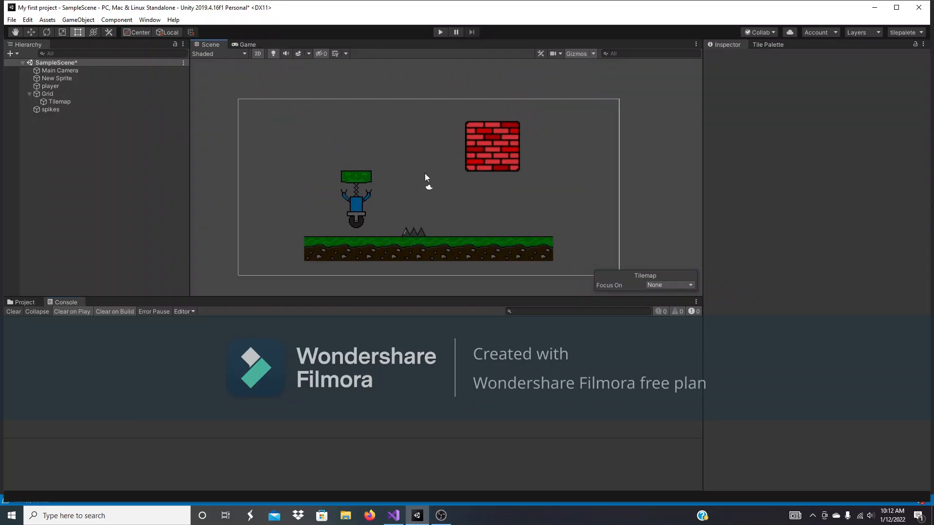
{"action": "middle_click_drag", "start_coordinate": [424, 159], "coordinate": [424, 143]}
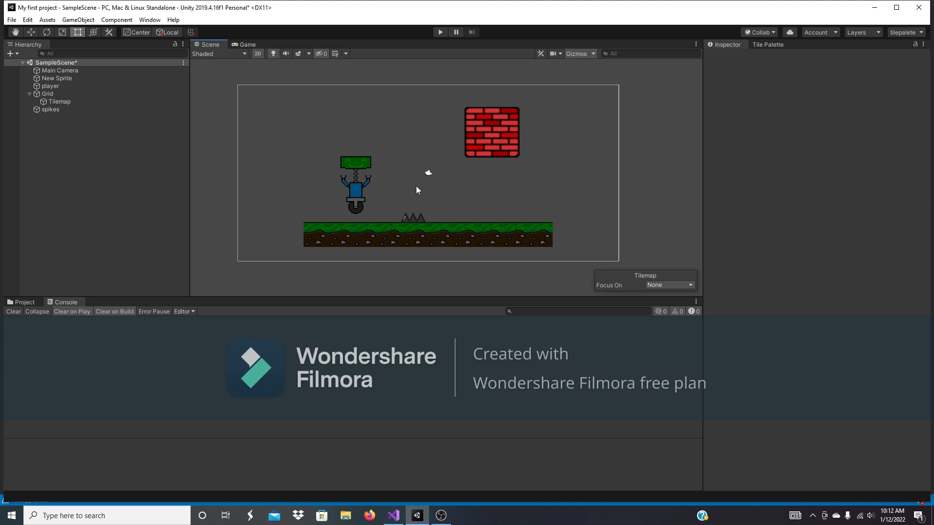
{"action": "middle_click_drag", "start_coordinate": [446, 194], "coordinate": [480, 200]}
{"action": "scroll", "coordinate": [464, 212], "scroll_direction": "down", "scroll_amount": 2}
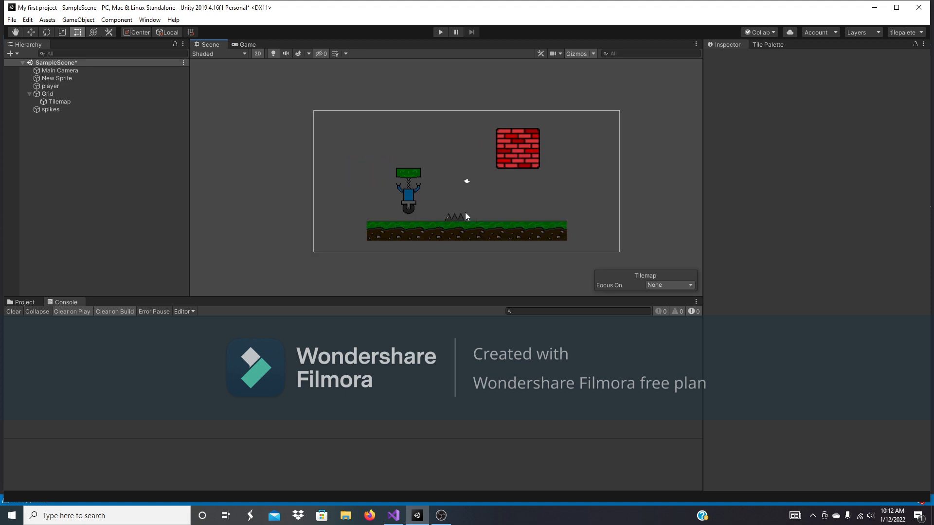
{"action": "left_click", "coordinate": [399, 197]}
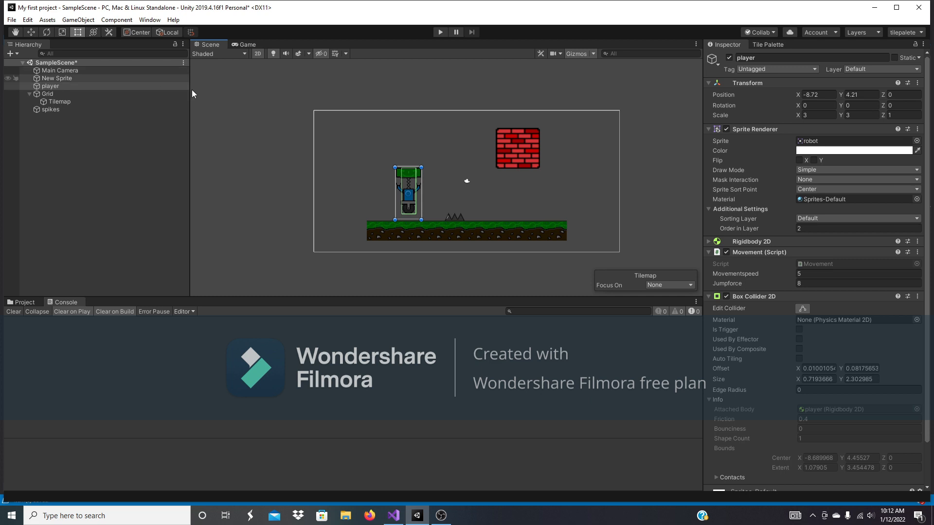
{"action": "scroll", "coordinate": [404, 180], "scroll_direction": "up", "scroll_amount": 4}
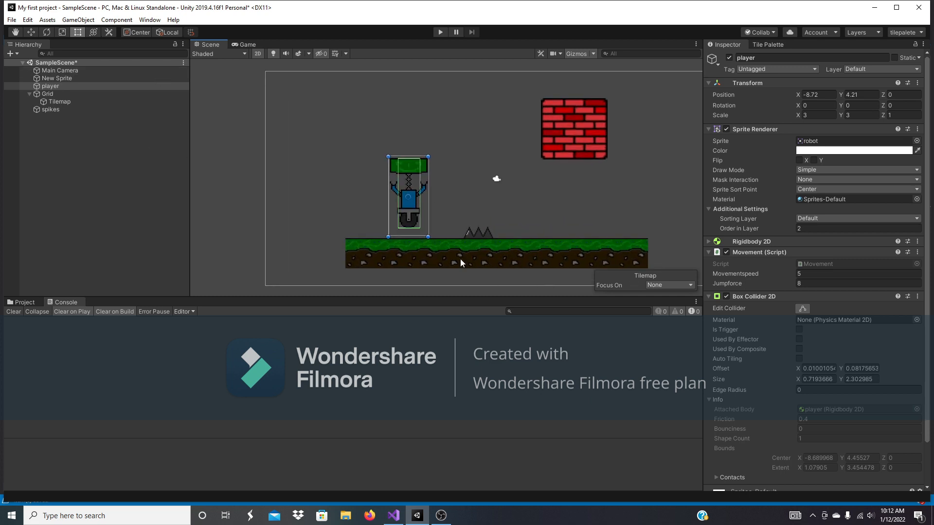
{"action": "left_click", "coordinate": [507, 252]}
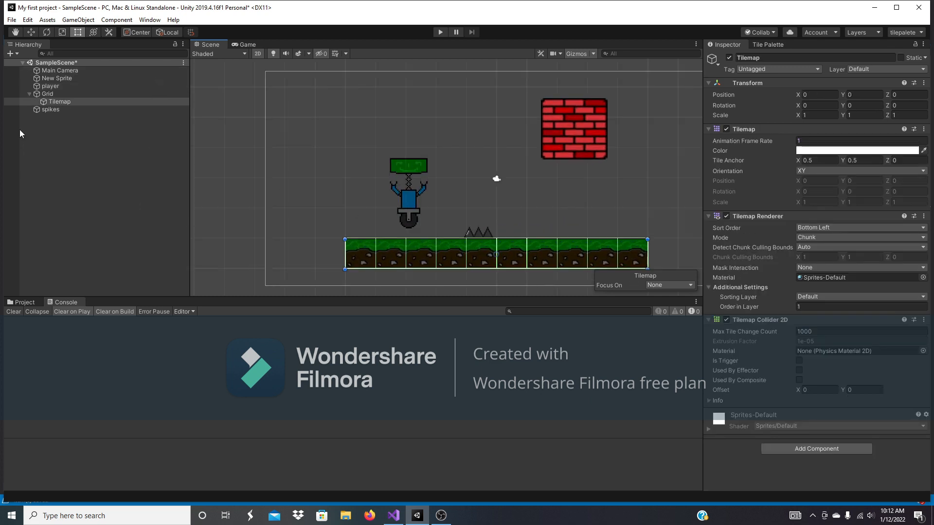
{"action": "left_click", "coordinate": [29, 93]}
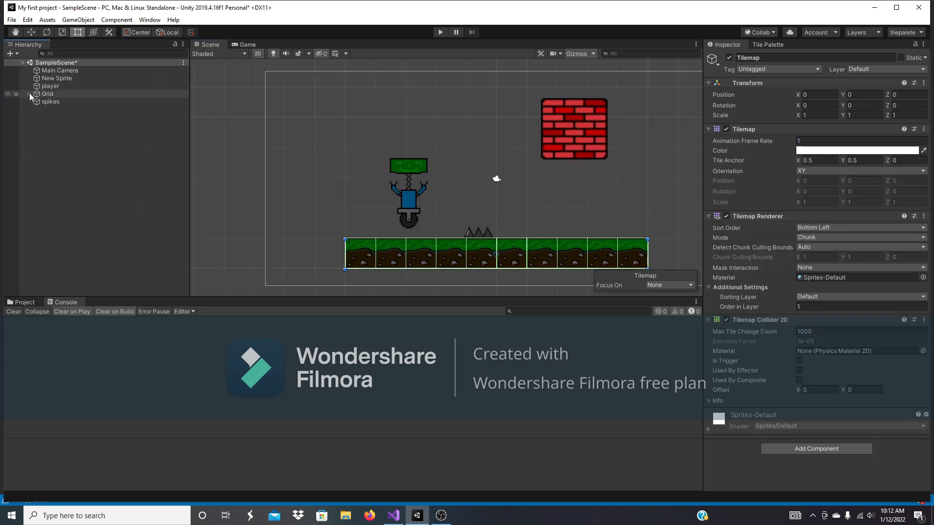
{"action": "left_click", "coordinate": [588, 143]}
{"action": "scroll", "coordinate": [700, 182], "scroll_direction": "down", "scroll_amount": 2}
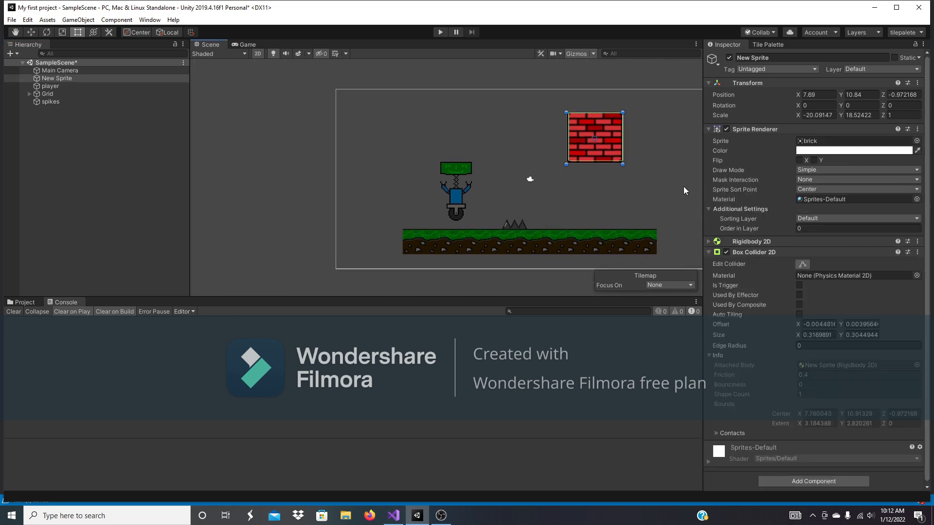
{"action": "left_click", "coordinate": [684, 186]}
Open the Tile Palette with the ground palette beside the scene
{"action": "middle_click_drag", "start_coordinate": [689, 175], "coordinate": [399, 323]}
{"action": "middle_click_drag", "start_coordinate": [496, 201], "coordinate": [591, 131]}
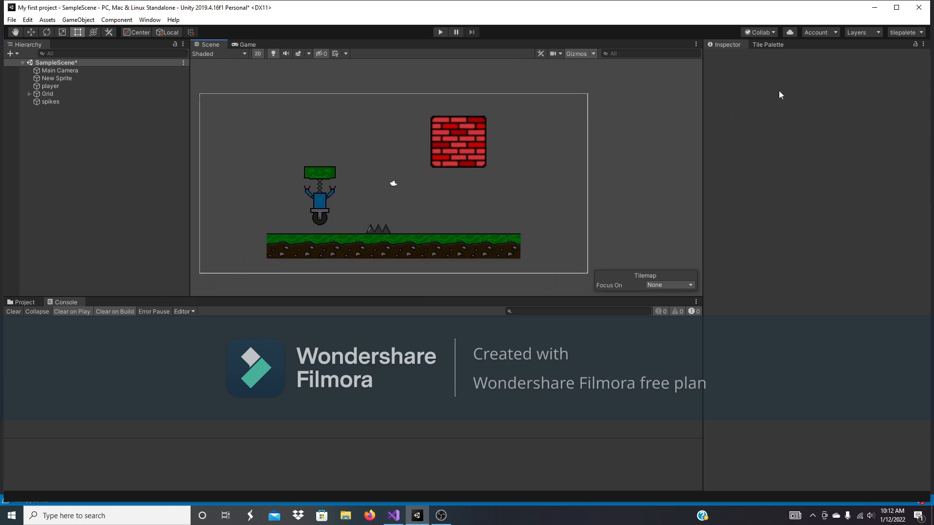
{"action": "left_click", "coordinate": [767, 46]}
{"action": "scroll", "coordinate": [570, 215], "scroll_direction": "down", "scroll_amount": 4}
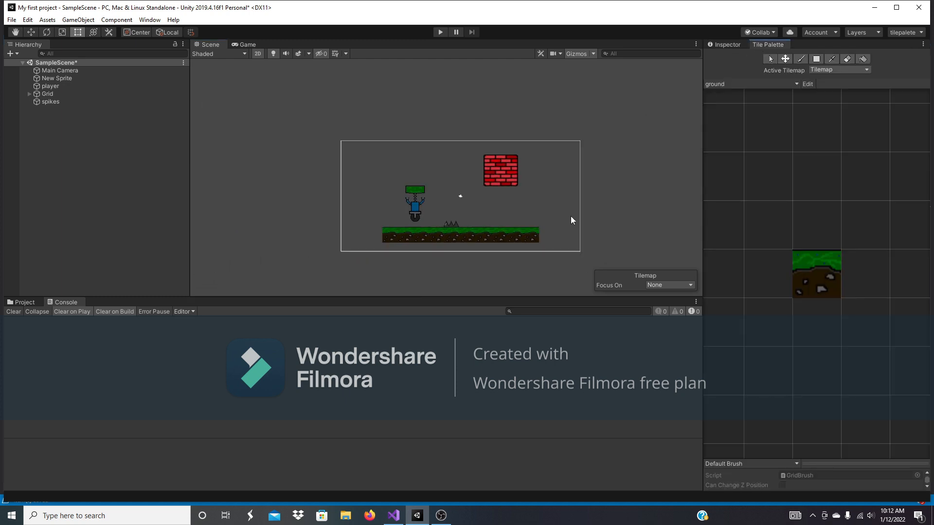
{"action": "middle_click_drag", "start_coordinate": [570, 216], "coordinate": [553, 227]}
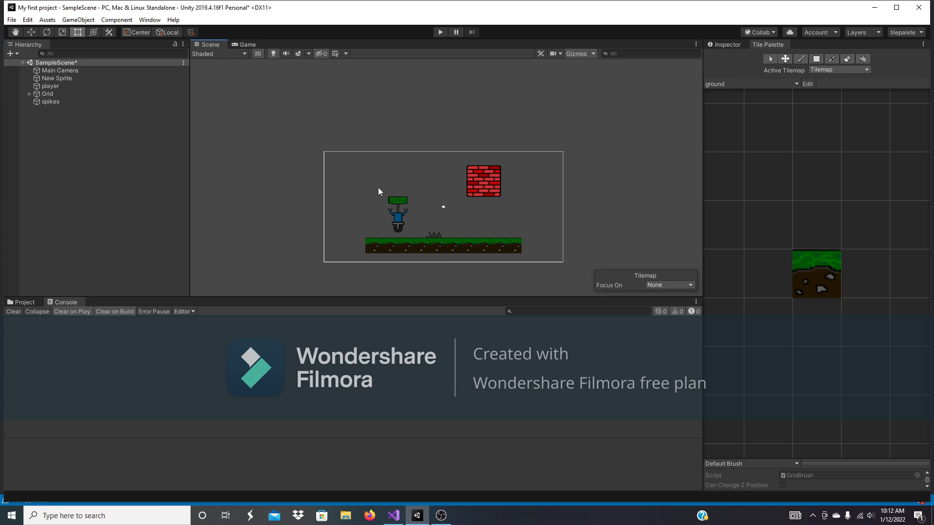
Add a new 2D Tilemap object to the scene
{"action": "right_click", "coordinate": [76, 165]}
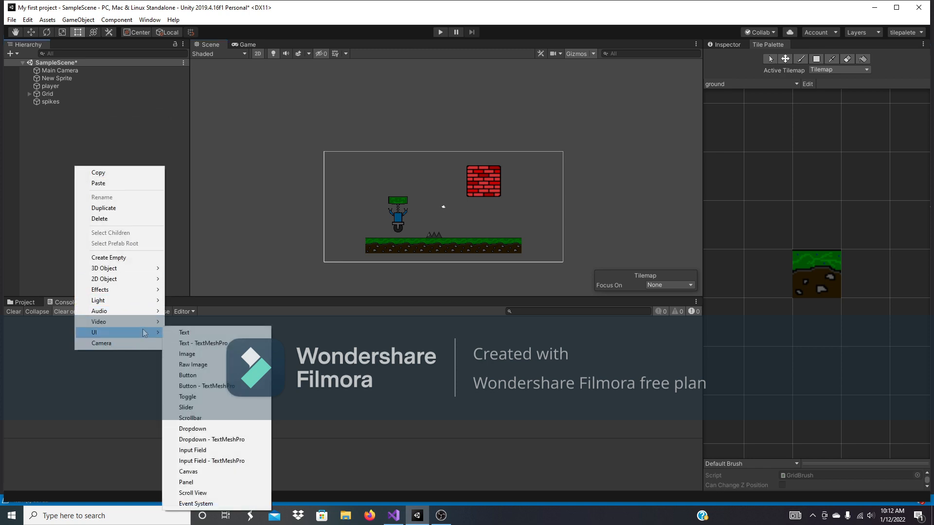
{"action": "mouse_move", "coordinate": [125, 280]}
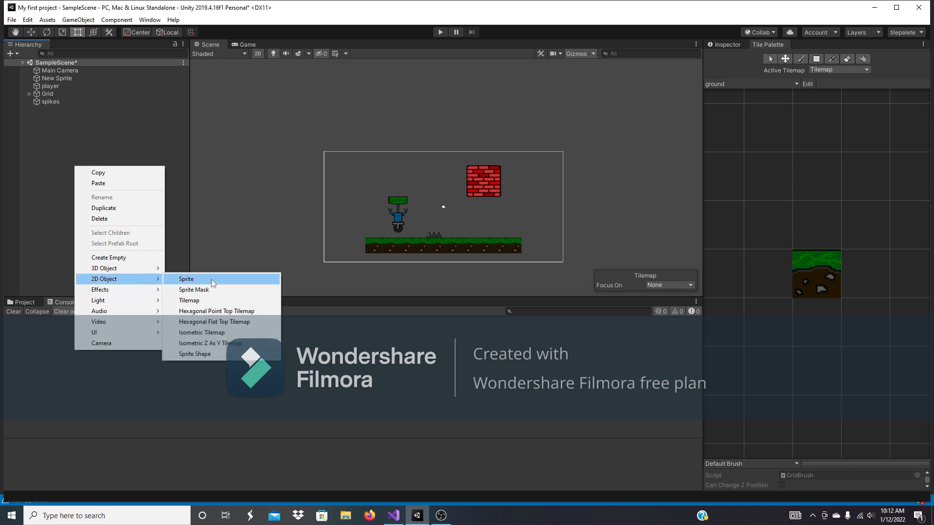
{"action": "left_click", "coordinate": [214, 302]}
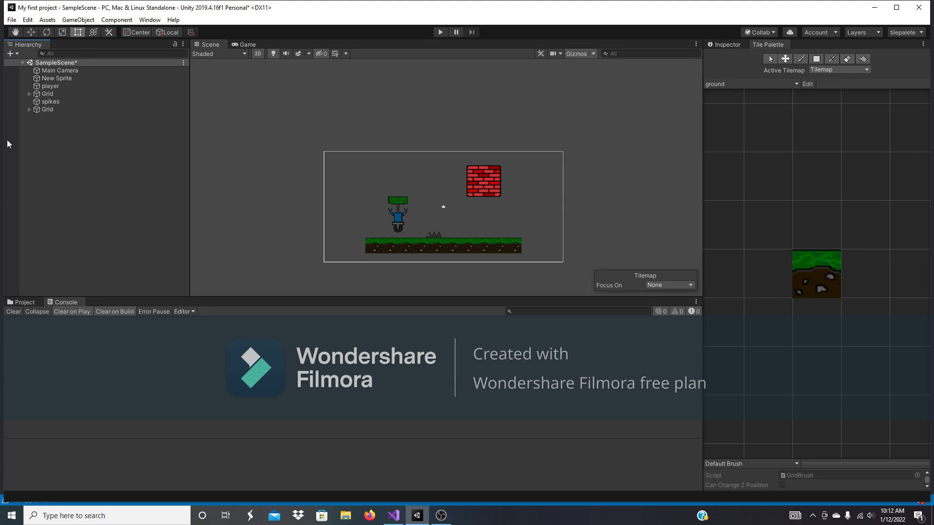
Expand the newly added Grid and inspect its Tilemap child's components
{"action": "left_click", "coordinate": [51, 109]}
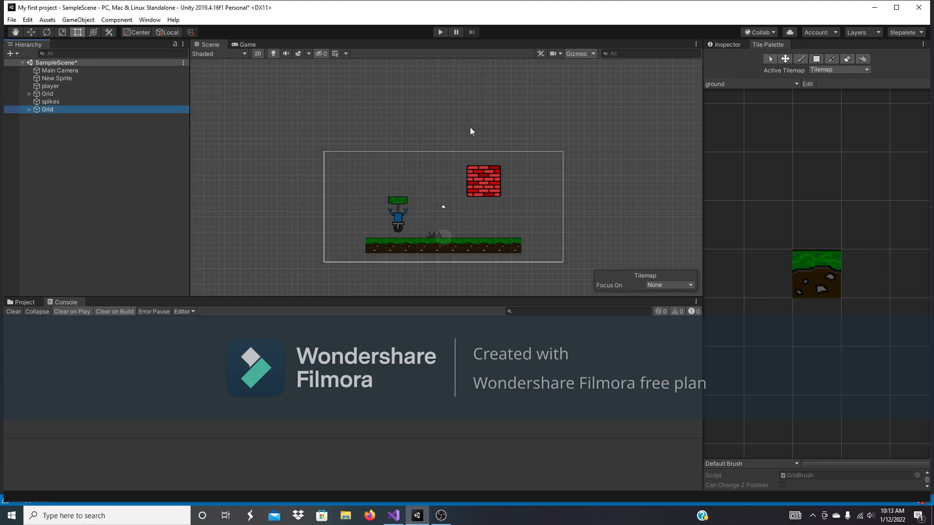
{"action": "scroll", "coordinate": [539, 203], "scroll_direction": "up", "scroll_amount": 3}
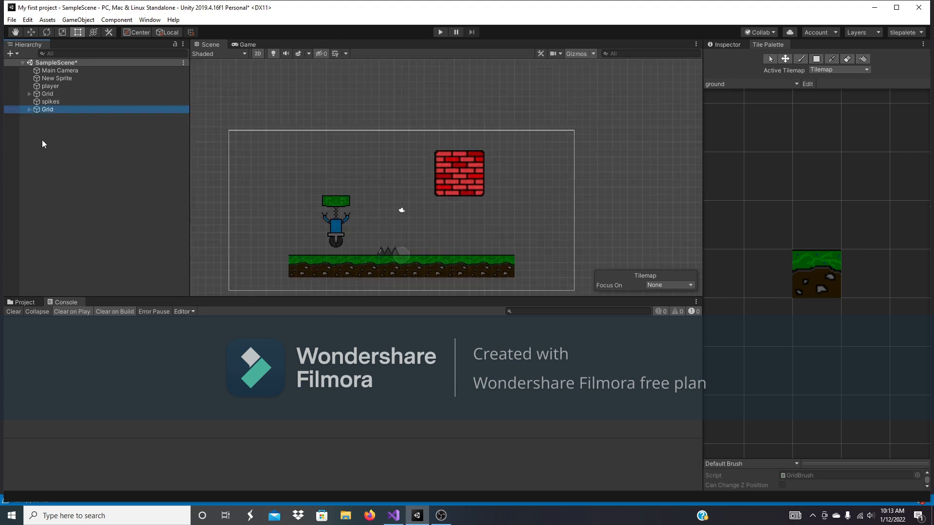
{"action": "left_click", "coordinate": [29, 109]}
{"action": "left_click", "coordinate": [37, 118]}
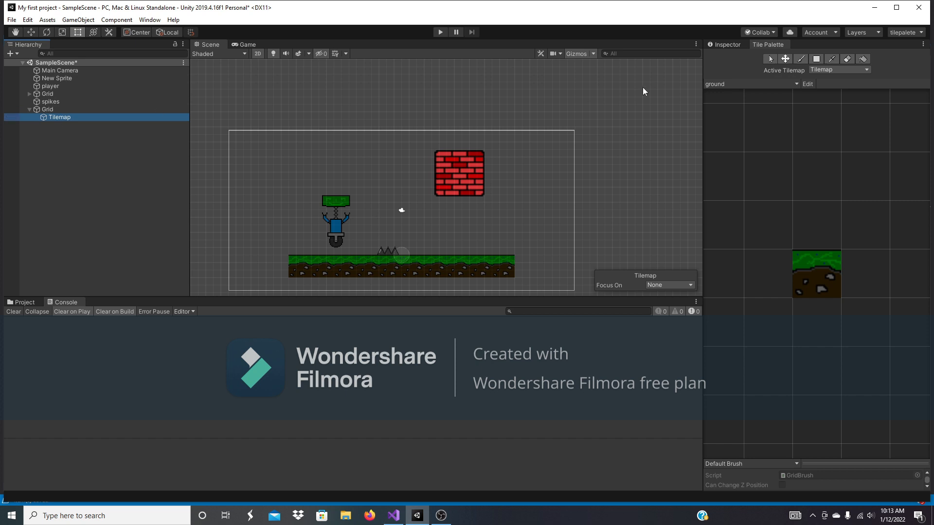
{"action": "left_click", "coordinate": [724, 44]}
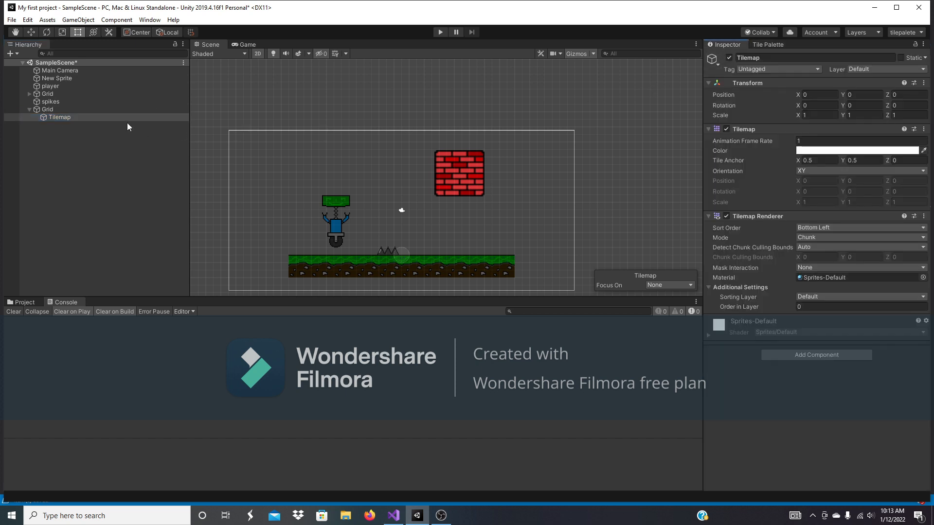
Delete the newly added Grid with its Tilemap, and inspect the original Grid's settings
{"action": "left_click", "coordinate": [111, 110]}
{"action": "right_click", "coordinate": [34, 110]}
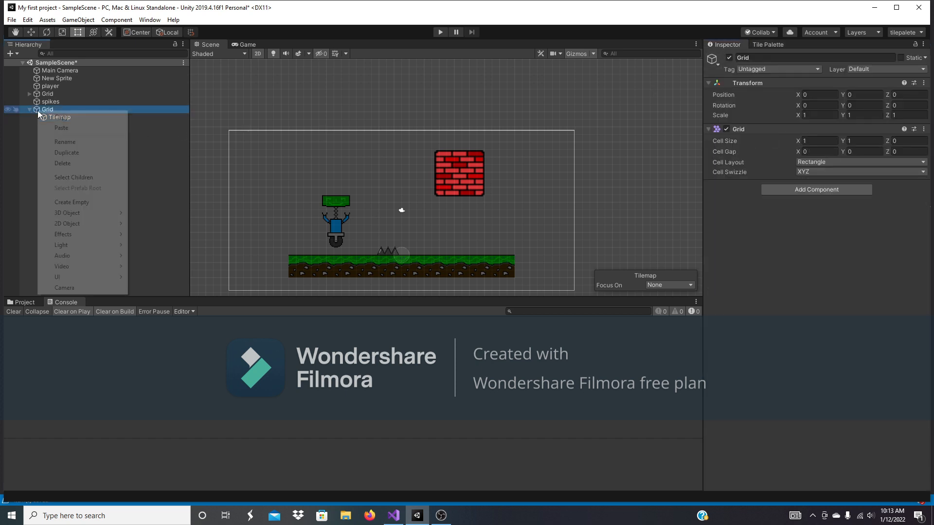
{"action": "left_click", "coordinate": [71, 163]}
{"action": "left_click", "coordinate": [73, 94]}
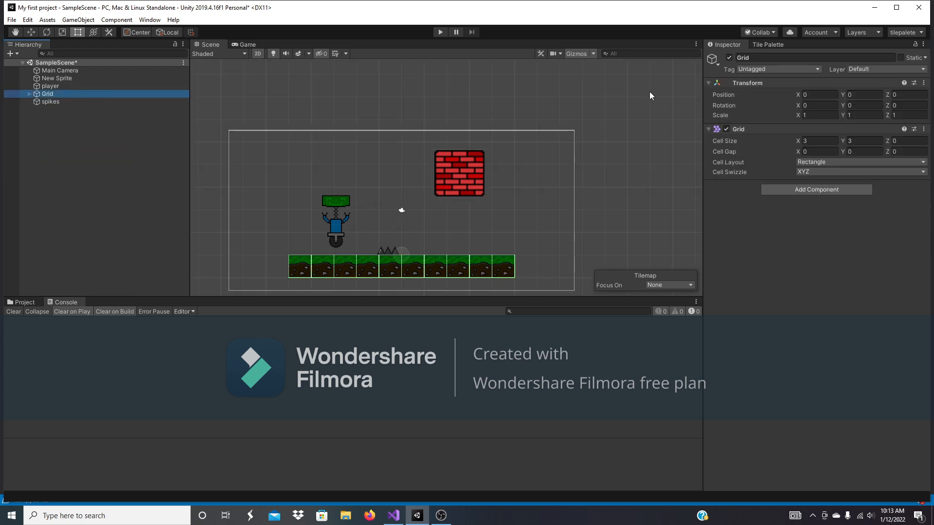
Paint extra ground tiles above and around the existing floor using the brush and the ground palette's tile
{"action": "left_click", "coordinate": [775, 45]}
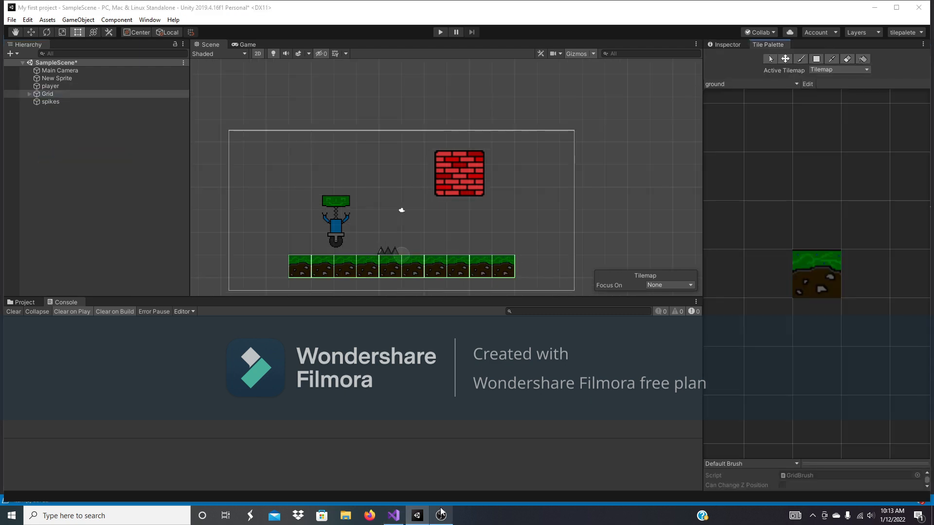
{"action": "left_click", "coordinate": [441, 515]}
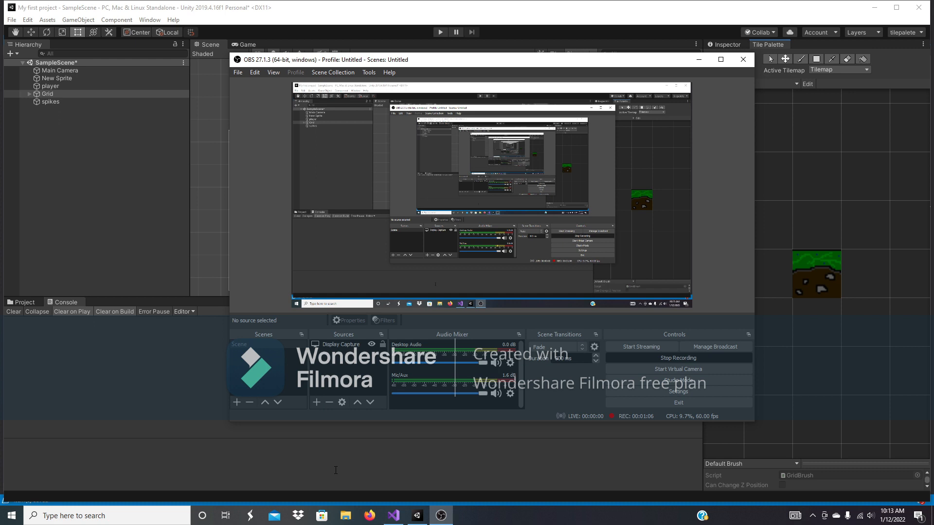
{"action": "left_click", "coordinate": [356, 466]}
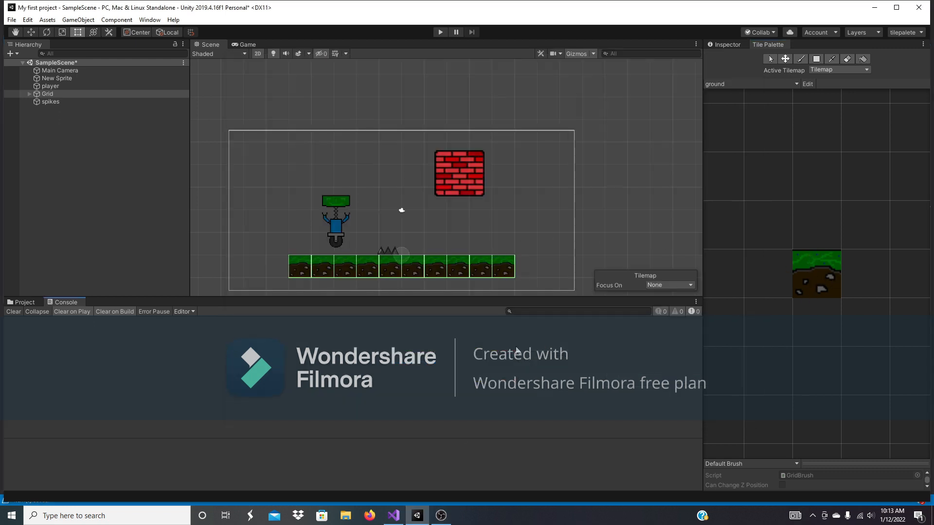
{"action": "left_click", "coordinate": [801, 59]}
{"action": "left_click", "coordinate": [826, 265]}
{"action": "mouse_move", "coordinate": [517, 167]}
{"action": "left_mouse_down"}
{"action": "mouse_move", "coordinate": [615, 221]}
{"action": "mouse_move", "coordinate": [615, 246]}
{"action": "mouse_move", "coordinate": [480, 248]}
{"action": "mouse_move", "coordinate": [390, 110]}
{"action": "mouse_move", "coordinate": [409, 225]}
{"action": "mouse_move", "coordinate": [301, 159]}
{"action": "left_mouse_up"}
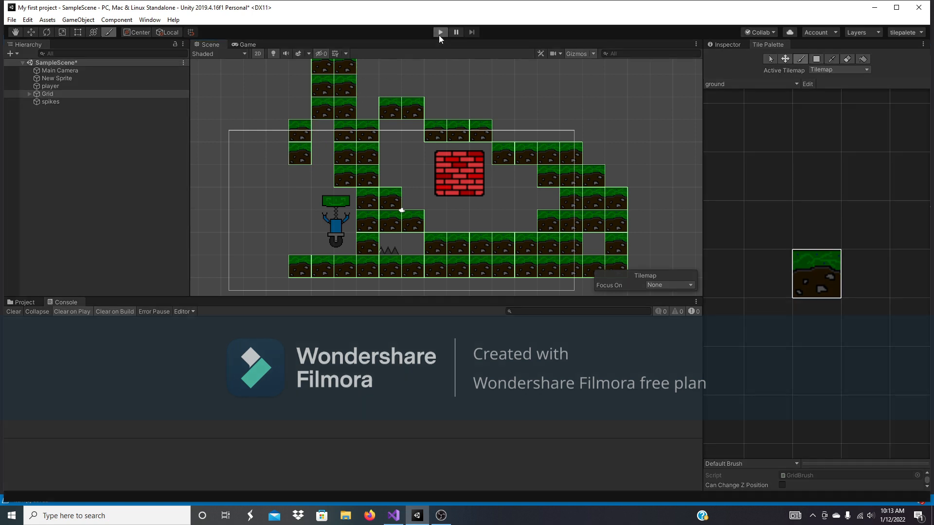
Play-test the painted level by moving the player both ways and jumping, and stop the game
{"action": "left_click", "coordinate": [440, 32]}
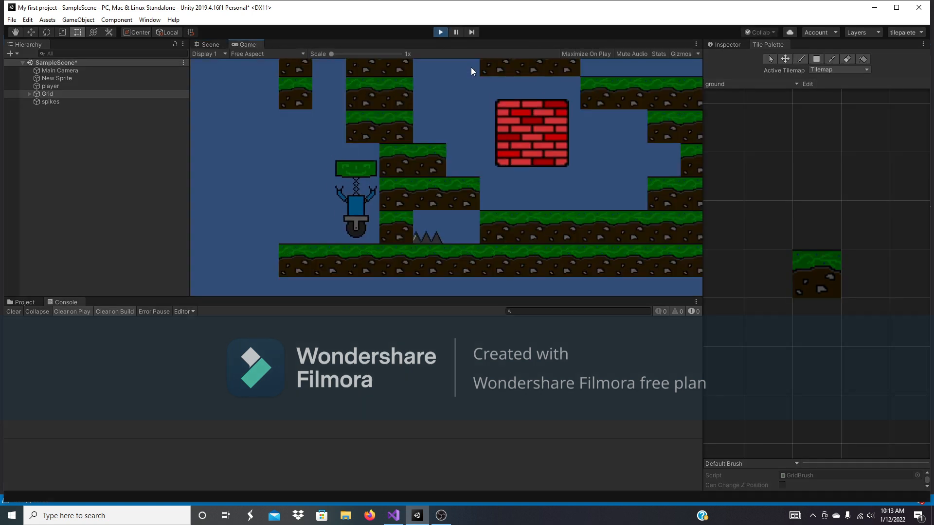
{"action": "key", "text": "a"}
{"action": "key", "text": "space"}
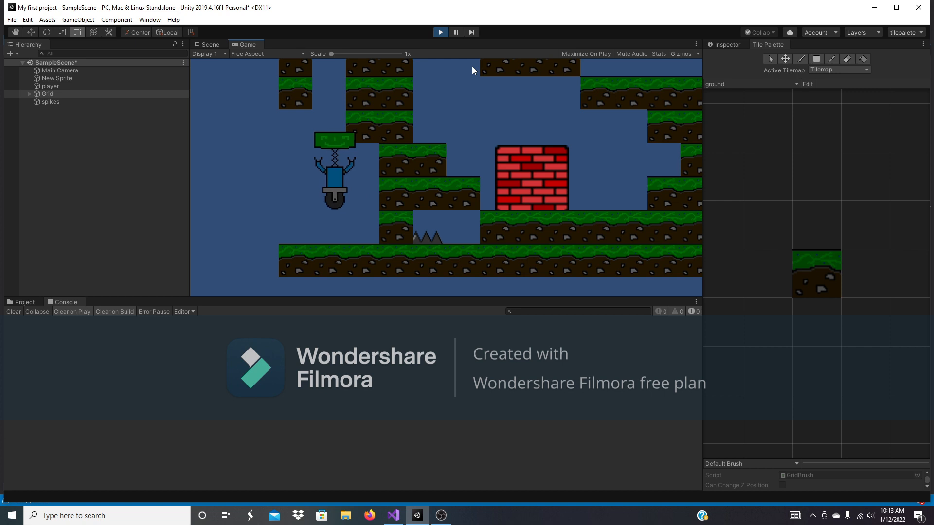
{"action": "key", "text": "d"}
{"action": "key", "text": "d"}
{"action": "key", "text": "space"}
{"action": "key", "text": "a"}
{"action": "key", "text": "space"}
{"action": "key", "text": "d"}
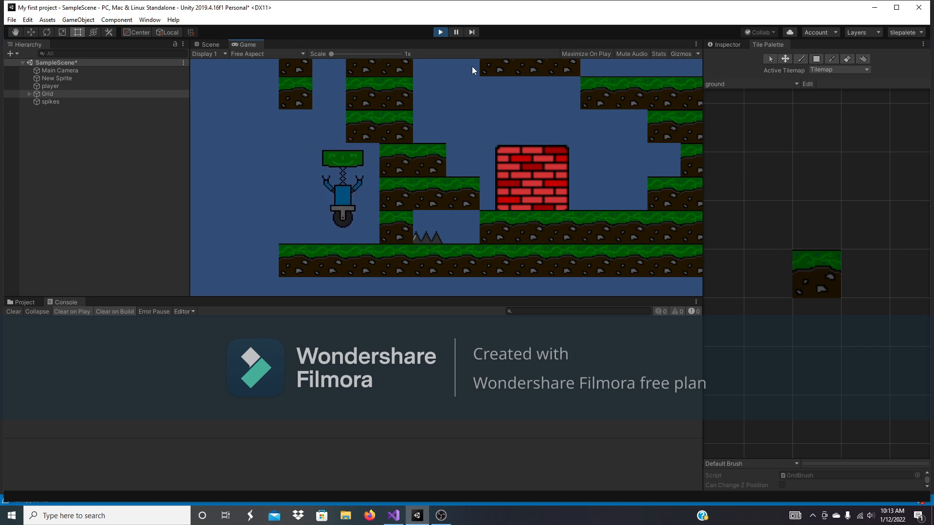
{"action": "key", "text": "a"}
{"action": "key", "text": "d"}
{"action": "left_click", "coordinate": [440, 32]}
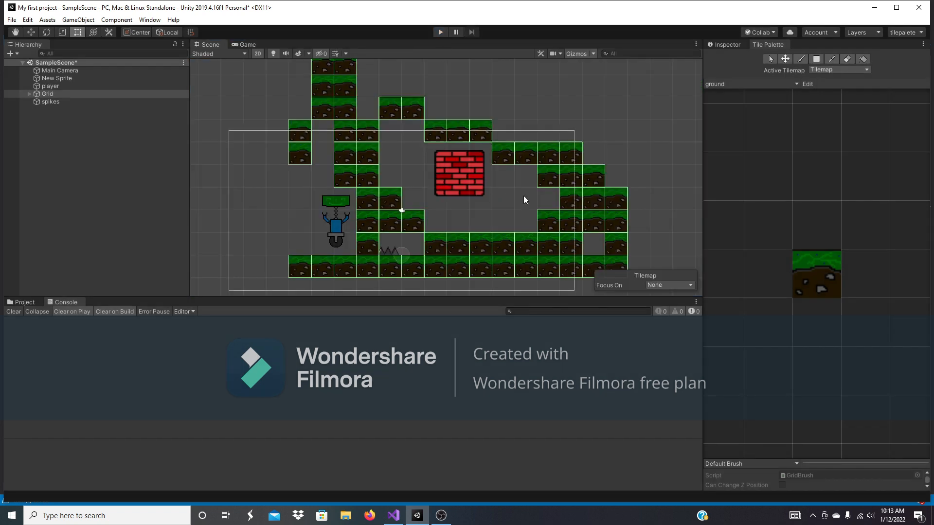
Undo the painted ground tiles and briefly run the game with the original floor
{"action": "key", "text": "ctrl+z"}
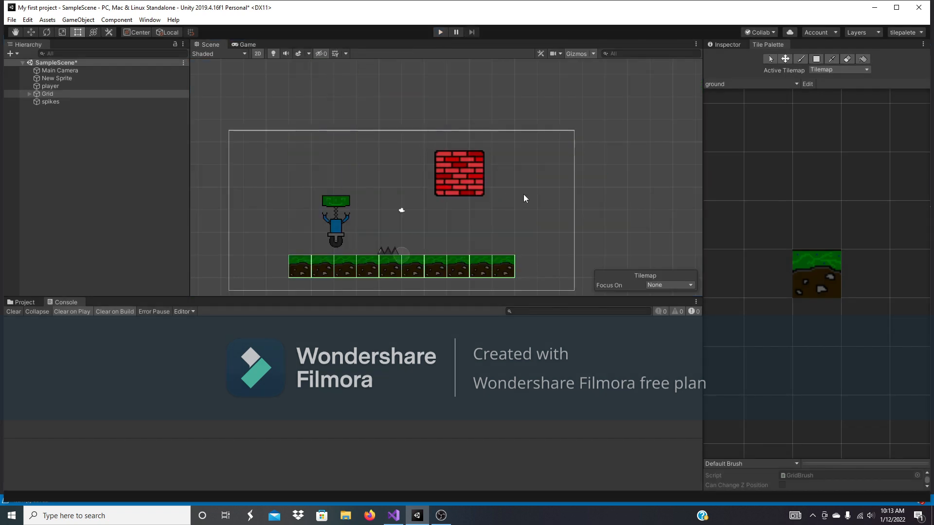
{"action": "left_click", "coordinate": [439, 34]}
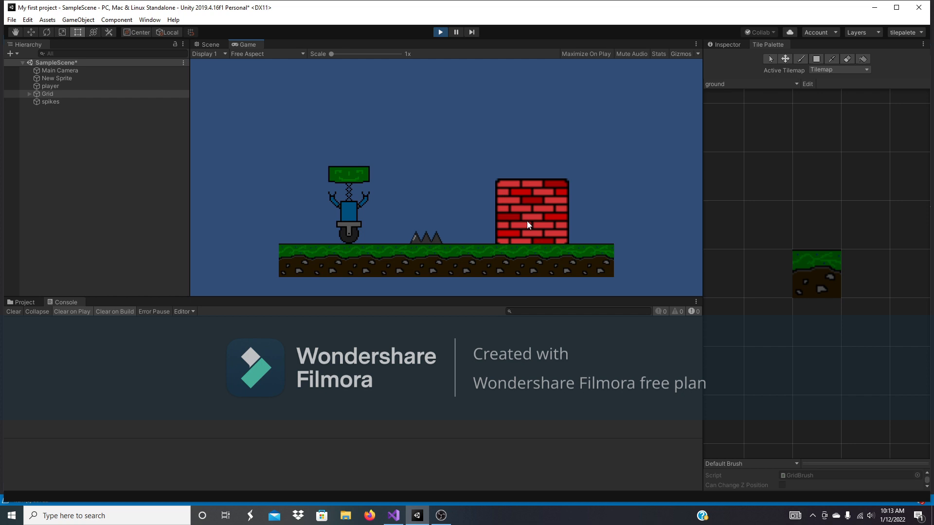
{"action": "left_click", "coordinate": [440, 32]}
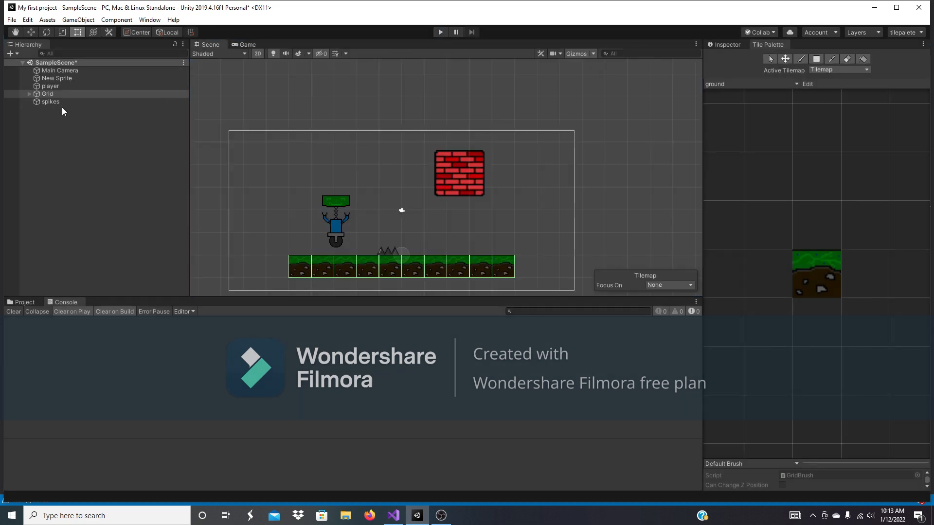
Inspect the Grid's settings and its Tilemap child's renderer and collider components, and collapse the Grid
{"action": "left_click", "coordinate": [38, 93]}
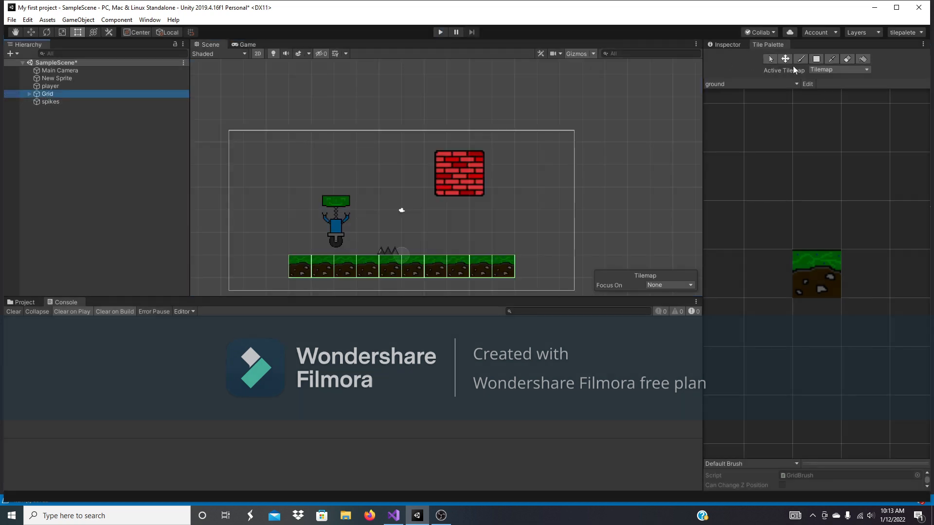
{"action": "left_click", "coordinate": [728, 44]}
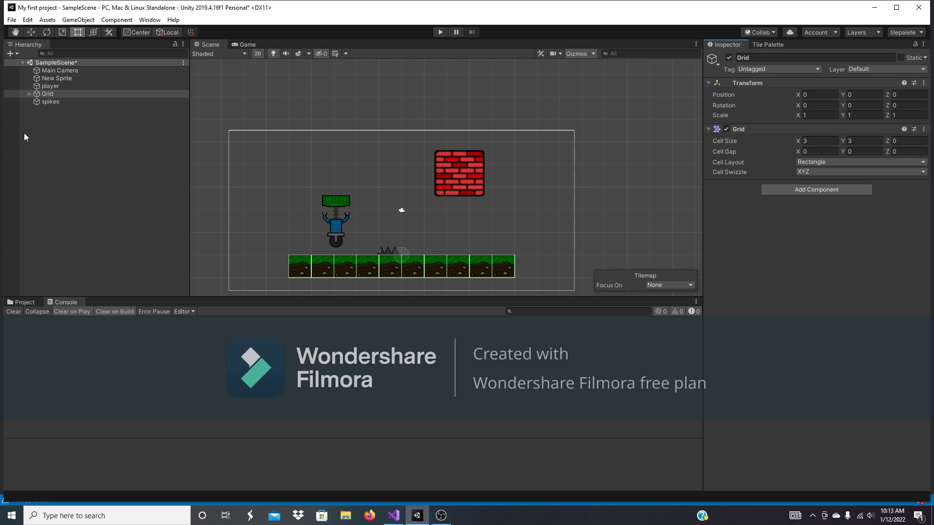
{"action": "left_click", "coordinate": [29, 86]}
{"action": "left_click", "coordinate": [30, 100]}
{"action": "left_click", "coordinate": [31, 95]}
{"action": "left_click", "coordinate": [29, 93]}
{"action": "left_click", "coordinate": [40, 102]}
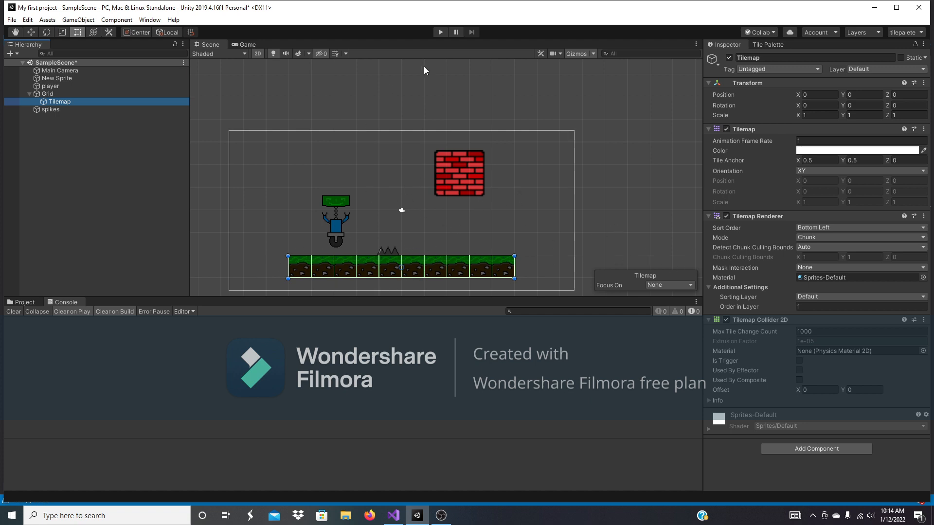
{"action": "left_click", "coordinate": [86, 121]}
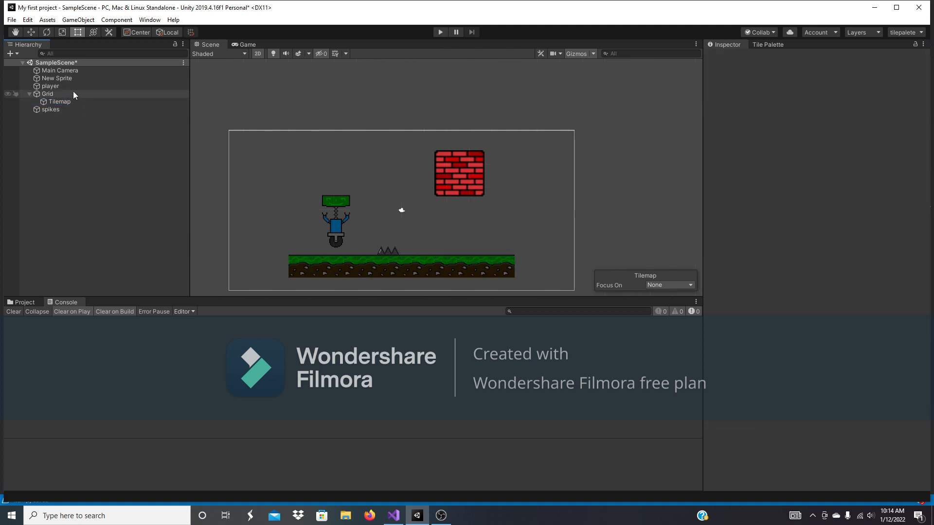
{"action": "left_click", "coordinate": [28, 95]}
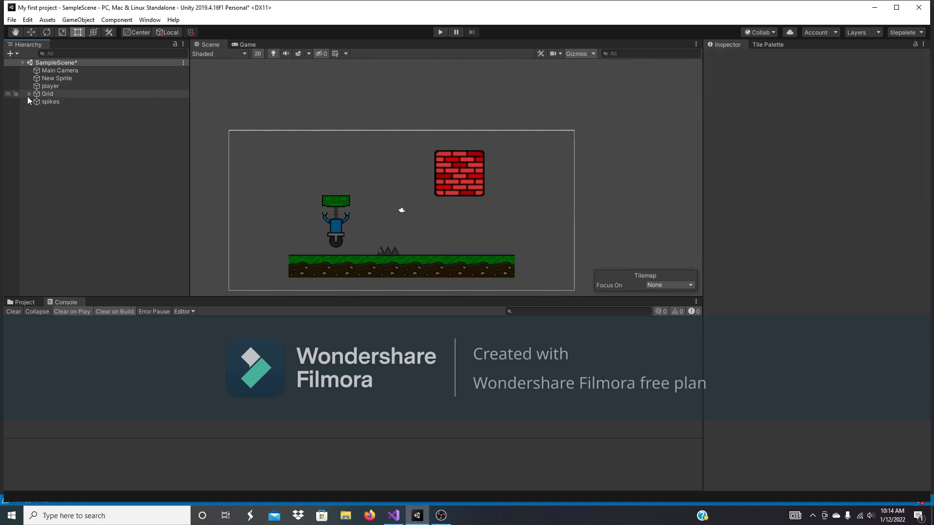
Run the game, bring up the 2D Tile Palette window, and undock it and dock it back beside the Inspector
{"action": "left_click", "coordinate": [440, 33]}
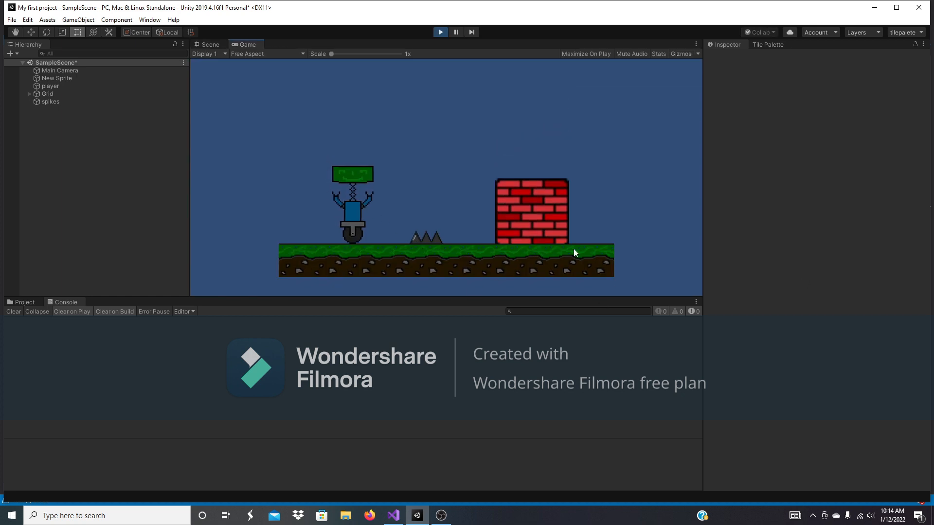
{"action": "left_click", "coordinate": [772, 46]}
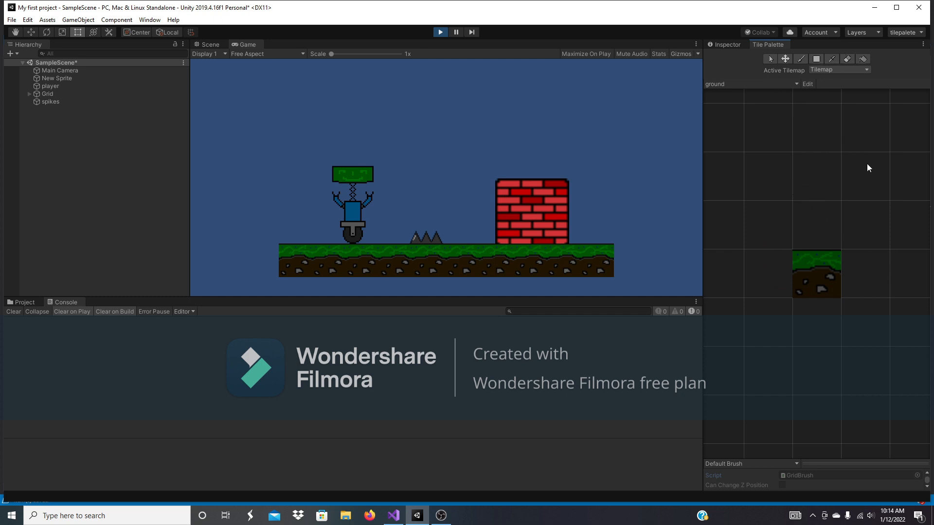
{"action": "left_click", "coordinate": [149, 20]}
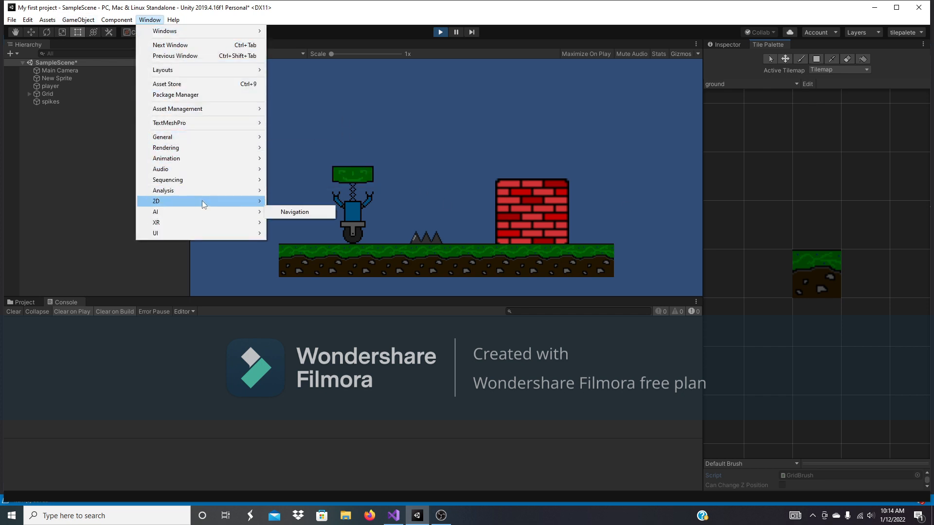
{"action": "mouse_move", "coordinate": [261, 202]}
{"action": "left_click", "coordinate": [294, 222]}
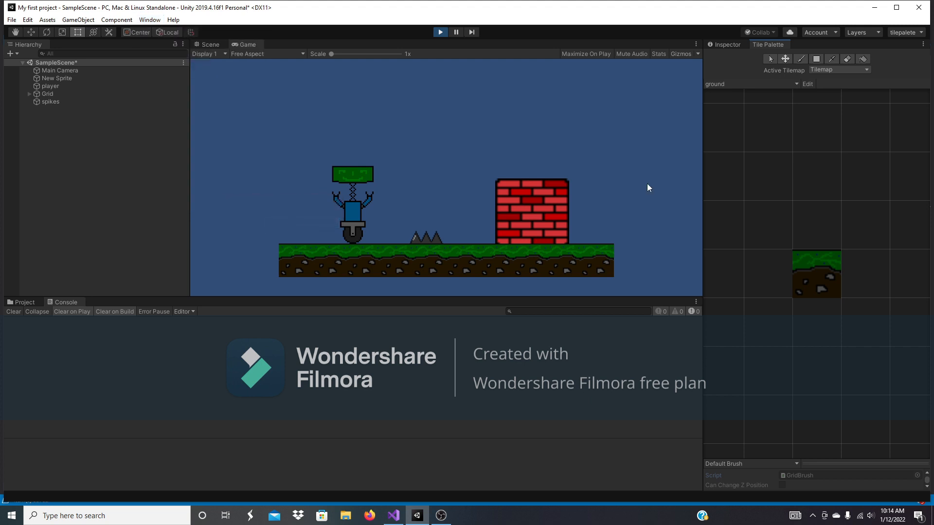
{"action": "left_click_drag", "start_coordinate": [768, 45], "coordinate": [768, 98]}
{"action": "left_click_drag", "start_coordinate": [824, 61], "coordinate": [500, 203]}
{"action": "left_click_drag", "start_coordinate": [407, 6], "coordinate": [837, 50]}
Review the art folder's assets, the active tilemap choices and the available palettes, keeping the ground palette selected
{"action": "left_click", "coordinate": [24, 302]}
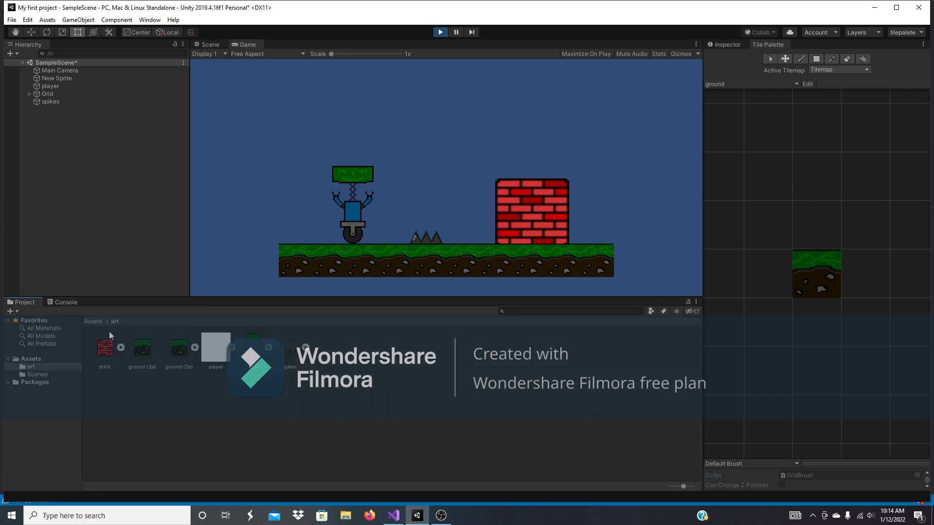
{"action": "left_click", "coordinate": [65, 302]}
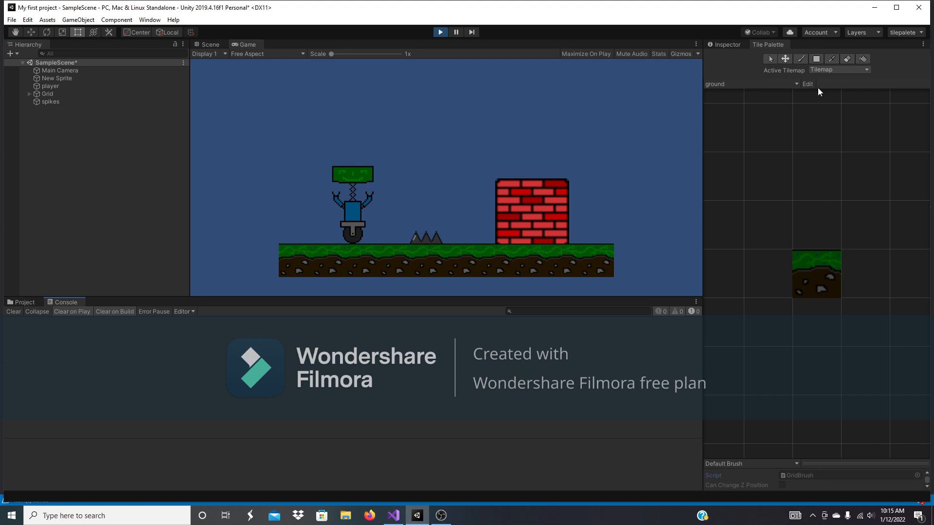
{"action": "left_click", "coordinate": [852, 72]}
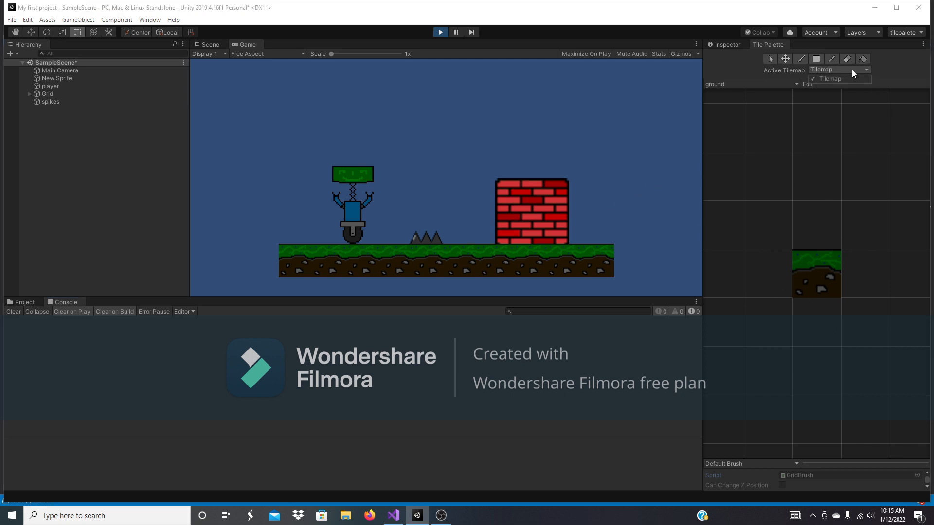
{"action": "left_click", "coordinate": [852, 68]}
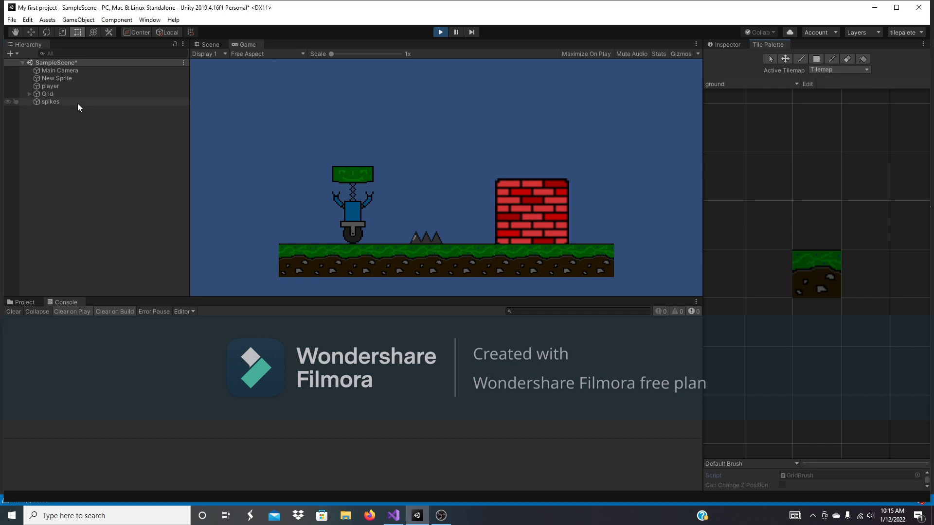
{"action": "left_click", "coordinate": [742, 85]}
{"action": "left_click", "coordinate": [747, 92]}
{"action": "left_click", "coordinate": [827, 145]}
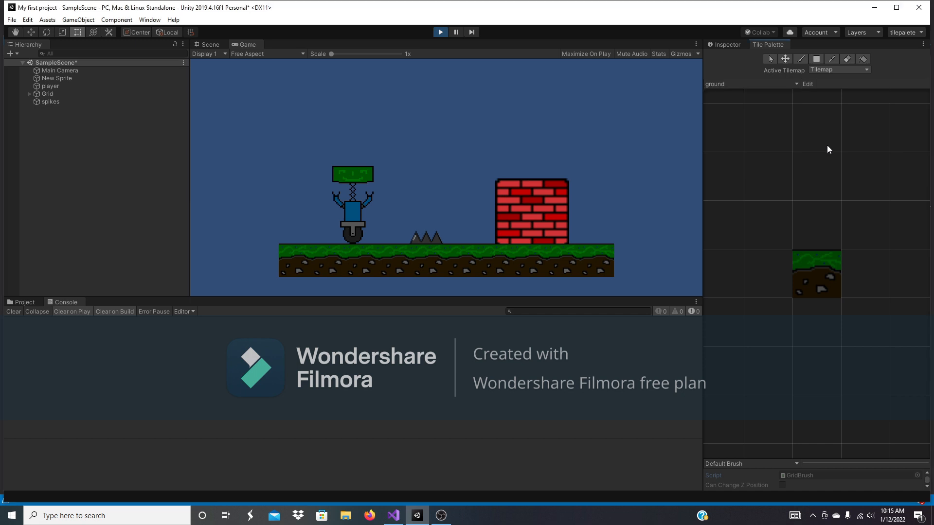
Create a tile palette named New Palette with a Rectangle grid and Automatic cell size in the Assets/art folder
{"action": "left_click", "coordinate": [740, 85]}
{"action": "left_click", "coordinate": [754, 103]}
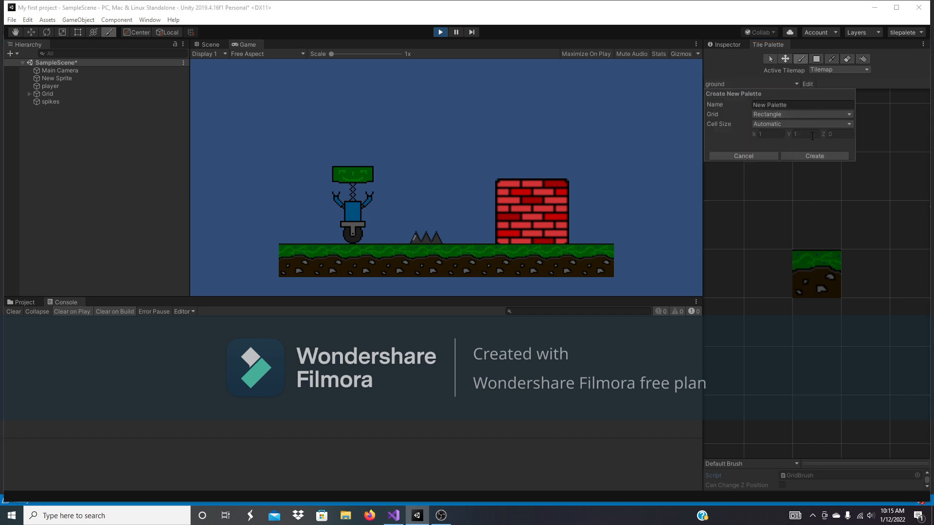
{"action": "left_click", "coordinate": [810, 154]}
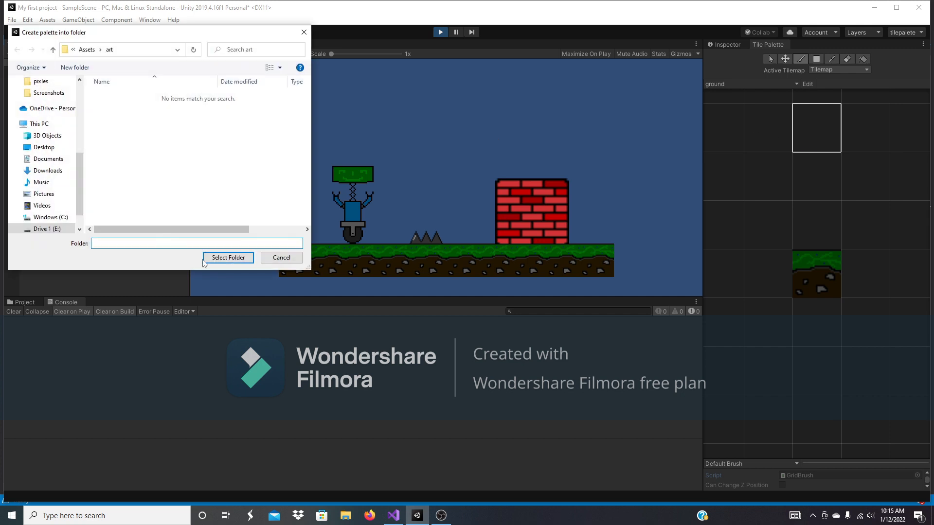
{"action": "left_click", "coordinate": [204, 261]}
Switch between the ground palette and New Palette, leave ground selected, and stop the game
{"action": "left_click", "coordinate": [739, 85]}
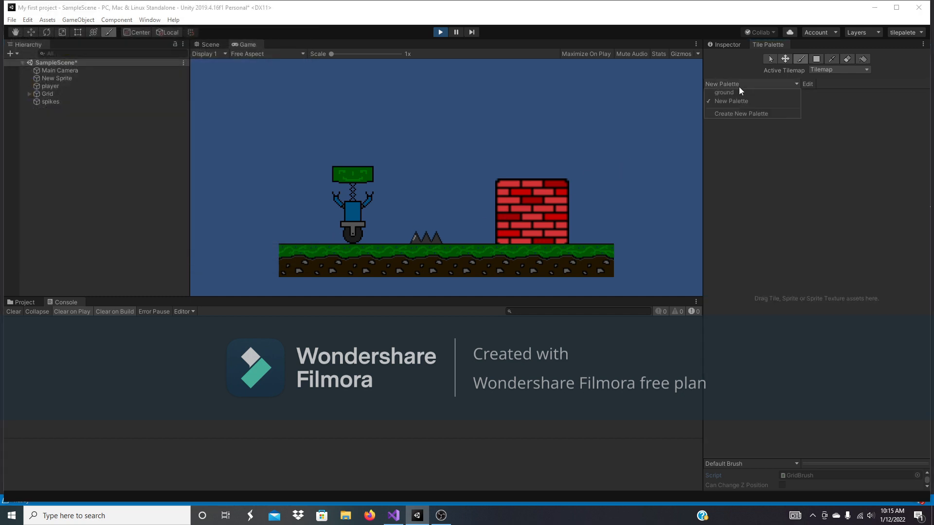
{"action": "left_click", "coordinate": [738, 93]}
{"action": "left_click", "coordinate": [741, 84]}
{"action": "left_click", "coordinate": [740, 93]}
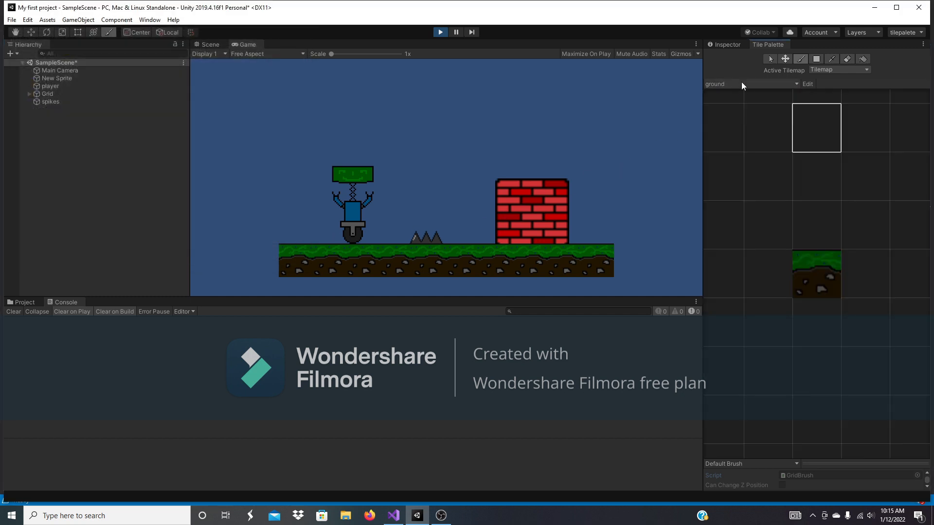
{"action": "left_click", "coordinate": [741, 85]}
{"action": "left_click", "coordinate": [744, 105]}
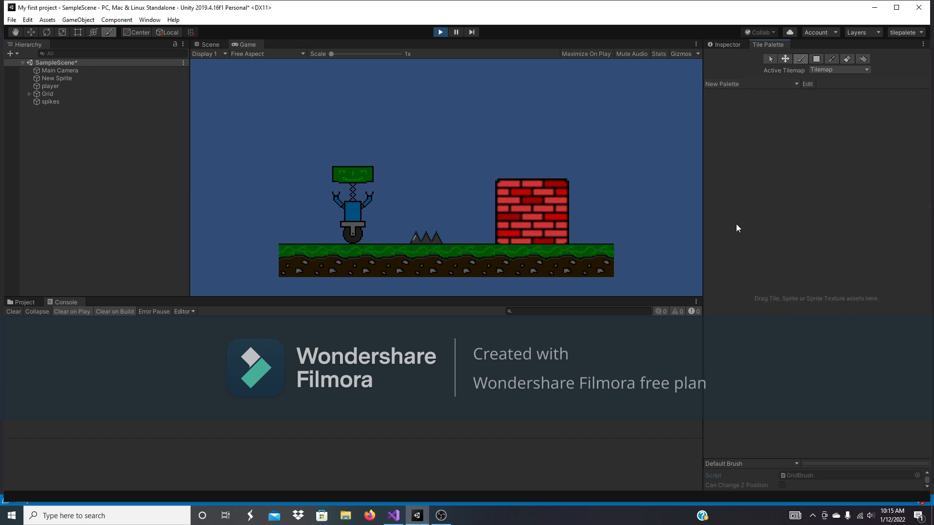
{"action": "left_click", "coordinate": [735, 85]}
{"action": "left_click", "coordinate": [737, 101]}
{"action": "left_click", "coordinate": [735, 85]}
{"action": "left_click", "coordinate": [732, 92]}
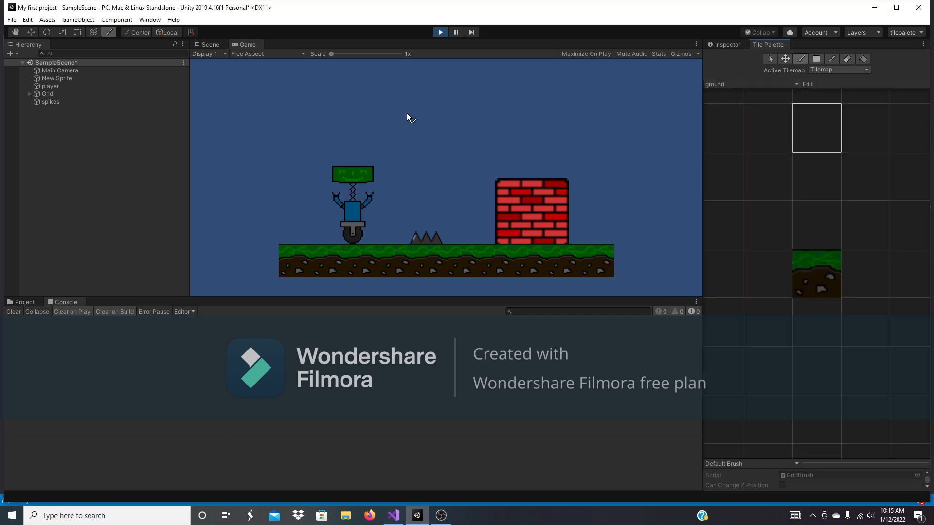
{"action": "left_click", "coordinate": [444, 33]}
{"action": "left_click", "coordinate": [731, 86]}
{"action": "left_click", "coordinate": [731, 86]}
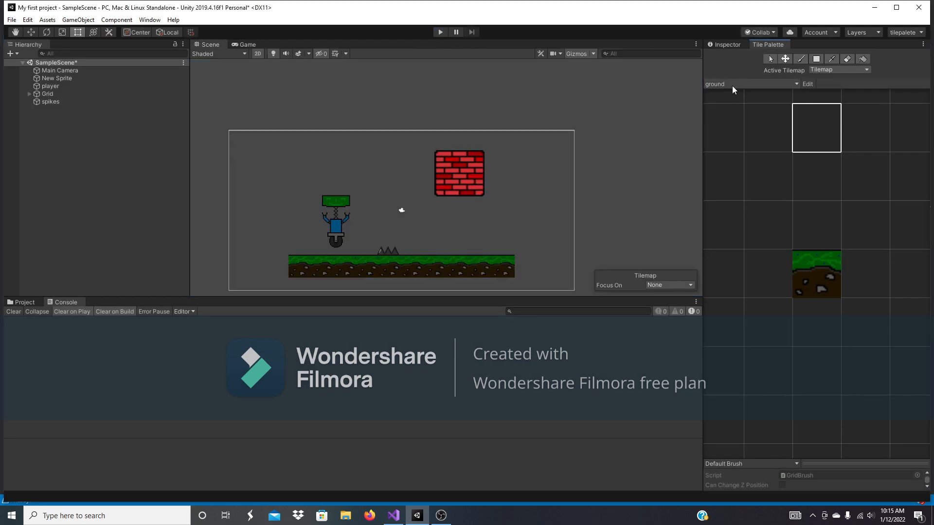
Play-test the scene by moving the player toward the spikes and jumping at them
{"action": "left_click", "coordinate": [440, 33]}
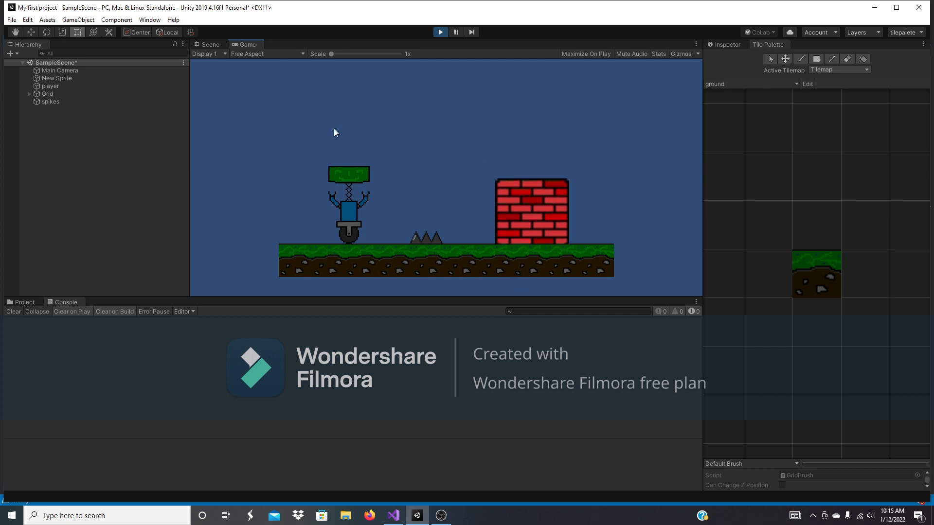
{"action": "key", "text": "Right"}
{"action": "key", "text": "Right"}
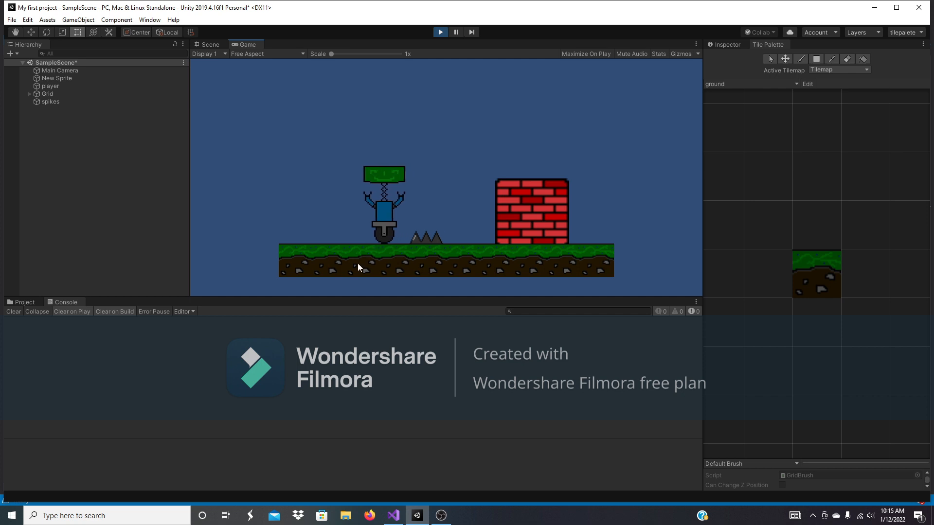
{"action": "key", "text": "space"}
{"action": "key", "text": "Right"}
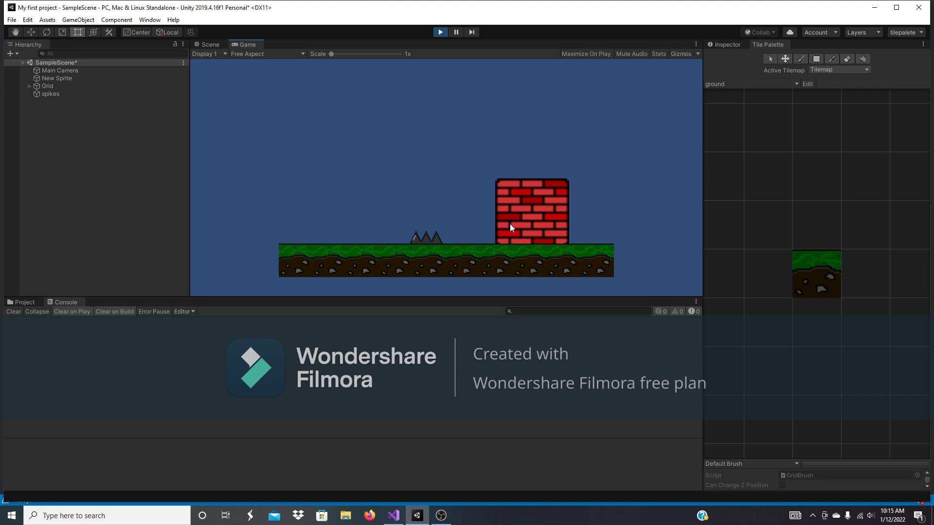
Restart the game, play-test pushing the brick block off the ground's far end and jumping back toward the spikes, and stop playing
{"action": "left_click", "coordinate": [441, 32]}
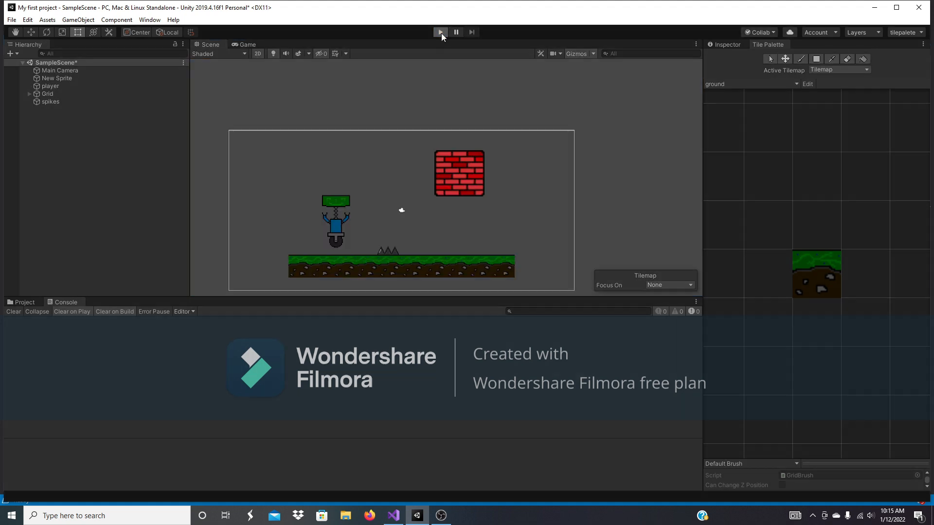
{"action": "key", "text": "ctrl+p"}
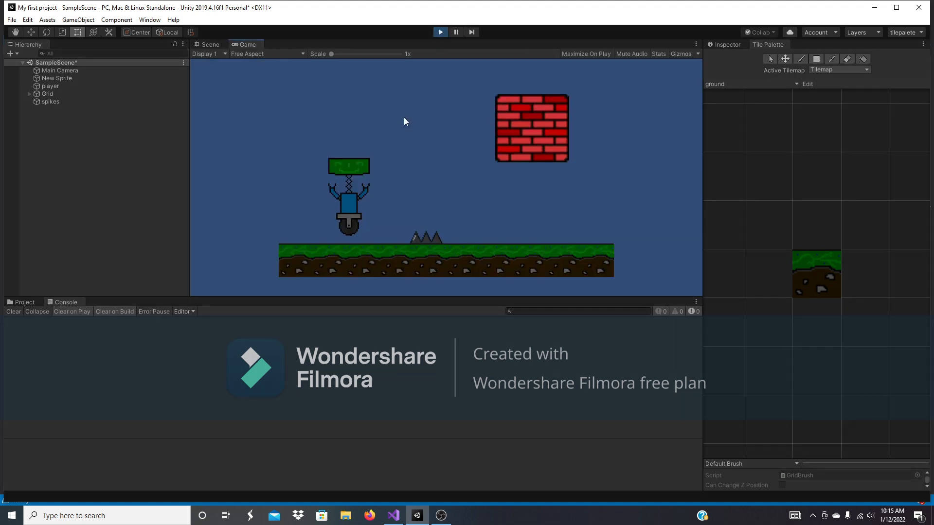
{"action": "key", "text": "Right"}
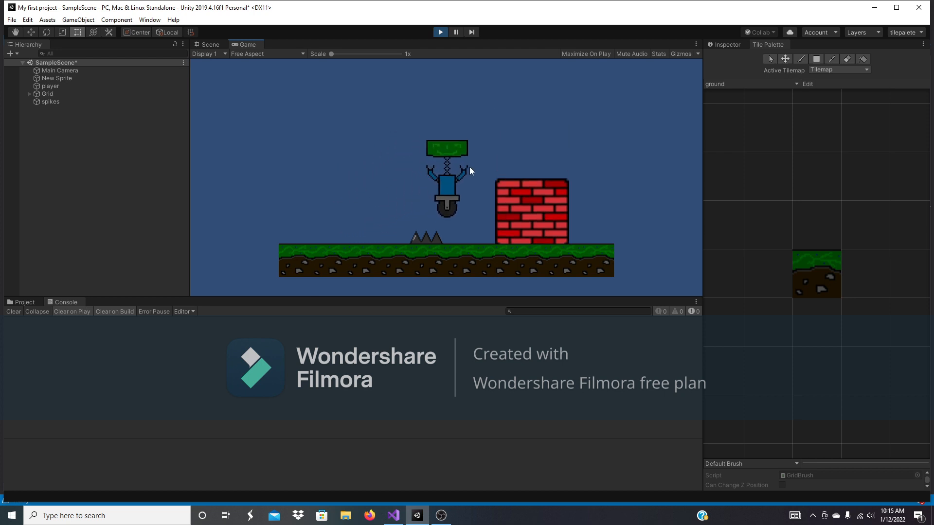
{"action": "key", "text": "Right"}
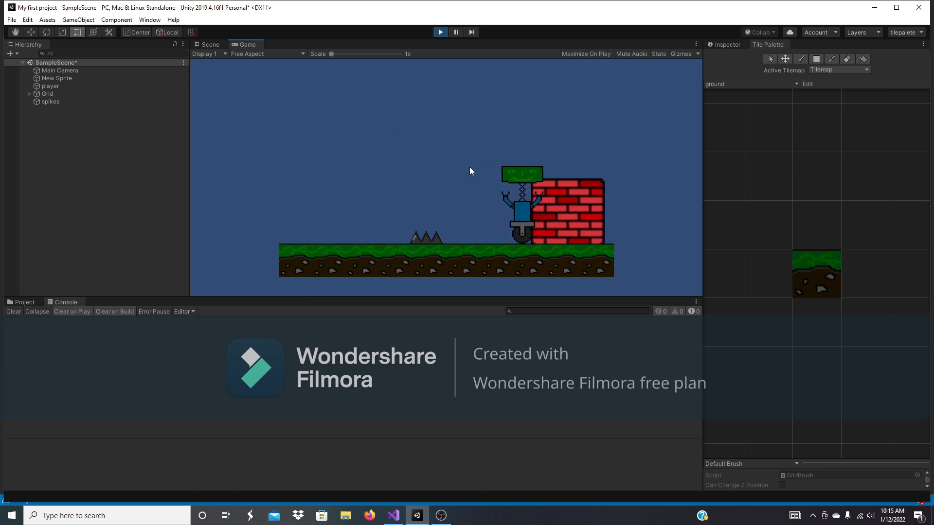
{"action": "key", "text": "Right"}
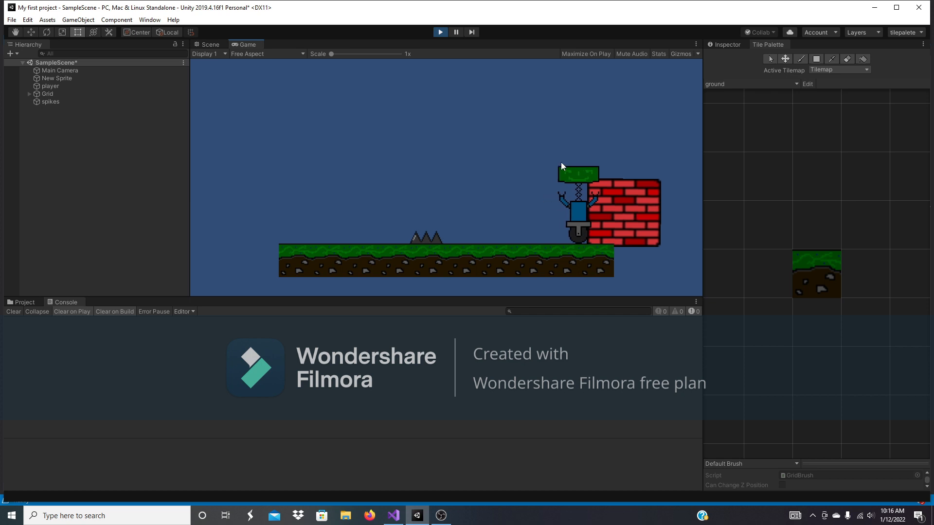
{"action": "key", "text": "Left"}
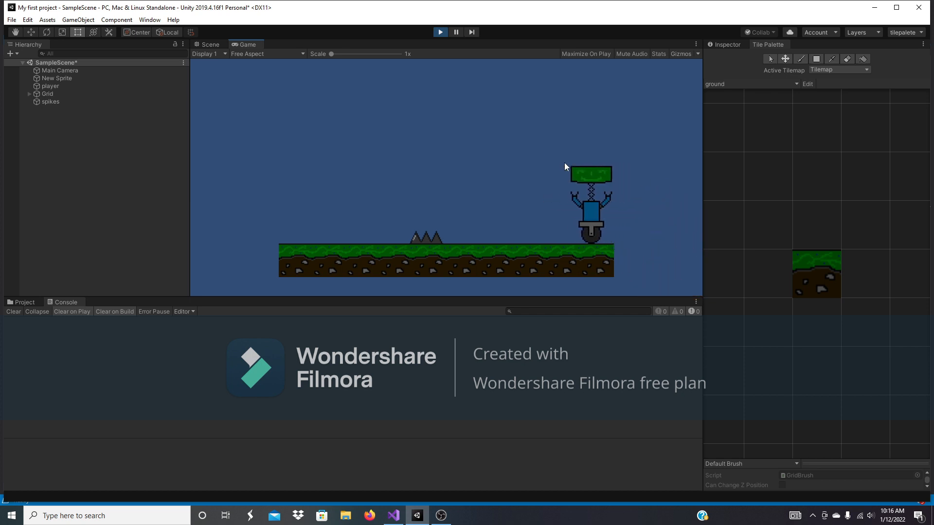
{"action": "key", "text": "Left"}
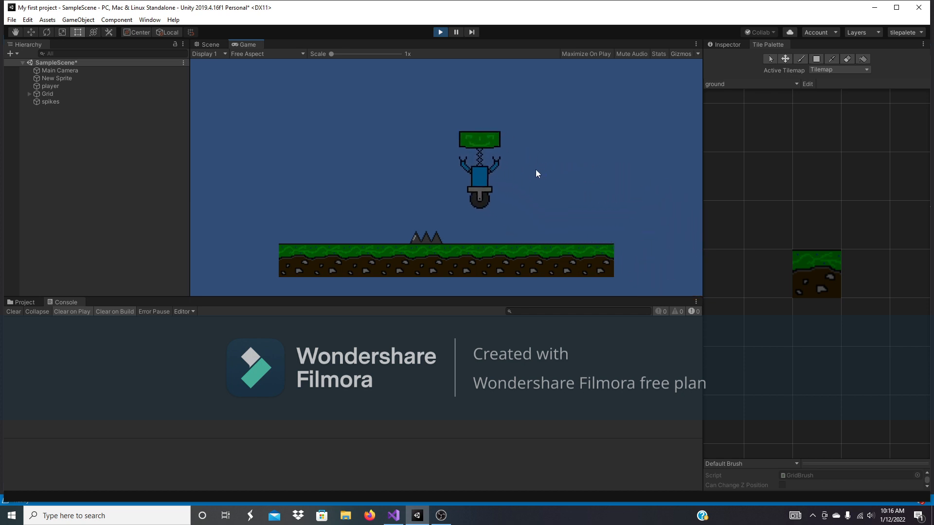
{"action": "left_click", "coordinate": [440, 32]}
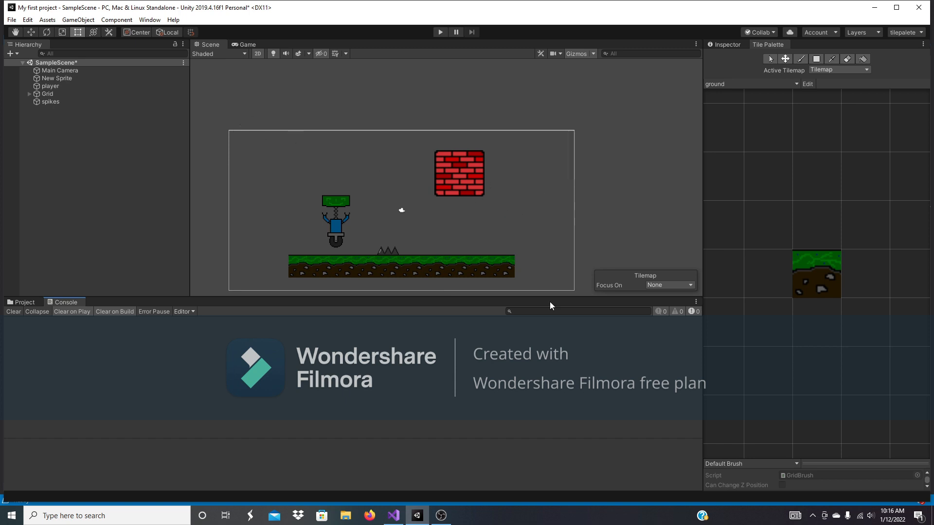
Make the spikes object a prefab in the Assets folder and place a second instance near the far right end of the ground
{"action": "middle_click_drag", "start_coordinate": [341, 223], "coordinate": [460, 139]}
{"action": "scroll", "coordinate": [490, 174], "scroll_direction": "up", "scroll_amount": 2}
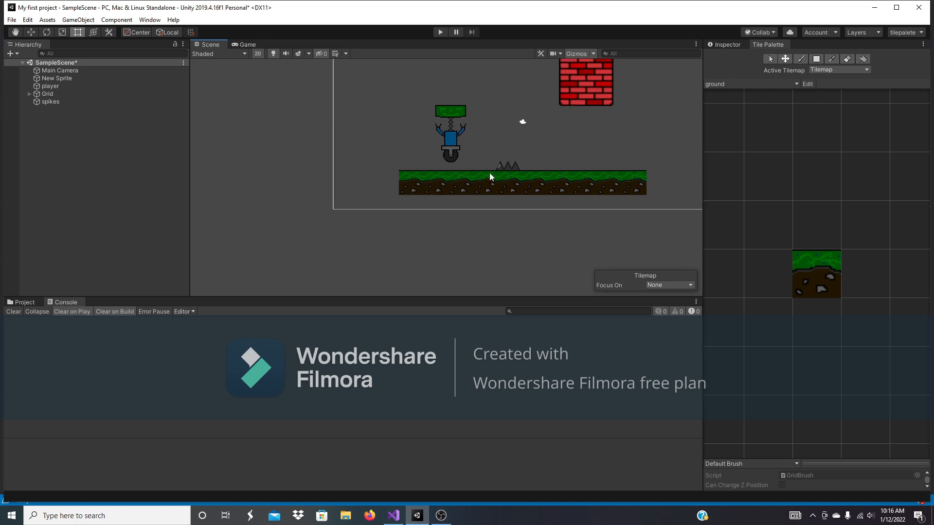
{"action": "middle_click_drag", "start_coordinate": [527, 192], "coordinate": [456, 233]}
{"action": "scroll", "coordinate": [470, 246], "scroll_direction": "up", "scroll_amount": 2}
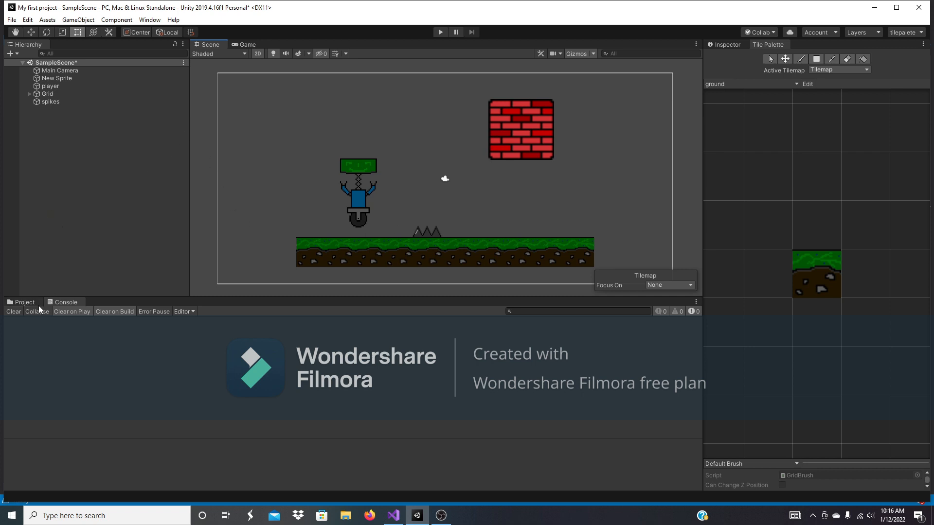
{"action": "left_click", "coordinate": [24, 302]}
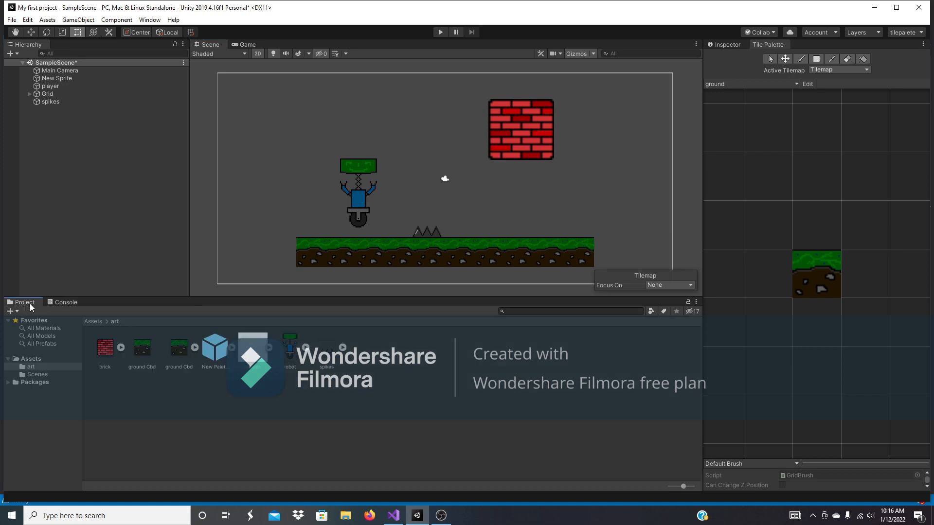
{"action": "left_click", "coordinate": [41, 359]}
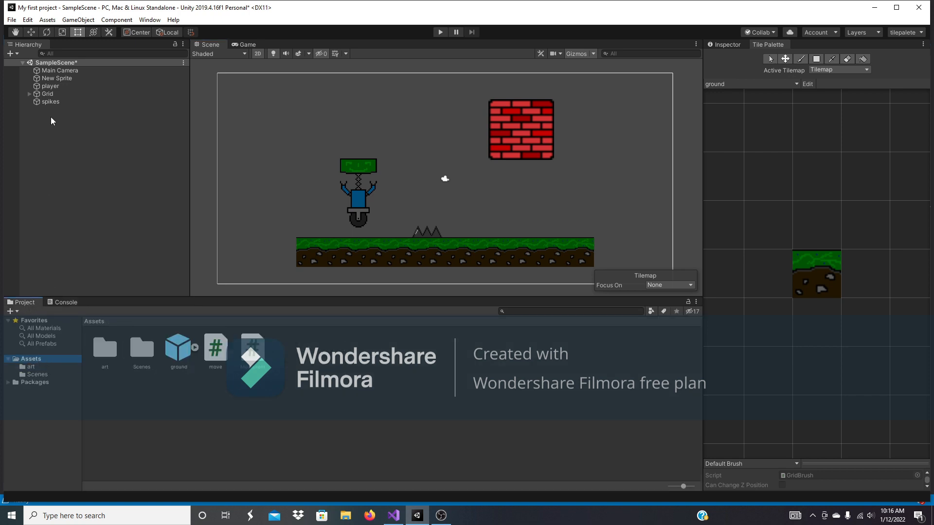
{"action": "left_click_drag", "start_coordinate": [51, 103], "coordinate": [394, 379]}
{"action": "left_click", "coordinate": [344, 386]}
{"action": "left_click_drag", "start_coordinate": [280, 359], "coordinate": [579, 228]}
{"action": "left_click", "coordinate": [527, 222]}
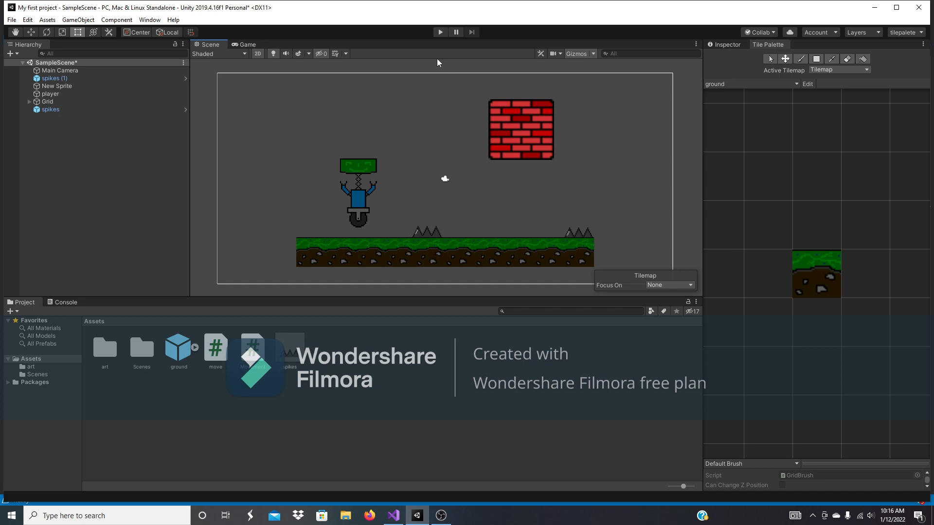
Play-test the scene by moving the player over the first spikes toward the brick block and the second spikes, and stop the game
{"action": "left_click", "coordinate": [440, 32]}
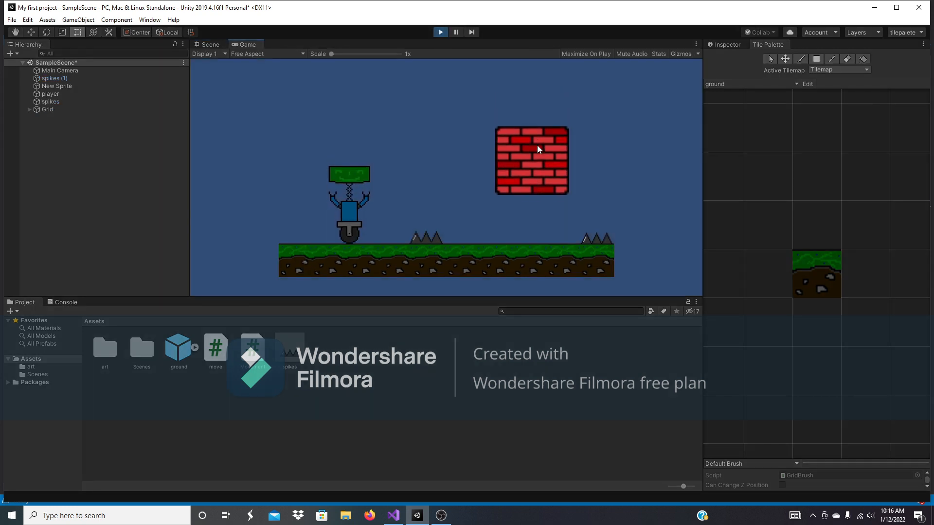
{"action": "left_click", "coordinate": [440, 32]}
{"action": "left_click", "coordinate": [440, 32]}
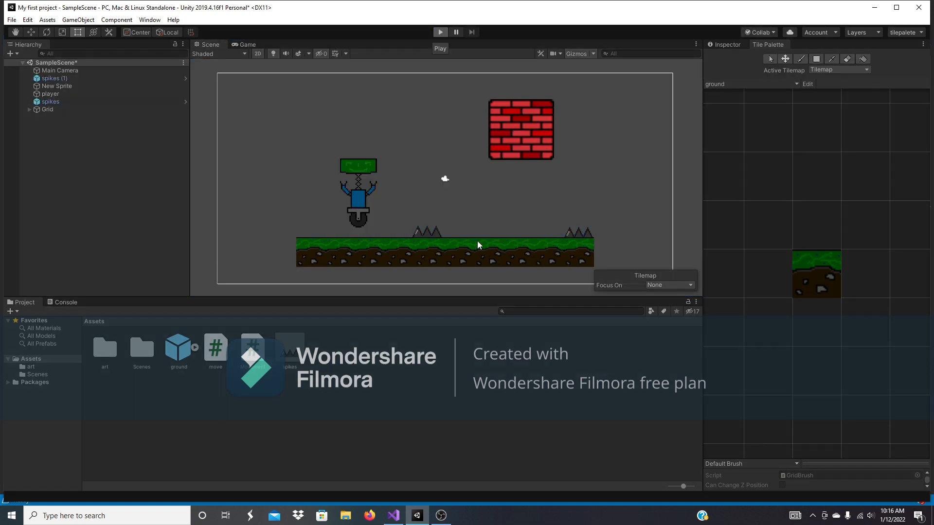
{"action": "left_click", "coordinate": [439, 33]}
{"action": "scroll", "coordinate": [434, 174], "scroll_direction": "up", "scroll_amount": 4}
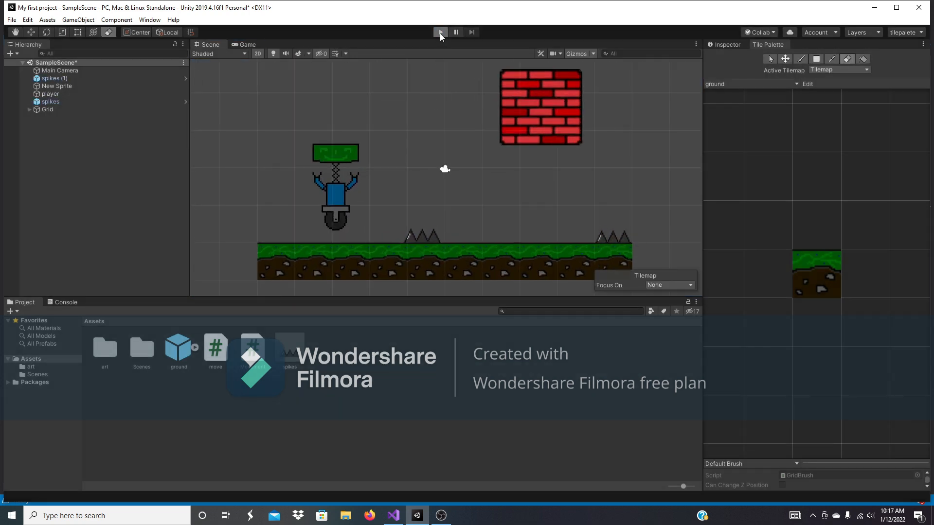
{"action": "left_click", "coordinate": [439, 33]}
{"action": "key", "text": "d"}
{"action": "key", "text": "space"}
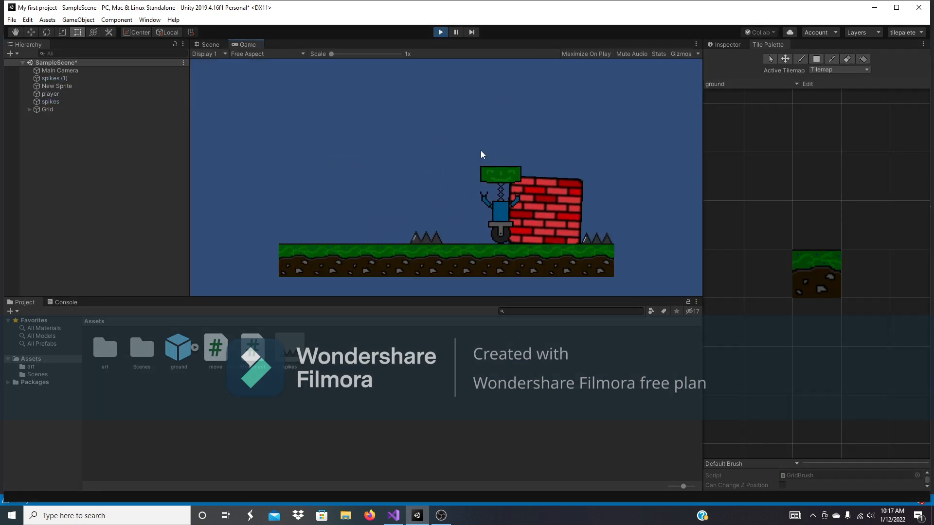
{"action": "left_click", "coordinate": [440, 33]}
Move the brick block beyond the ground's right end and play-test the player jumping onto the second spikes
{"action": "left_click_drag", "start_coordinate": [541, 107], "coordinate": [663, 113]}
{"action": "left_click", "coordinate": [440, 32]}
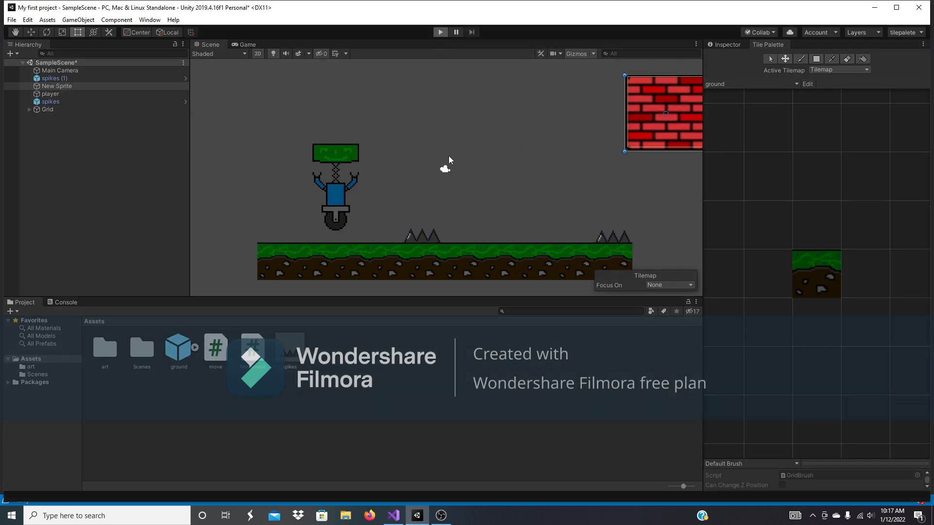
{"action": "key", "text": "d"}
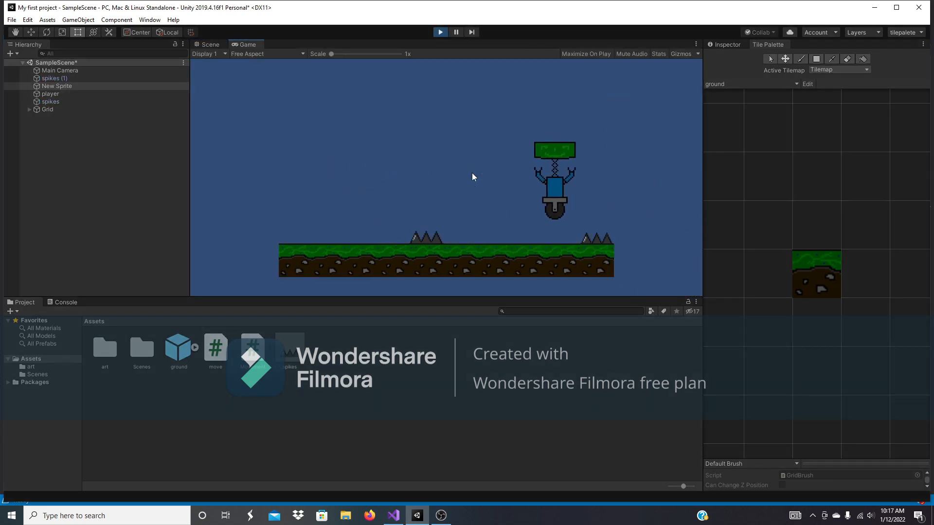
{"action": "key", "text": "d"}
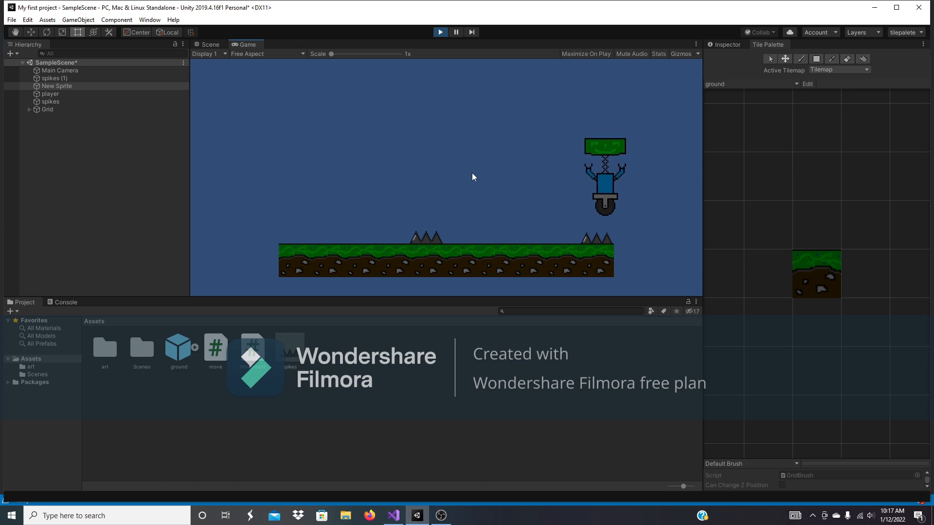
{"action": "key", "text": "a"}
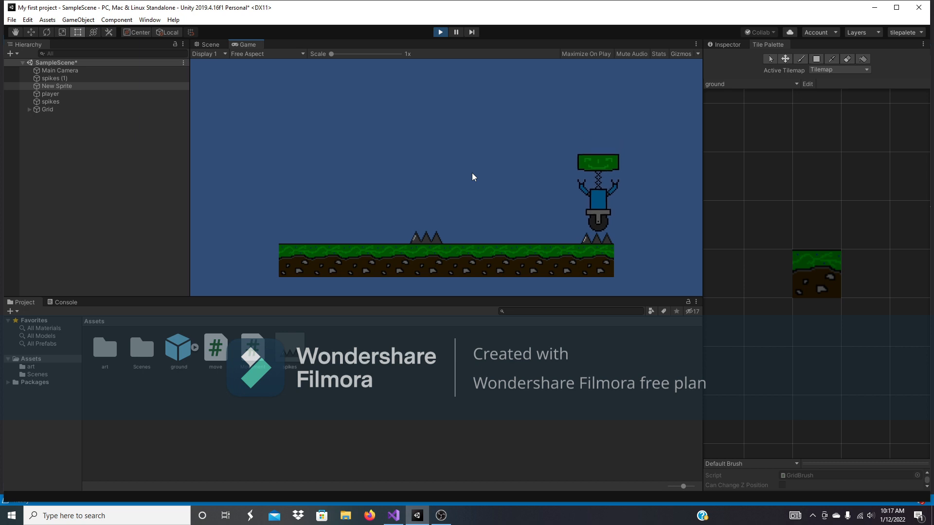
{"action": "left_click", "coordinate": [440, 32]}
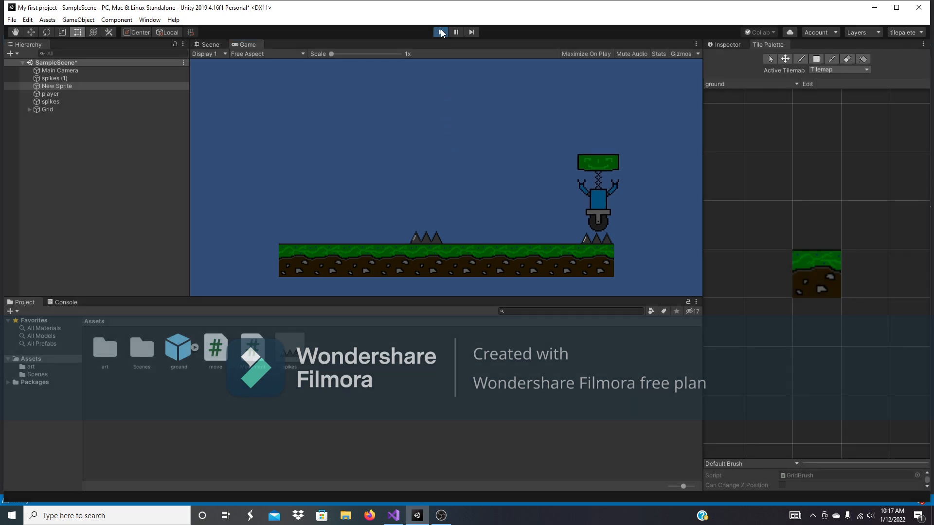
Raise the second spikes instance slightly so that its Y position is 1.37, and deselect it
{"action": "left_click", "coordinate": [736, 45]}
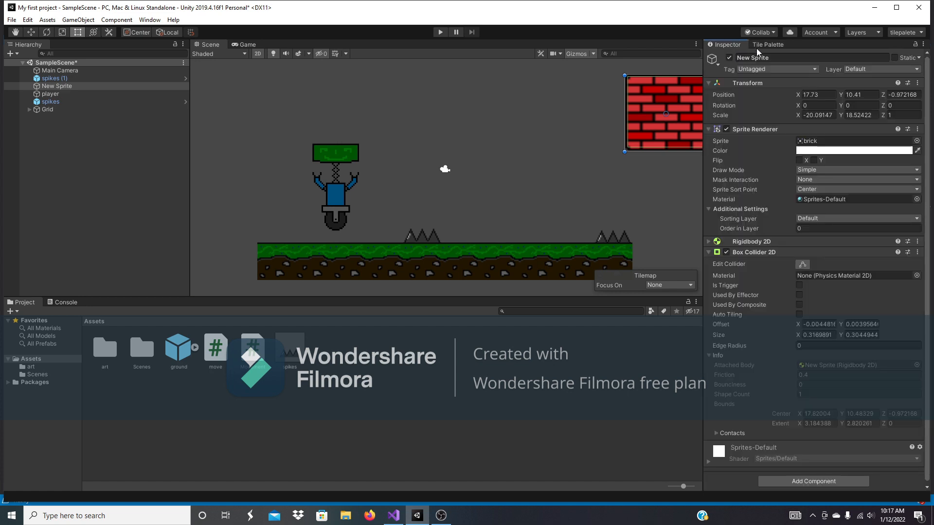
{"action": "left_click", "coordinate": [763, 45]}
{"action": "left_click", "coordinate": [740, 45]}
{"action": "left_click", "coordinate": [348, 154]}
{"action": "scroll", "coordinate": [591, 235], "scroll_direction": "up", "scroll_amount": 4}
{"action": "scroll", "coordinate": [590, 236], "scroll_direction": "down", "scroll_amount": 6}
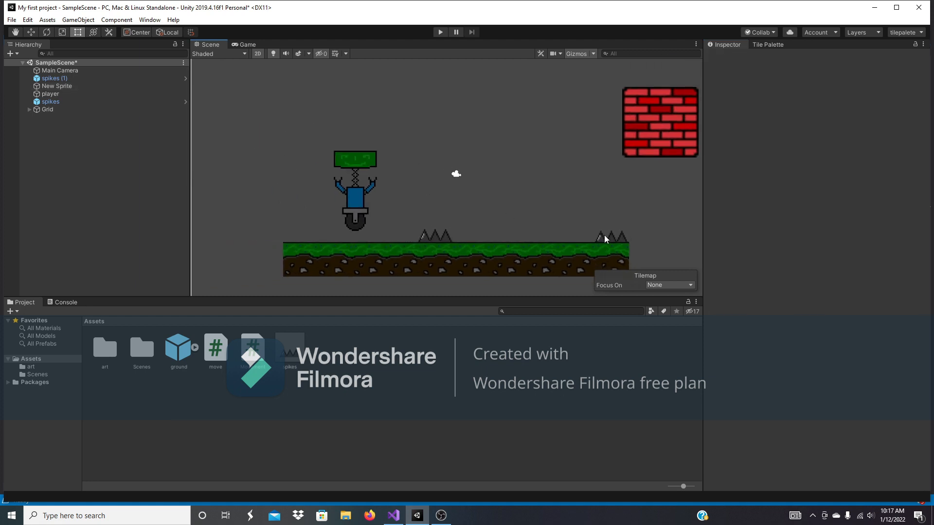
{"action": "left_click", "coordinate": [608, 239]}
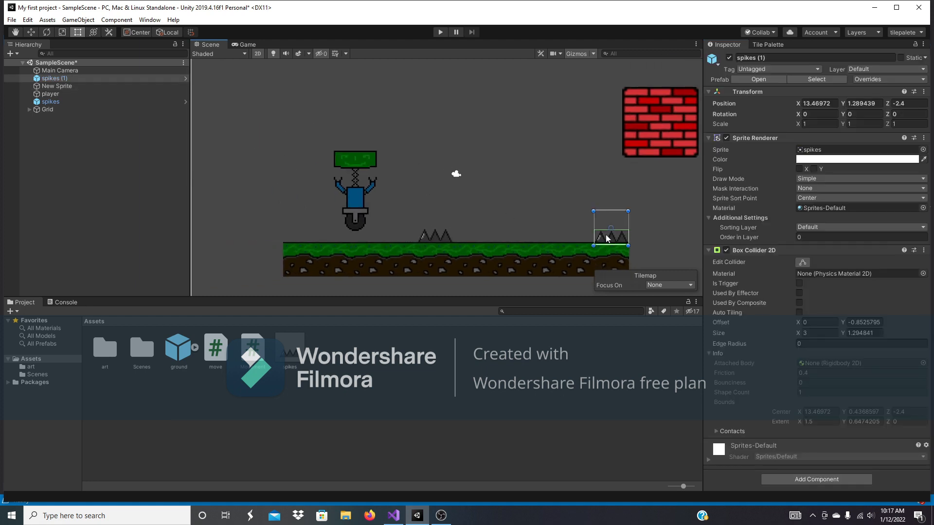
{"action": "left_click", "coordinate": [28, 35]}
{"action": "left_click_drag", "start_coordinate": [611, 189], "coordinate": [614, 189]}
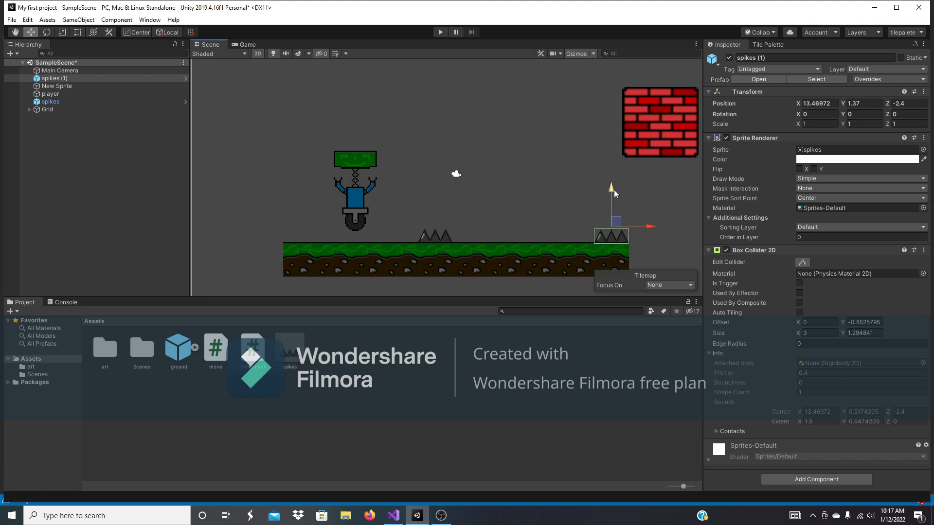
{"action": "left_click", "coordinate": [556, 216]}
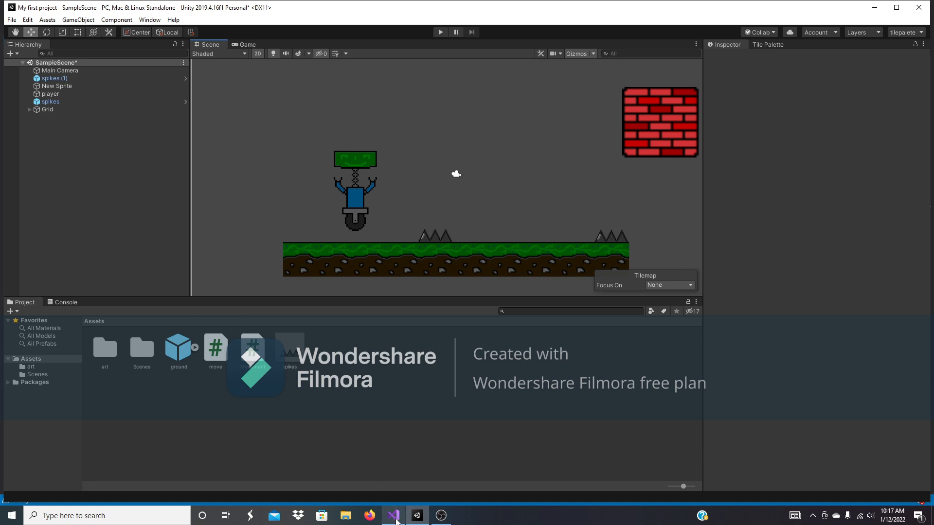
Switch to Visual Studio and examine the OnCollisionEnter2D method declaration in Movement.cs
{"action": "left_click", "coordinate": [394, 516]}
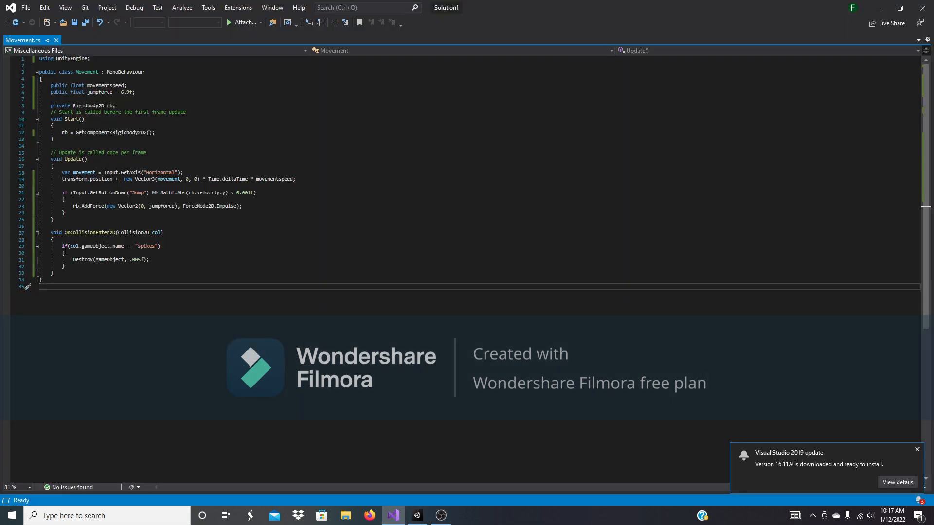
{"action": "left_click", "coordinate": [51, 233]}
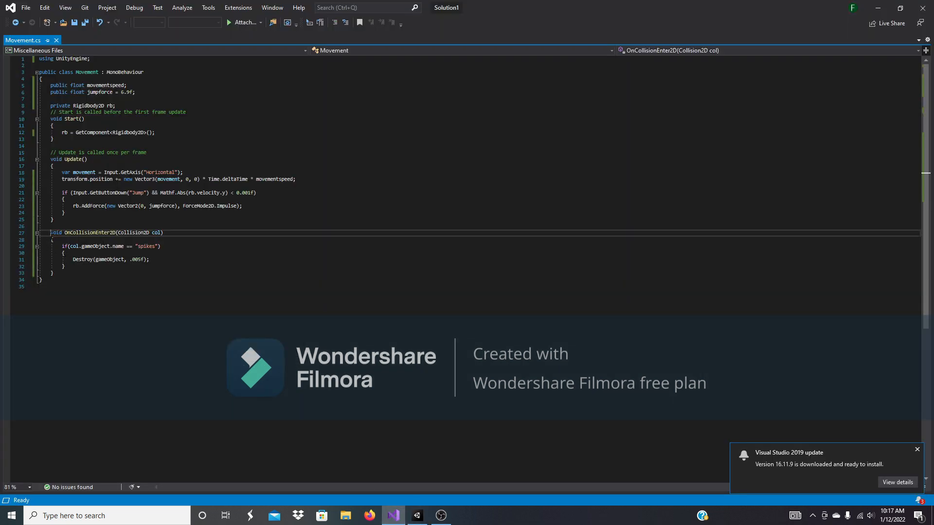
{"action": "left_click_drag", "start_coordinate": [51, 233], "coordinate": [170, 230]}
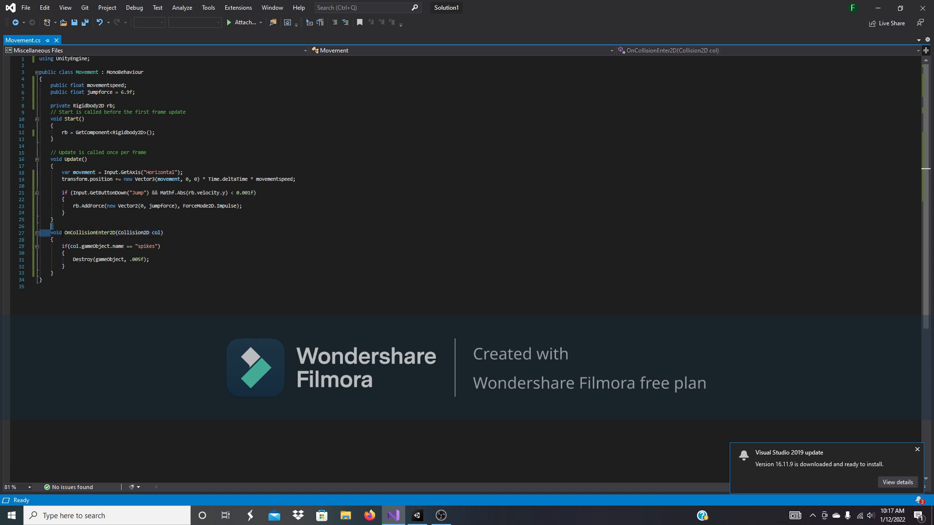
{"action": "left_click", "coordinate": [67, 233]}
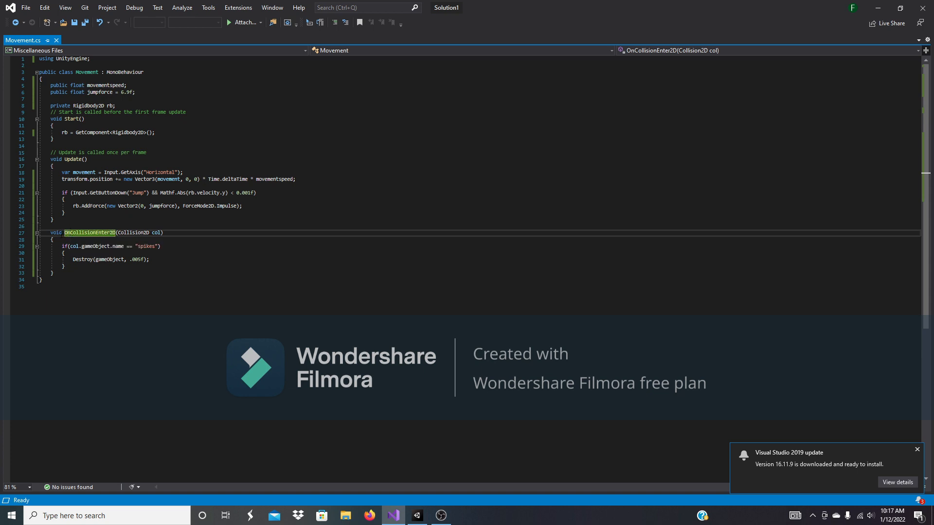
{"action": "left_click_drag", "start_coordinate": [62, 233], "coordinate": [170, 233]}
{"action": "left_click", "coordinate": [190, 234]}
Try the name hfggd for the Collision2D parameter col in OnCollisionEnter2D, and undo the edit
{"action": "double_click", "coordinate": [157, 233]}
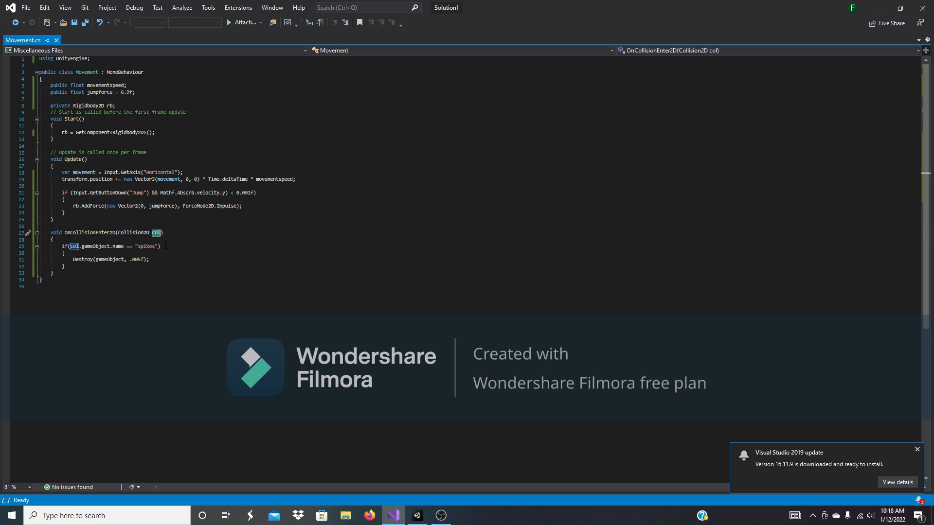
{"action": "type", "text": "hfggd"}
{"action": "key", "text": "BackSpace"}
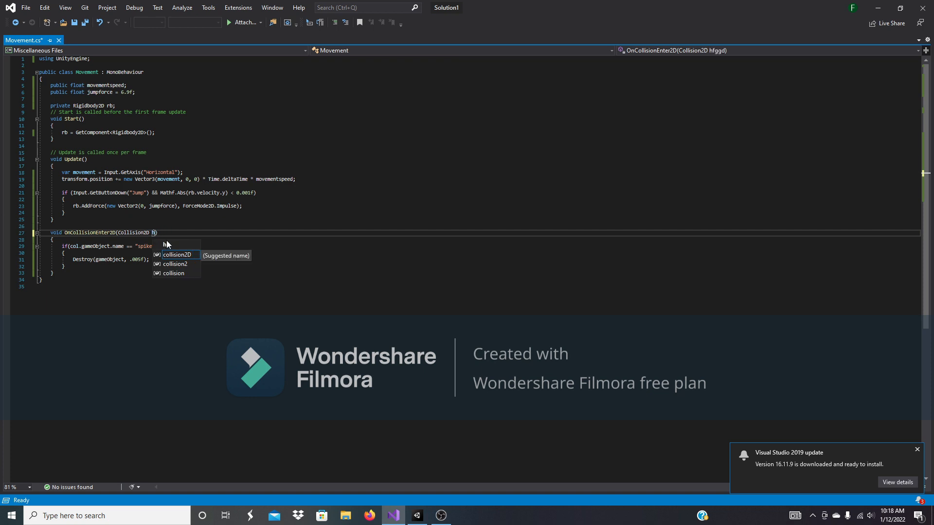
{"action": "key", "text": "Escape"}
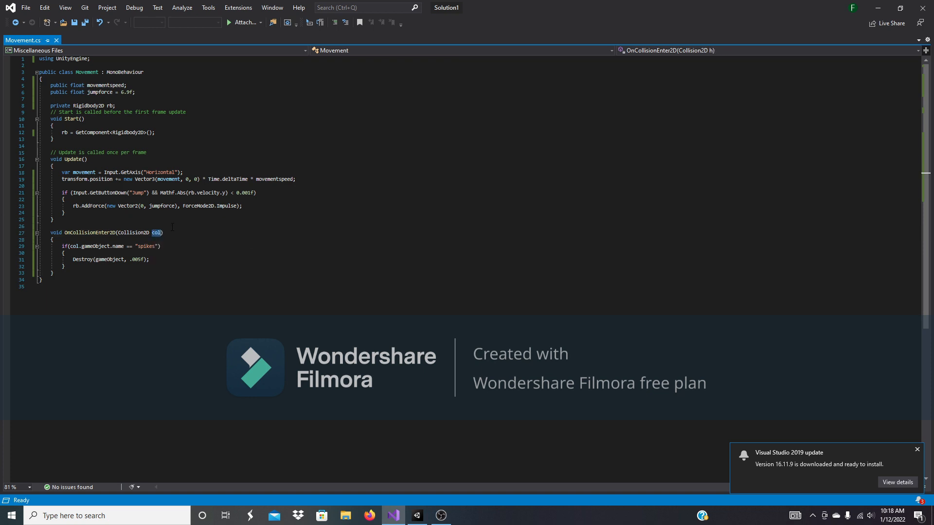
{"action": "left_click", "coordinate": [187, 249]}
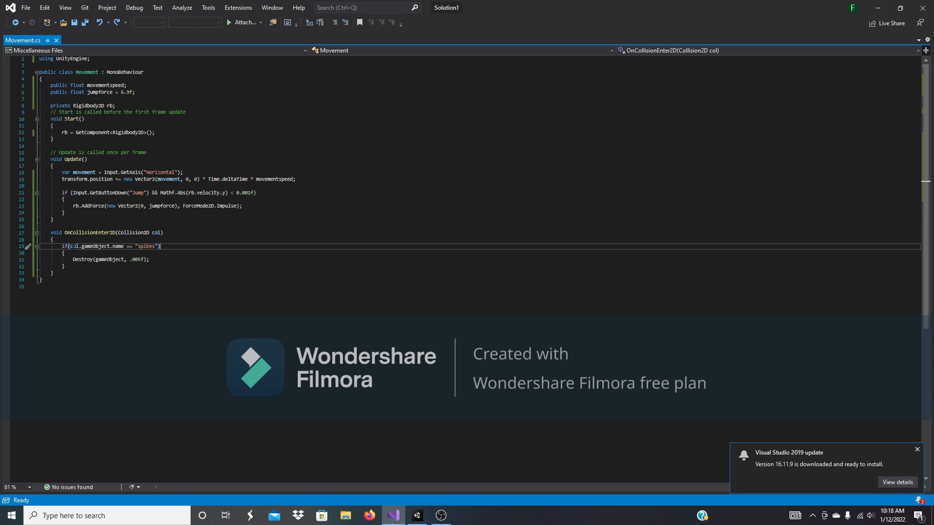
Examine the col.gameObject.name condition and the Destroy call inside OnCollisionEnter2D
{"action": "left_click_drag", "start_coordinate": [63, 246], "coordinate": [79, 247]}
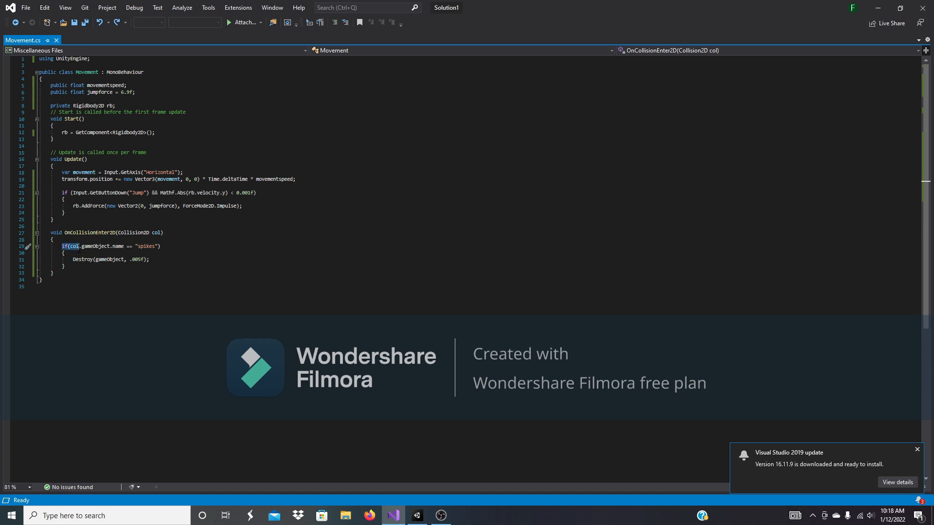
{"action": "left_click", "coordinate": [79, 247]}
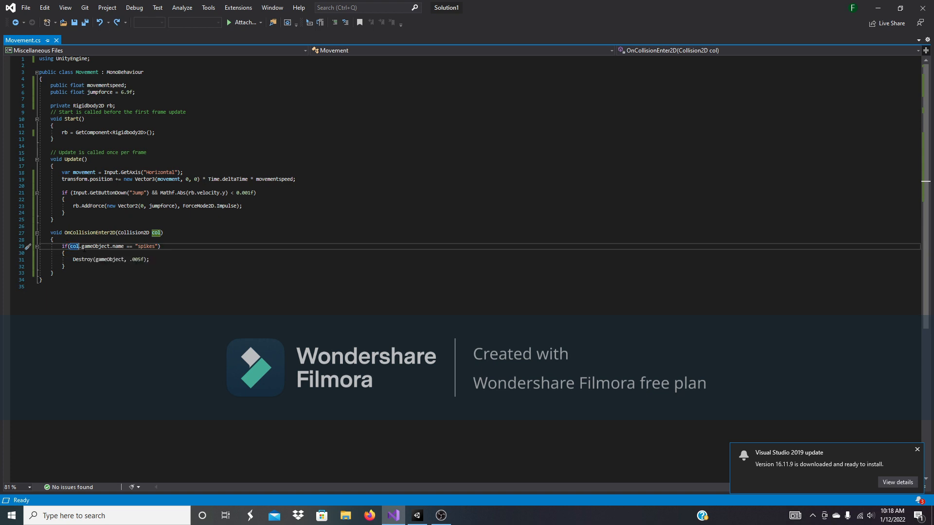
{"action": "left_click_drag", "start_coordinate": [82, 247], "coordinate": [159, 246]}
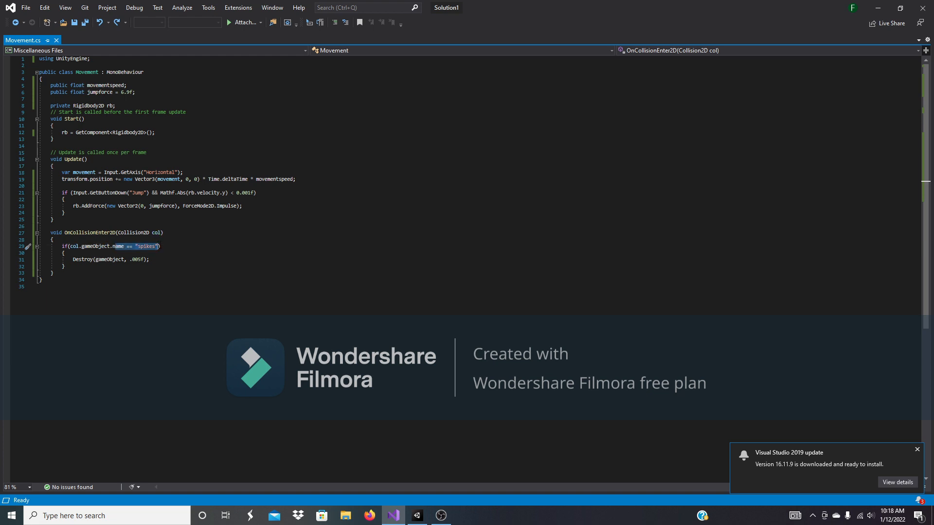
{"action": "left_click_drag", "start_coordinate": [73, 260], "coordinate": [140, 264]}
{"action": "left_click", "coordinate": [138, 261]}
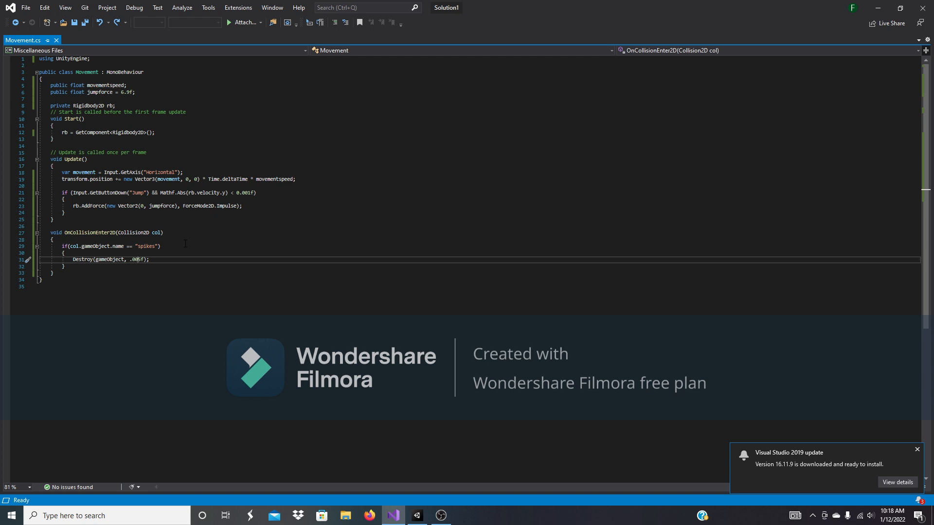
Change the collision condition to compare col.gameObject.tag instead of name with "spikes"
{"action": "left_click", "coordinate": [122, 247]}
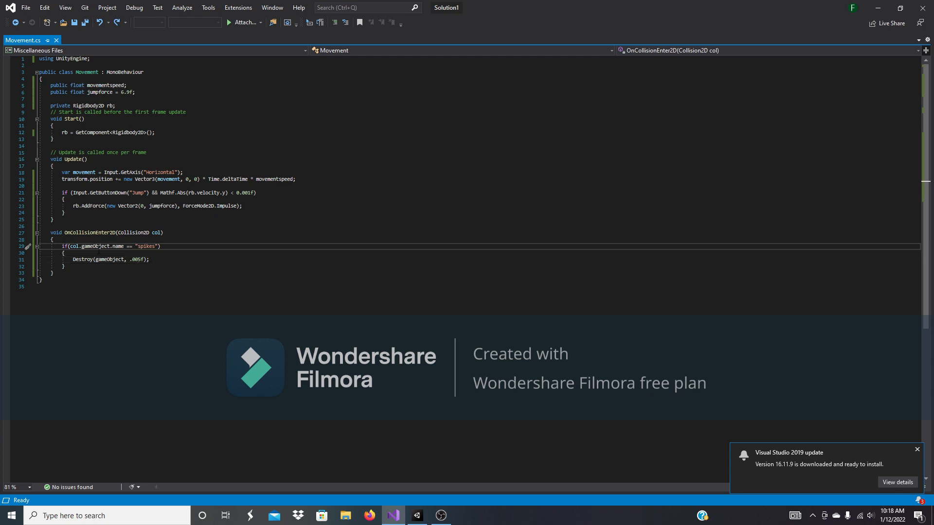
{"action": "left_click_drag", "start_coordinate": [113, 246], "coordinate": [120, 249]}
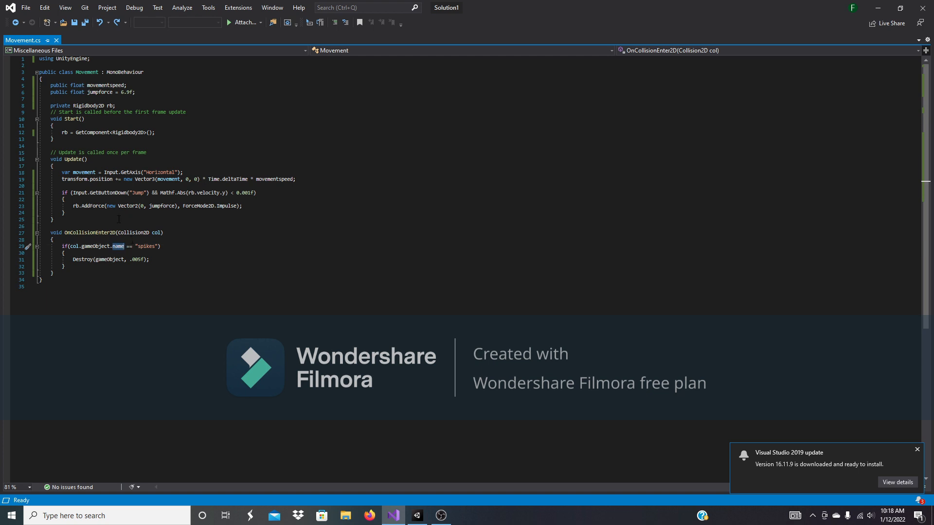
{"action": "type", "text": "tag"}
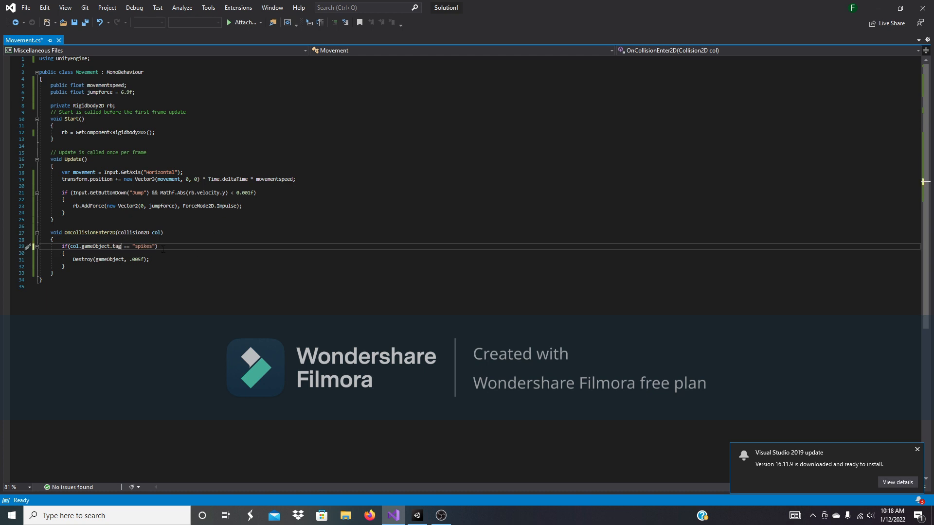
{"action": "double_click", "coordinate": [103, 233]}
{"action": "left_click", "coordinate": [81, 246]}
{"action": "left_click_drag", "start_coordinate": [135, 247], "coordinate": [151, 246]}
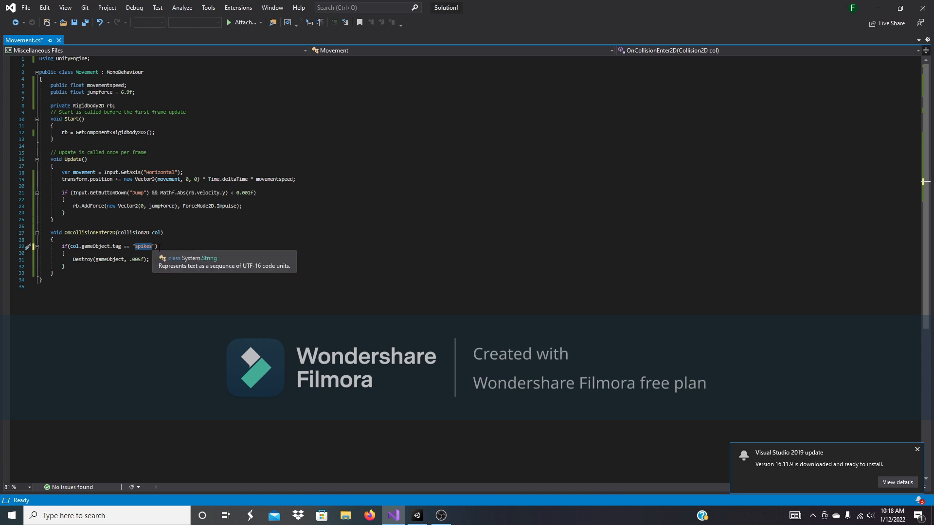
Switch to Unity and open the spikes prefab from the Assets folder for editing
{"action": "left_click", "coordinate": [416, 516]}
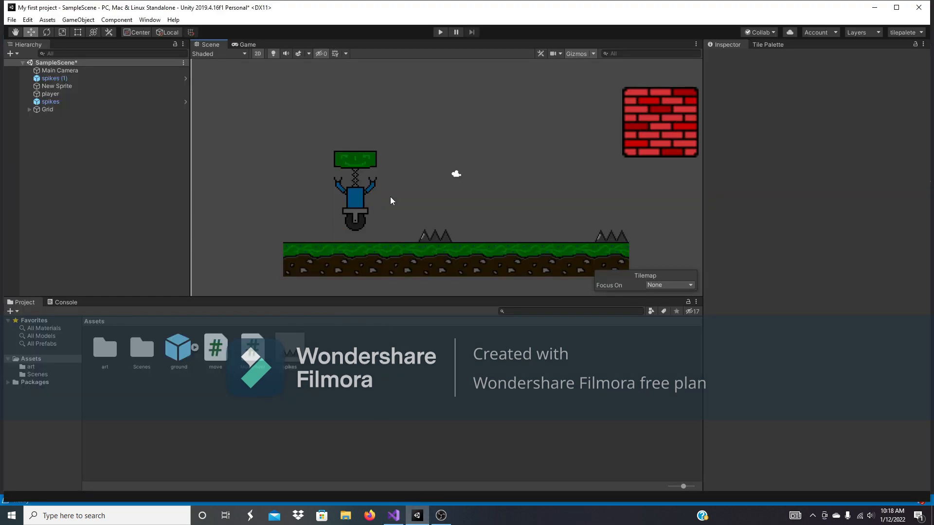
{"action": "left_click", "coordinate": [361, 203]}
{"action": "left_click", "coordinate": [281, 361]}
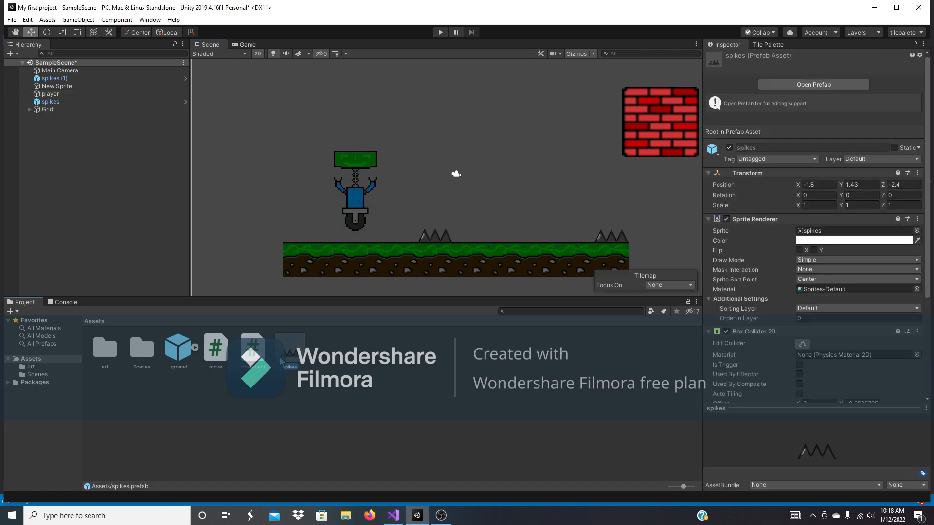
{"action": "double_click", "coordinate": [295, 361]}
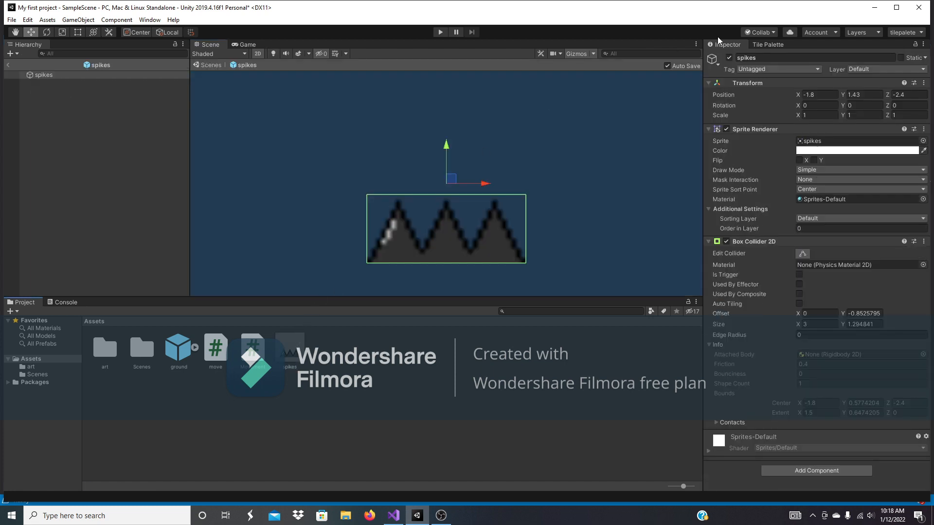
Add a new tag named spikes to the project's tag list
{"action": "left_click", "coordinate": [768, 69]}
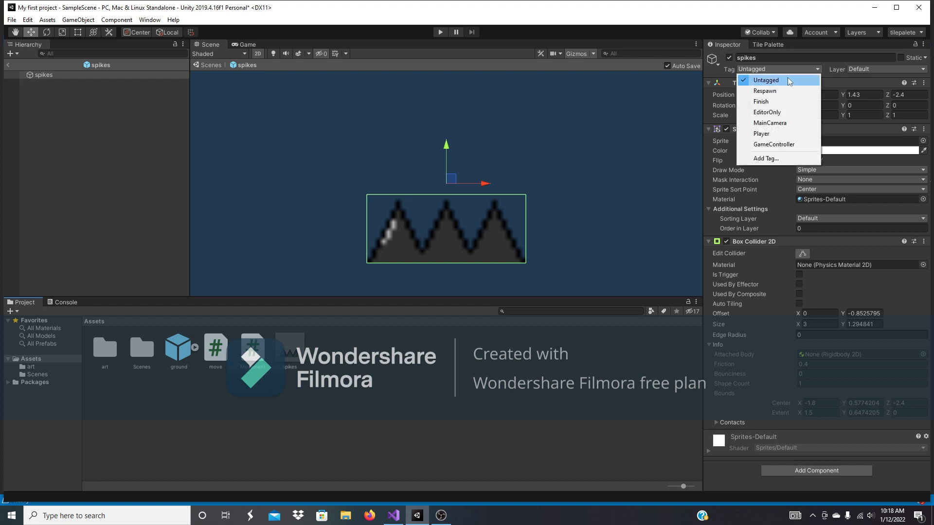
{"action": "left_click", "coordinate": [771, 160]}
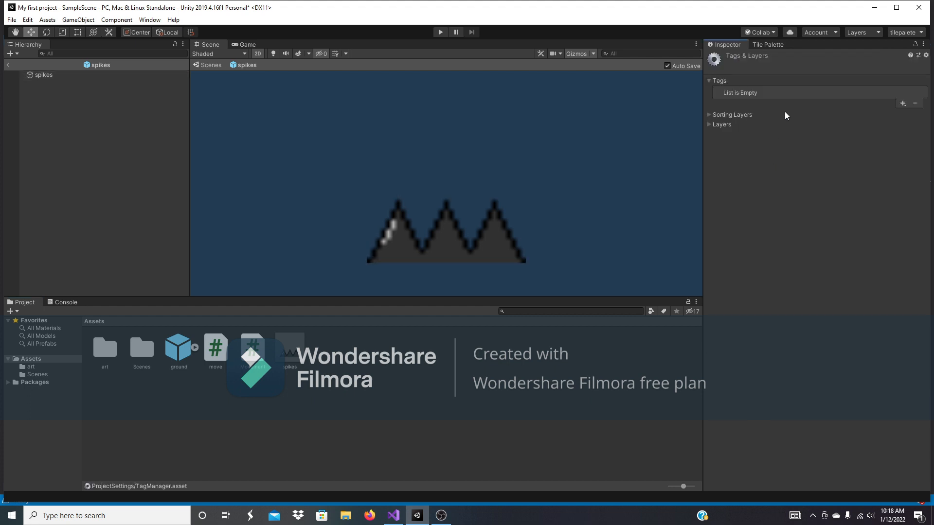
{"action": "left_click", "coordinate": [900, 105]}
{"action": "type", "text": "spikes"}
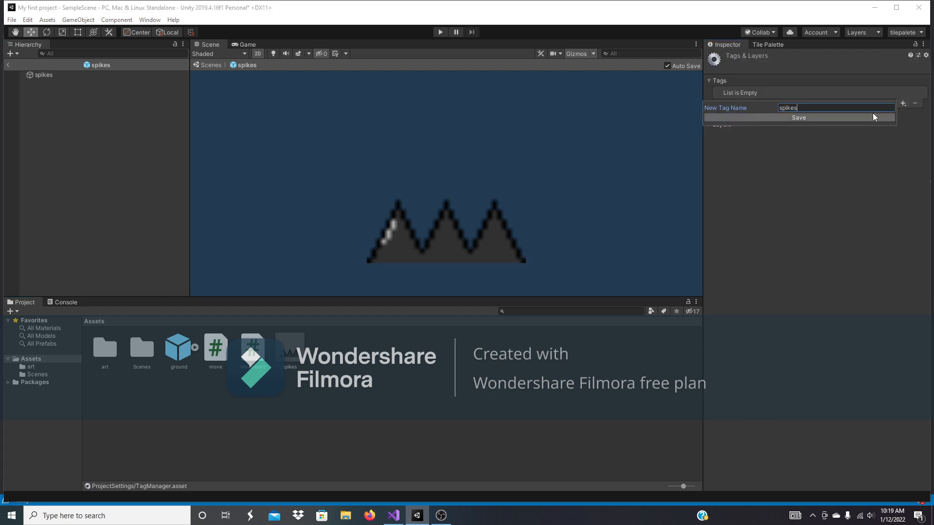
{"action": "left_click", "coordinate": [874, 117]}
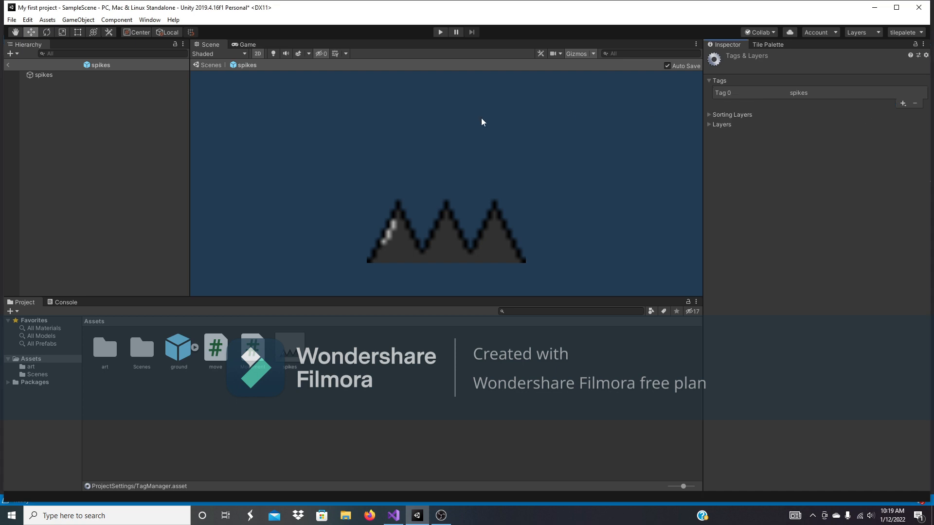
Assign the spikes tag to the spikes prefab and return to the scene
{"action": "left_click", "coordinate": [100, 75]}
{"action": "left_click", "coordinate": [784, 69]}
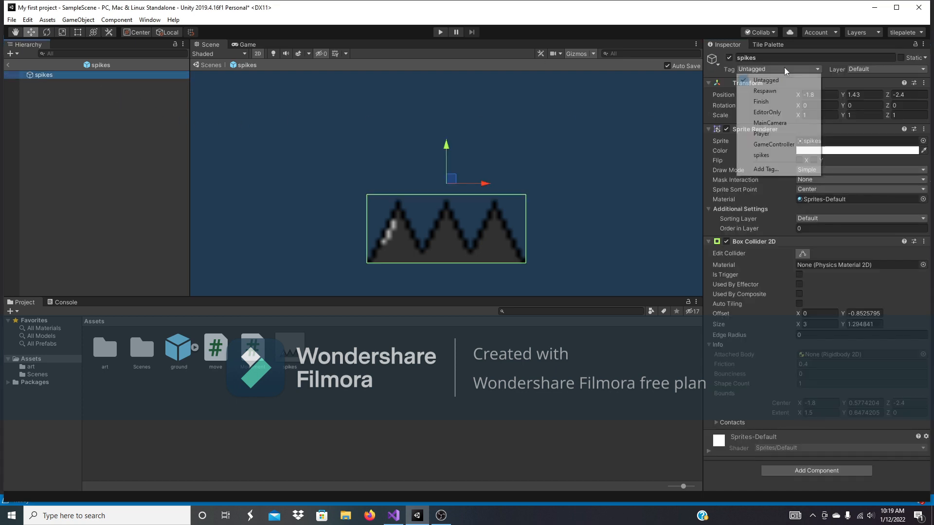
{"action": "left_click", "coordinate": [761, 155]}
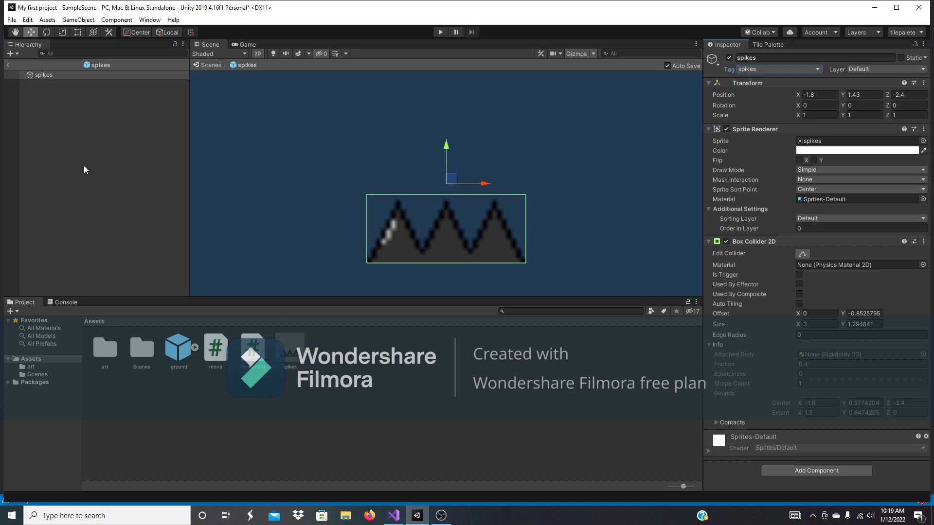
{"action": "left_click", "coordinate": [8, 65]}
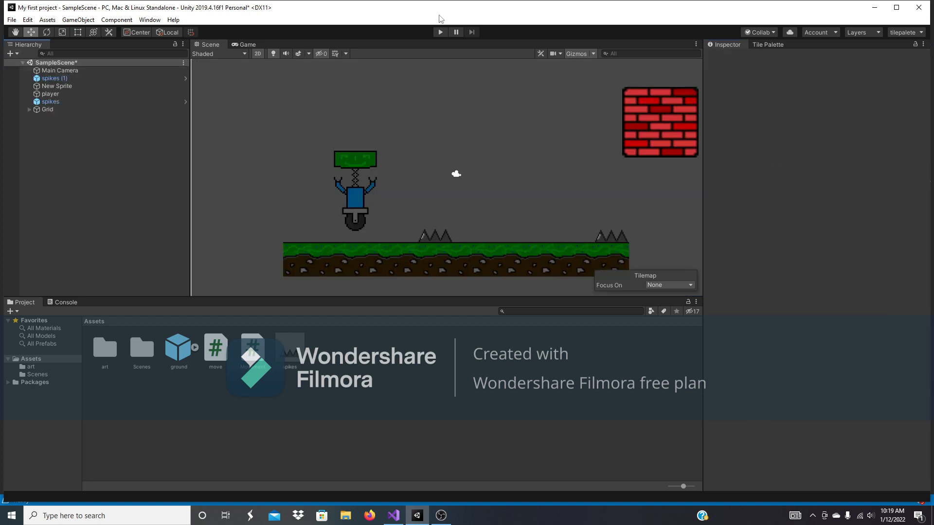
Play-test the scene twice, jumping the player over the first spikes and onto the second ones
{"action": "left_click", "coordinate": [440, 34]}
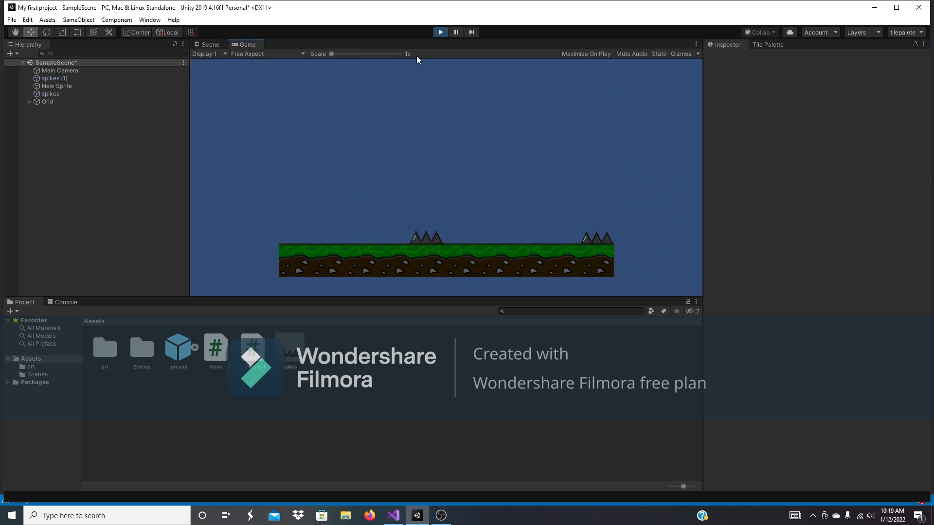
{"action": "left_click", "coordinate": [441, 33]}
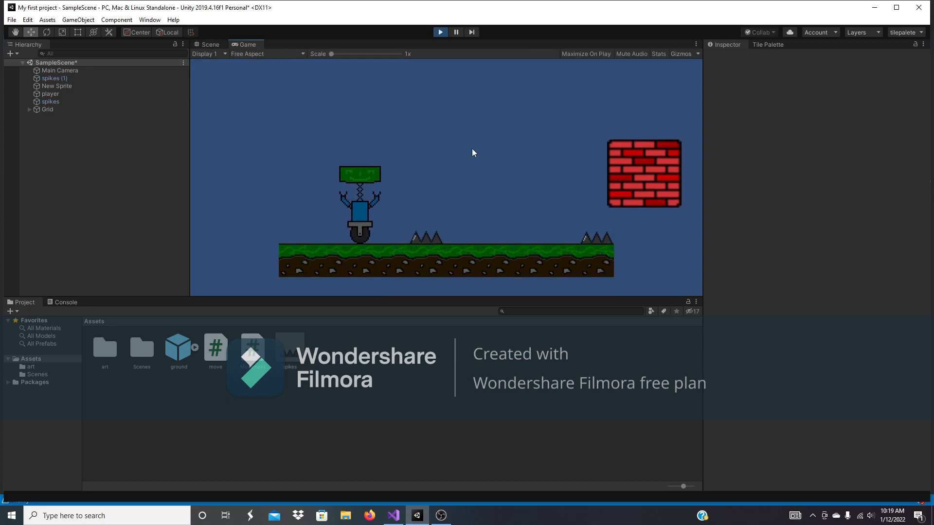
{"action": "key", "text": "space"}
{"action": "key", "text": "Right"}
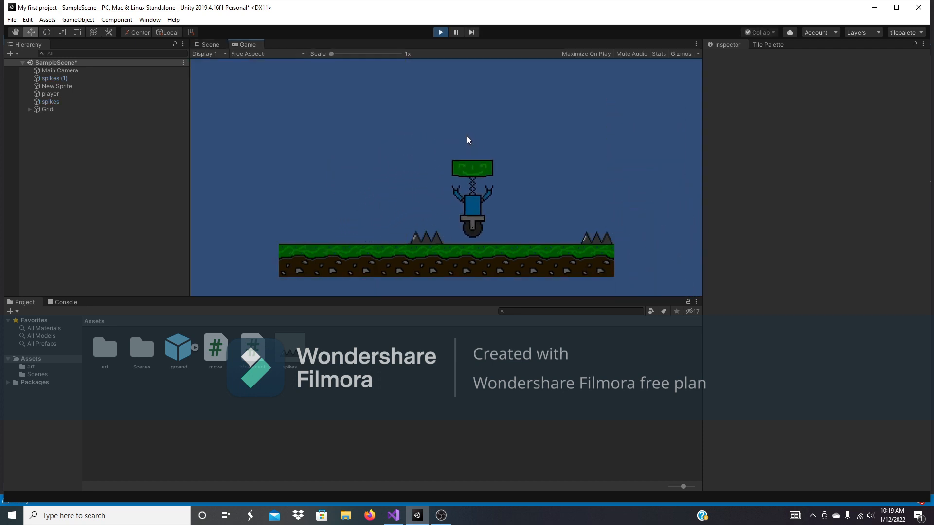
{"action": "key", "text": "space"}
{"action": "key", "text": "Right"}
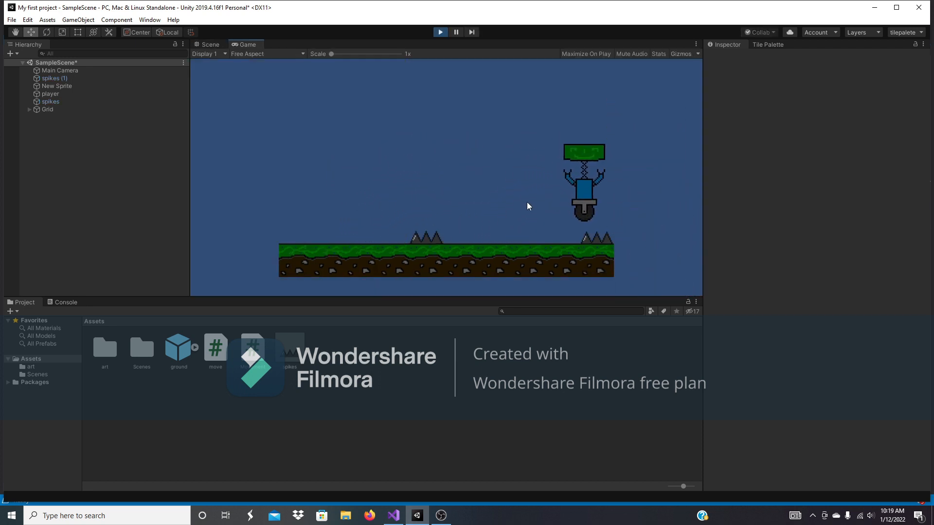
{"action": "key", "text": "Left"}
{"action": "key", "text": "Right"}
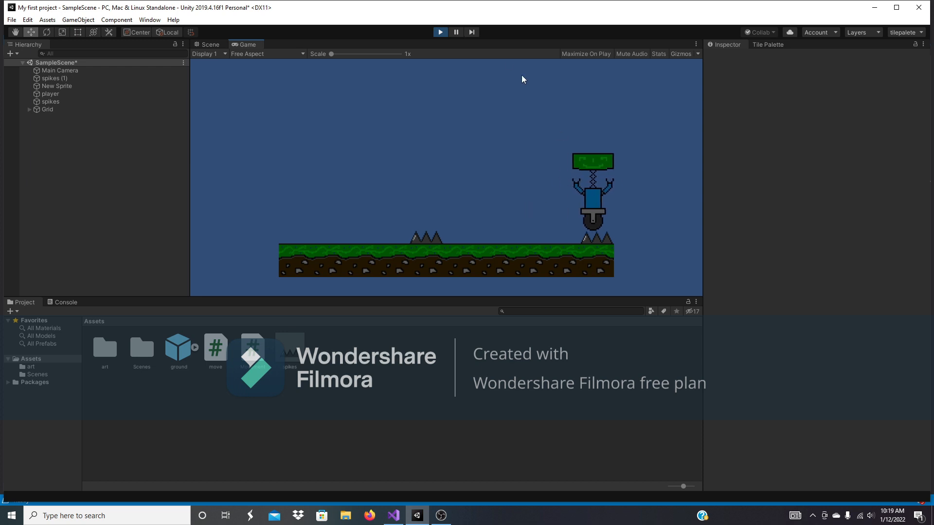
Move the spikes (1) instance beside the first spikes at X -5.66, play-test it, and inspect both spikes objects
{"action": "left_click", "coordinate": [440, 31]}
{"action": "left_click", "coordinate": [124, 104]}
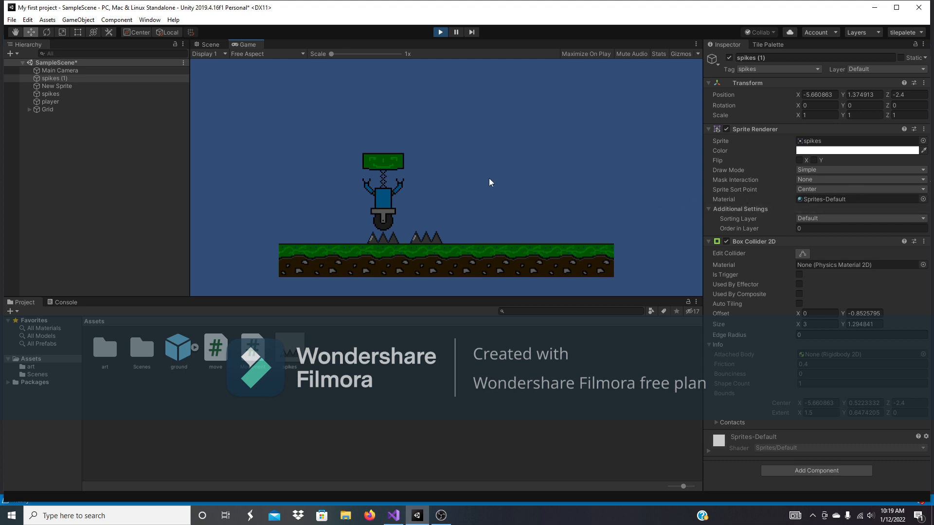
{"action": "left_click", "coordinate": [81, 79]}
{"action": "left_click", "coordinate": [97, 94]}
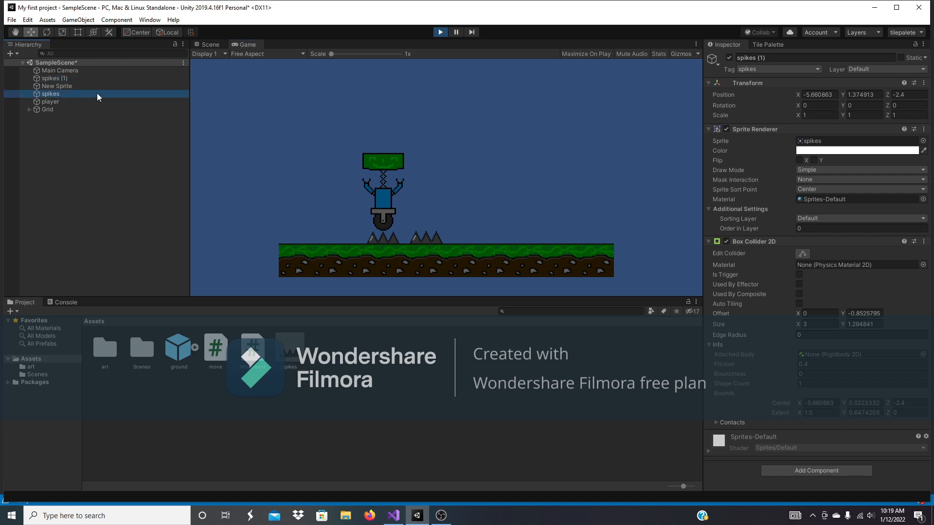
{"action": "right_click", "coordinate": [92, 80]}
{"action": "left_click", "coordinate": [545, 442]}
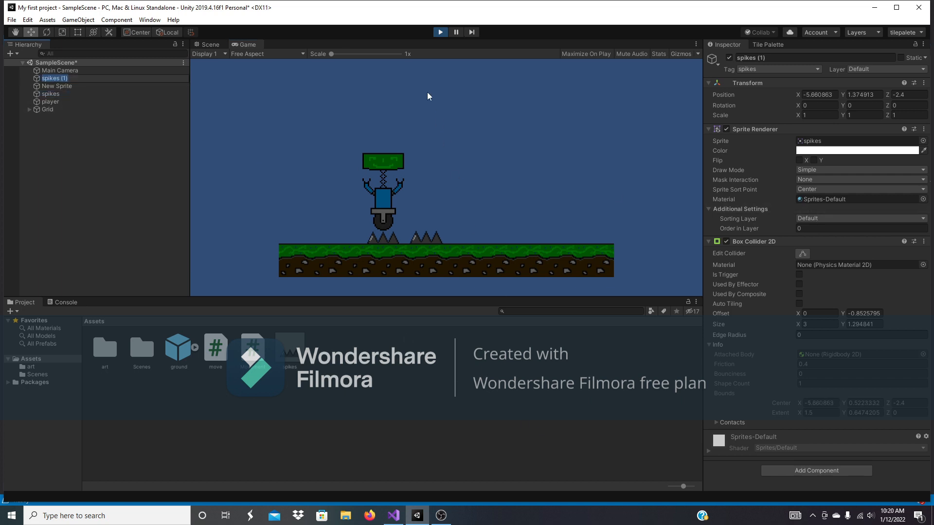
{"action": "left_click", "coordinate": [440, 32]}
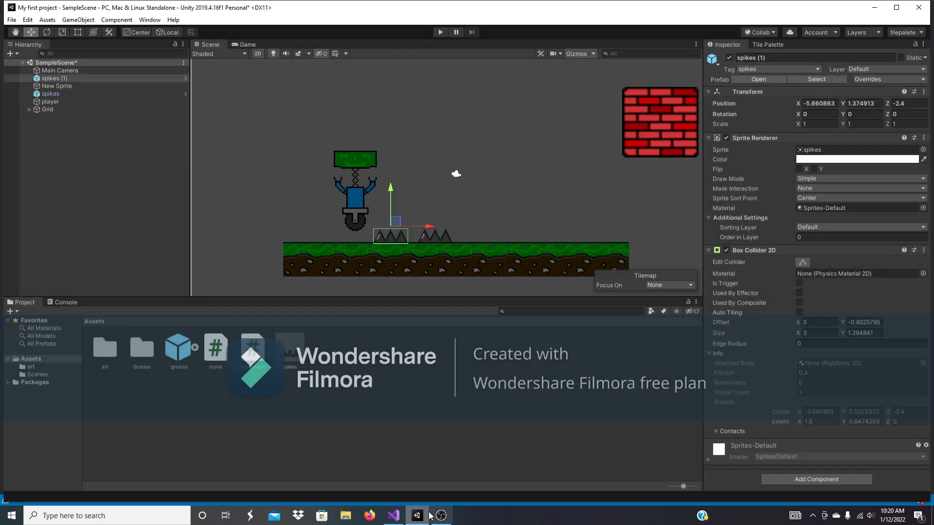
Switch to Visual Studio, save the edited Movement.cs script, and return to Unity
{"action": "left_click", "coordinate": [393, 515]}
{"action": "left_click", "coordinate": [162, 259]}
{"action": "left_click", "coordinate": [173, 252]}
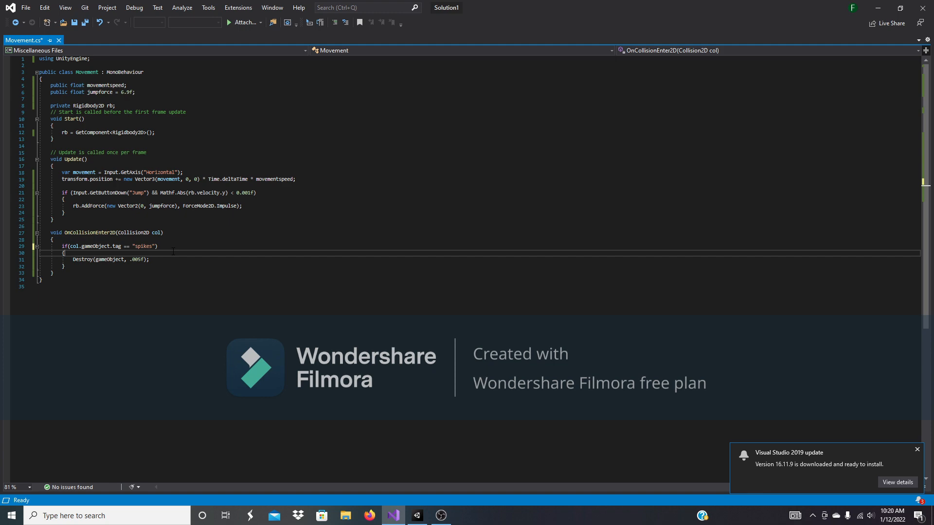
{"action": "key", "text": "ctrl+s"}
{"action": "left_click", "coordinate": [418, 515]}
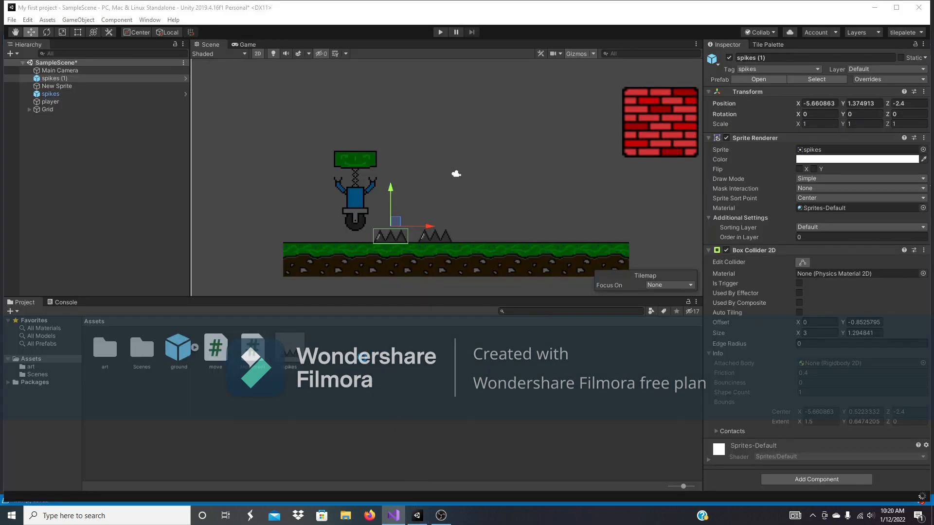
Play-test the player driving into the nearest spikes, and stop the game
{"action": "left_click", "coordinate": [440, 32]}
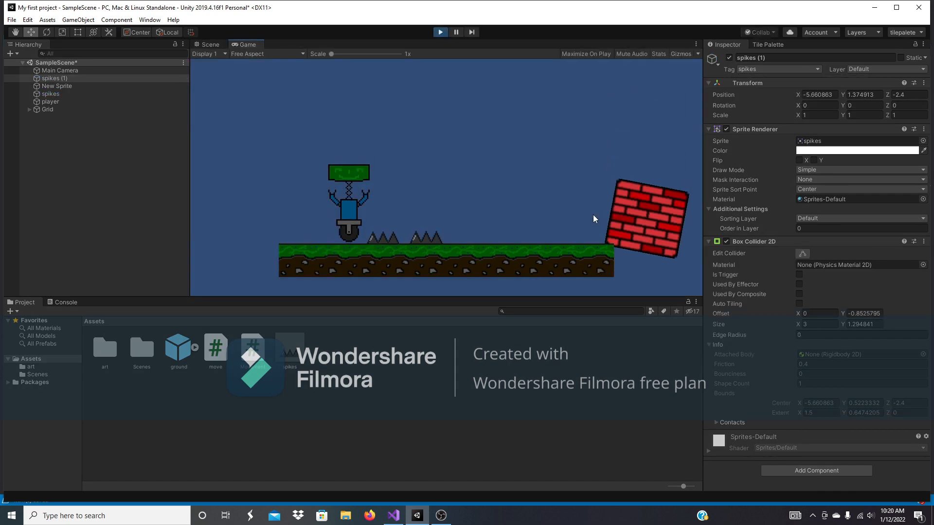
{"action": "key", "text": "d"}
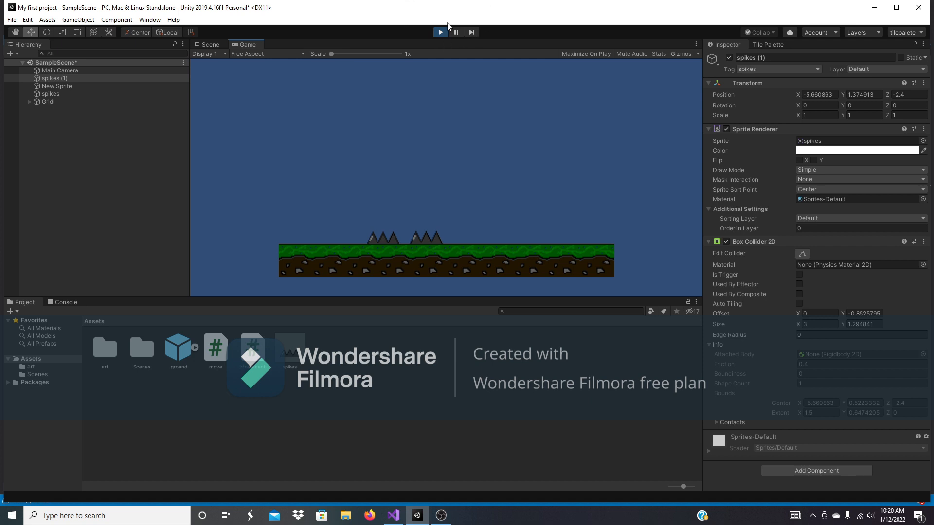
{"action": "left_click", "coordinate": [435, 35]}
Move the spikes (1) instance further along the ground to X 7.29, Y 1.46, and play-test the player against it
{"action": "left_click_drag", "start_coordinate": [397, 222], "coordinate": [546, 224]}
{"action": "left_click", "coordinate": [436, 33]}
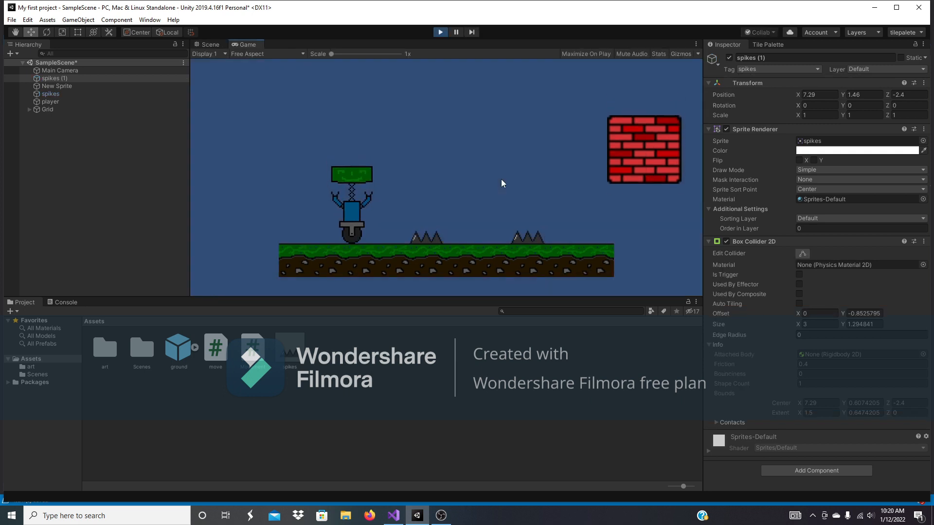
{"action": "key", "text": "d"}
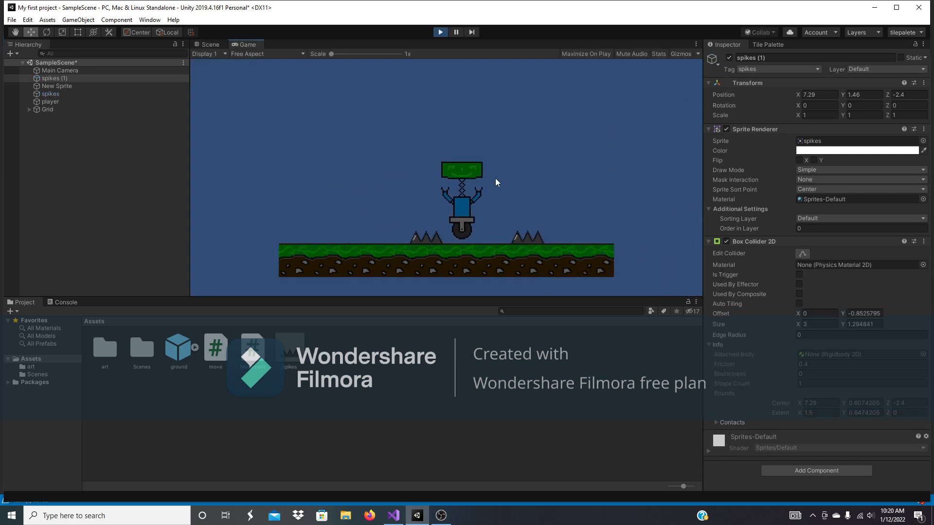
{"action": "left_click", "coordinate": [440, 32]}
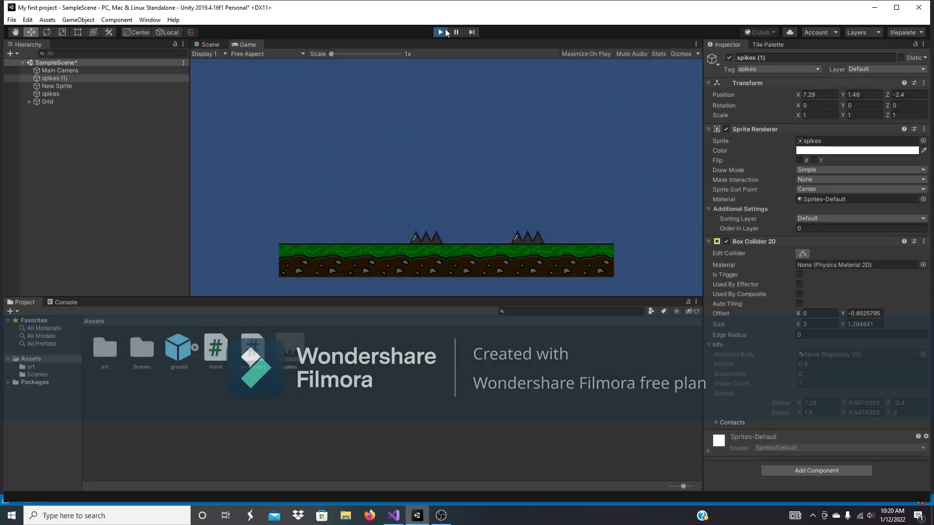
{"action": "scroll", "coordinate": [406, 144], "scroll_direction": "down", "scroll_amount": 3}
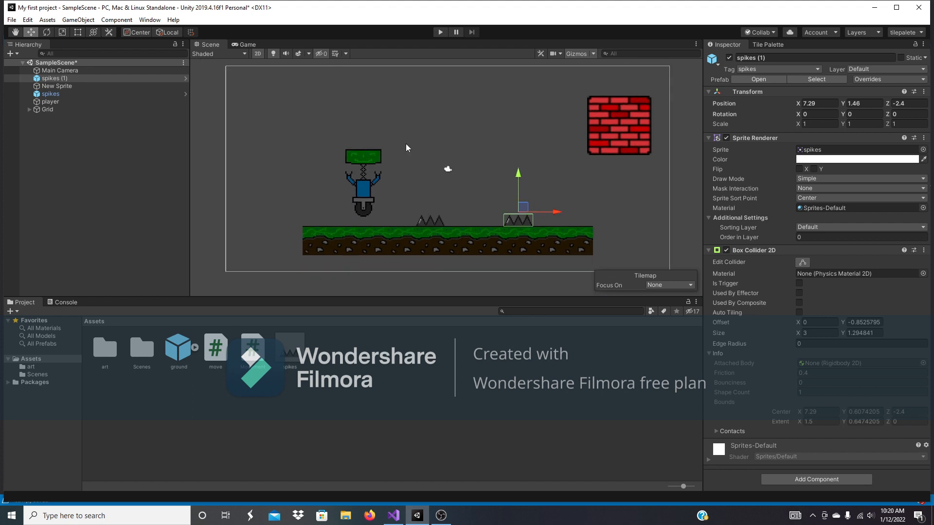
Paint a second ground strip about nine tiles long from the ground palette, level with the first and about three tiles beyond it
{"action": "left_click", "coordinate": [448, 144]}
{"action": "scroll", "coordinate": [486, 151], "scroll_direction": "down", "scroll_amount": 3}
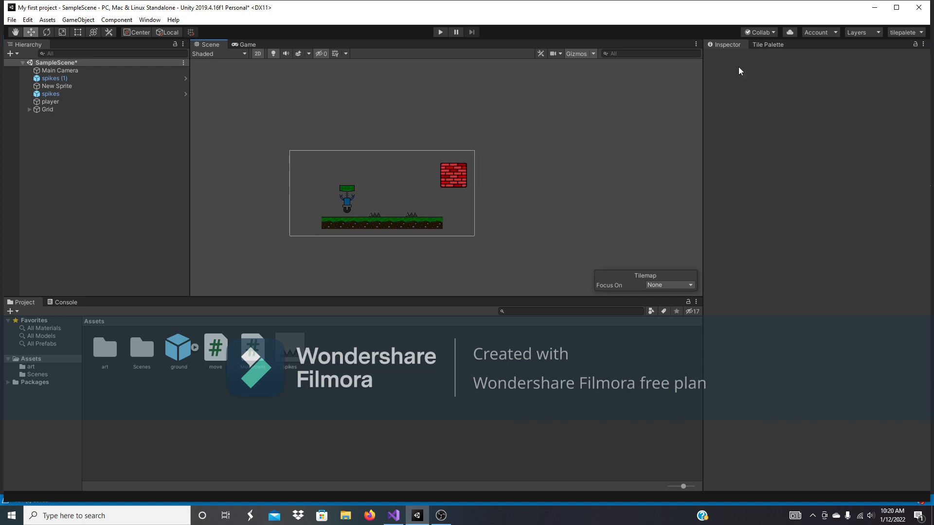
{"action": "left_click", "coordinate": [764, 44]}
{"action": "left_click", "coordinate": [777, 83]}
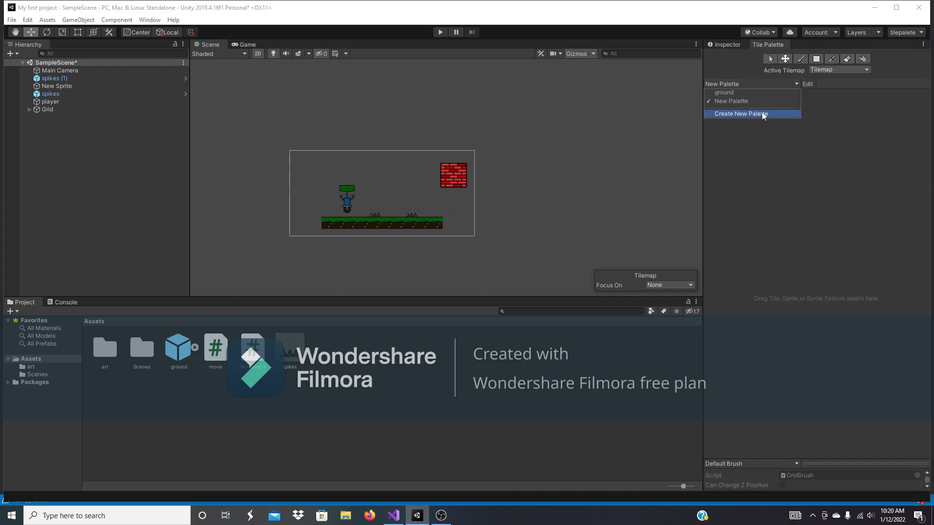
{"action": "left_click", "coordinate": [745, 93]}
{"action": "left_click", "coordinate": [800, 59]}
{"action": "left_click", "coordinate": [820, 281]}
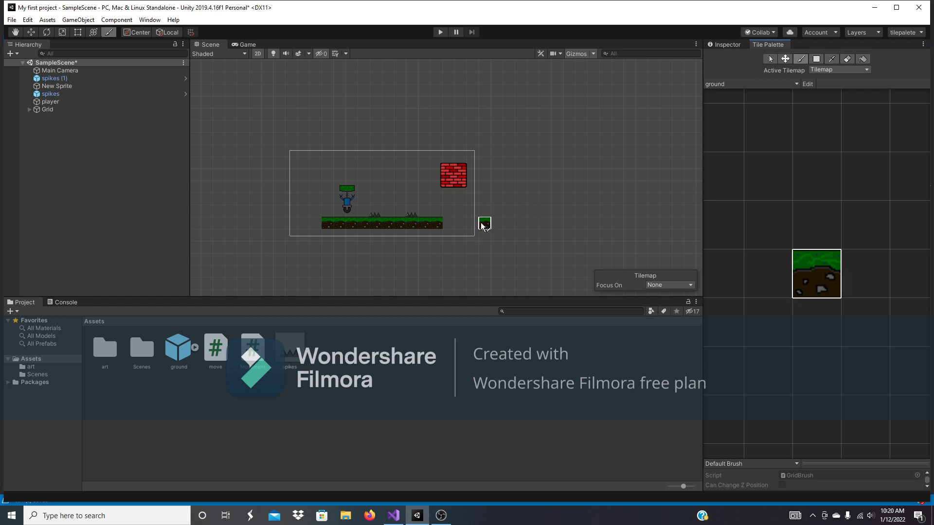
{"action": "left_click_drag", "start_coordinate": [481, 227], "coordinate": [580, 226]}
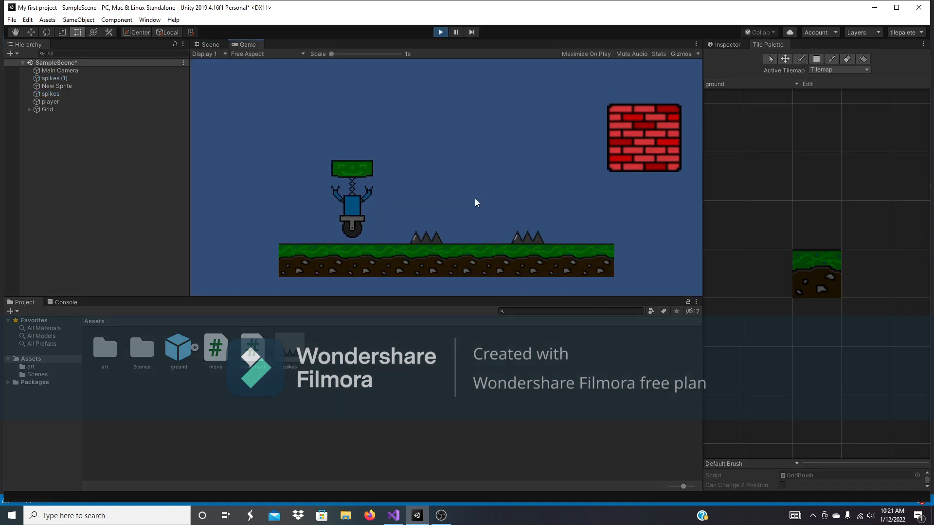
Play-test the player jumping over both spikes towards the end of the first platform, and stop the game
{"action": "key", "text": "space"}
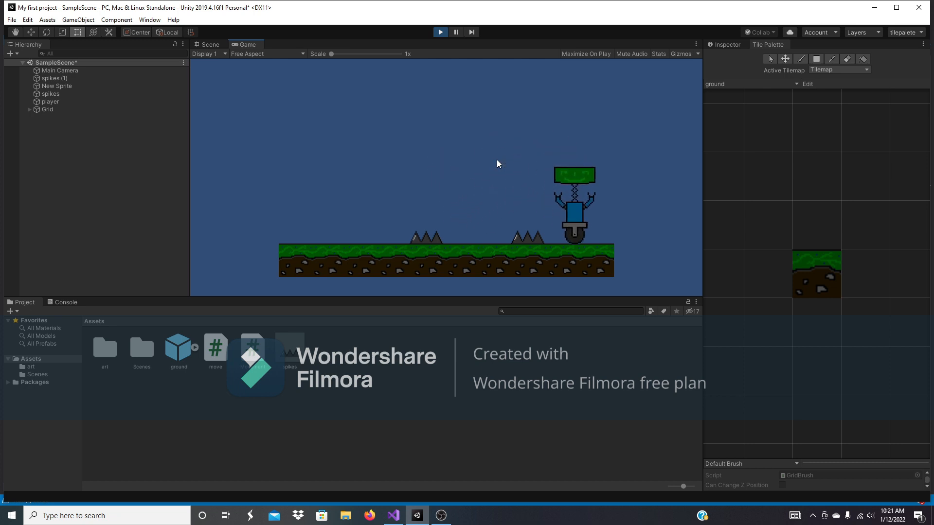
{"action": "key", "text": "space"}
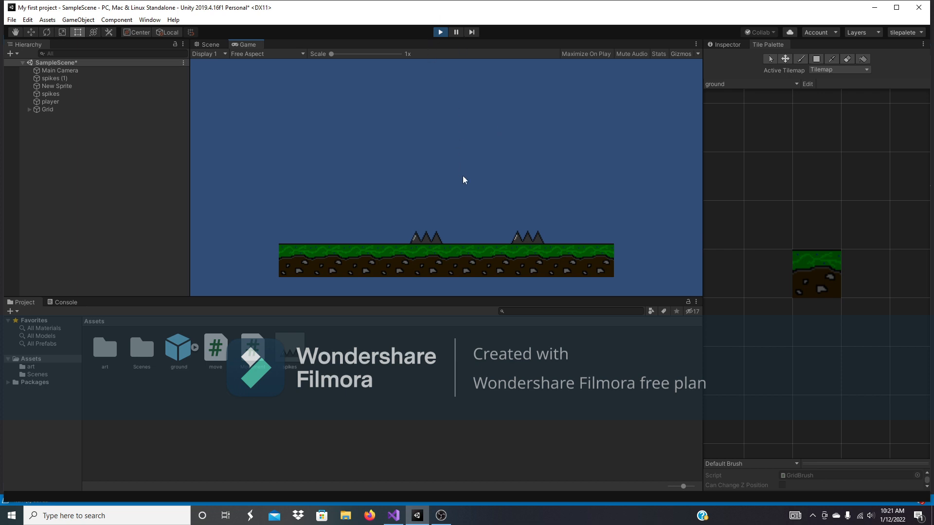
{"action": "left_click", "coordinate": [441, 33]}
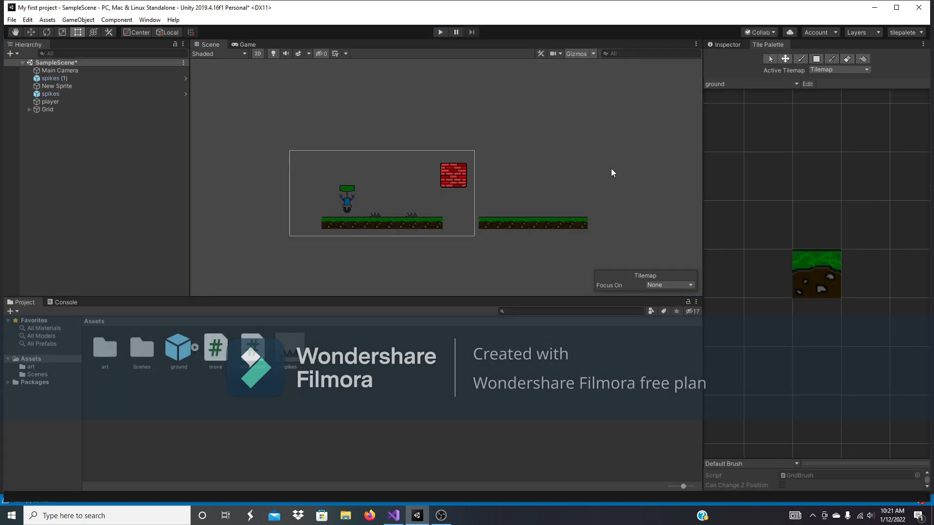
Make Main Camera a child of the player object, and collapse the player's hierarchy
{"action": "left_click", "coordinate": [344, 200]}
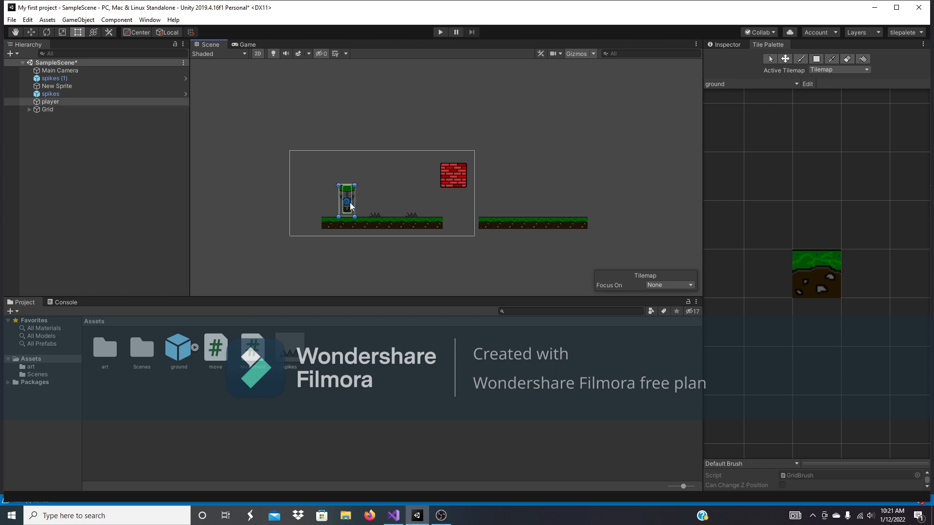
{"action": "left_click", "coordinate": [428, 180]}
{"action": "scroll", "coordinate": [308, 148], "scroll_direction": "up", "scroll_amount": 2}
{"action": "left_click", "coordinate": [78, 72]}
{"action": "left_click_drag", "start_coordinate": [78, 79], "coordinate": [78, 102]}
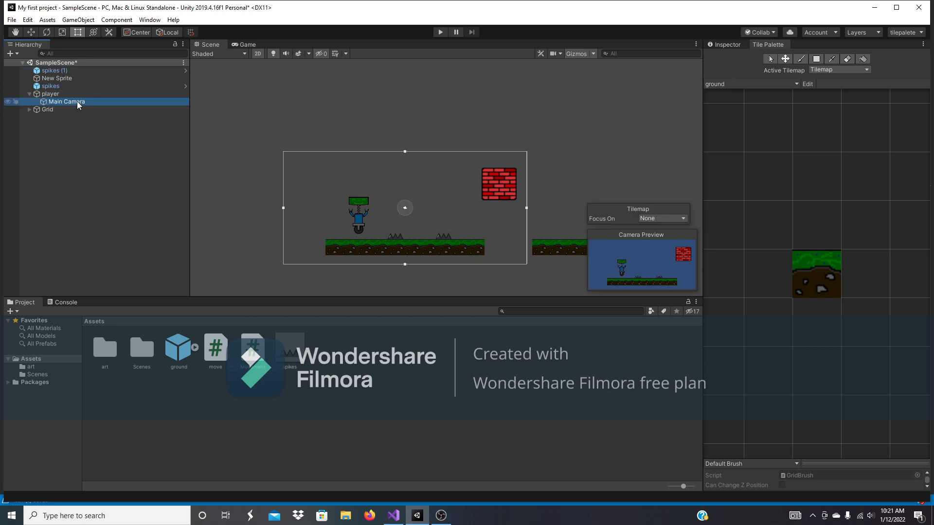
{"action": "left_click", "coordinate": [30, 94]}
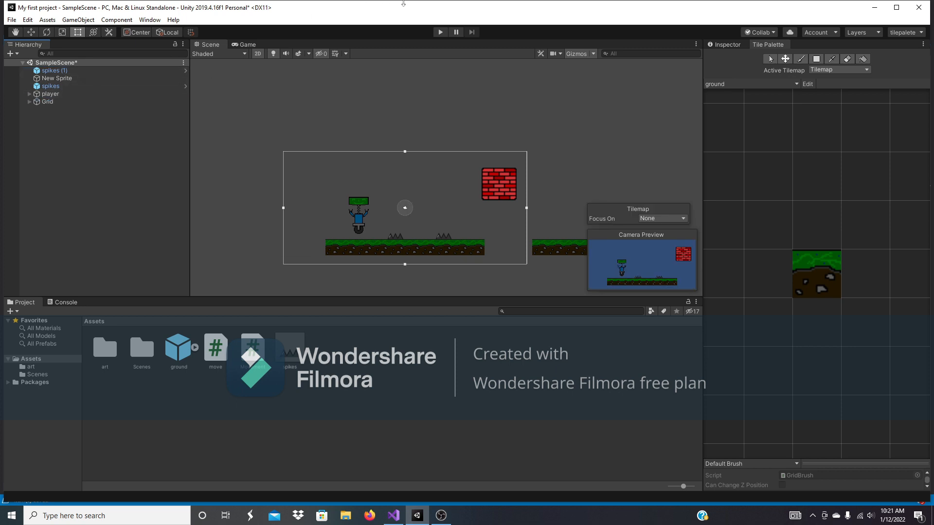
Play-test the camera following the player over the spikes and towards the second platform, and stop the game
{"action": "left_click", "coordinate": [444, 32]}
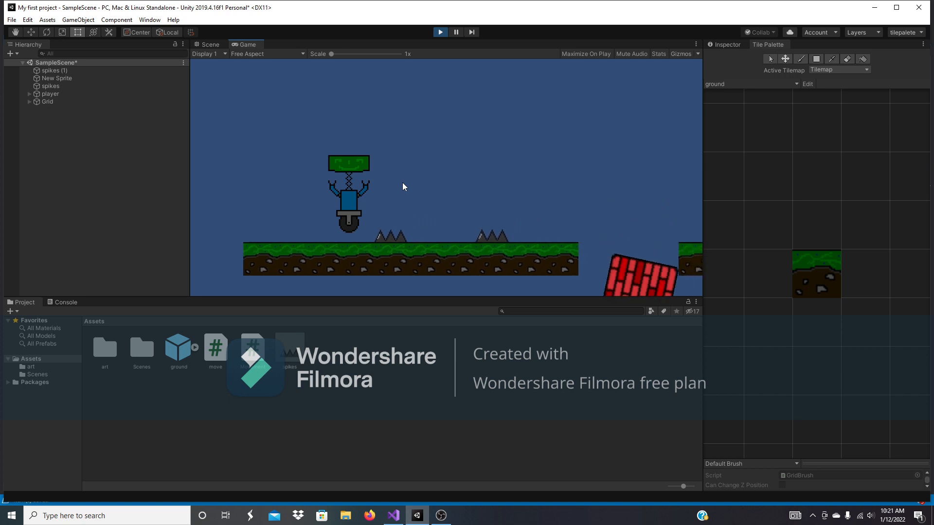
{"action": "key", "text": "Right"}
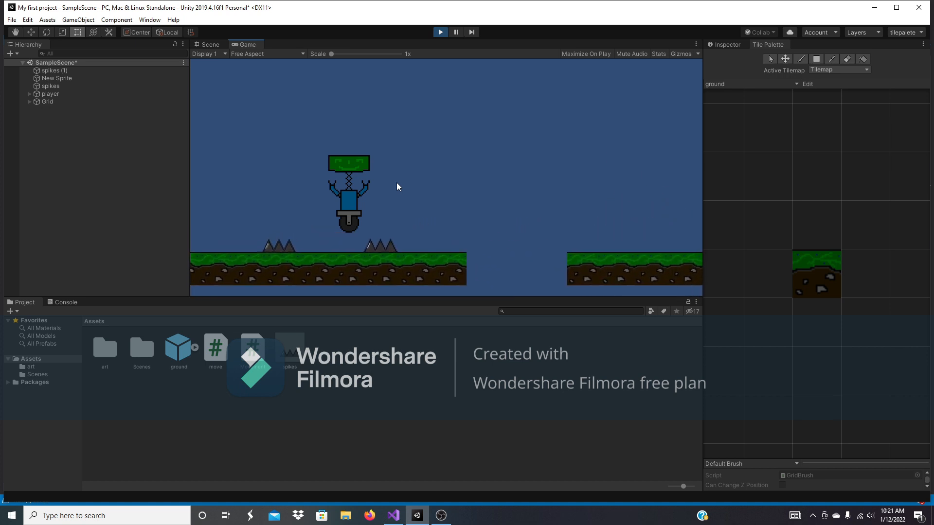
{"action": "key", "text": "Right"}
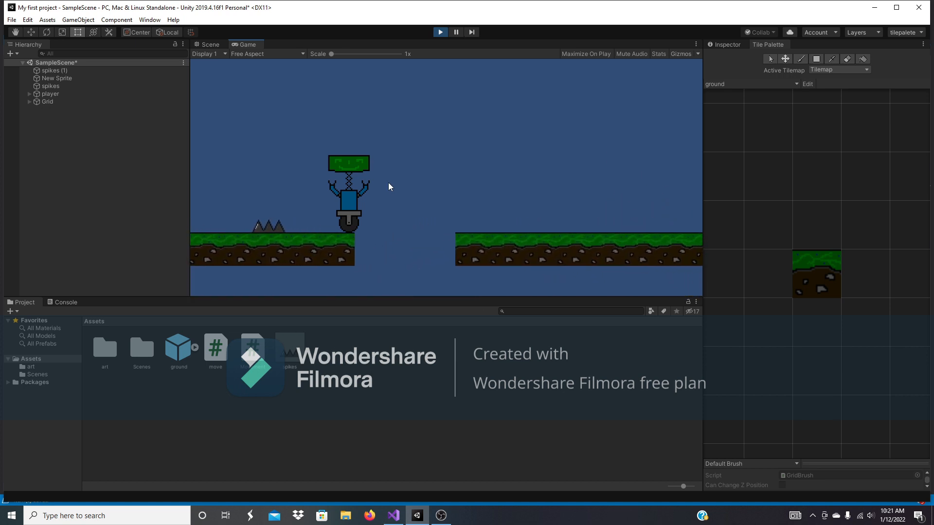
{"action": "key", "text": "Right"}
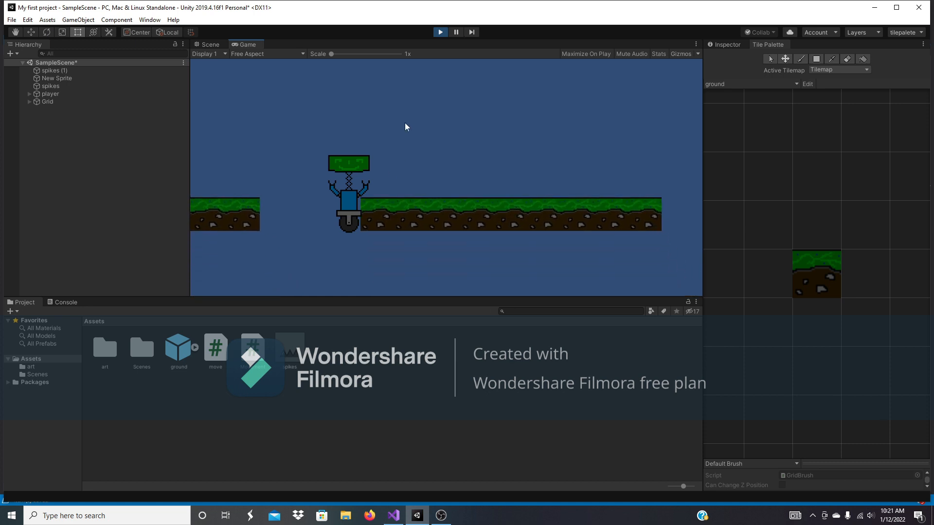
{"action": "left_click", "coordinate": [440, 32]}
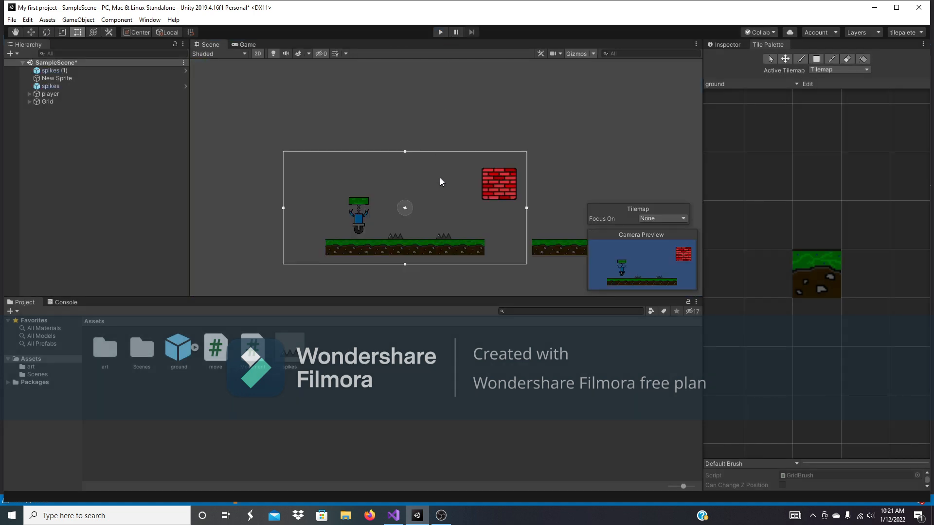
Add one ground tile to the near end of the second platform to narrow the gap, and play-test the player
{"action": "scroll", "coordinate": [382, 165], "scroll_direction": "down", "scroll_amount": 2}
{"action": "scroll", "coordinate": [389, 219], "scroll_direction": "up", "scroll_amount": 1}
{"action": "left_click", "coordinate": [817, 274]}
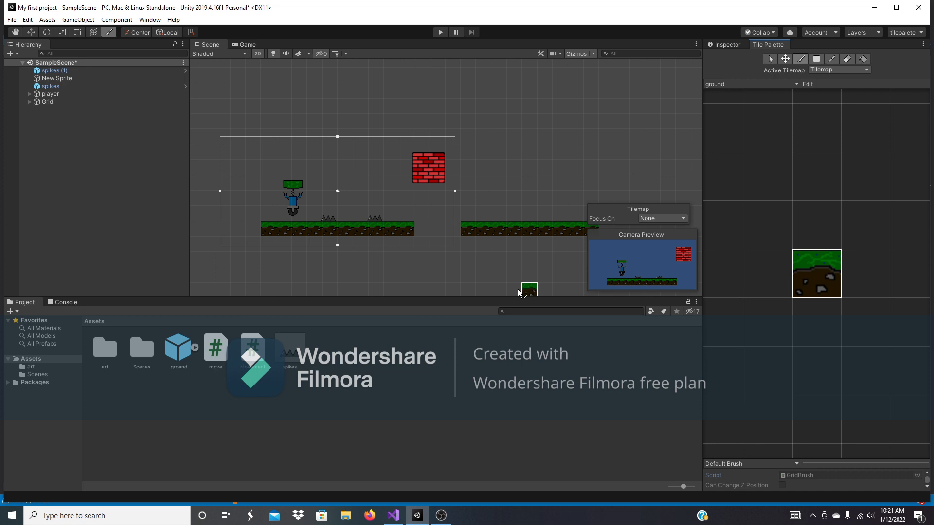
{"action": "left_click", "coordinate": [452, 229]}
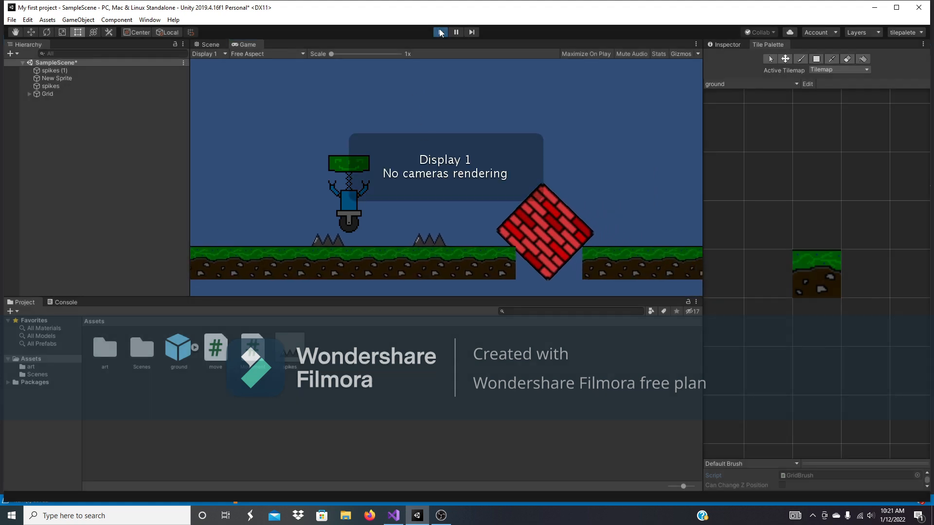
{"action": "left_click", "coordinate": [440, 33]}
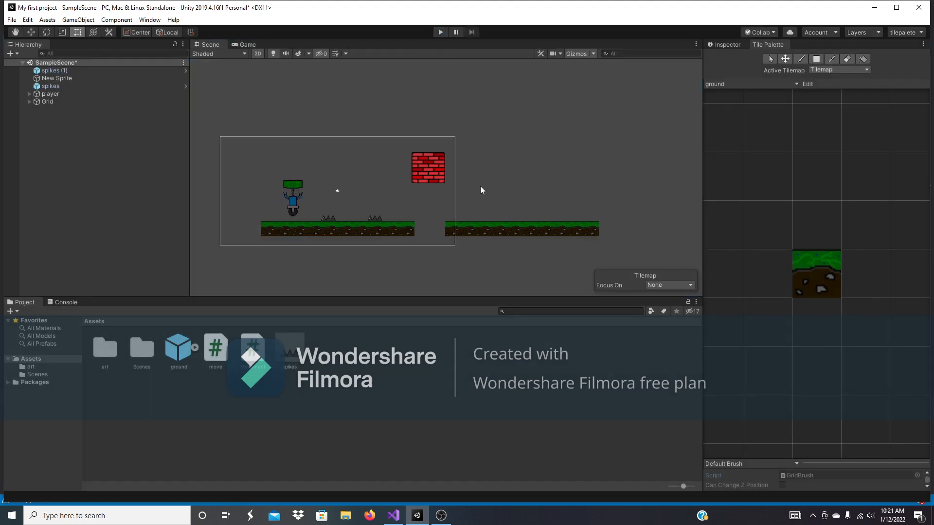
Move the red brick sprite above the second platform, and play-test the player jumping the spikes
{"action": "left_click", "coordinate": [431, 182]}
{"action": "left_click_drag", "start_coordinate": [428, 171], "coordinate": [572, 173]}
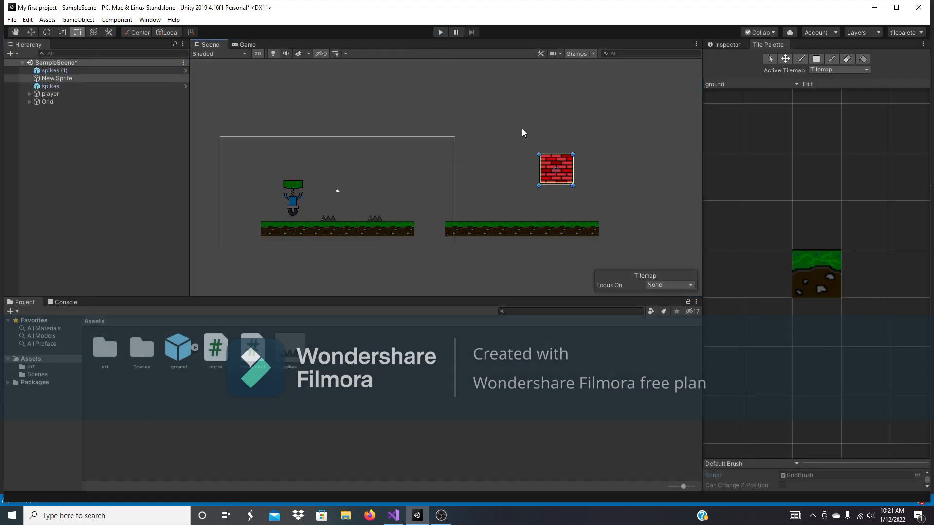
{"action": "left_click", "coordinate": [440, 33]}
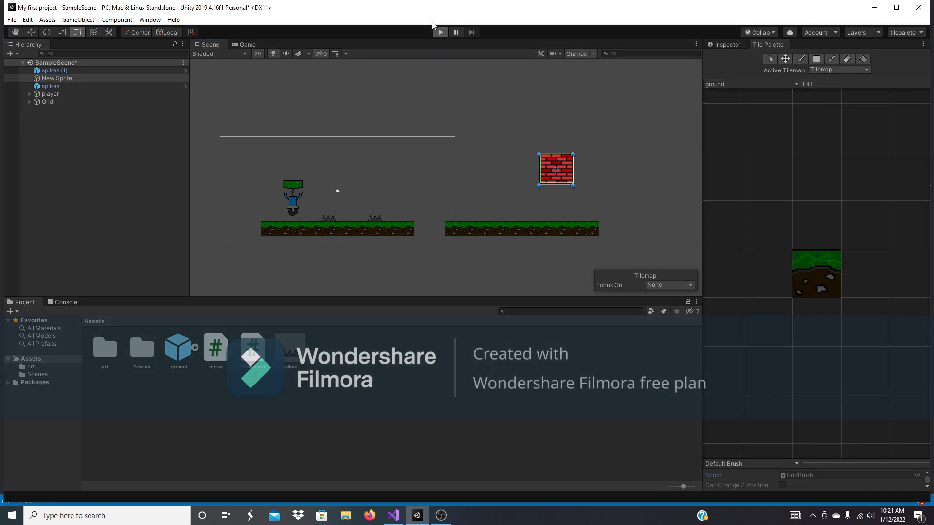
{"action": "key", "text": "space"}
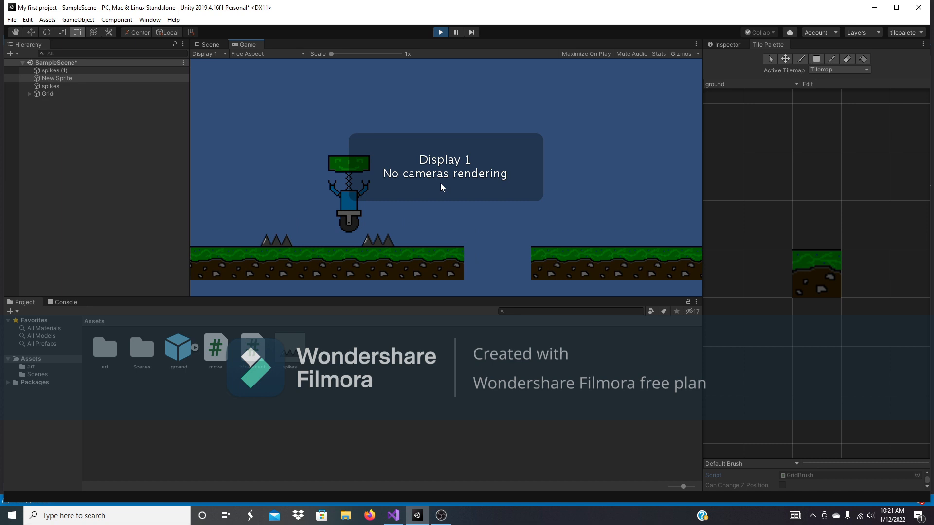
{"action": "left_click", "coordinate": [441, 33]}
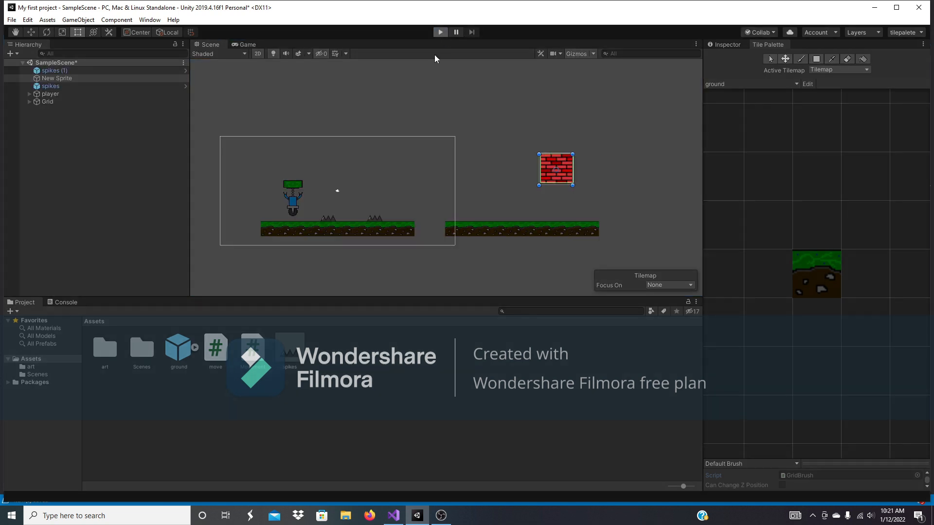
Play-test the player jumping the spikes and the gap to the second platform and back, and stop the game
{"action": "key", "text": "d"}
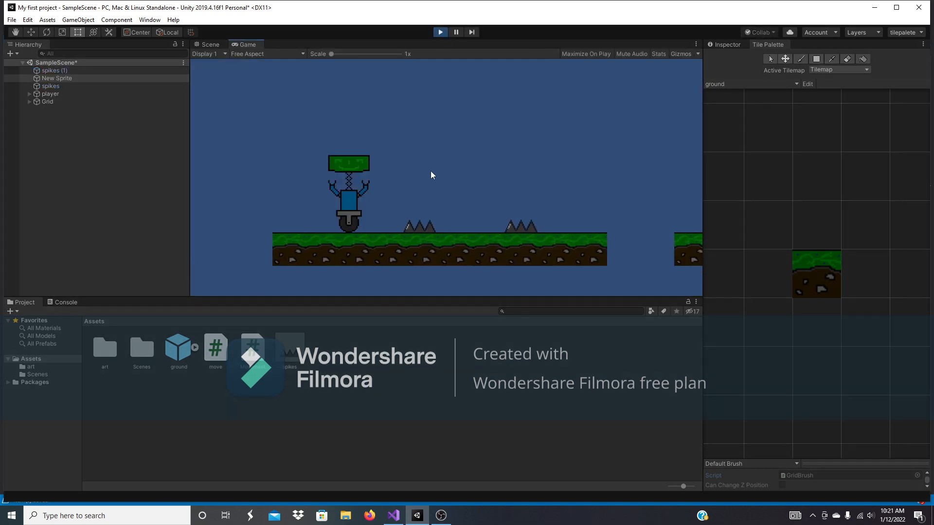
{"action": "key", "text": "space"}
{"action": "key", "text": "space"}
{"action": "key", "text": "space"}
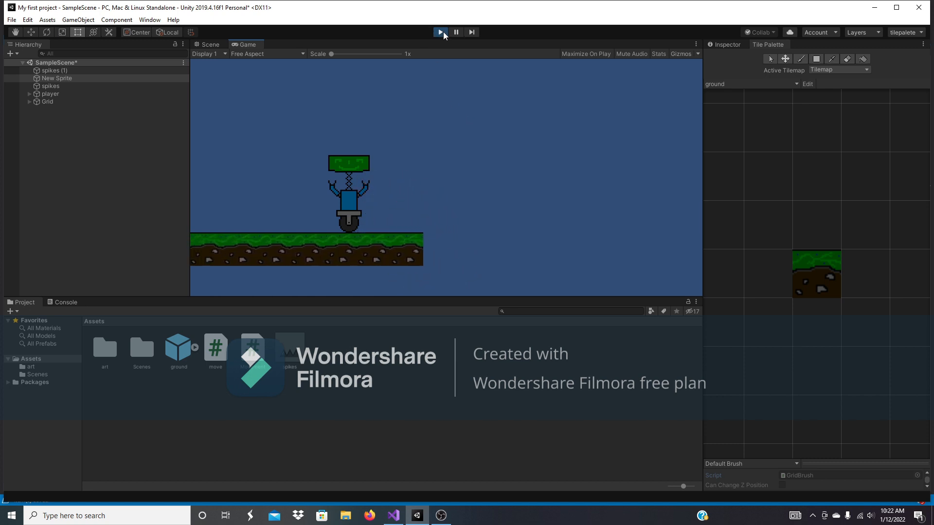
{"action": "key", "text": "space"}
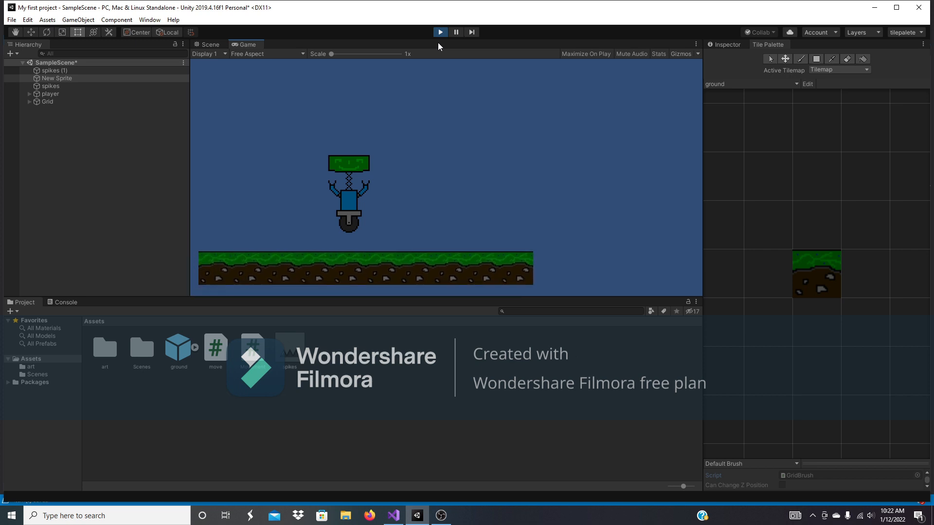
{"action": "key", "text": "space"}
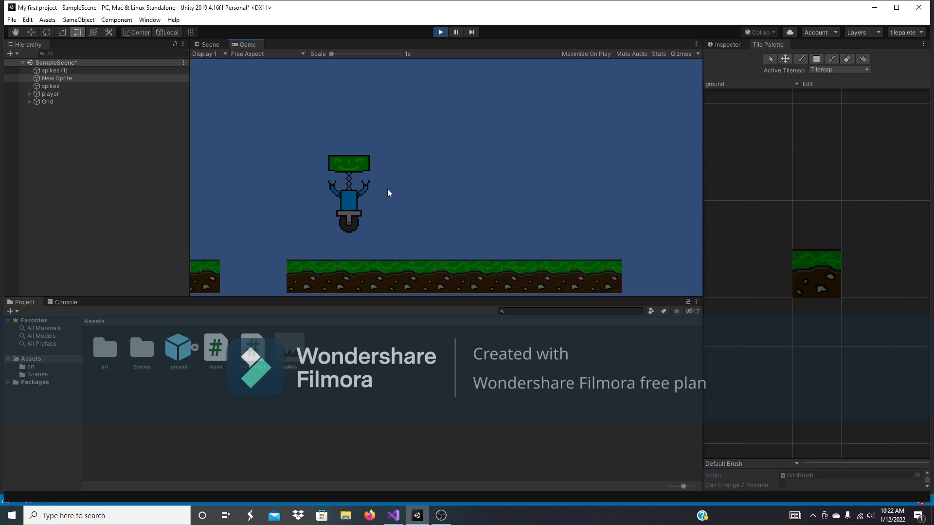
{"action": "key", "text": "space"}
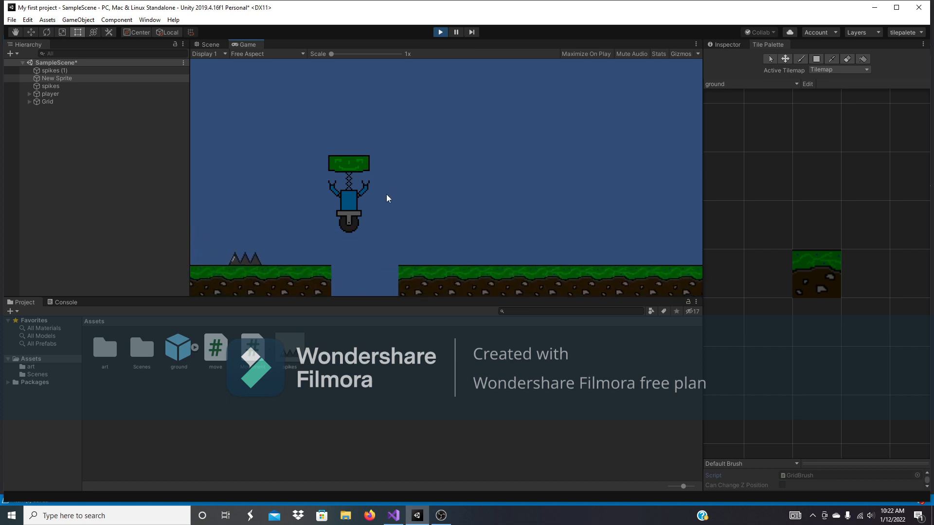
{"action": "key", "text": "space"}
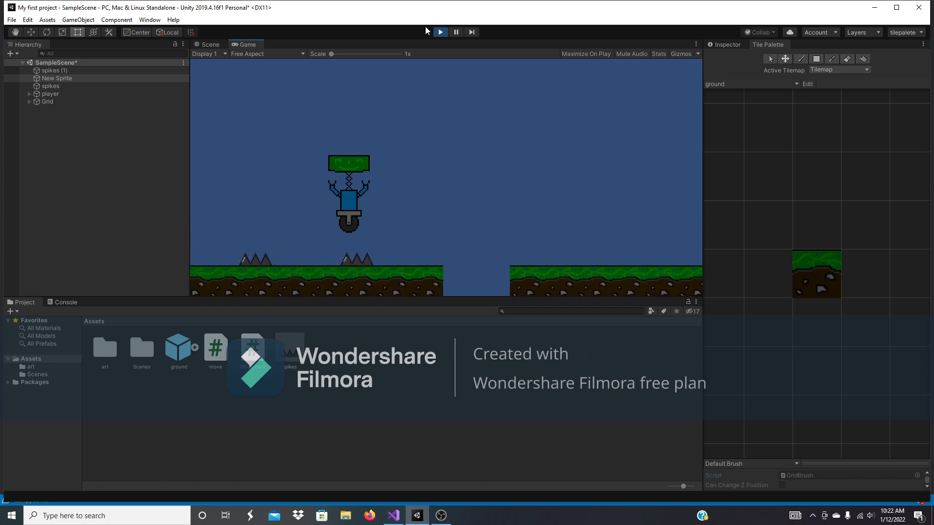
{"action": "left_click", "coordinate": [440, 32]}
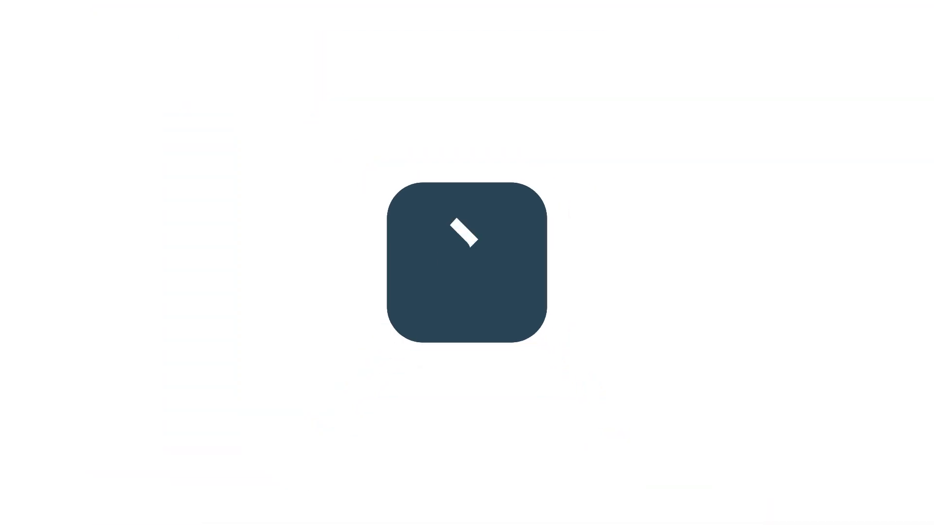